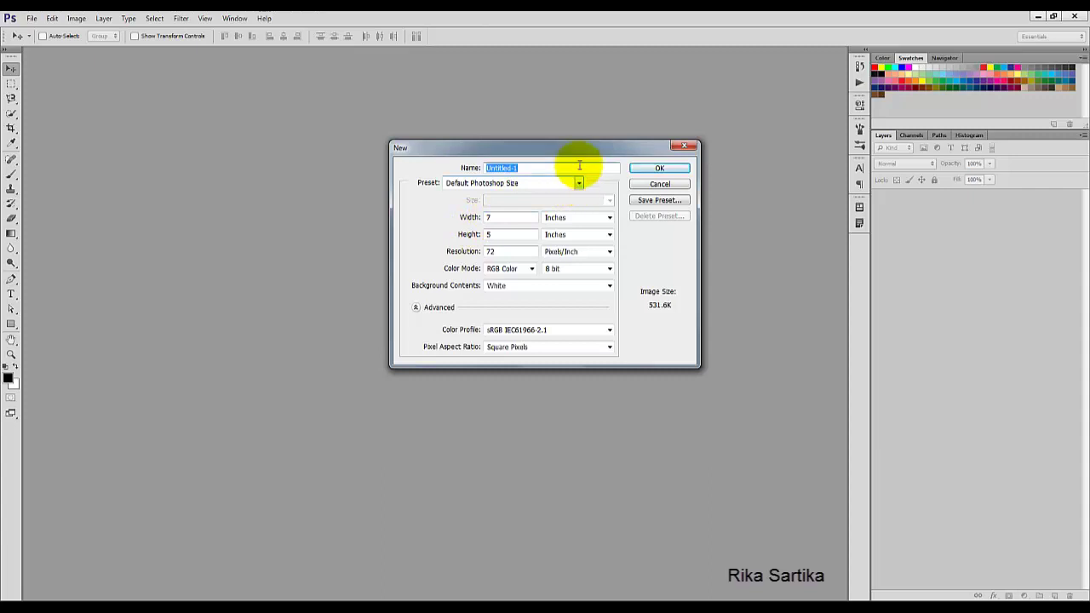
Create a new International Paper A4 document, 210 x 297 mm, at 300 pixels/inch in RGB Color with a white background
{"action": "left_click", "coordinate": [579, 184]}
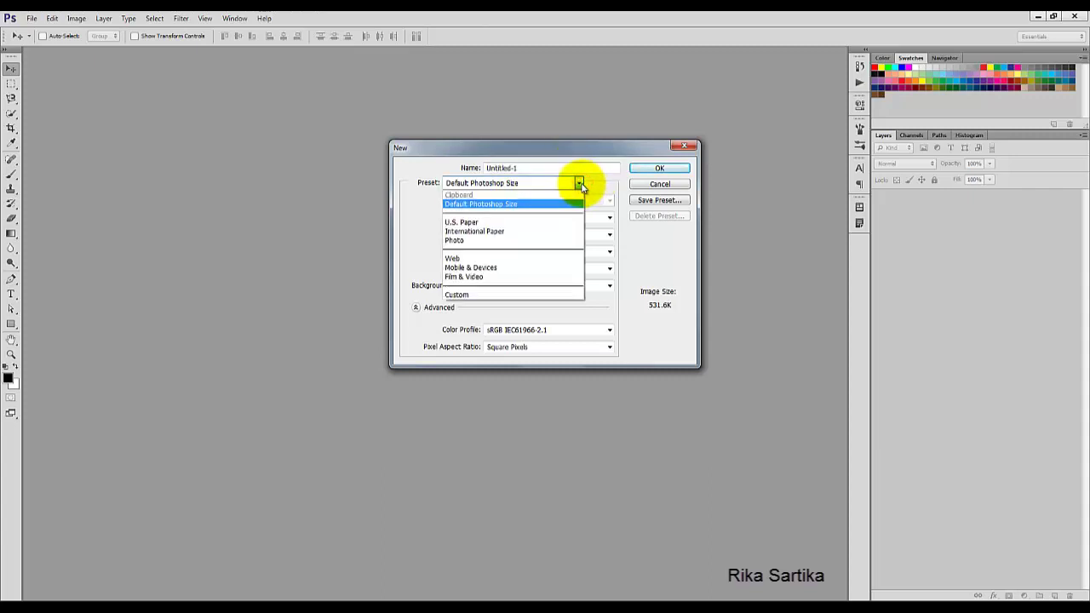
{"action": "left_click", "coordinate": [485, 231]}
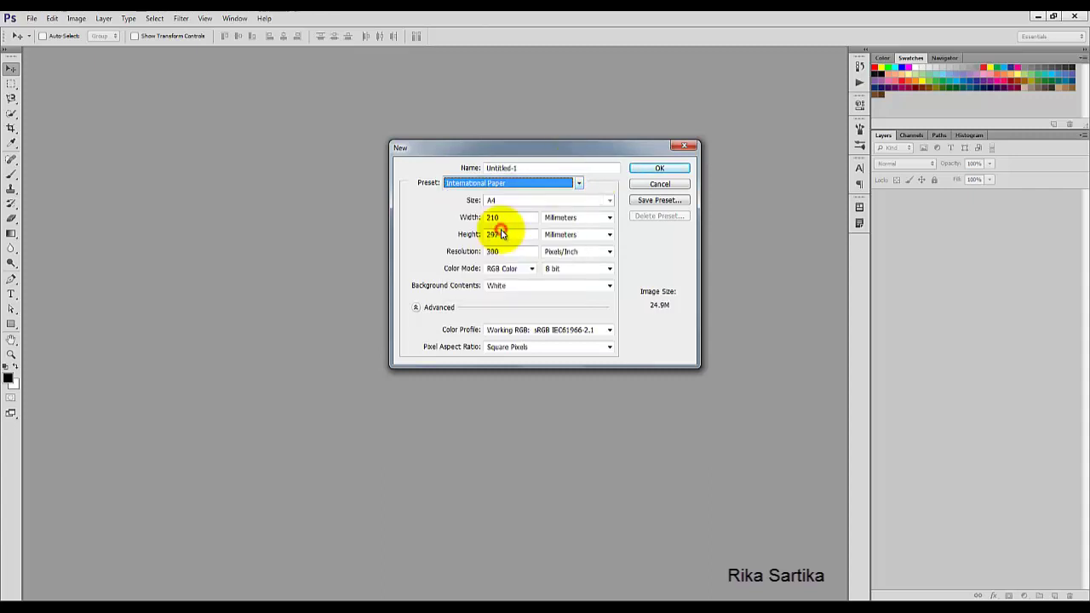
{"action": "left_click", "coordinate": [526, 202]}
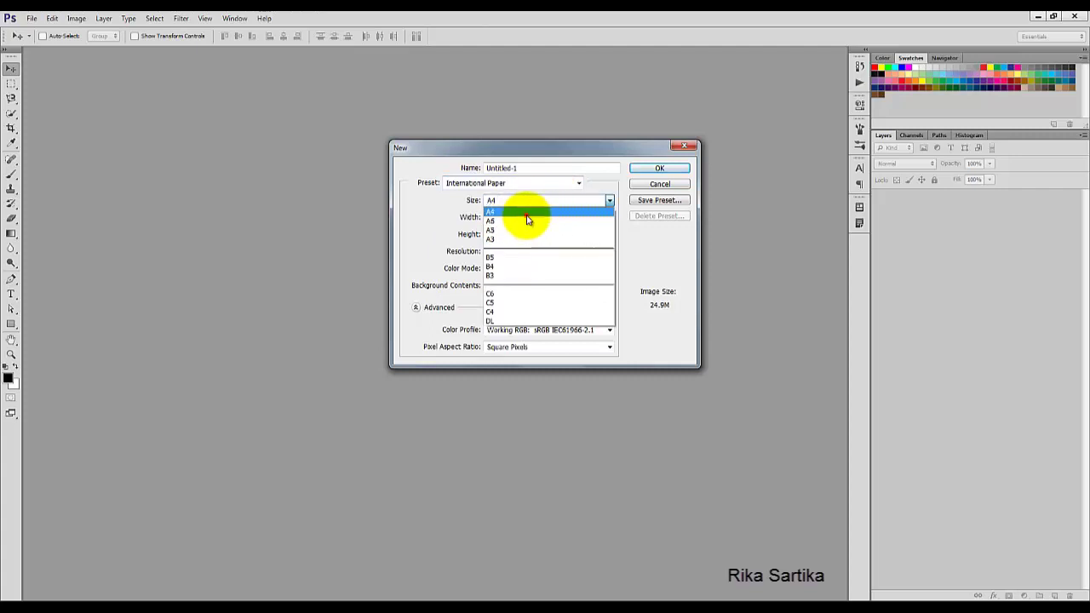
{"action": "left_click", "coordinate": [528, 213]}
{"action": "left_click", "coordinate": [522, 219]}
{"action": "left_click", "coordinate": [511, 236]}
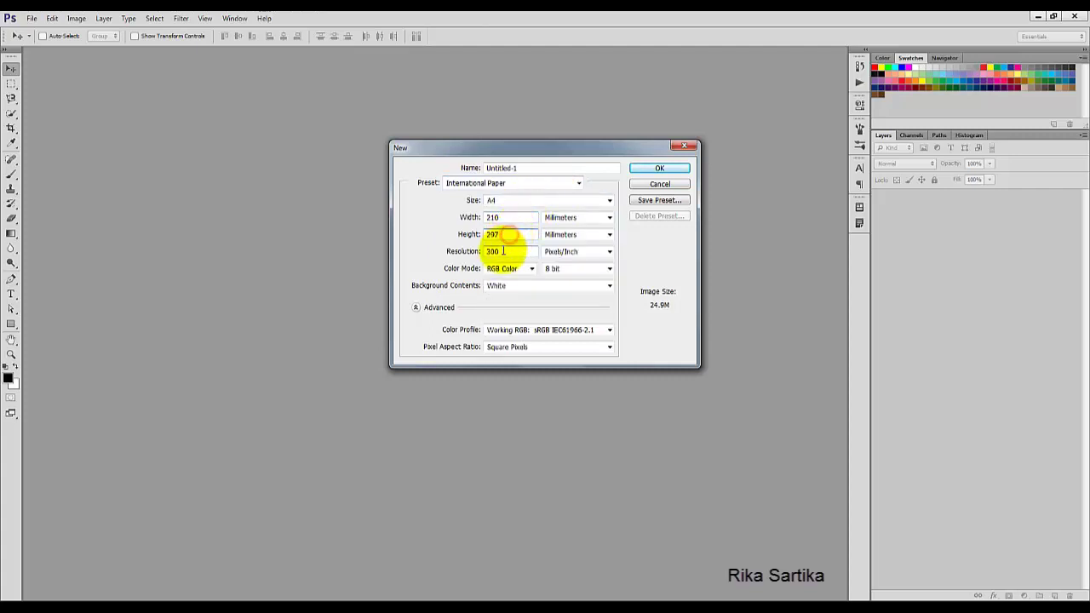
{"action": "left_click", "coordinate": [503, 252]}
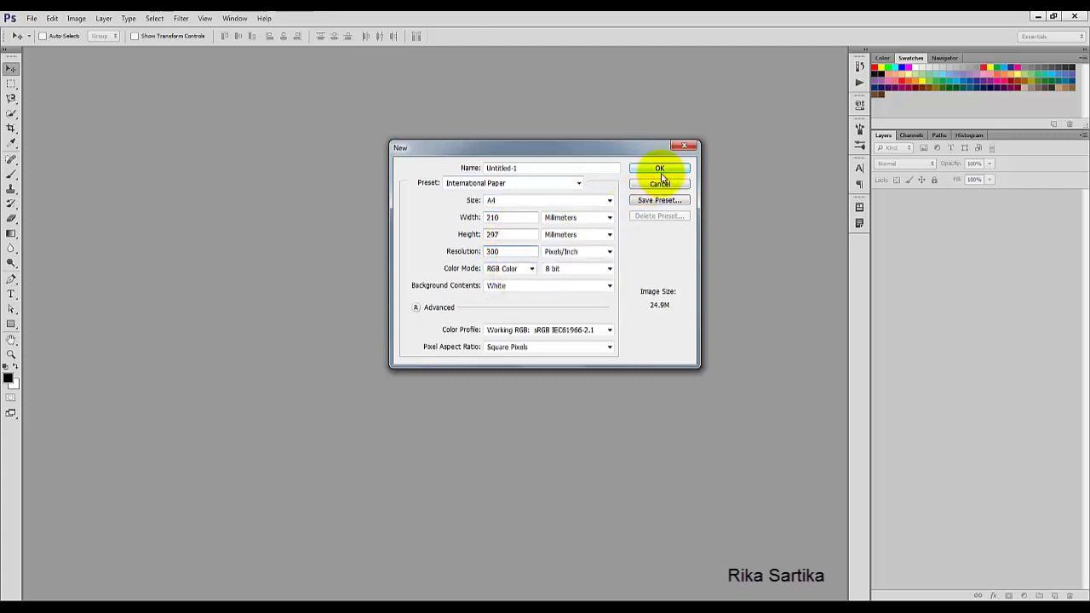
{"action": "left_click", "coordinate": [660, 169]}
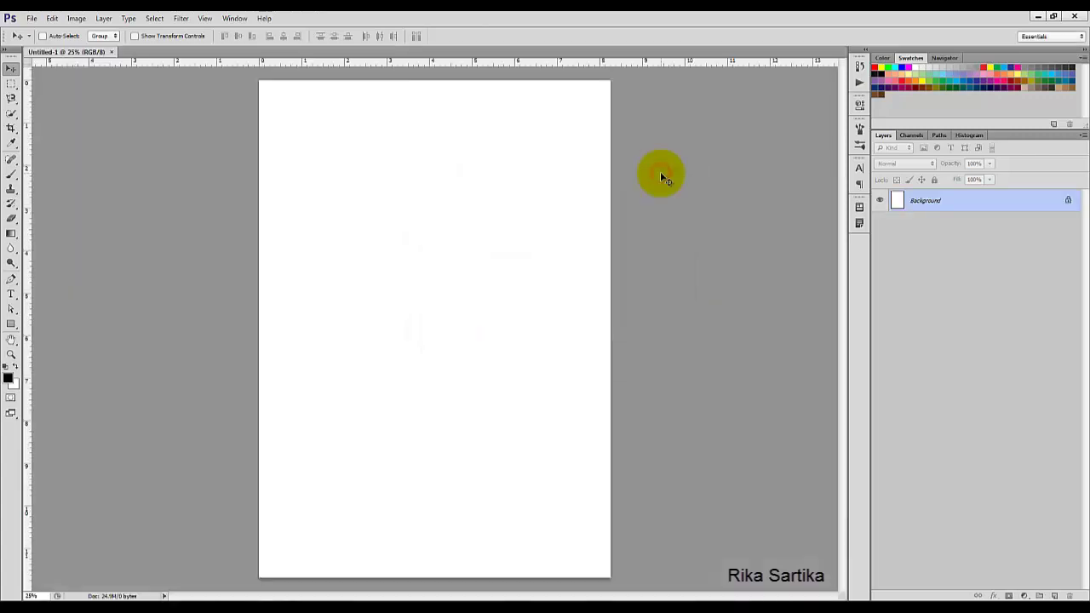
Rotate the canvas 90° counterclockwise to landscape and expand the toolbox to two columns
{"action": "left_click", "coordinate": [75, 19]}
{"action": "mouse_move", "coordinate": [155, 126]}
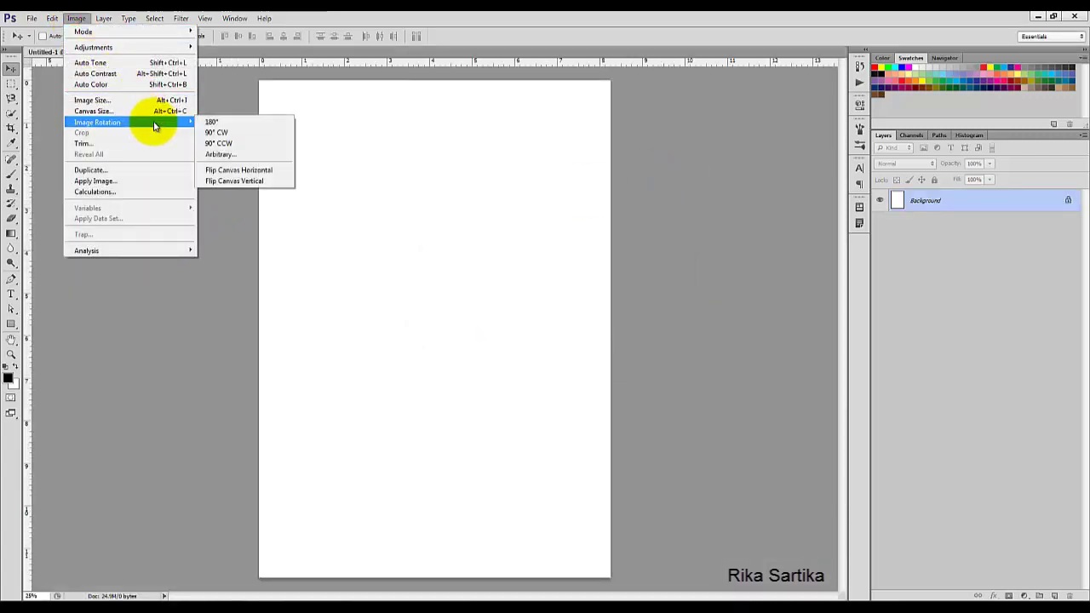
{"action": "left_click", "coordinate": [226, 145]}
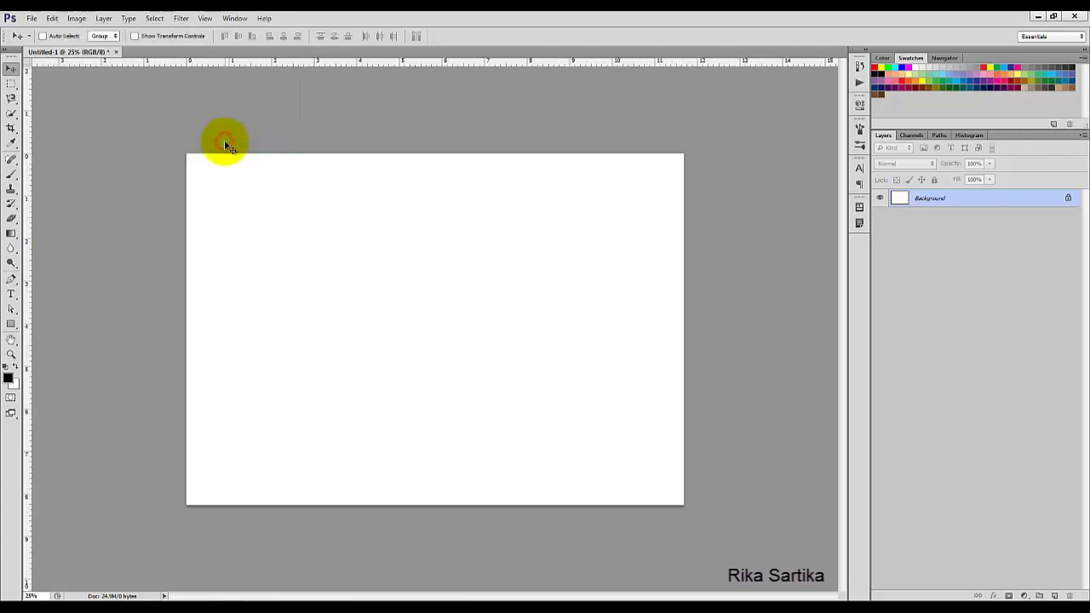
{"action": "left_click", "coordinate": [7, 51]}
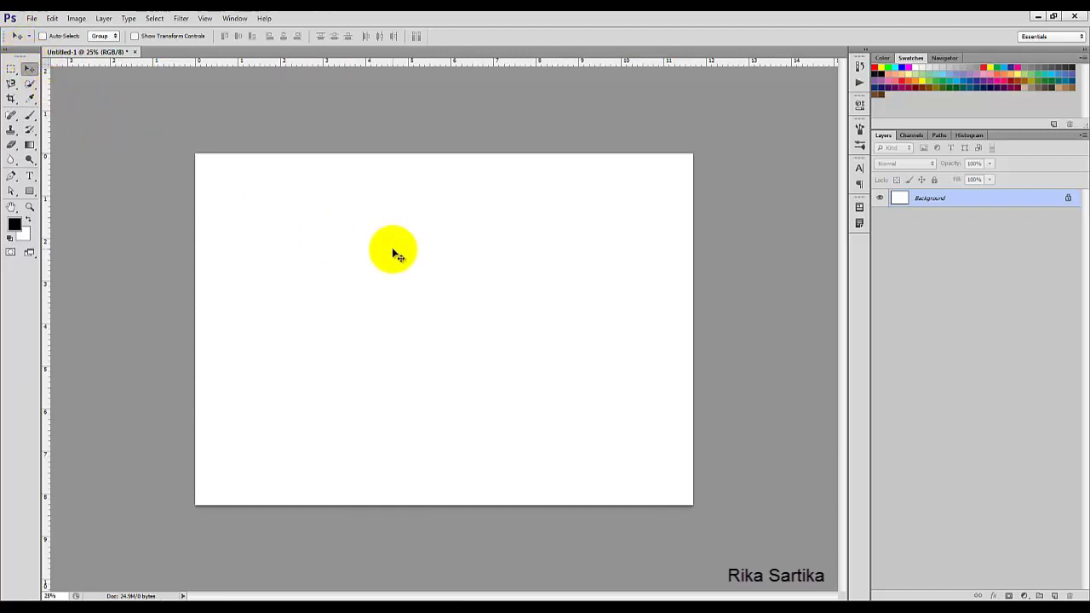
Duplicate the Background layer, keeping the default name Background copy
{"action": "right_click", "coordinate": [980, 201]}
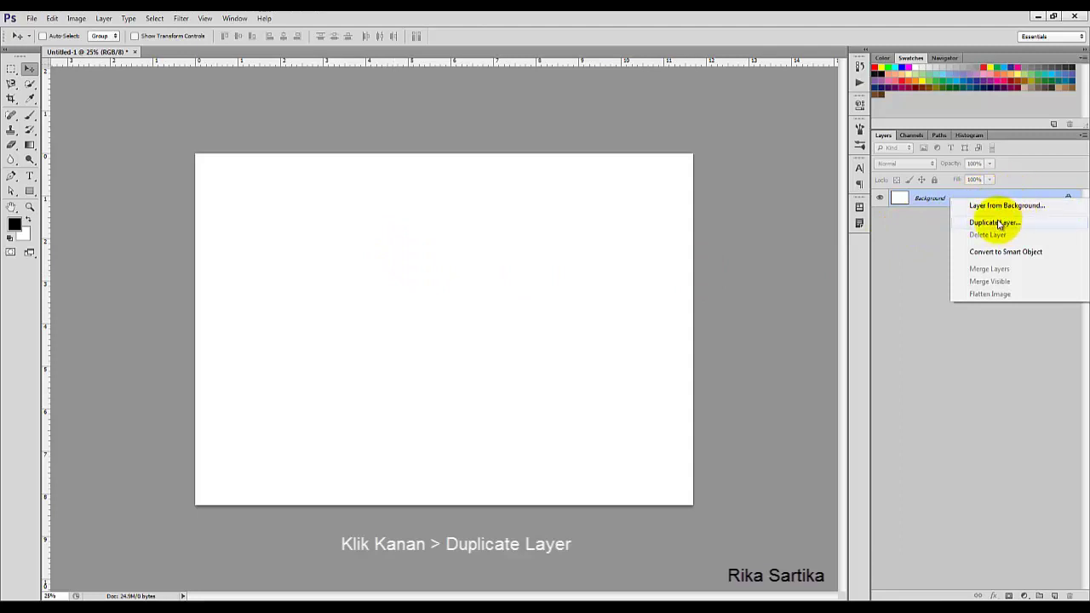
{"action": "left_click", "coordinate": [996, 223]}
{"action": "left_click", "coordinate": [643, 197]}
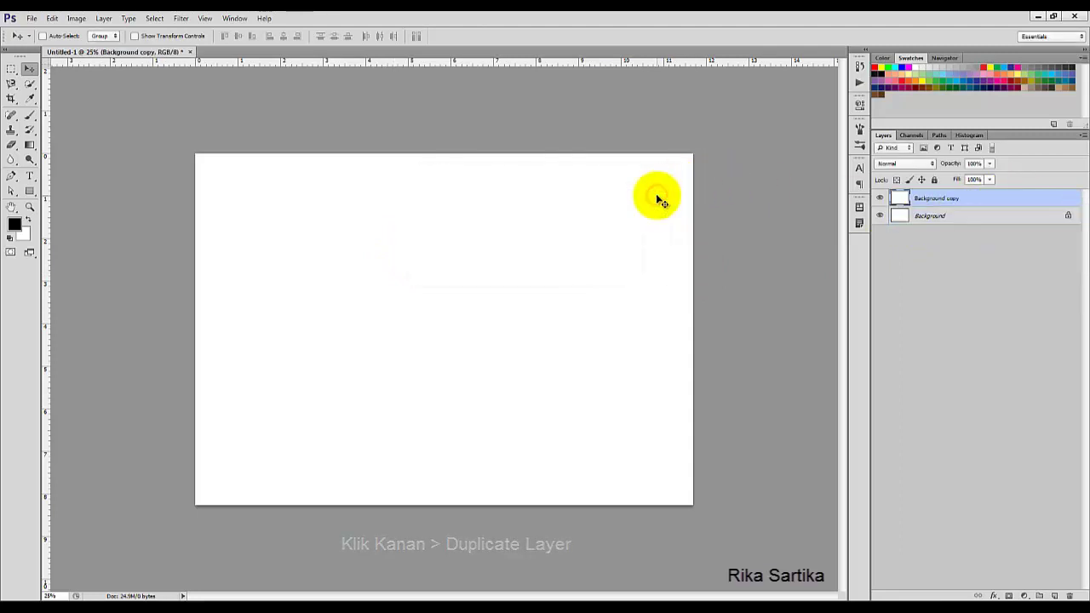
Enable a Gradient Overlay in the blending options of the Background copy layer
{"action": "right_click", "coordinate": [983, 200]}
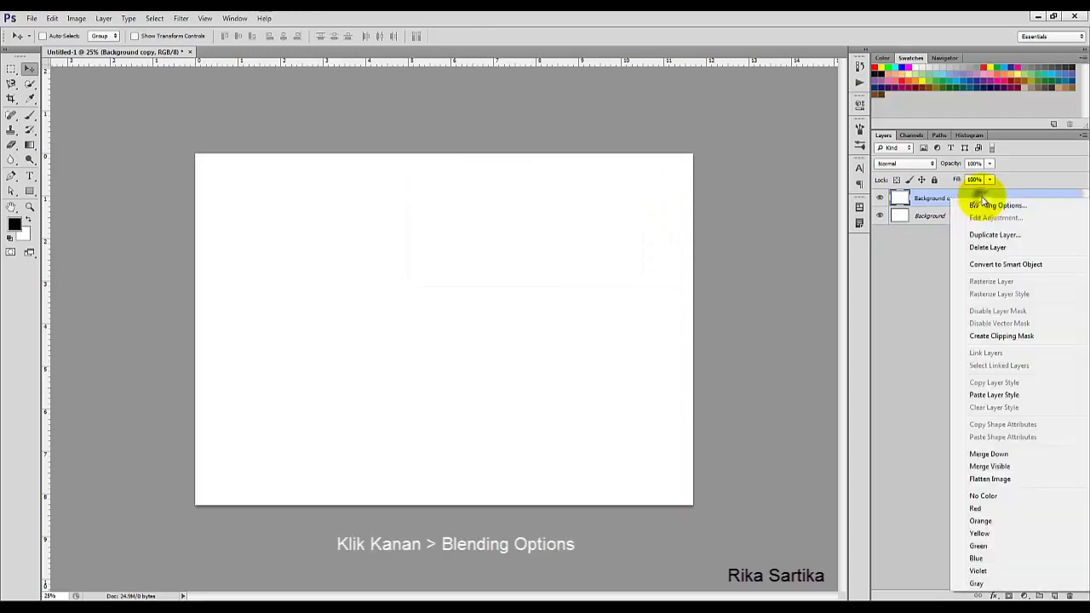
{"action": "left_click", "coordinate": [1011, 206]}
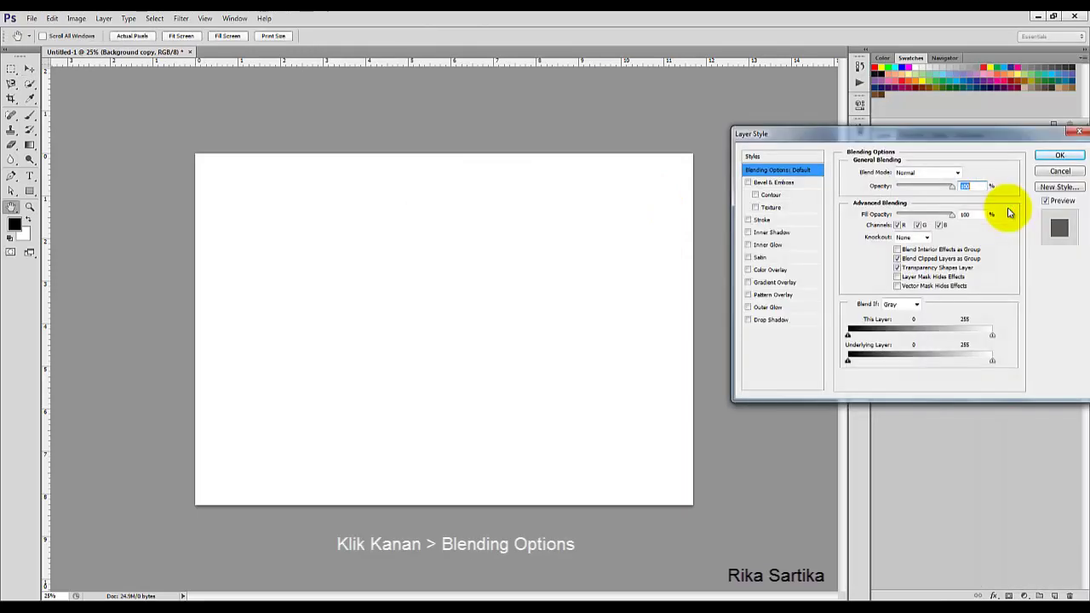
{"action": "left_click", "coordinate": [770, 282]}
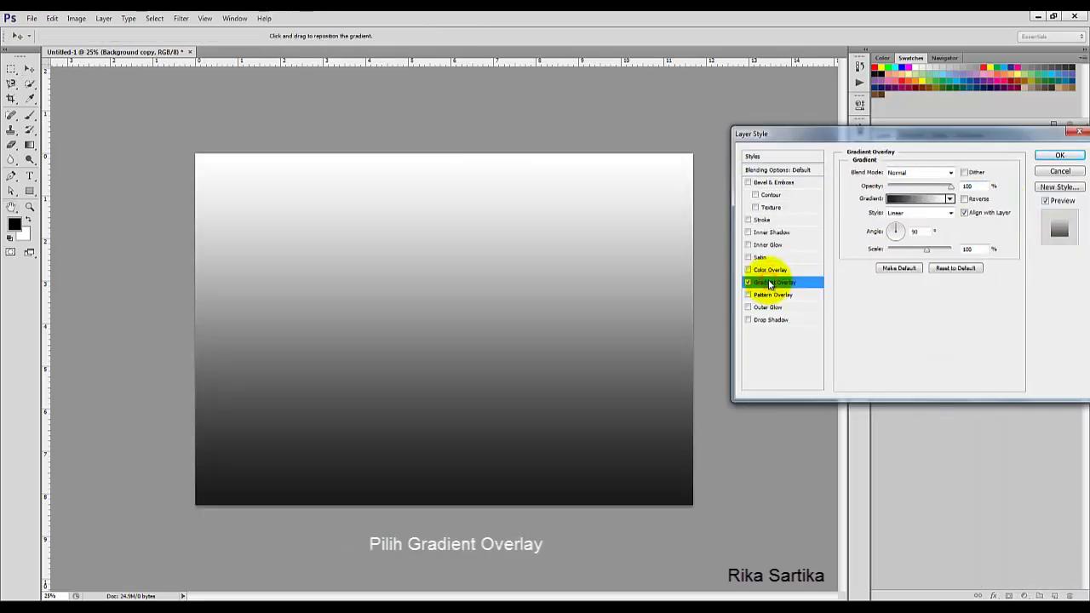
Edit the overlay gradient and set its starting color stop at 0% to coral red #ff6551
{"action": "left_click", "coordinate": [925, 197]}
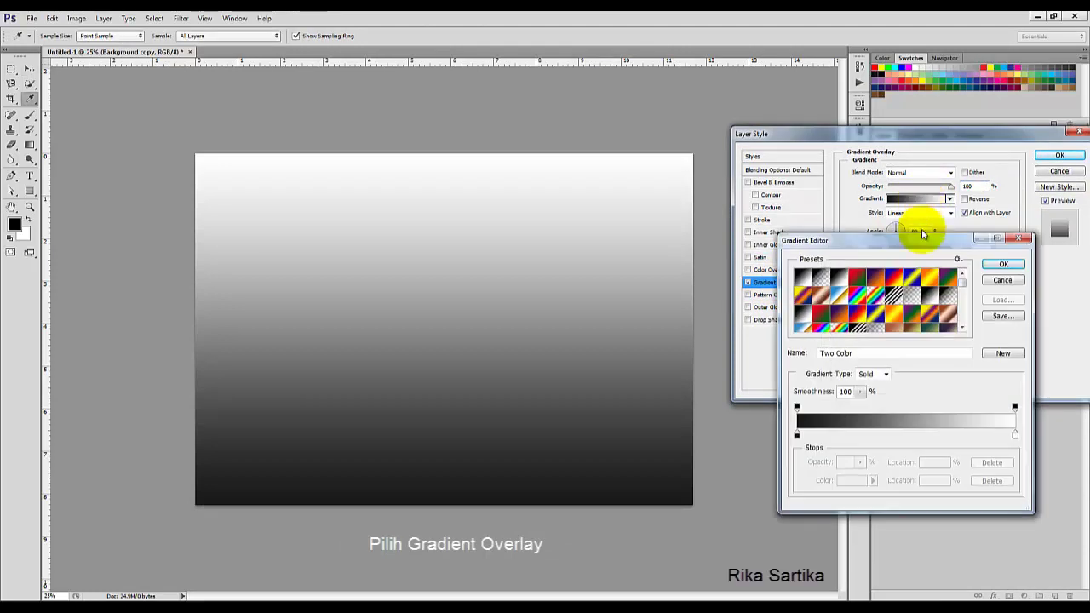
{"action": "left_click", "coordinate": [797, 436]}
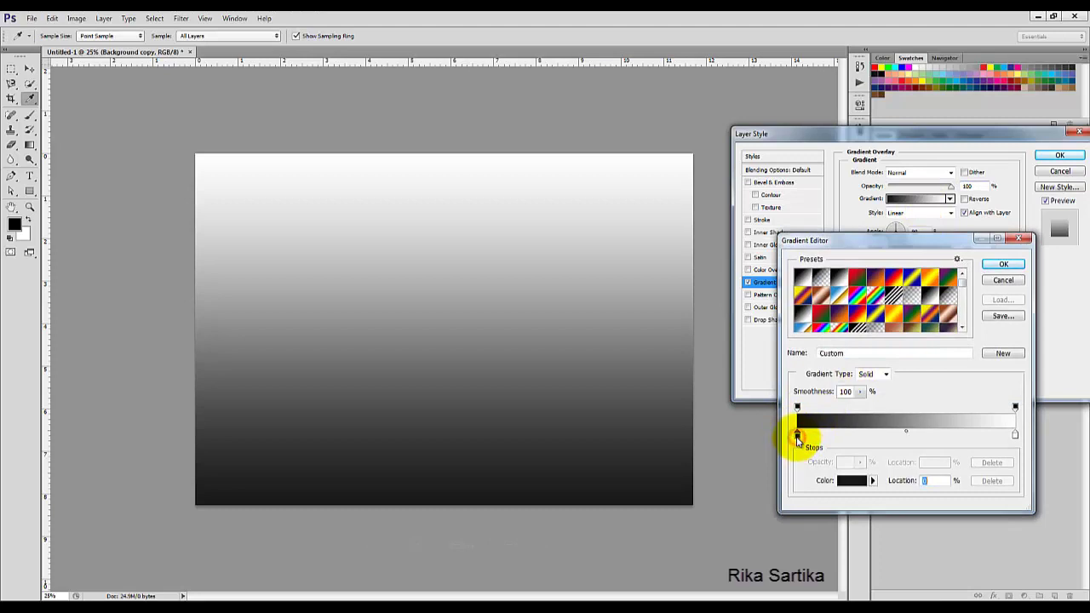
{"action": "left_click", "coordinate": [848, 482]}
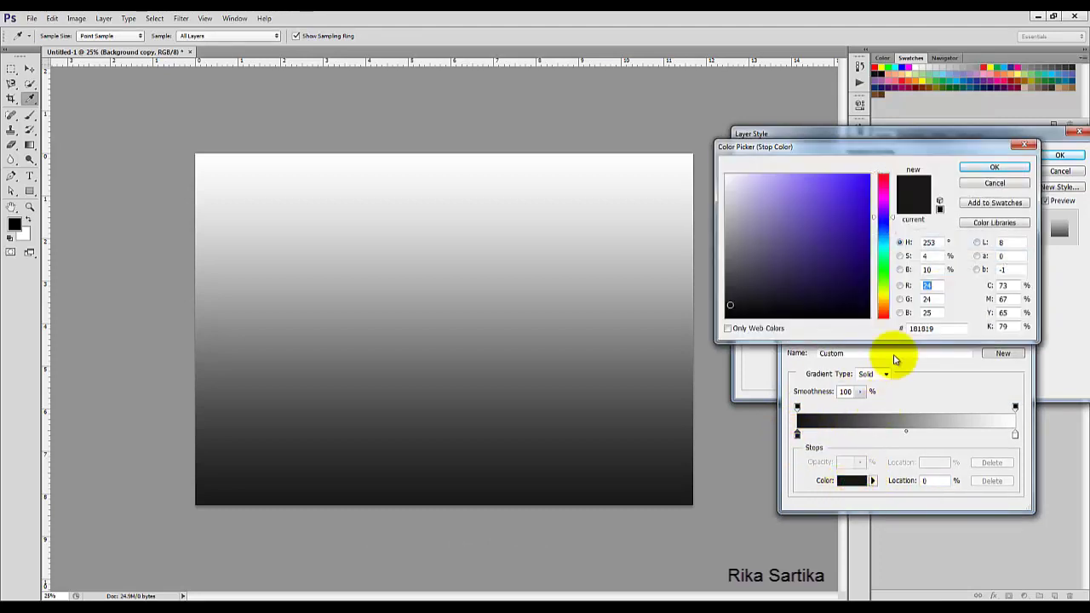
{"action": "left_click", "coordinate": [884, 313]}
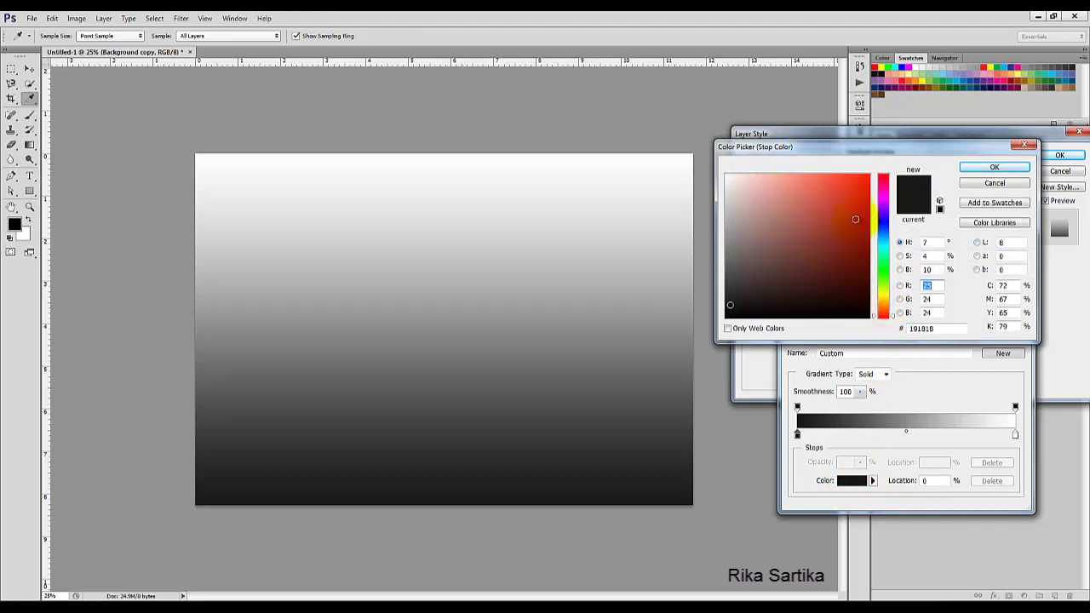
{"action": "left_click", "coordinate": [823, 176]}
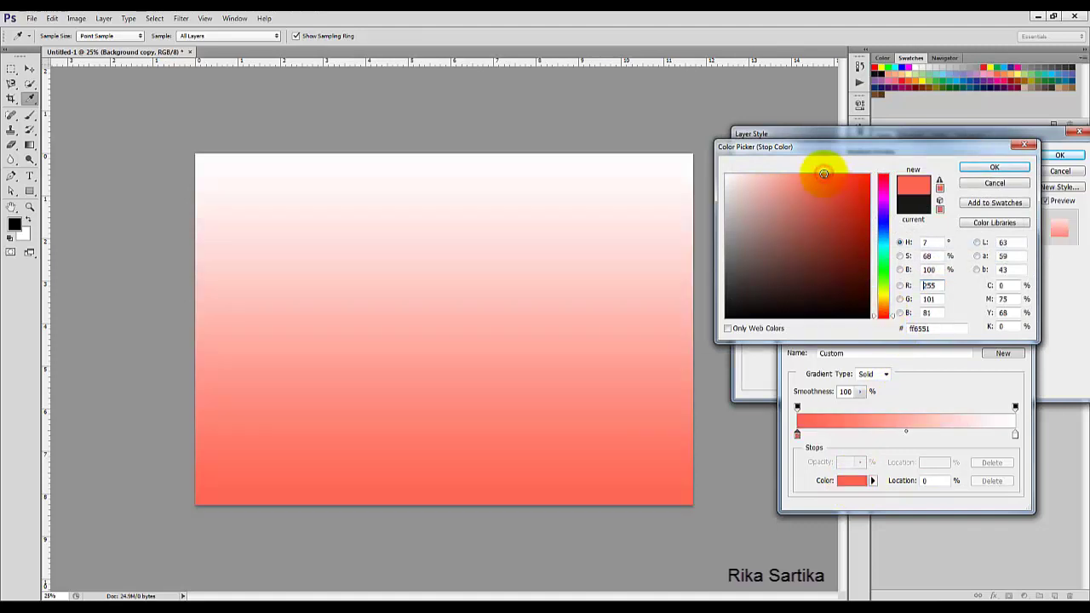
{"action": "left_click", "coordinate": [973, 170]}
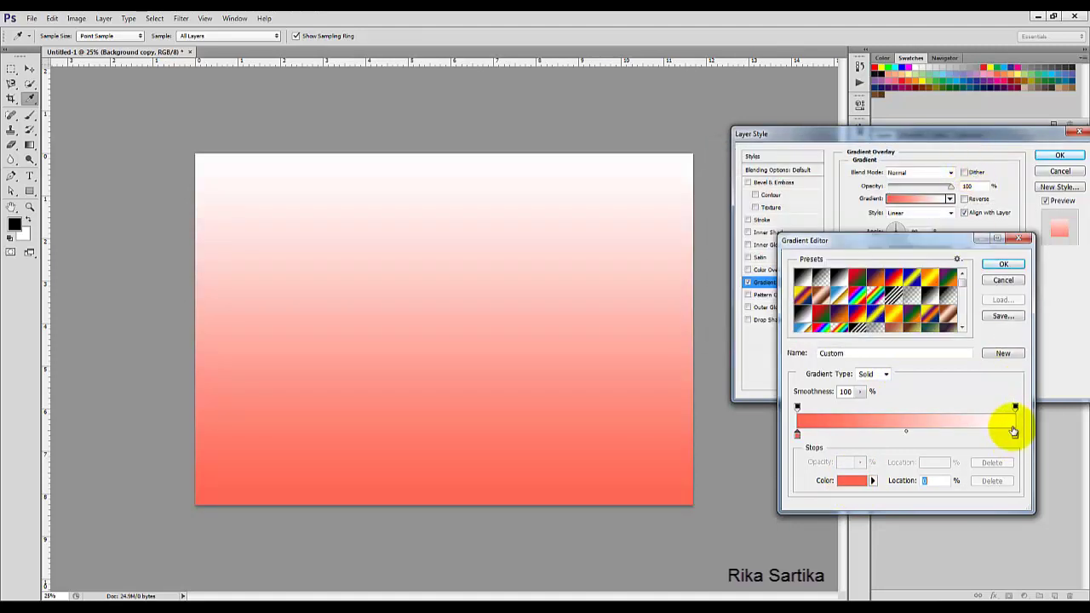
Set the gradient's ending color stop at 100% to yellow #fbe551, apply the layer style and collapse the layer's effects list
{"action": "left_click", "coordinate": [1014, 435]}
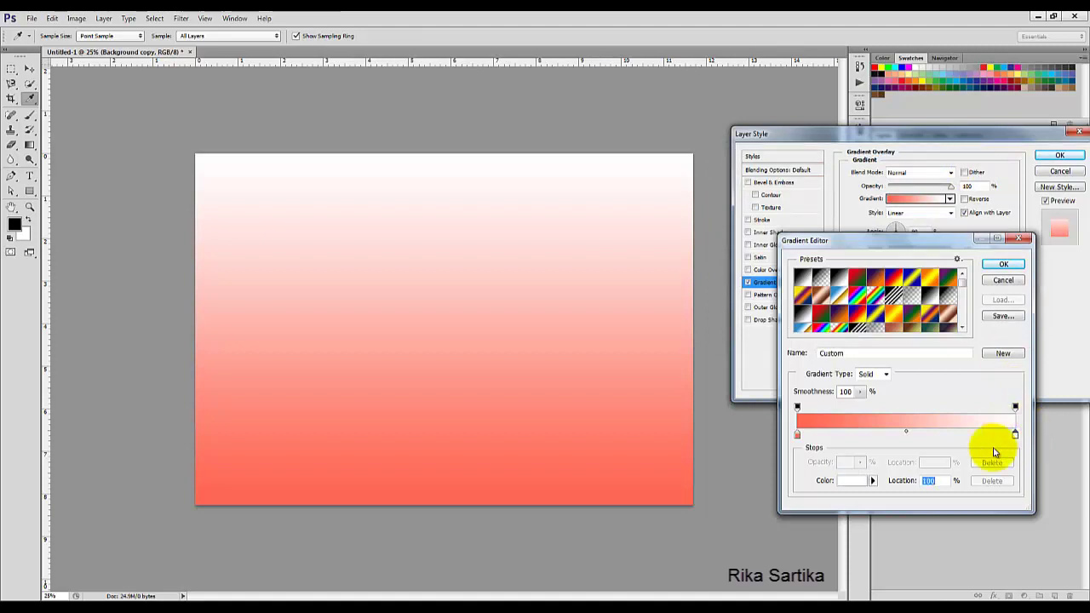
{"action": "left_click", "coordinate": [849, 484]}
{"action": "left_click", "coordinate": [882, 298]}
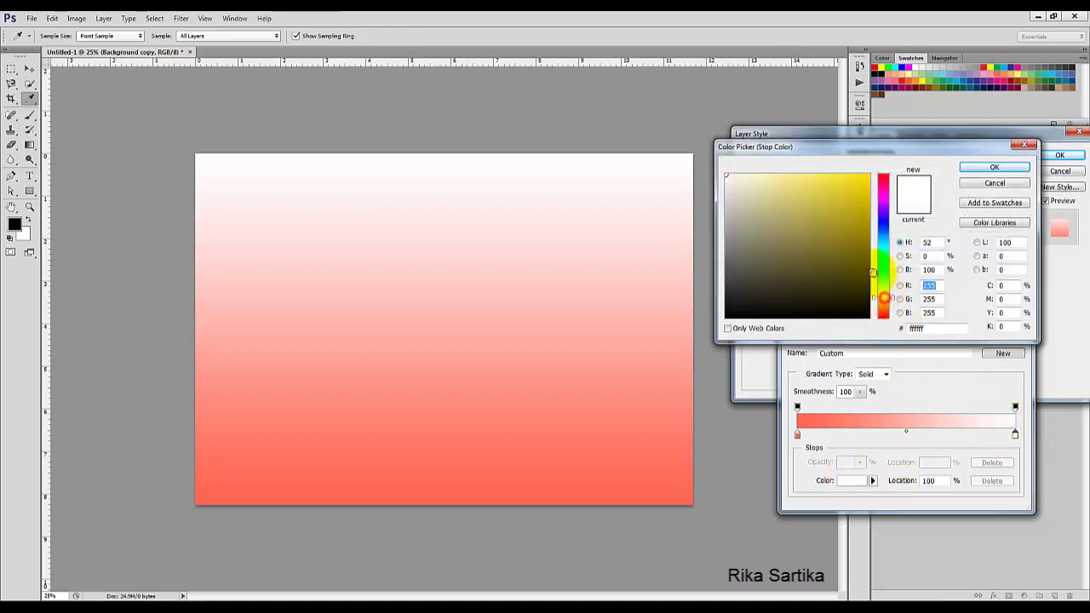
{"action": "left_click", "coordinate": [823, 176]}
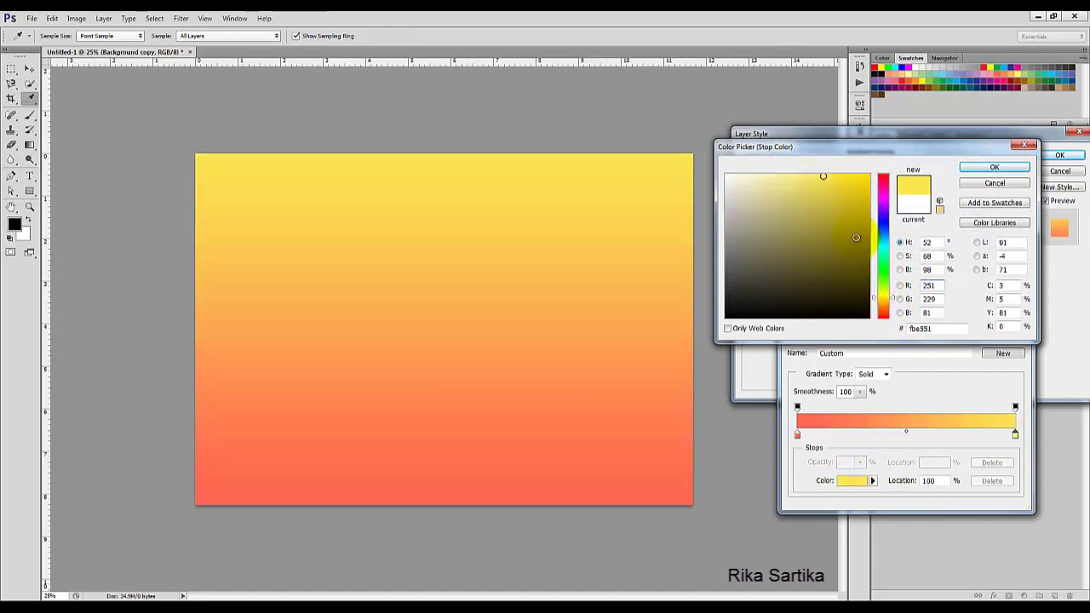
{"action": "left_click", "coordinate": [886, 298]}
{"action": "left_click", "coordinate": [886, 300]}
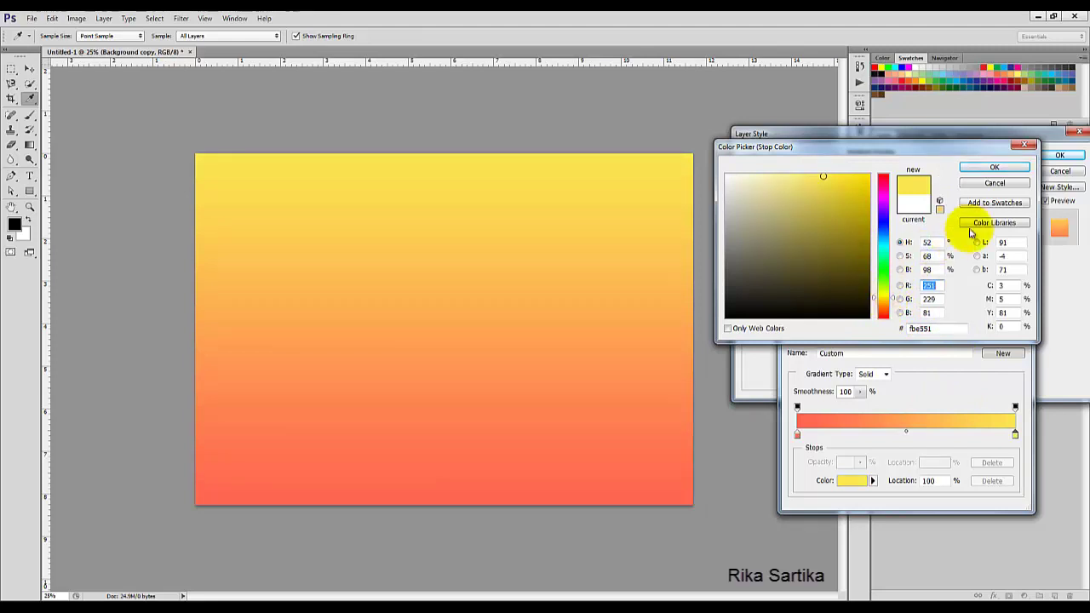
{"action": "left_click", "coordinate": [988, 168]}
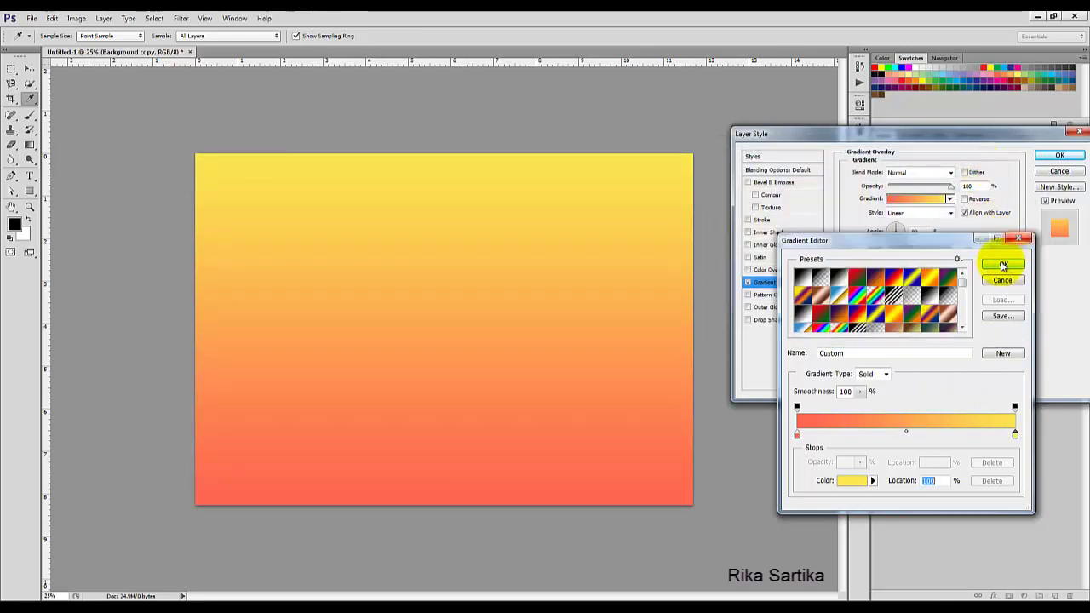
{"action": "left_click", "coordinate": [1001, 261]}
{"action": "left_click", "coordinate": [1059, 157]}
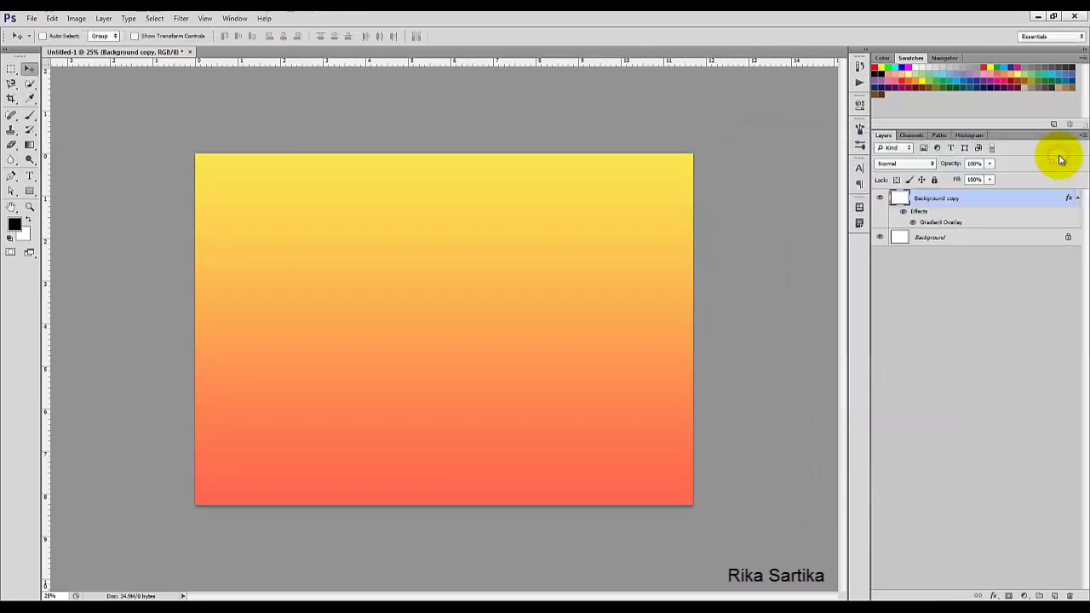
{"action": "left_click", "coordinate": [1079, 200]}
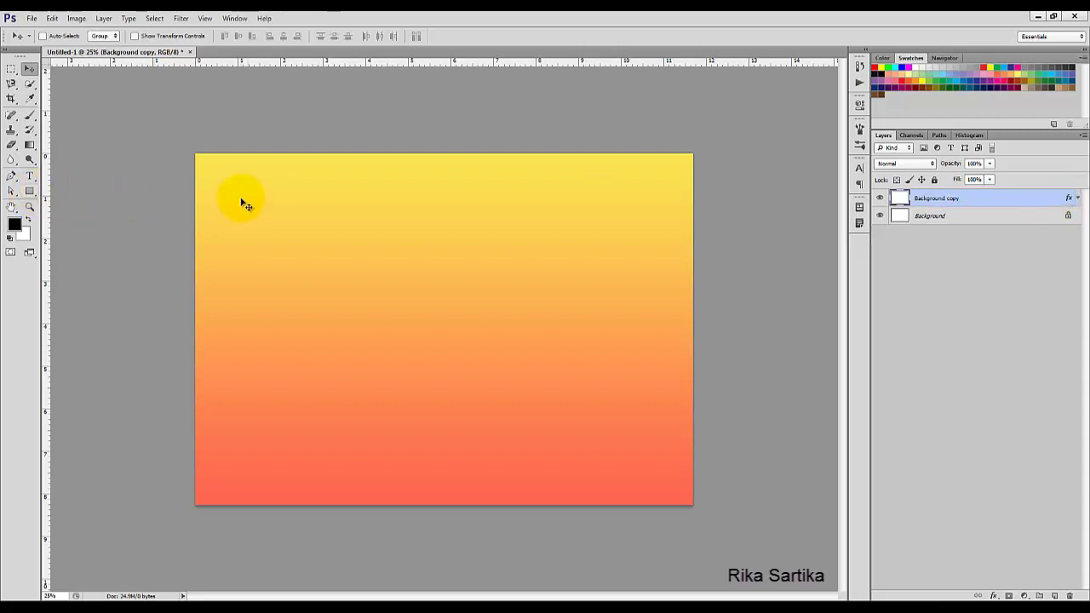
Add a new vertical guide at position 1169 px
{"action": "left_click", "coordinate": [205, 18]}
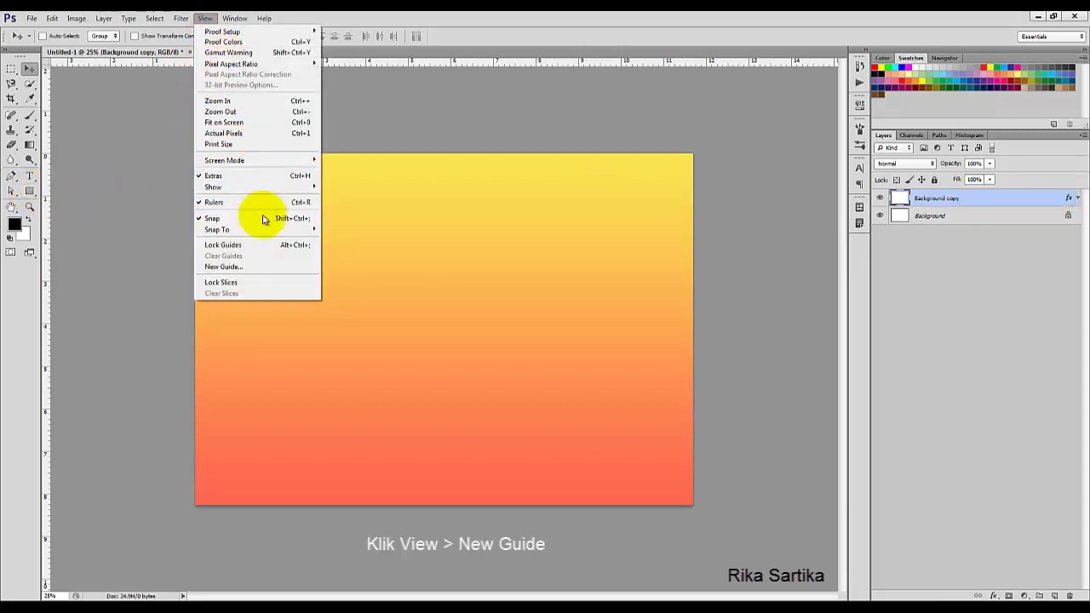
{"action": "left_click", "coordinate": [248, 267]}
{"action": "left_click", "coordinate": [500, 216]}
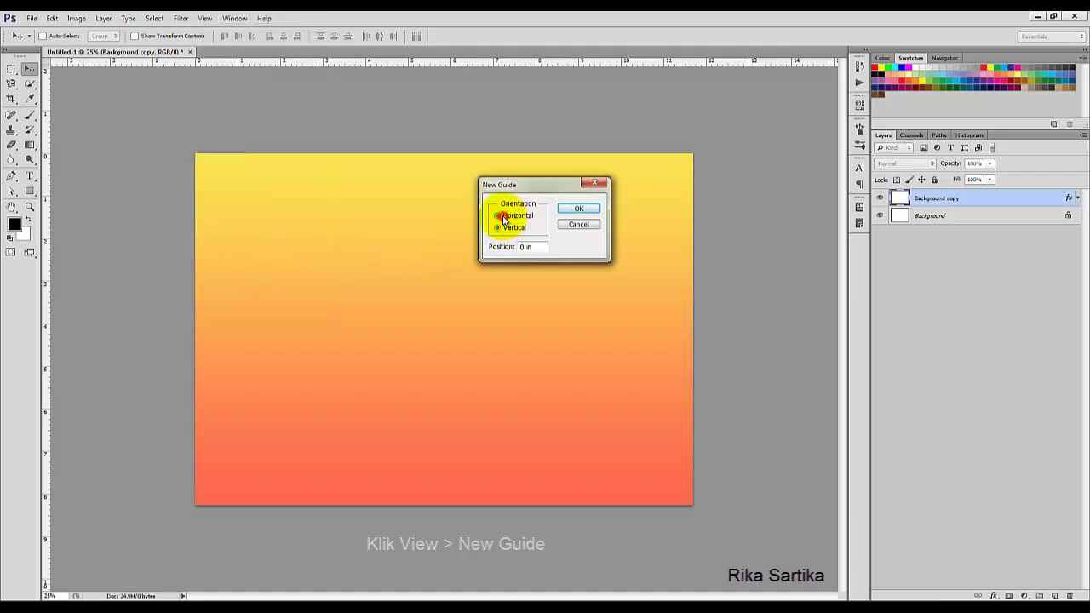
{"action": "left_click", "coordinate": [497, 227]}
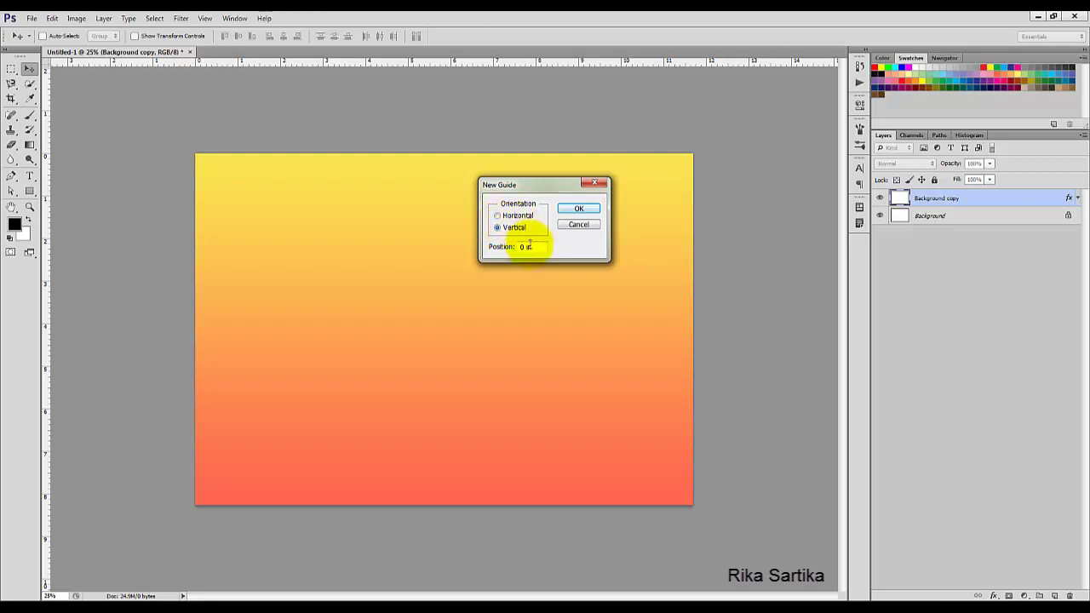
{"action": "left_click_drag", "start_coordinate": [536, 247], "coordinate": [516, 256]}
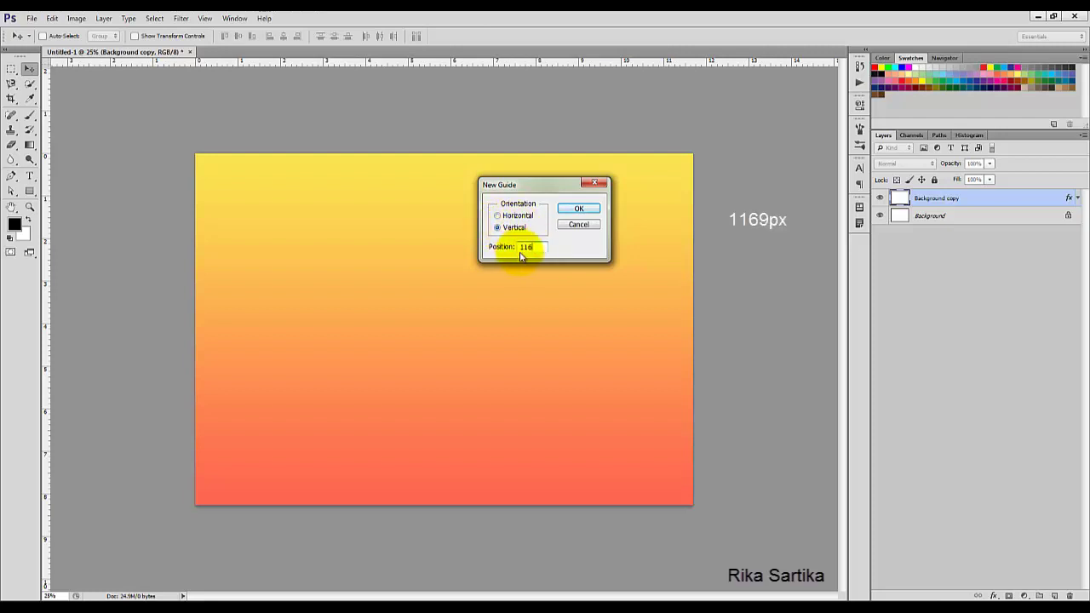
{"action": "type", "text": "1169px"}
{"action": "left_click", "coordinate": [586, 210]}
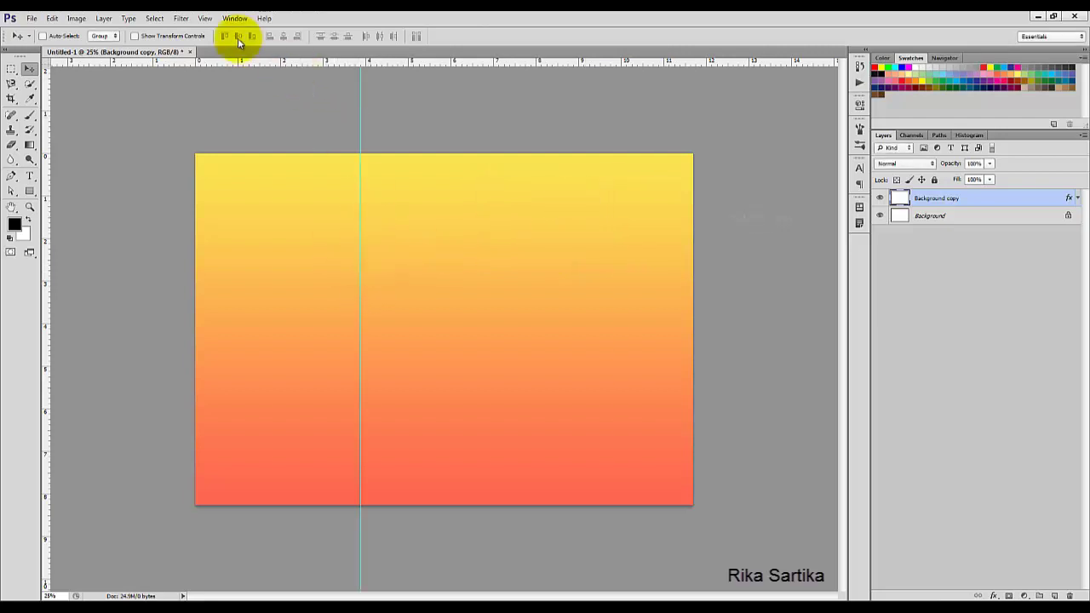
Add a second vertical guide at position 2339 px
{"action": "left_click", "coordinate": [206, 19]}
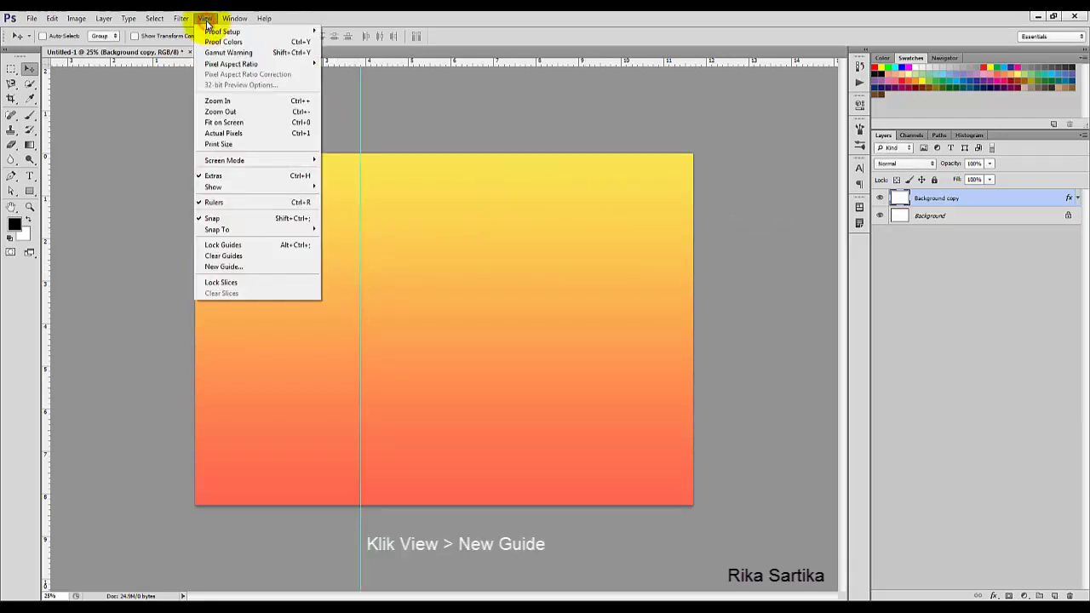
{"action": "left_click", "coordinate": [244, 269]}
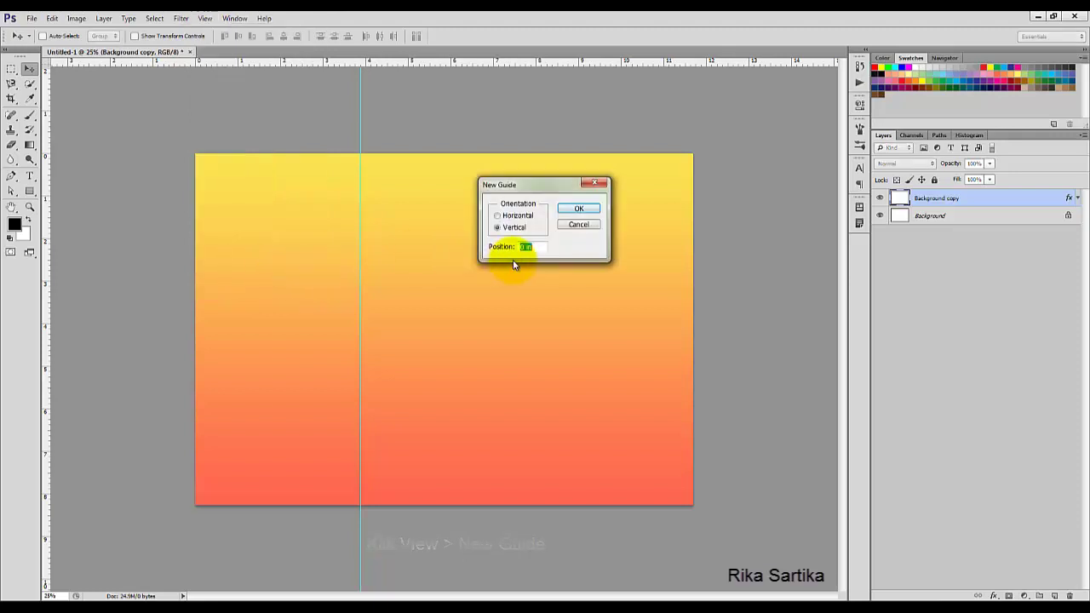
{"action": "type", "text": "23"}
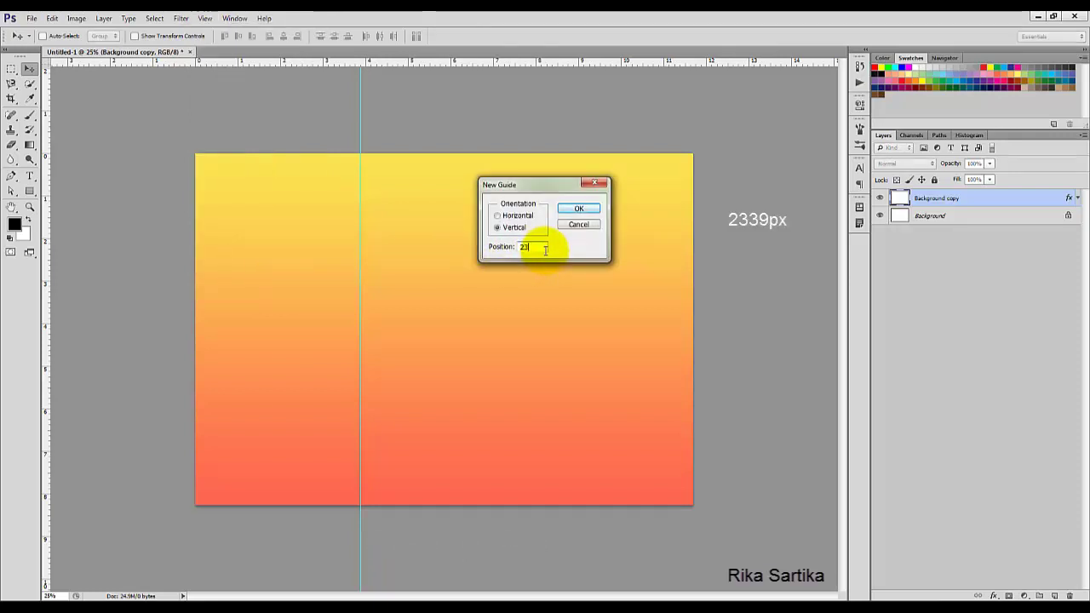
{"action": "type", "text": "39px"}
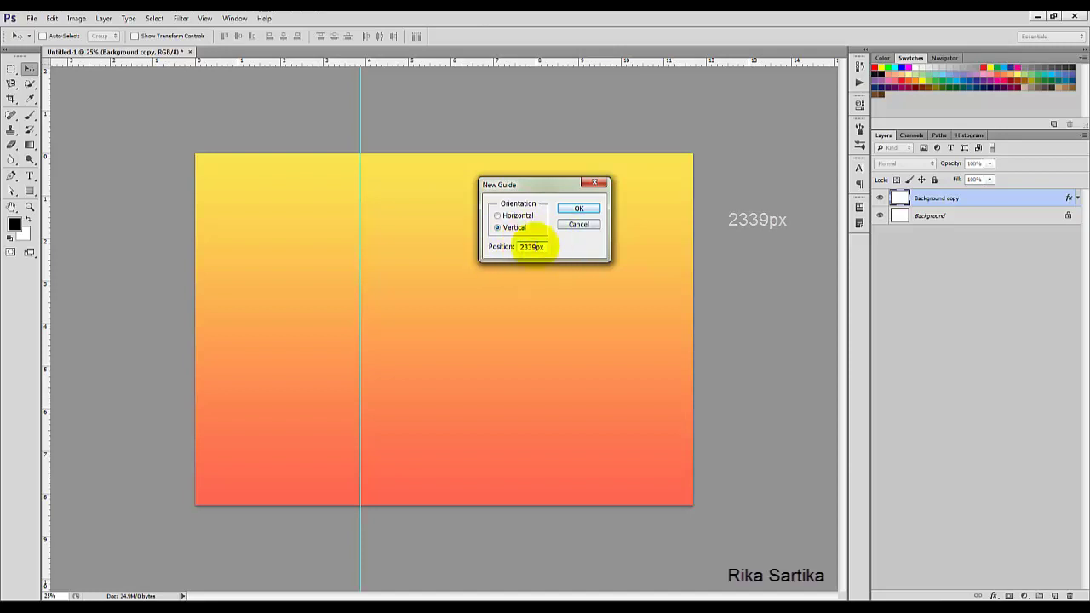
{"action": "left_click", "coordinate": [580, 209]}
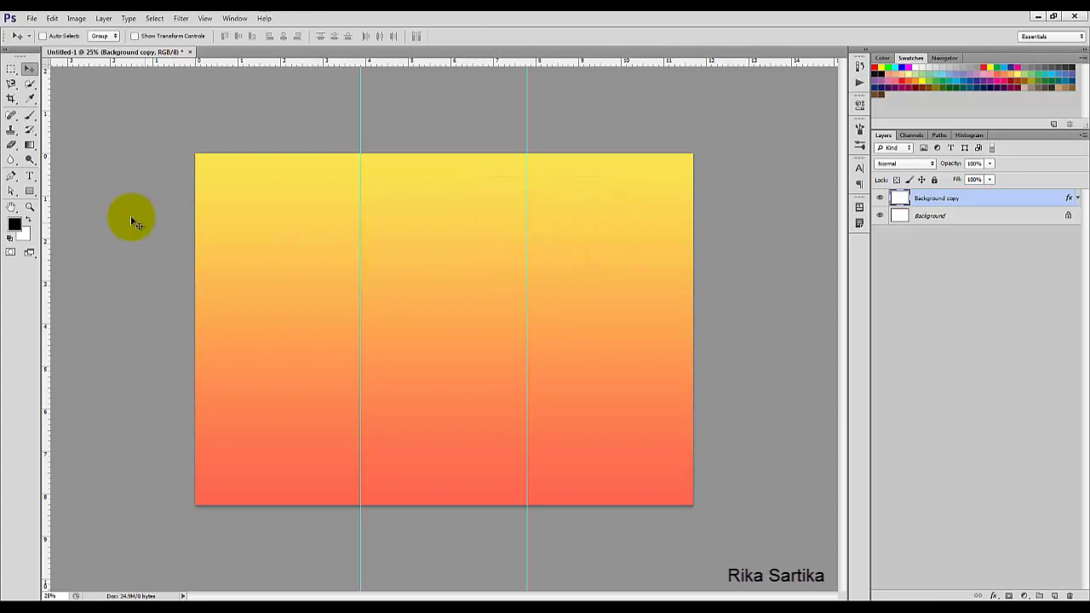
Draw a black rectangle shape from the first vertical guide, just above mid-page, to the page's lower-right corner
{"action": "right_click", "coordinate": [30, 190]}
{"action": "left_click", "coordinate": [76, 194]}
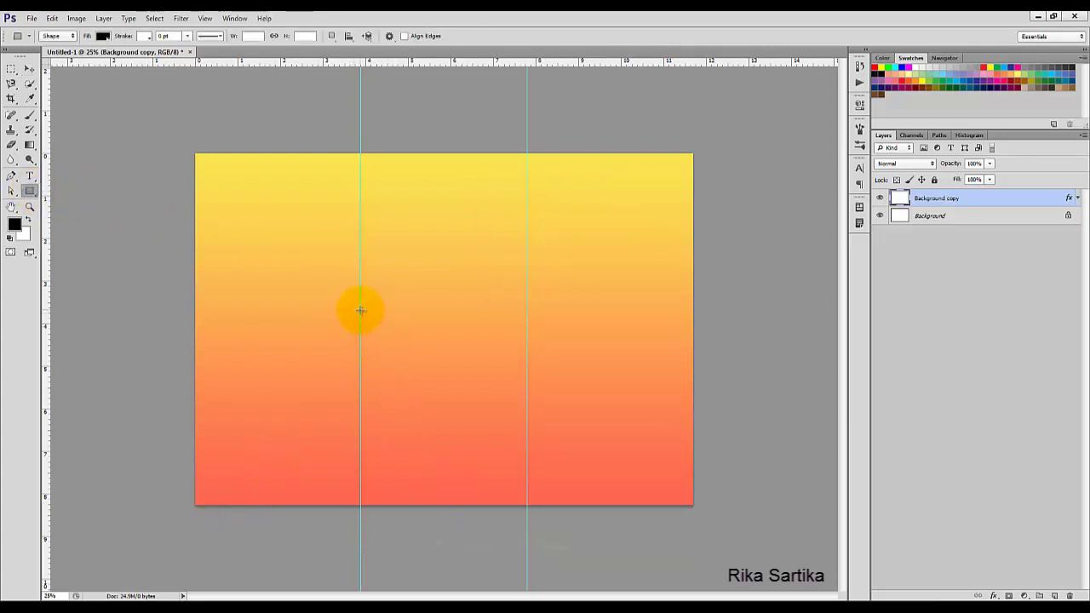
{"action": "left_click_drag", "start_coordinate": [361, 310], "coordinate": [695, 505]}
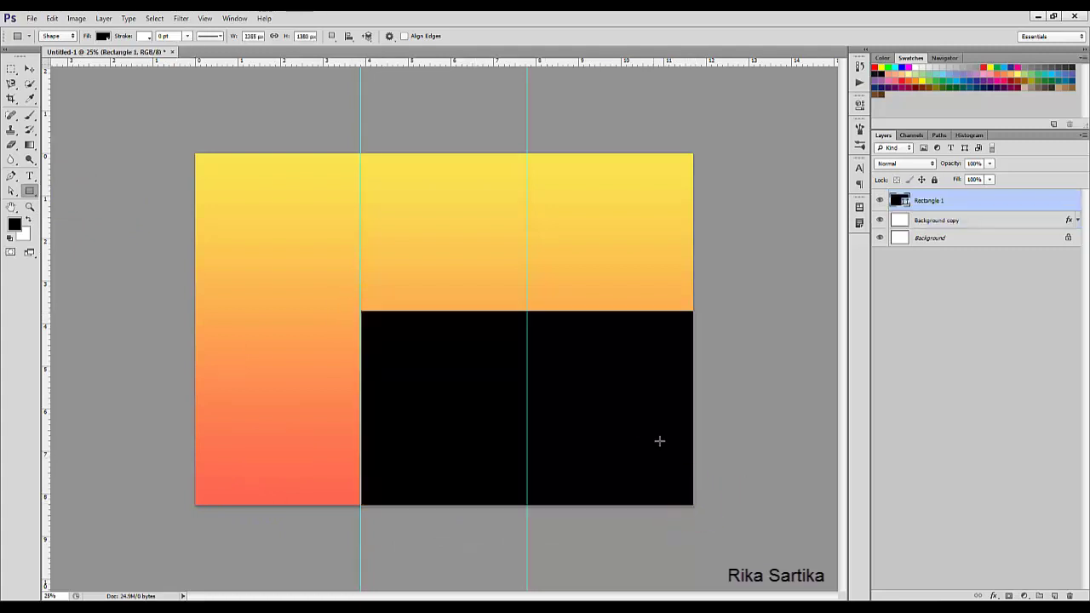
Distort the black rectangle into a triangle with its peak on the first guide and its base spanning the page's full bottom edge
{"action": "left_click", "coordinate": [52, 18]}
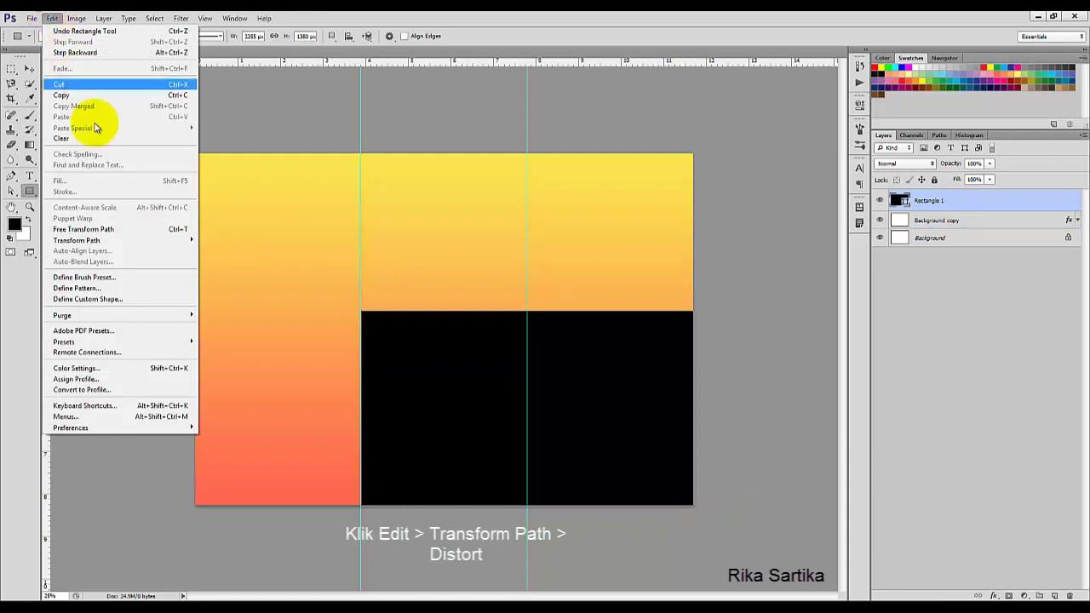
{"action": "mouse_move", "coordinate": [158, 240]}
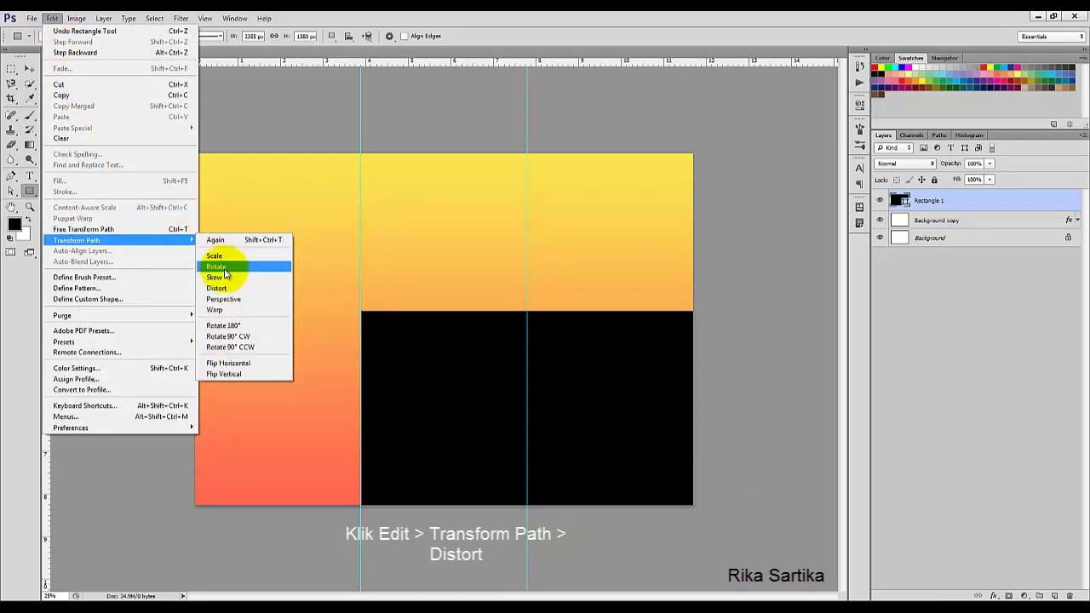
{"action": "left_click", "coordinate": [224, 290]}
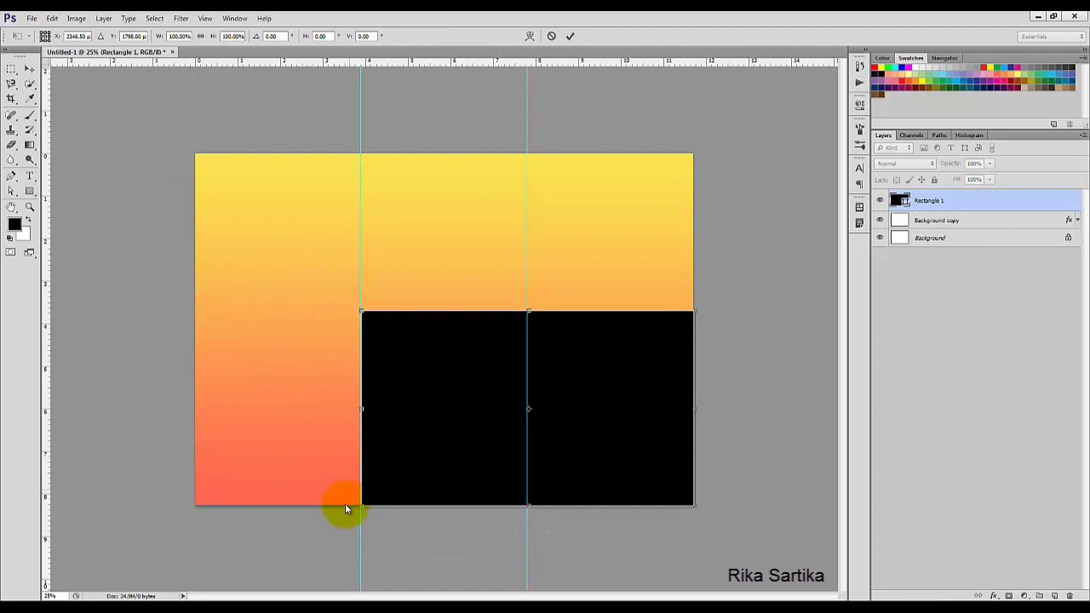
{"action": "left_click_drag", "start_coordinate": [363, 506], "coordinate": [202, 506]}
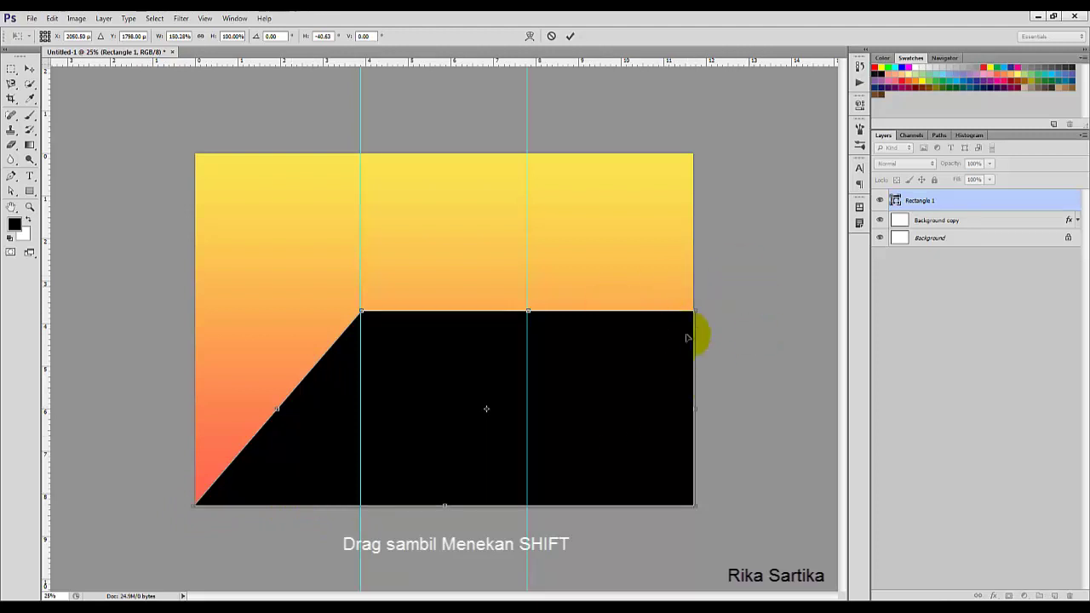
{"action": "left_click_drag", "start_coordinate": [698, 313], "coordinate": [706, 507]}
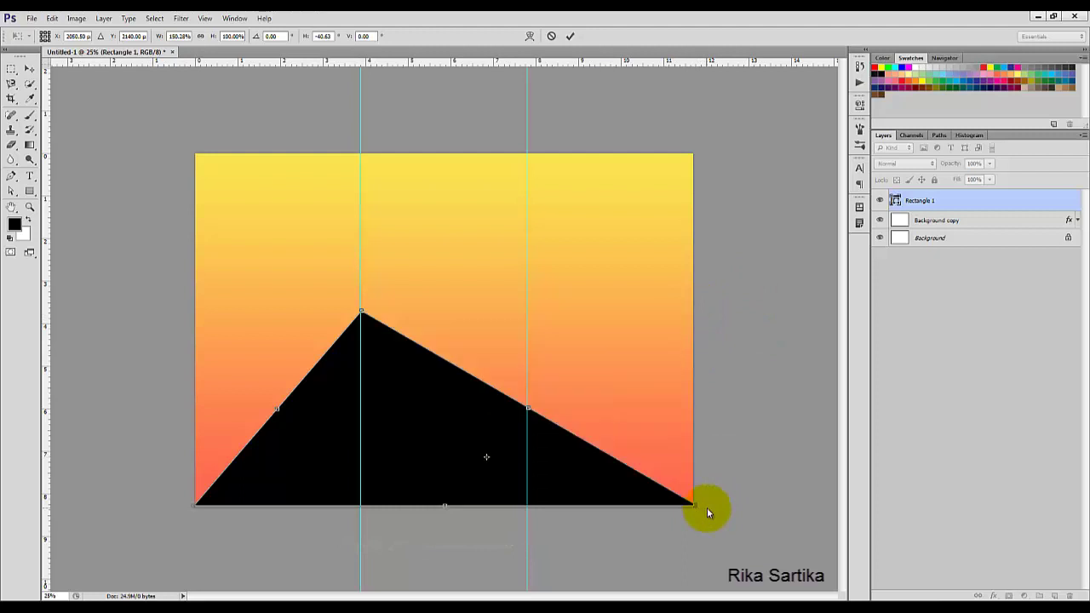
{"action": "left_click", "coordinate": [570, 36]}
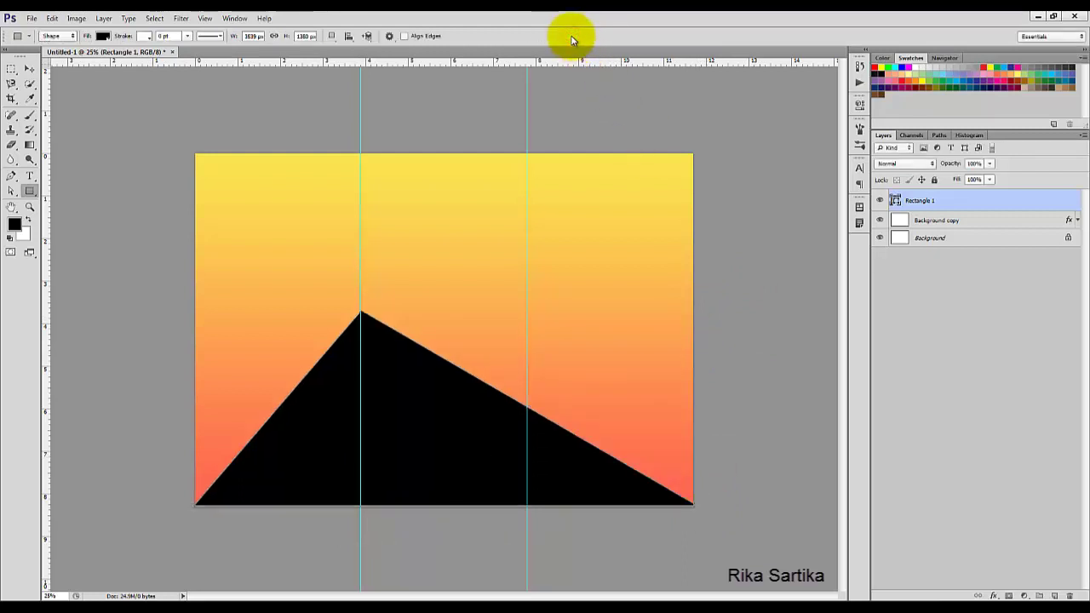
Try teal and blue fills on the large triangle and settle on dark teal
{"action": "left_click", "coordinate": [102, 36]}
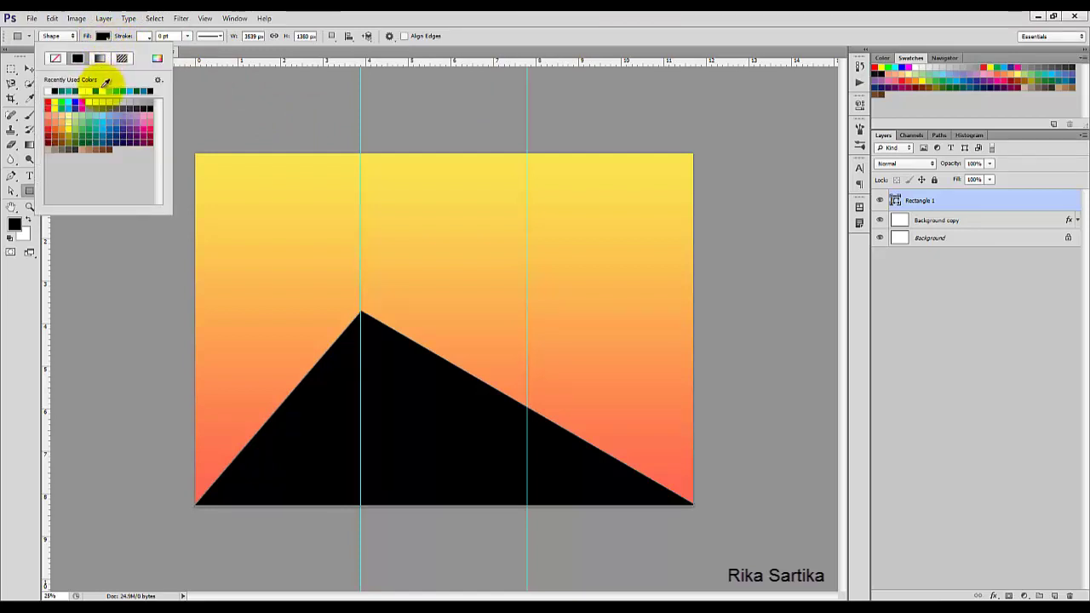
{"action": "left_click", "coordinate": [96, 138]}
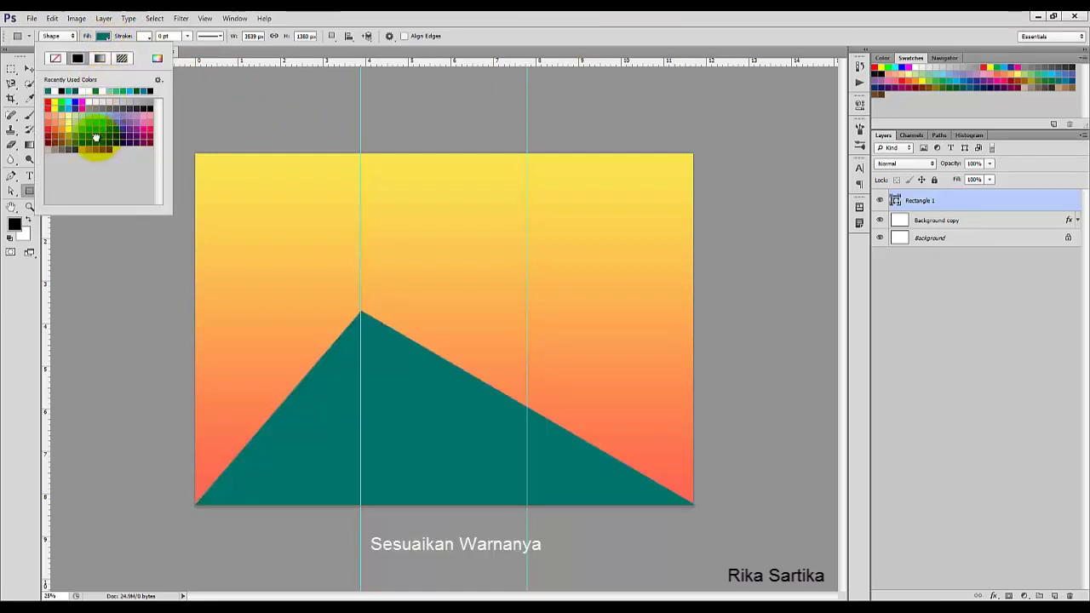
{"action": "left_click", "coordinate": [102, 137]}
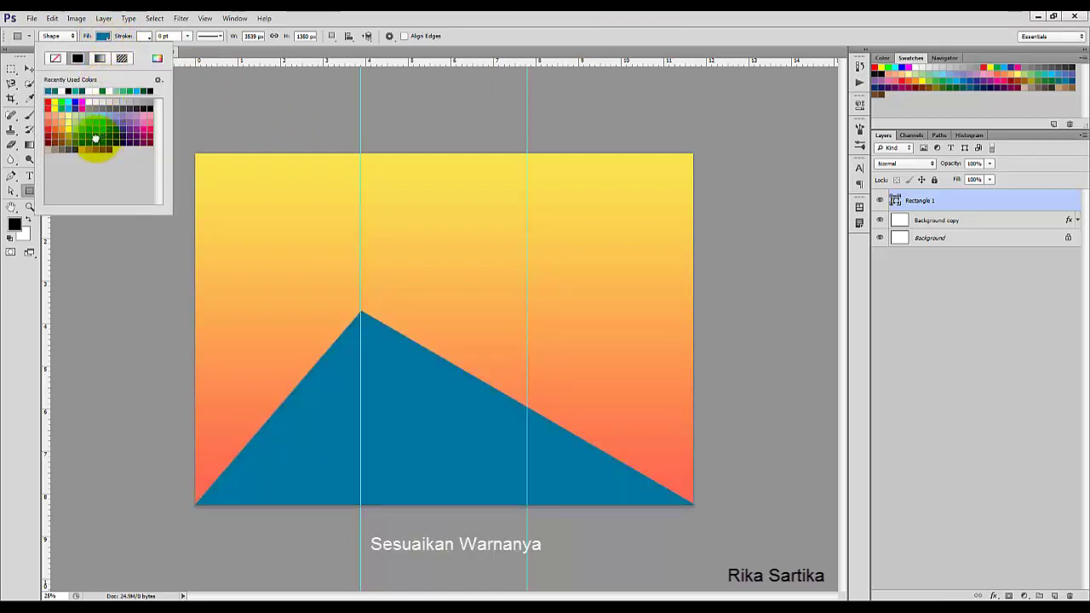
{"action": "left_click", "coordinate": [96, 138]}
{"action": "left_click", "coordinate": [27, 72]}
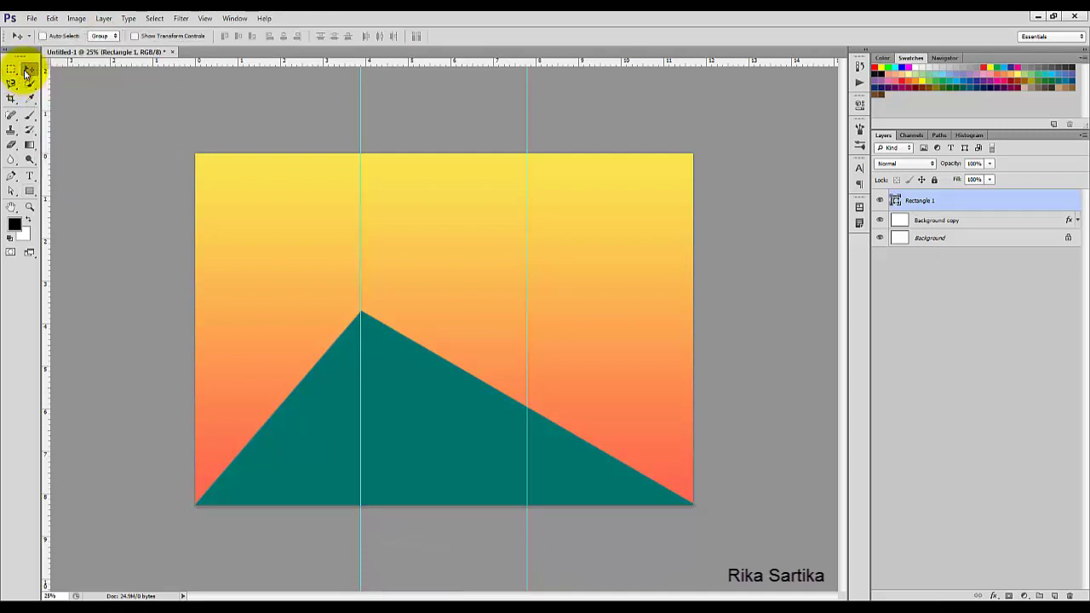
Draw a rectangle of about 1200 × 960 px at the bottom of the third column and fill it with lighter teal
{"action": "right_click", "coordinate": [34, 196]}
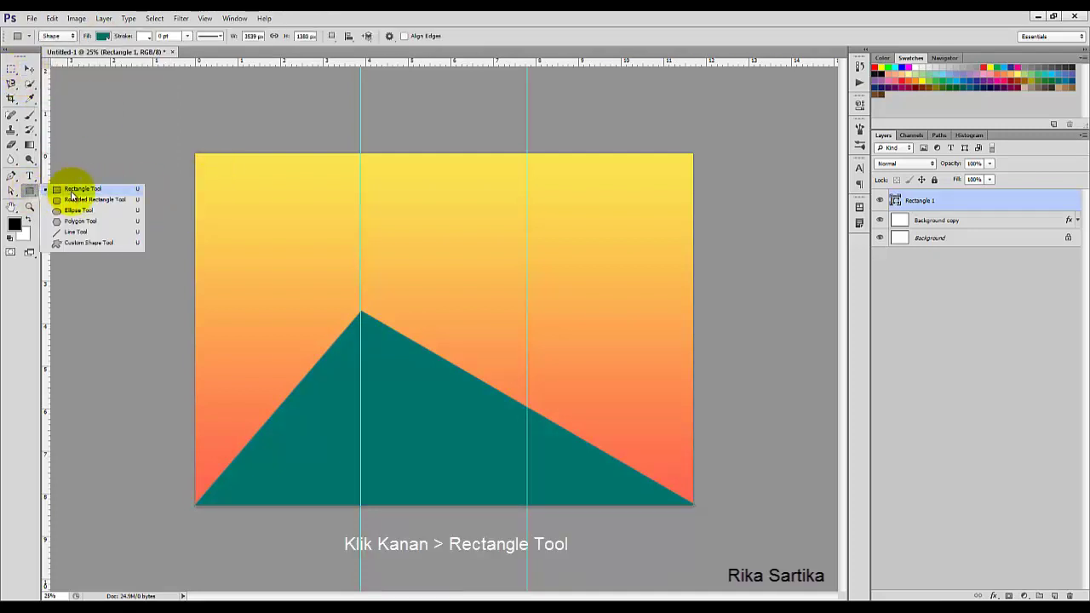
{"action": "left_click", "coordinate": [75, 185]}
{"action": "left_click_drag", "start_coordinate": [699, 371], "coordinate": [529, 508]}
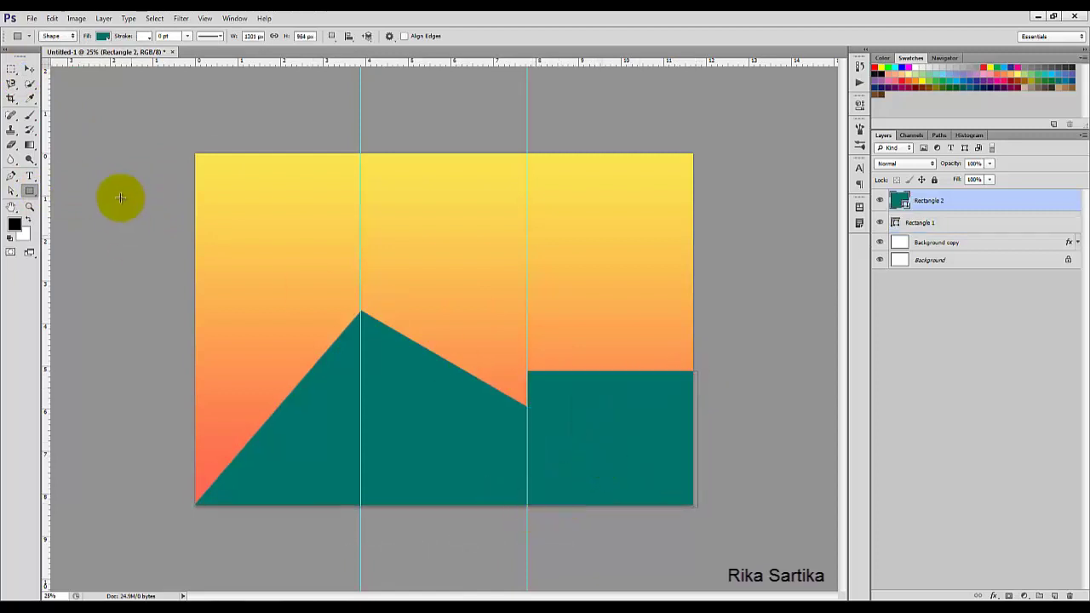
{"action": "left_click", "coordinate": [100, 37]}
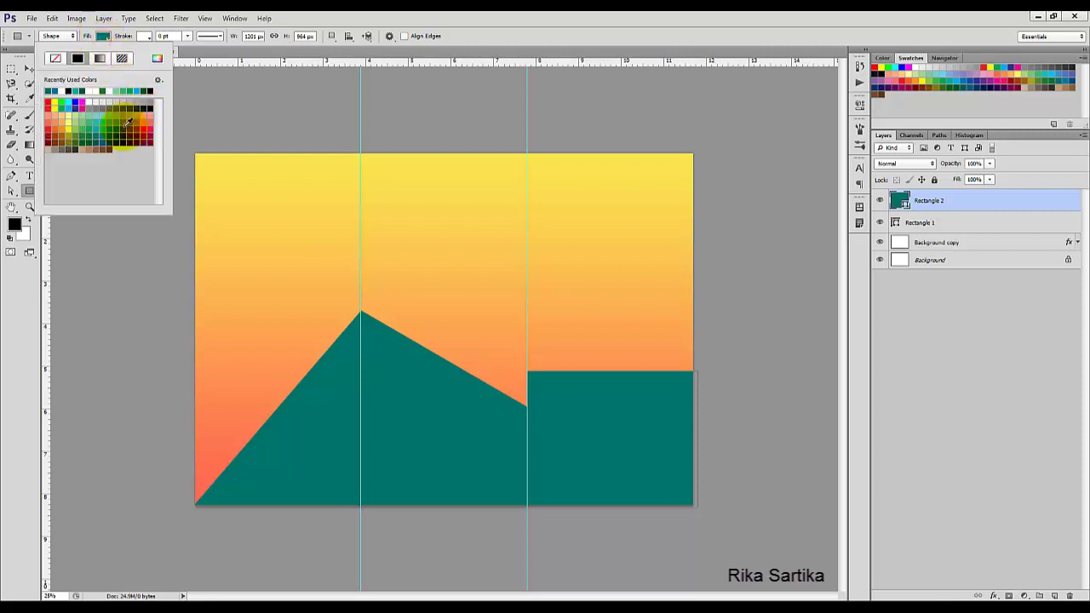
{"action": "left_click", "coordinate": [98, 127]}
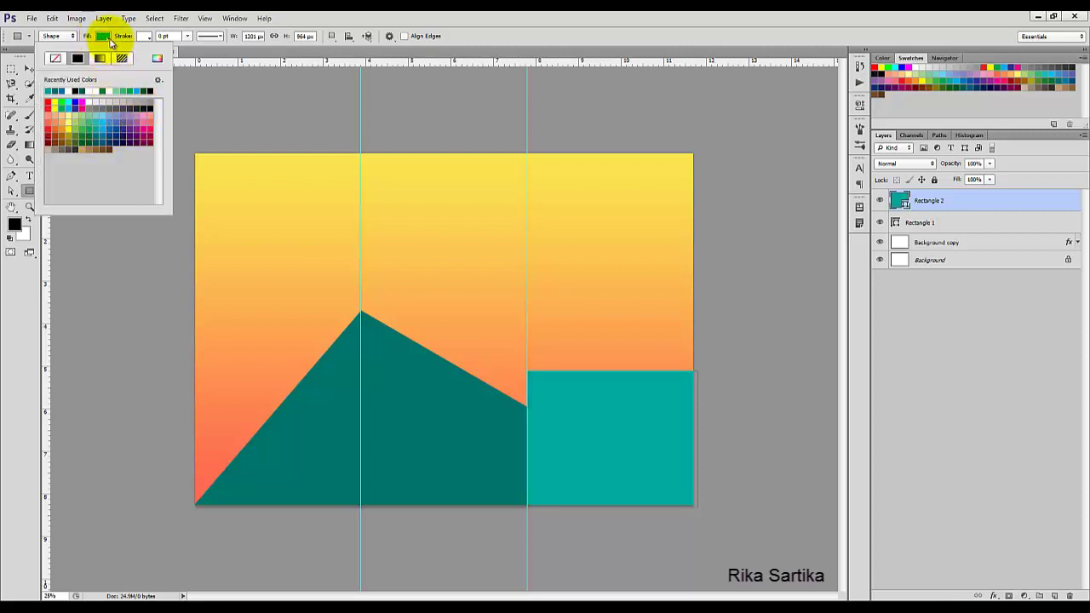
{"action": "left_click", "coordinate": [102, 36]}
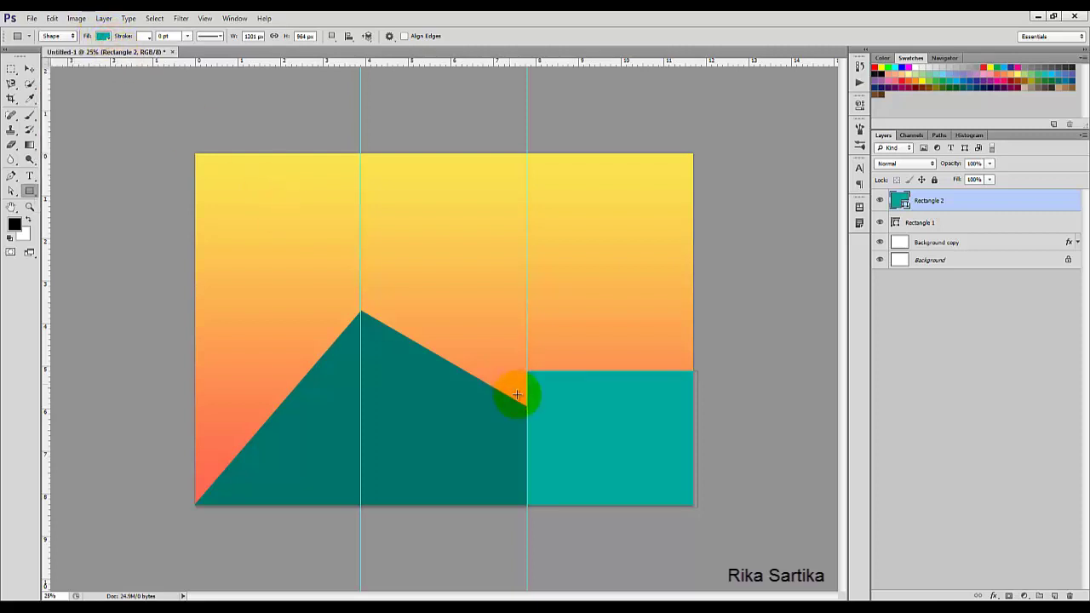
Distort the light teal rectangle into a right triangle by lowering its upper-left corner straight down to the page's bottom edge
{"action": "left_click", "coordinate": [52, 17]}
{"action": "mouse_move", "coordinate": [153, 240]}
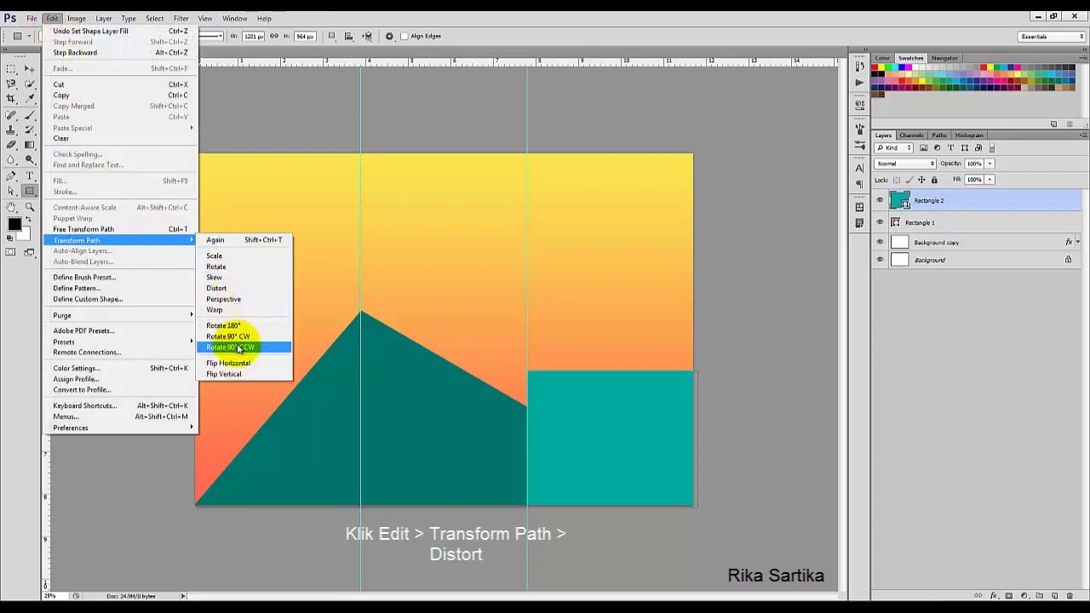
{"action": "left_click", "coordinate": [218, 288]}
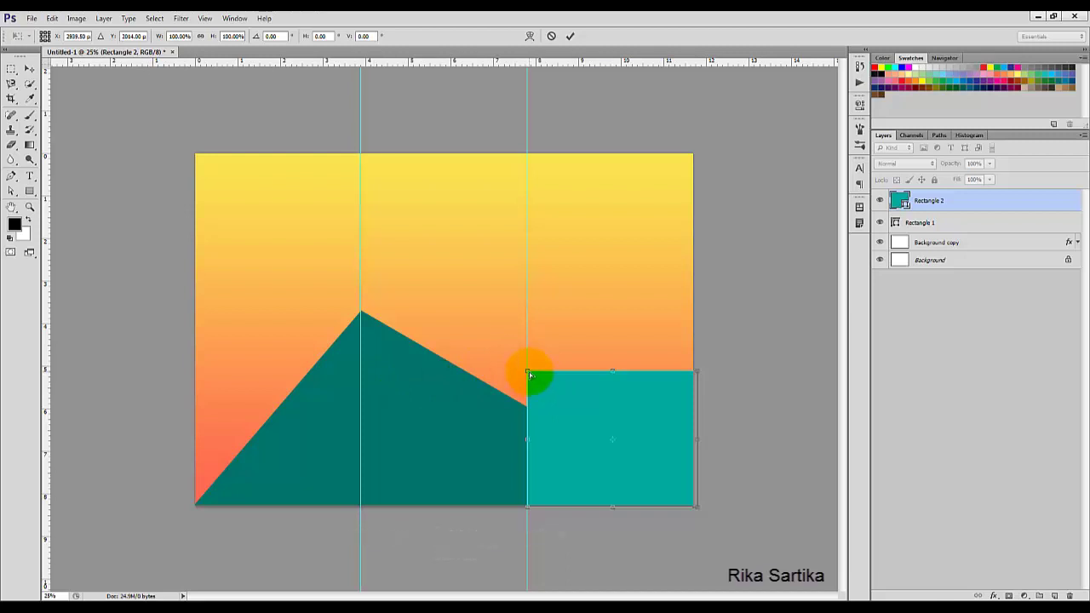
{"action": "left_click_drag", "start_coordinate": [528, 371], "coordinate": [528, 507]}
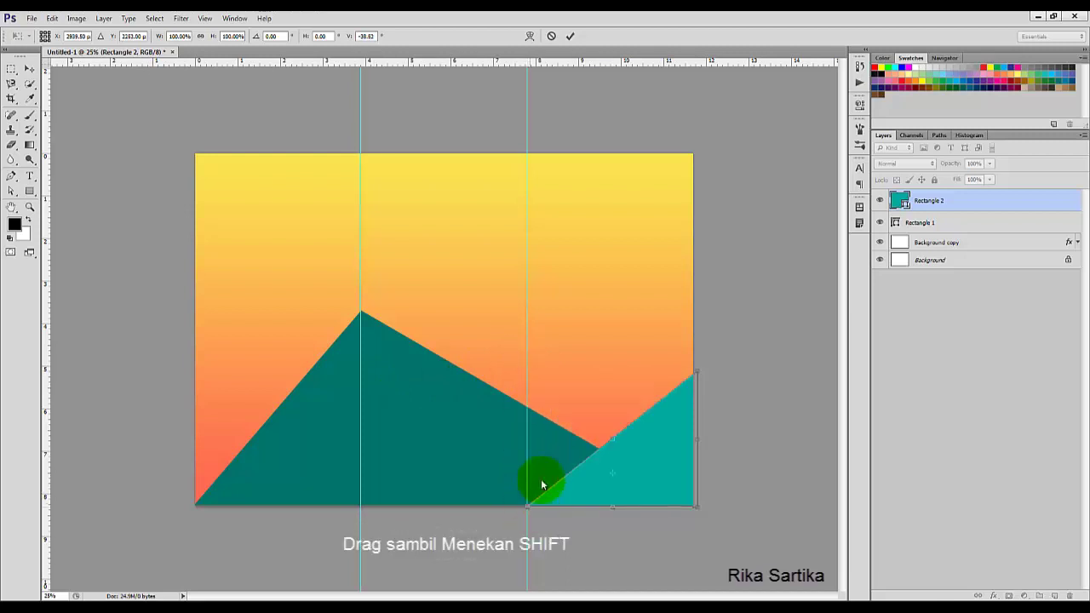
{"action": "left_click", "coordinate": [571, 37]}
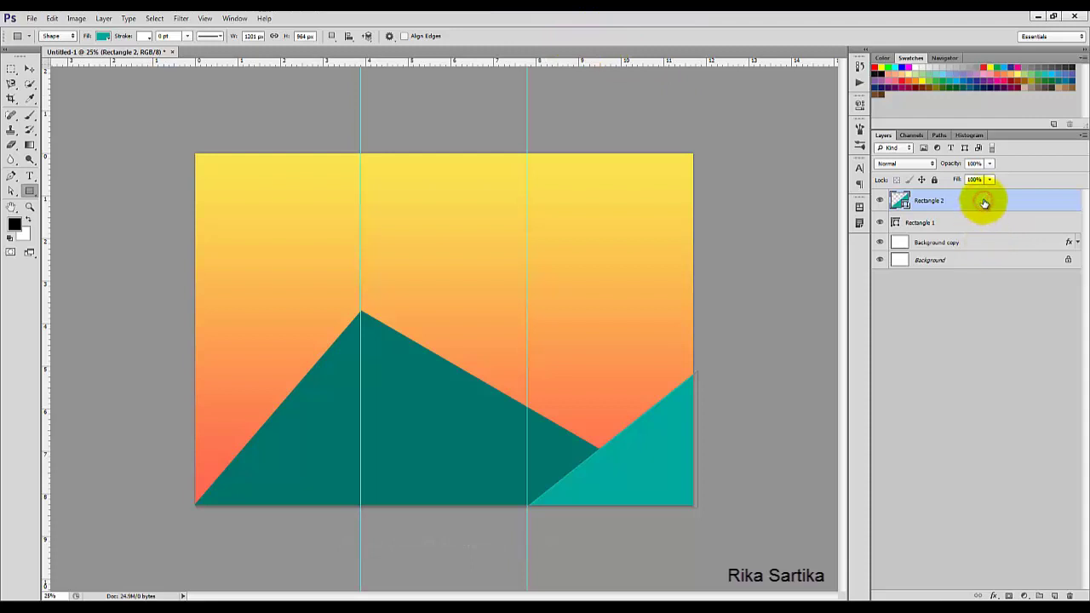
Create a new layer above the shapes and make a rectangular selection of the middle column between the two guides
{"action": "left_click", "coordinate": [1054, 595]}
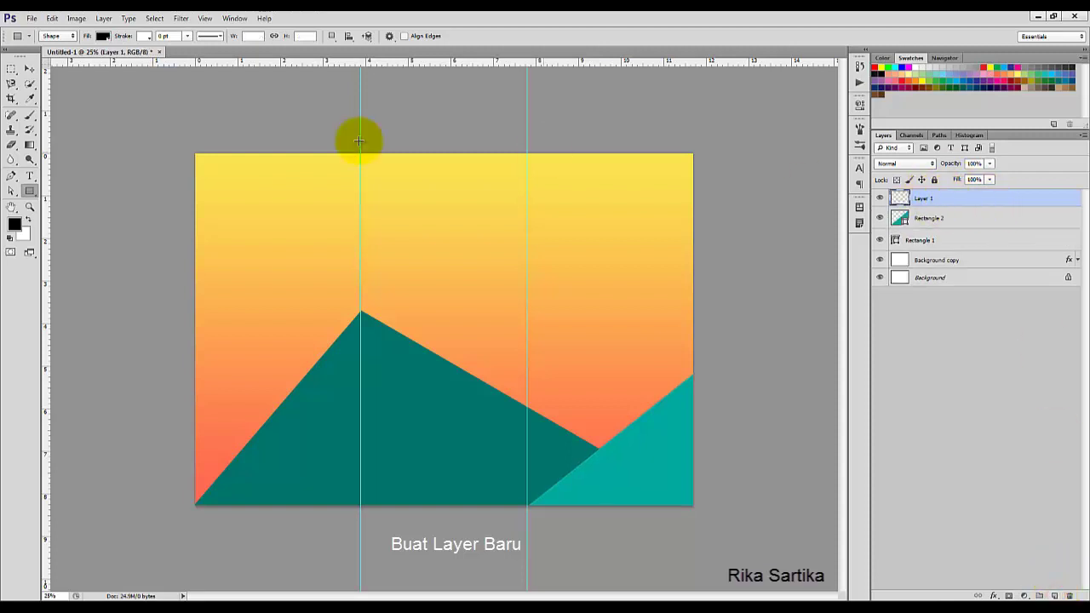
{"action": "left_click", "coordinate": [12, 68]}
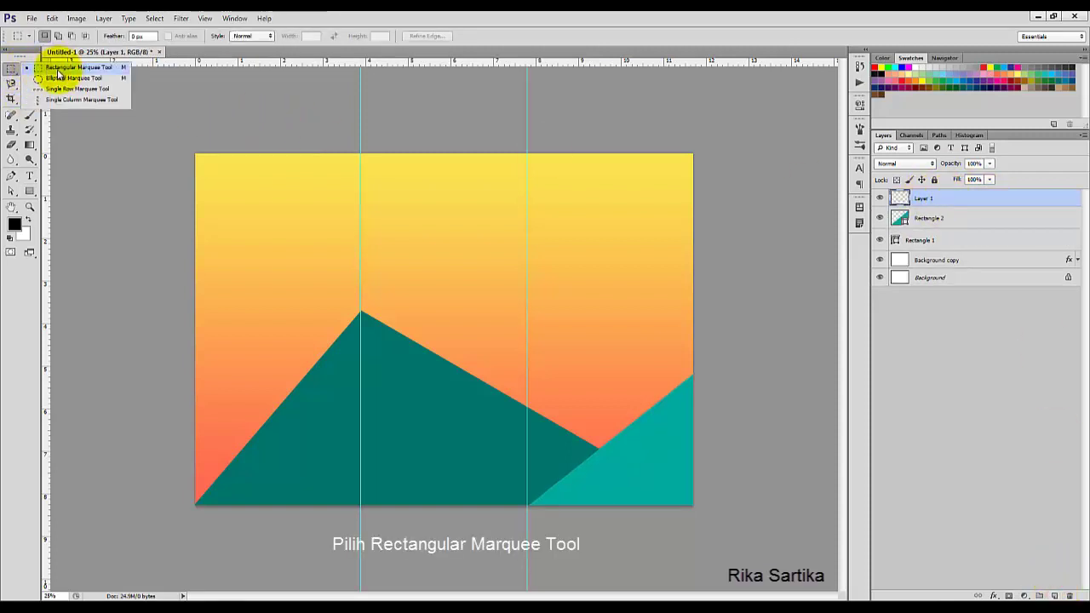
{"action": "left_click", "coordinate": [59, 69]}
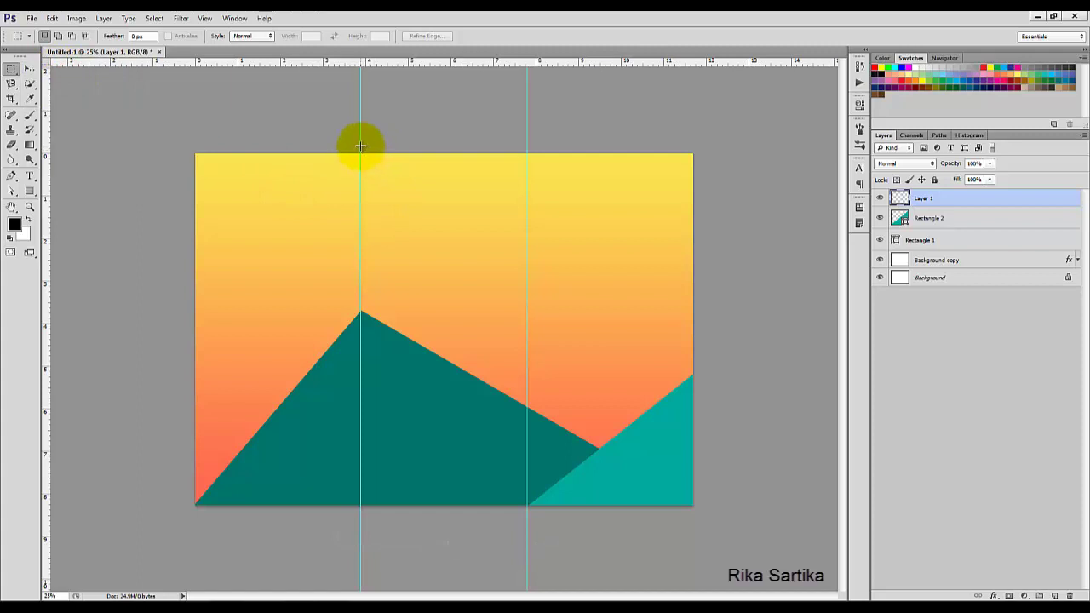
{"action": "left_click_drag", "start_coordinate": [360, 146], "coordinate": [528, 506]}
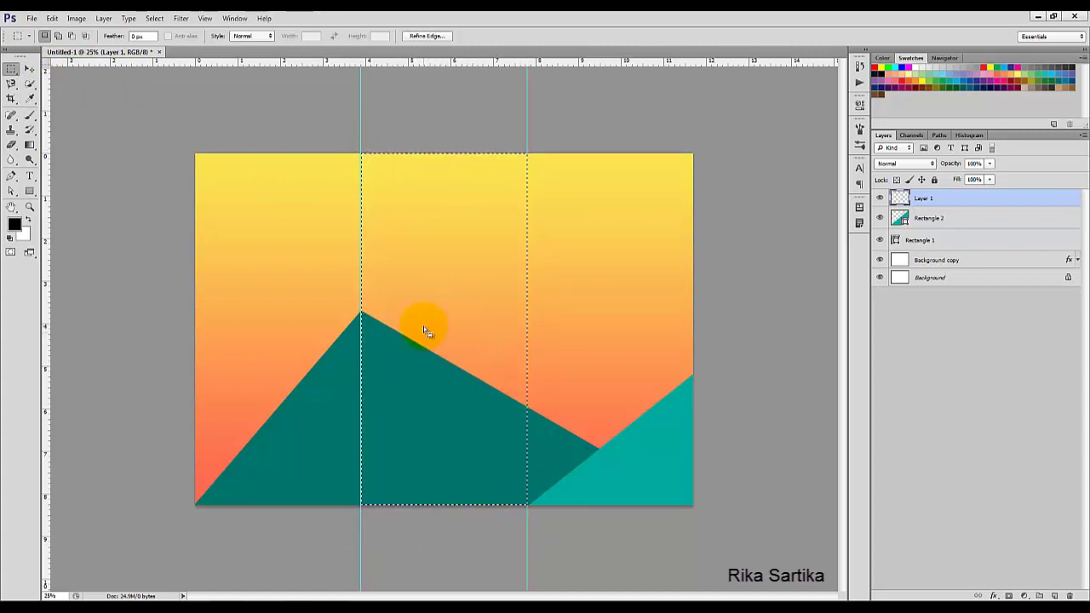
Apply a horizontal black-to-transparent linear gradient from the first guide across most of the selection and set the layer's blend mode to Overlay
{"action": "left_click", "coordinate": [29, 144]}
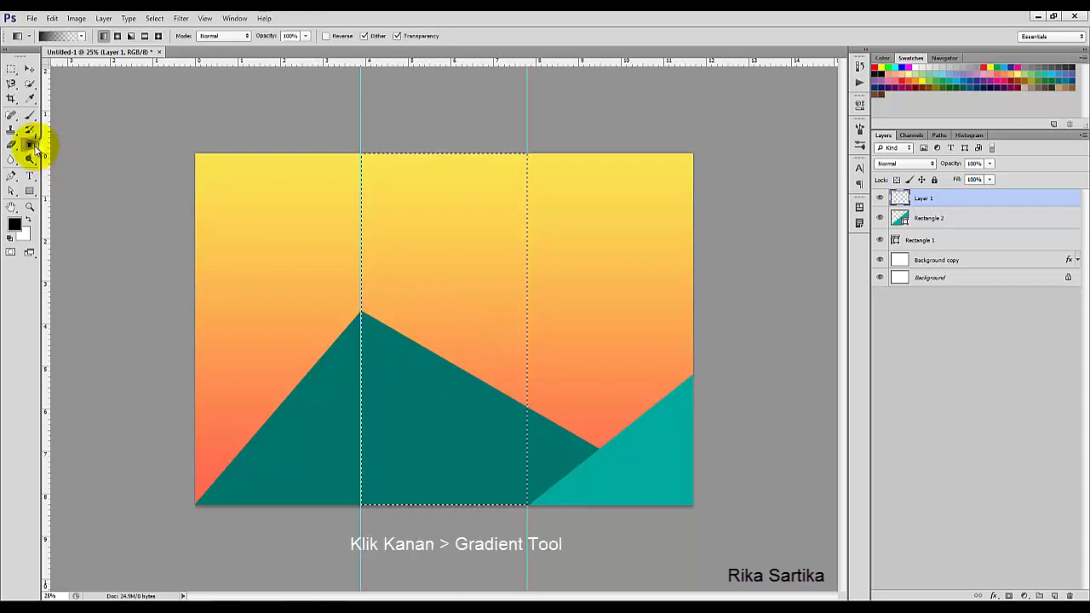
{"action": "right_click", "coordinate": [35, 149]}
{"action": "left_click", "coordinate": [78, 142]}
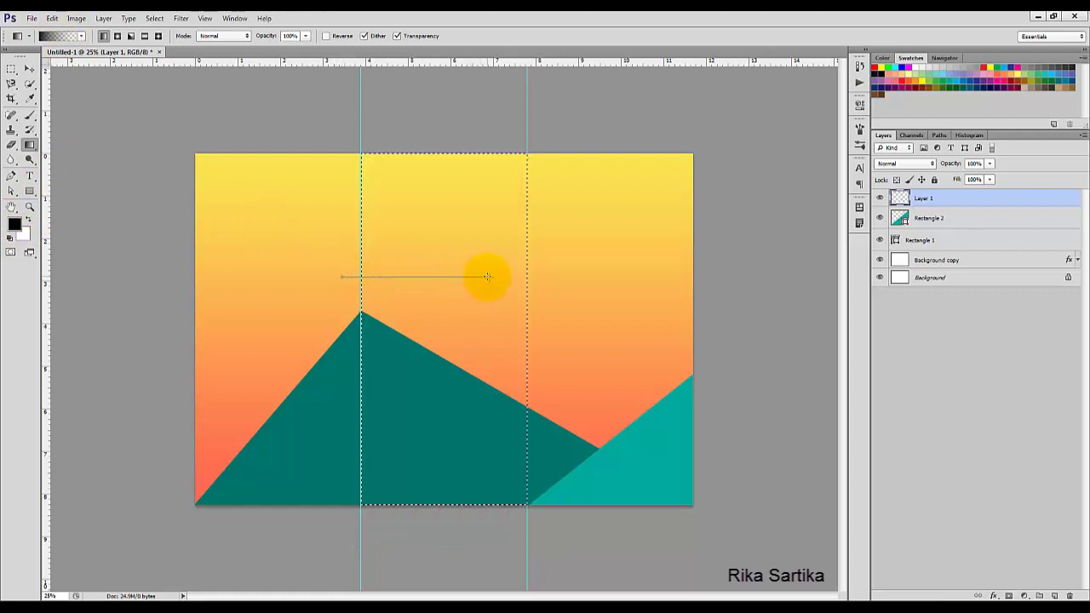
{"action": "left_click_drag", "start_coordinate": [492, 277], "coordinate": [492, 276]}
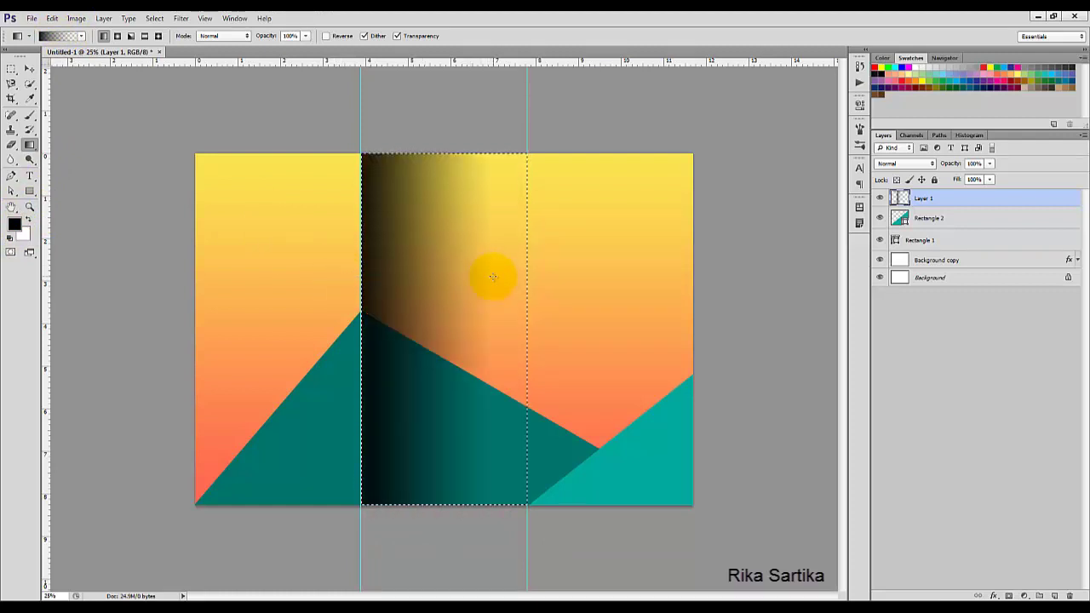
{"action": "left_click", "coordinate": [919, 166]}
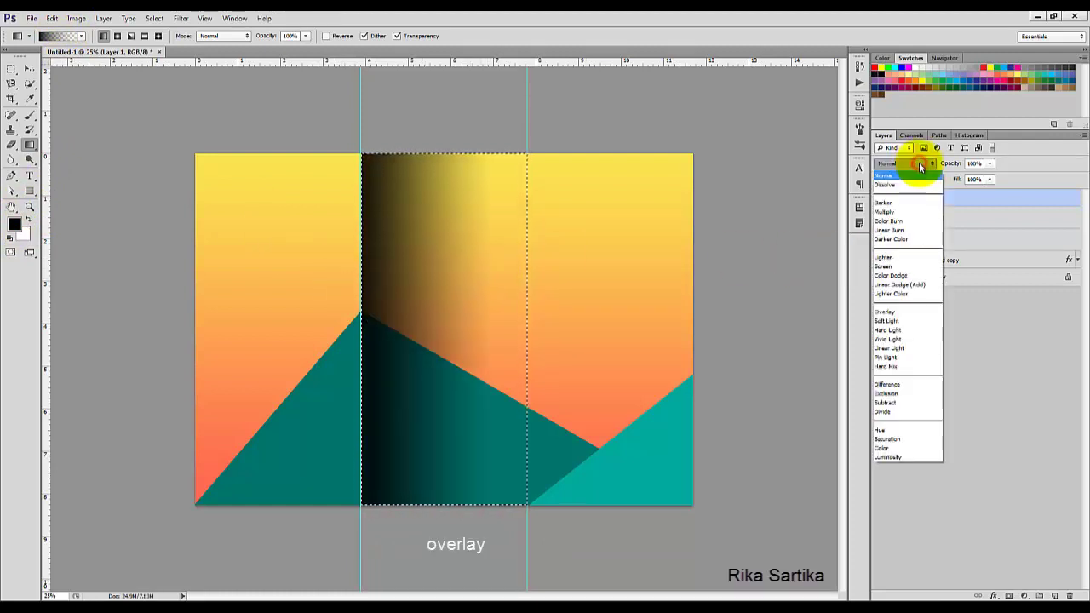
{"action": "left_click", "coordinate": [888, 317]}
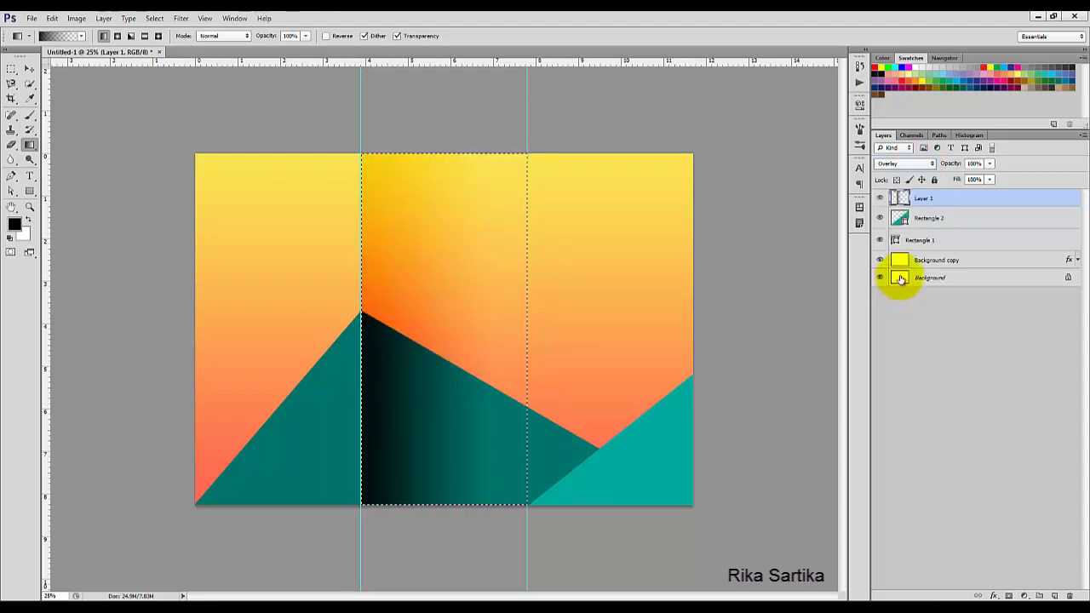
Lower the opacity of the middle-column shading layer to 50% and clear the selection
{"action": "left_click", "coordinate": [990, 165]}
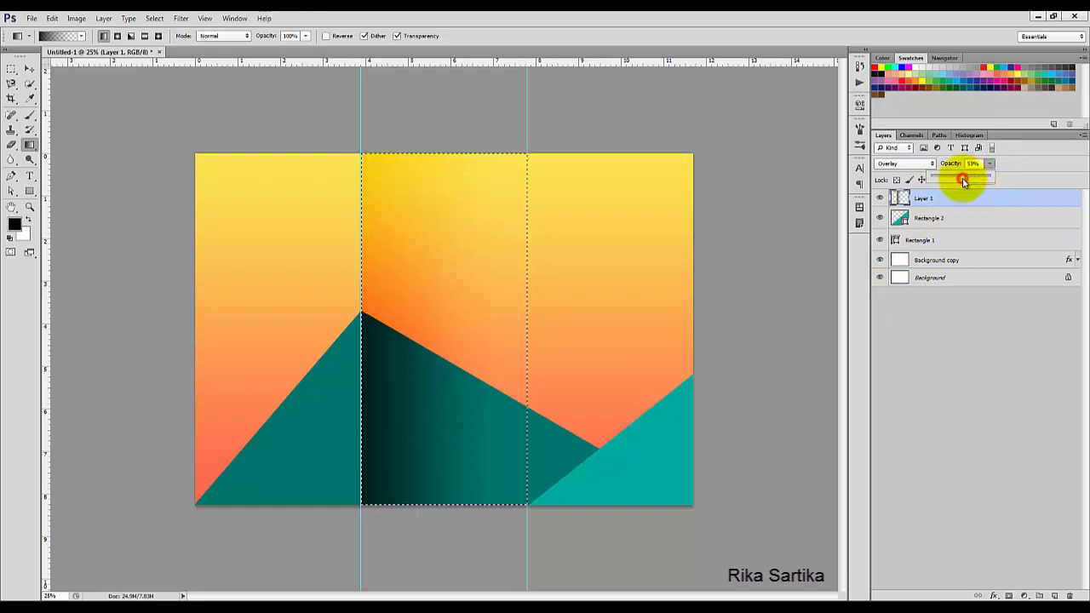
{"action": "left_click_drag", "start_coordinate": [961, 179], "coordinate": [959, 179]}
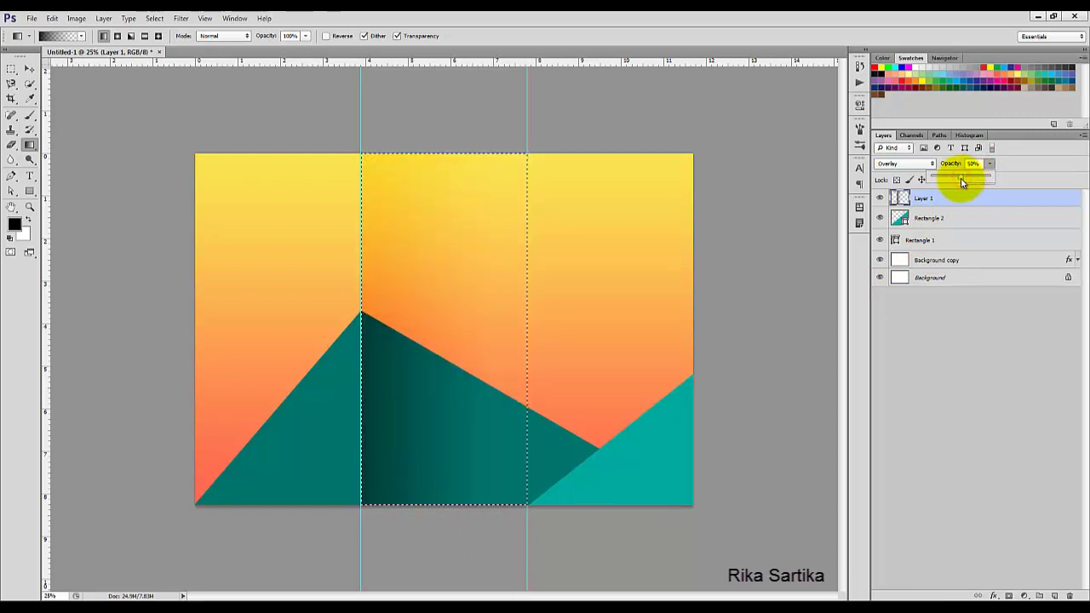
{"action": "left_click", "coordinate": [989, 166]}
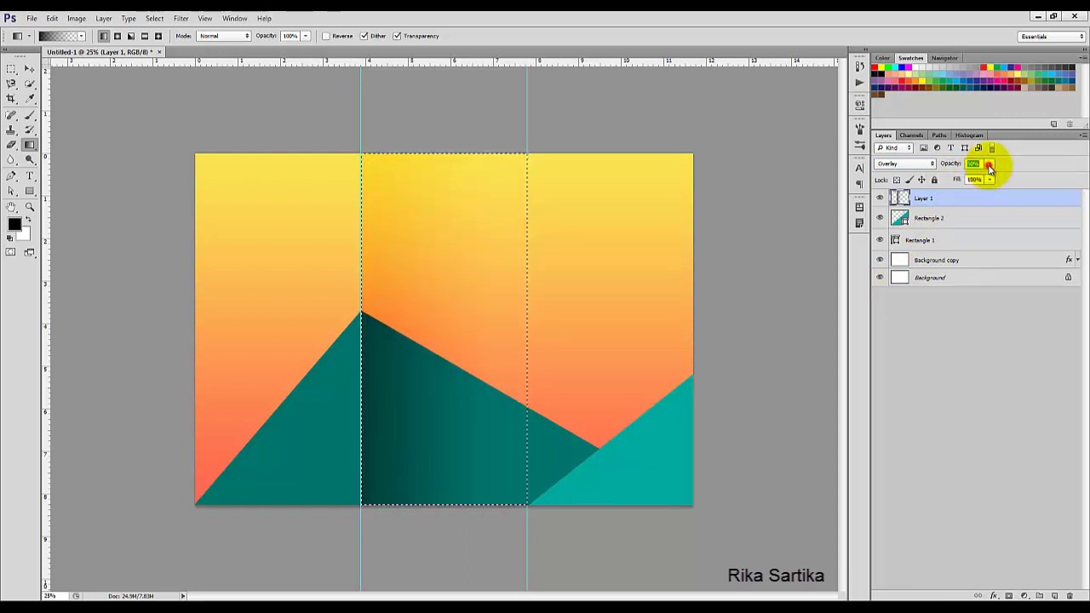
{"action": "left_click", "coordinate": [154, 18]}
{"action": "left_click", "coordinate": [165, 42]}
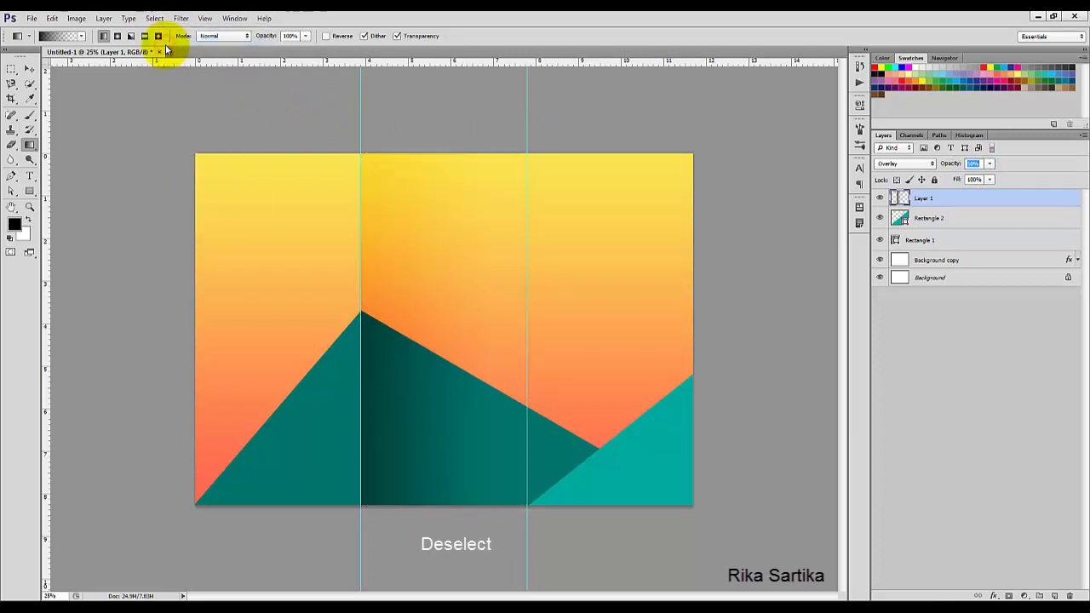
Duplicate the shading layer and move the copy across to cover the third column, starting at the second guide
{"action": "left_click", "coordinate": [28, 70]}
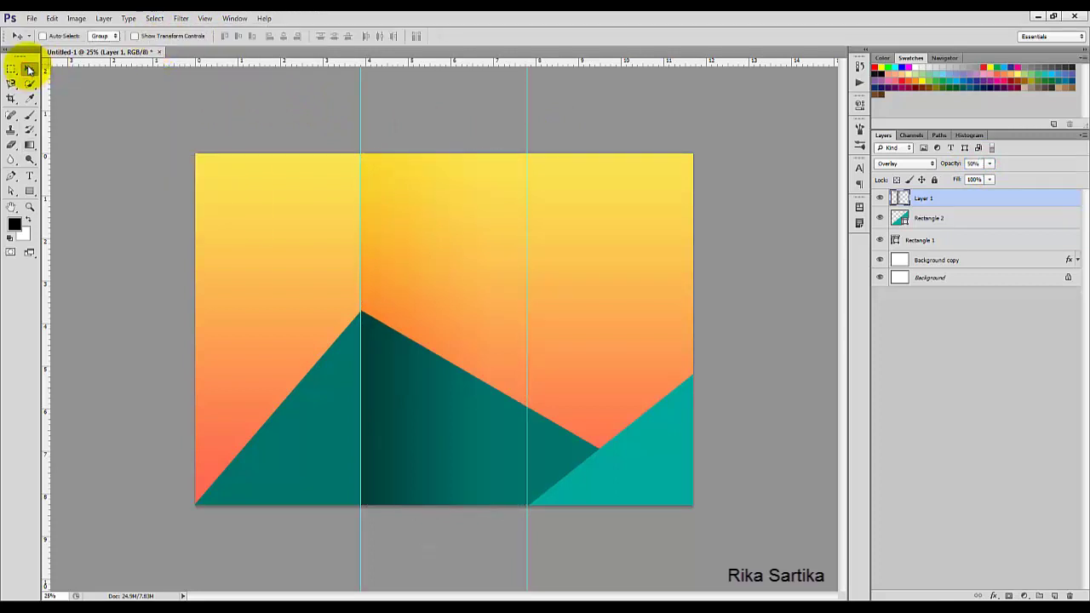
{"action": "right_click", "coordinate": [949, 197]}
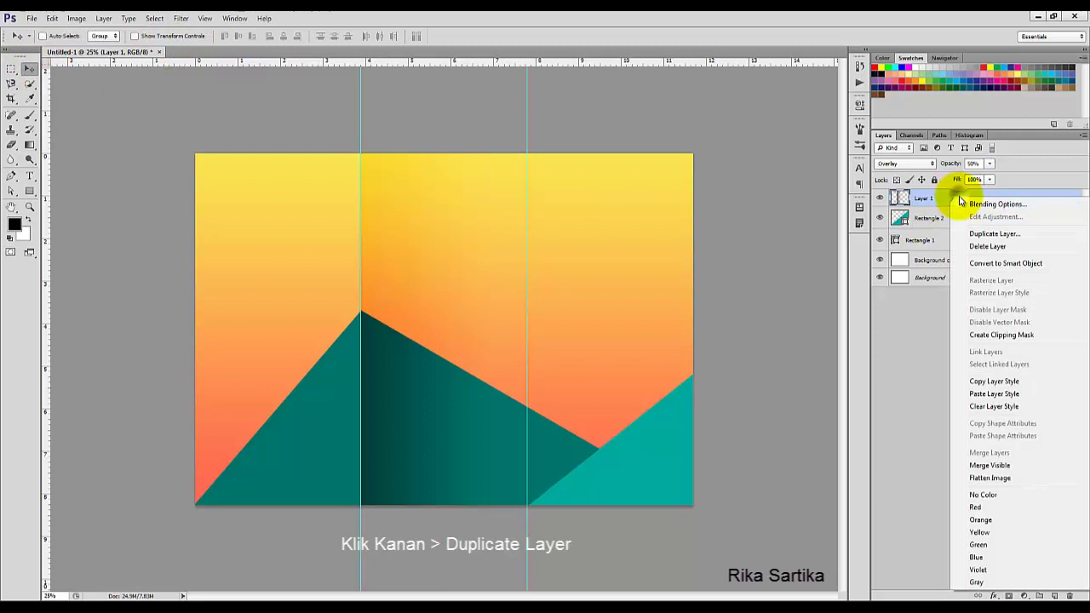
{"action": "left_click", "coordinate": [979, 234]}
{"action": "left_click", "coordinate": [642, 198]}
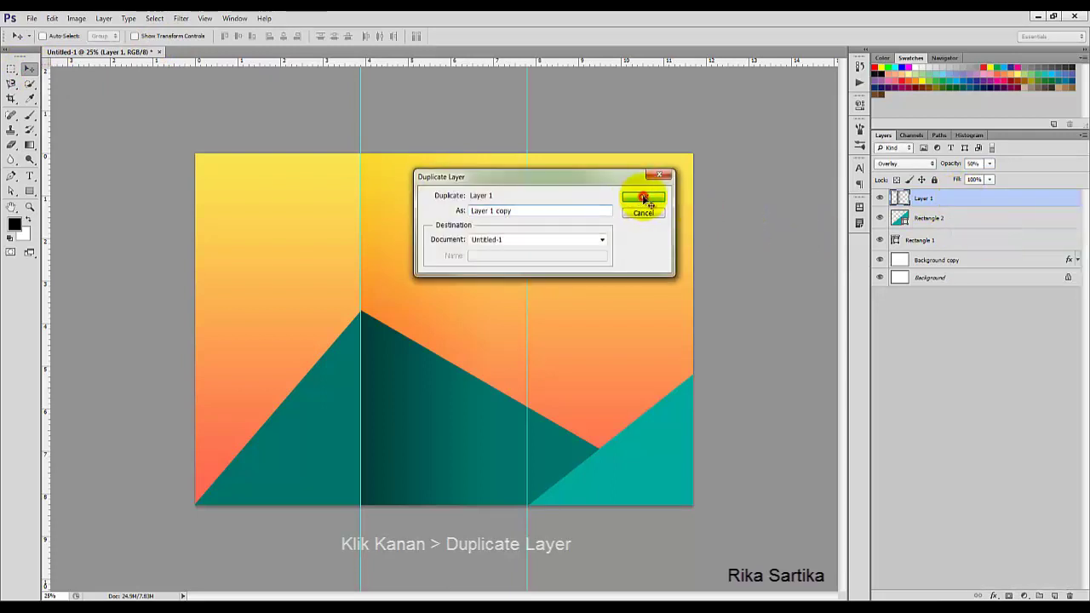
{"action": "left_click_drag", "start_coordinate": [383, 310], "coordinate": [547, 301]}
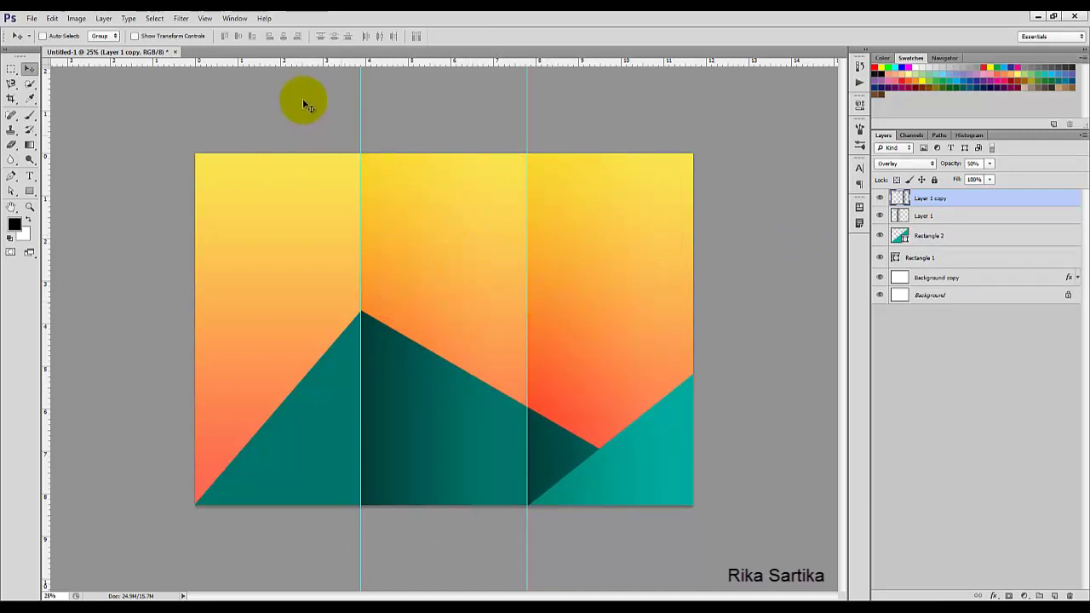
Hide the guides on the page
{"action": "left_click", "coordinate": [207, 18]}
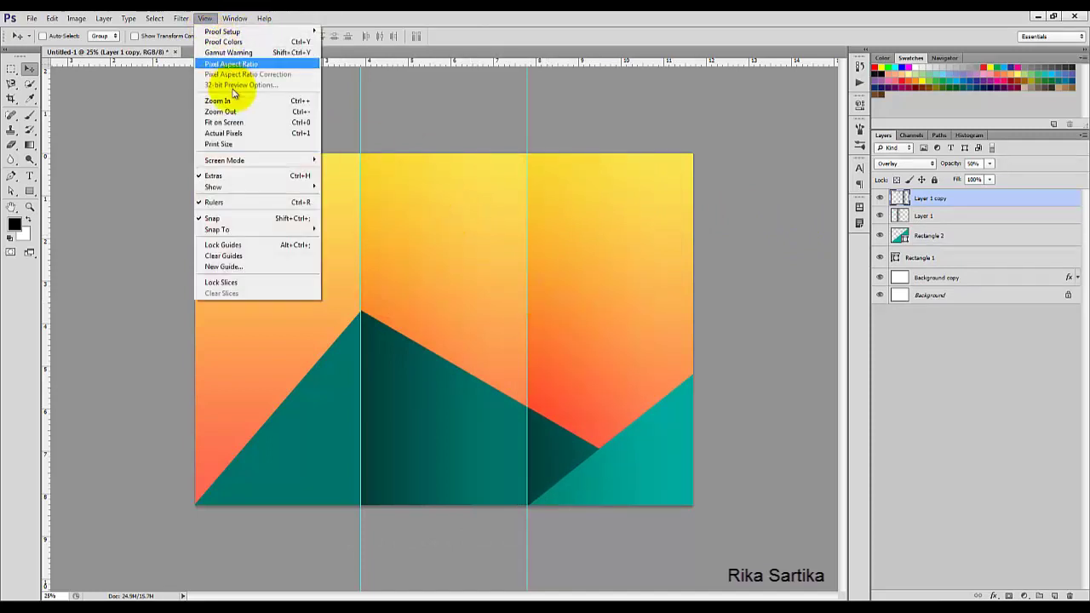
{"action": "mouse_move", "coordinate": [270, 188]}
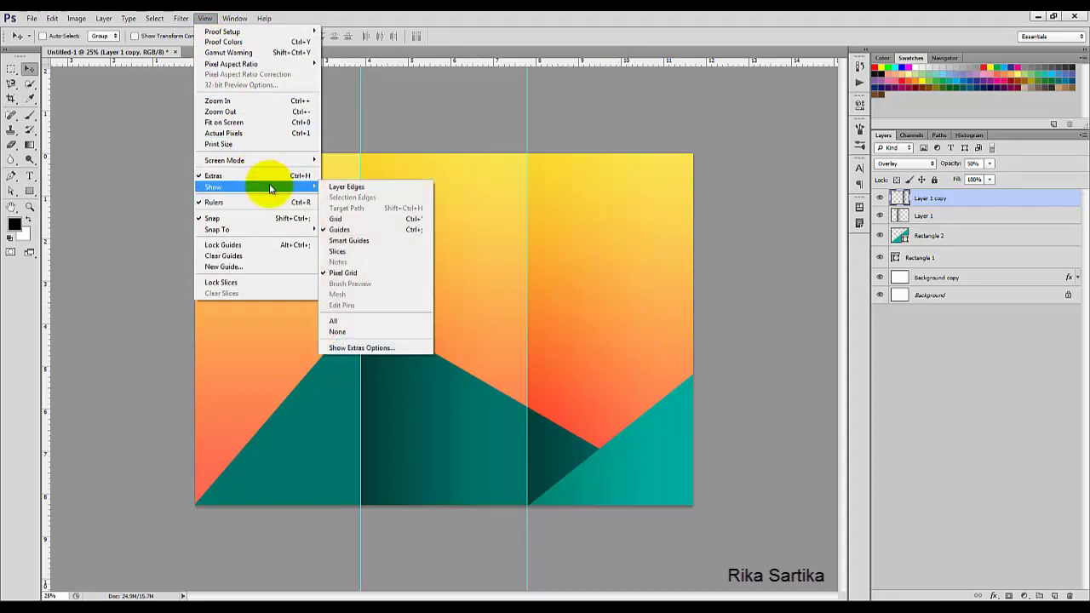
{"action": "left_click", "coordinate": [358, 231]}
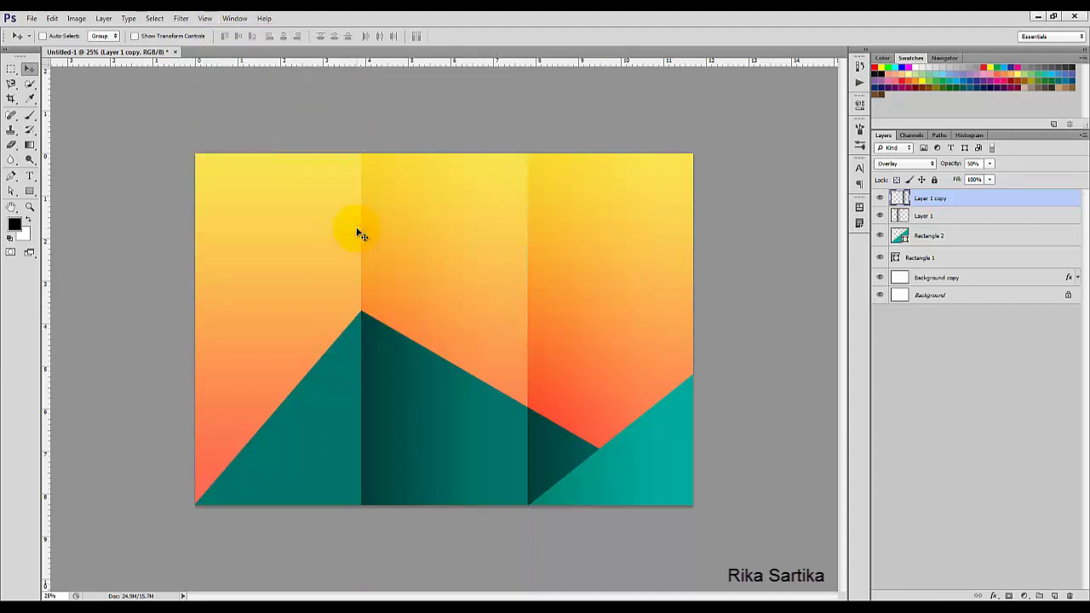
{"action": "left_click", "coordinate": [500, 354]}
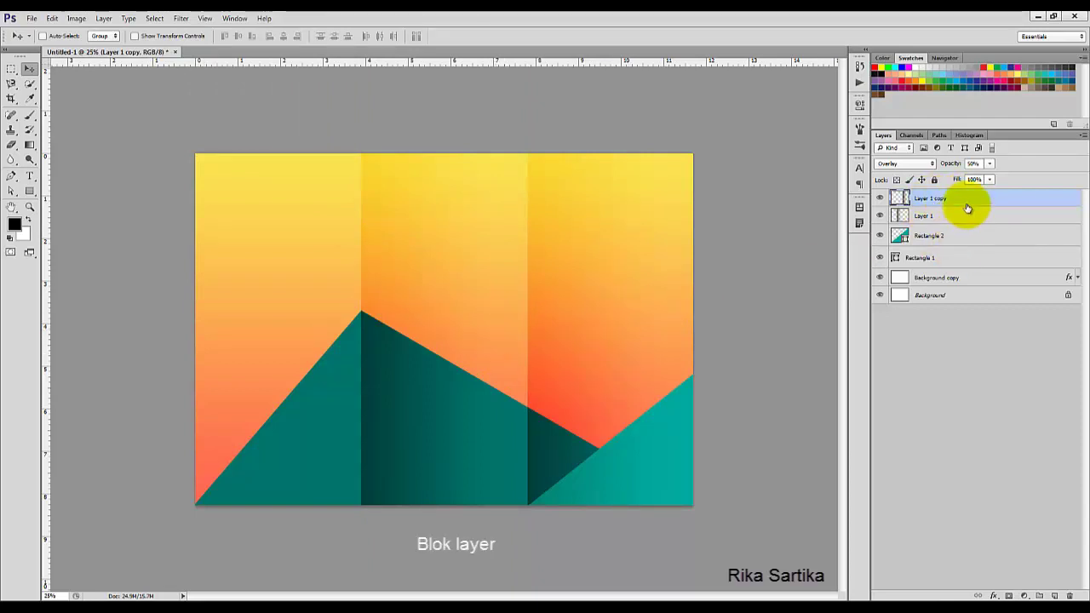
Group the two shading layers and two rectangle layers, and toggle the group's visibility off and on to check it
{"action": "left_click", "coordinate": [949, 257], "text": "shift"}
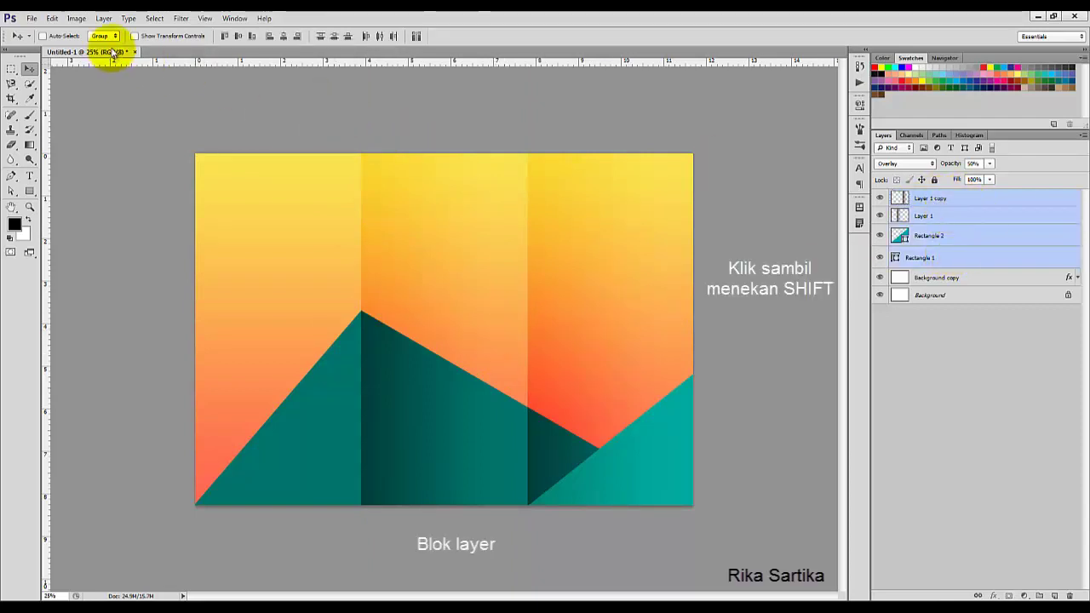
{"action": "left_click", "coordinate": [104, 18]}
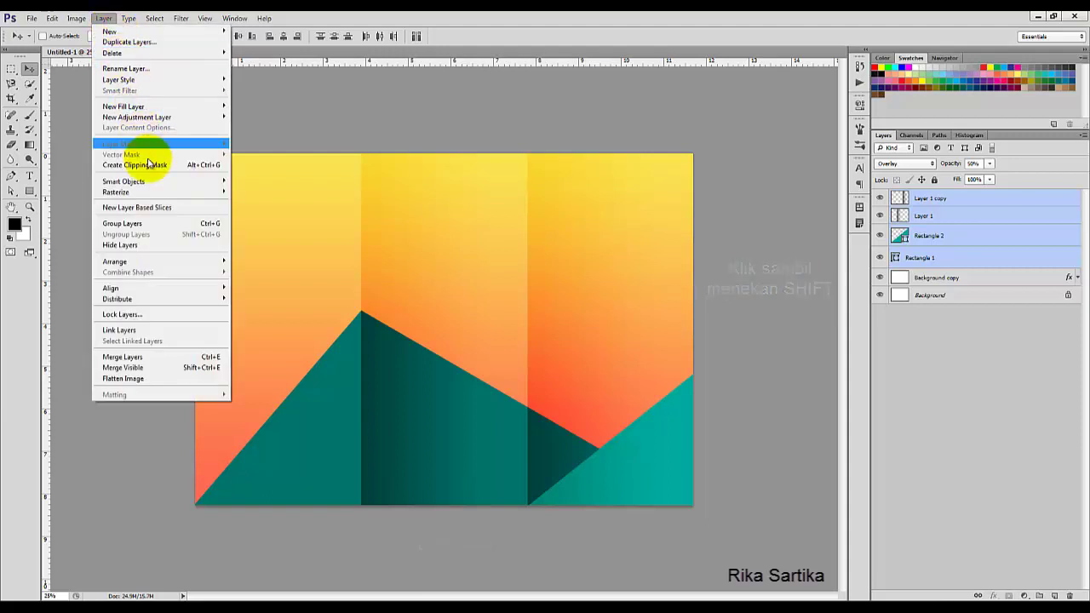
{"action": "left_click", "coordinate": [158, 228]}
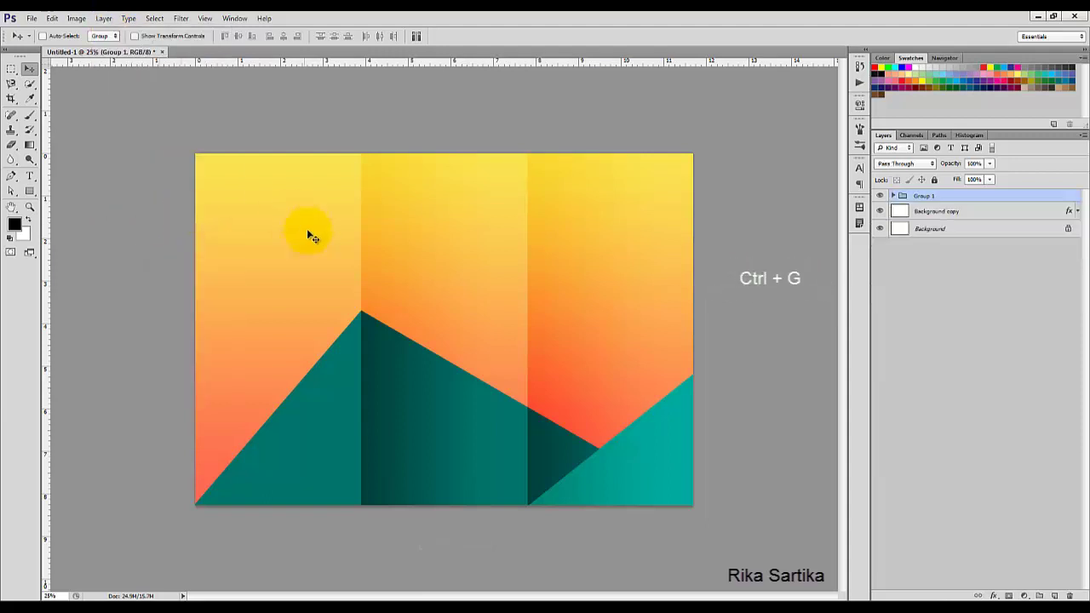
{"action": "left_click", "coordinate": [880, 196]}
{"action": "left_click", "coordinate": [880, 196]}
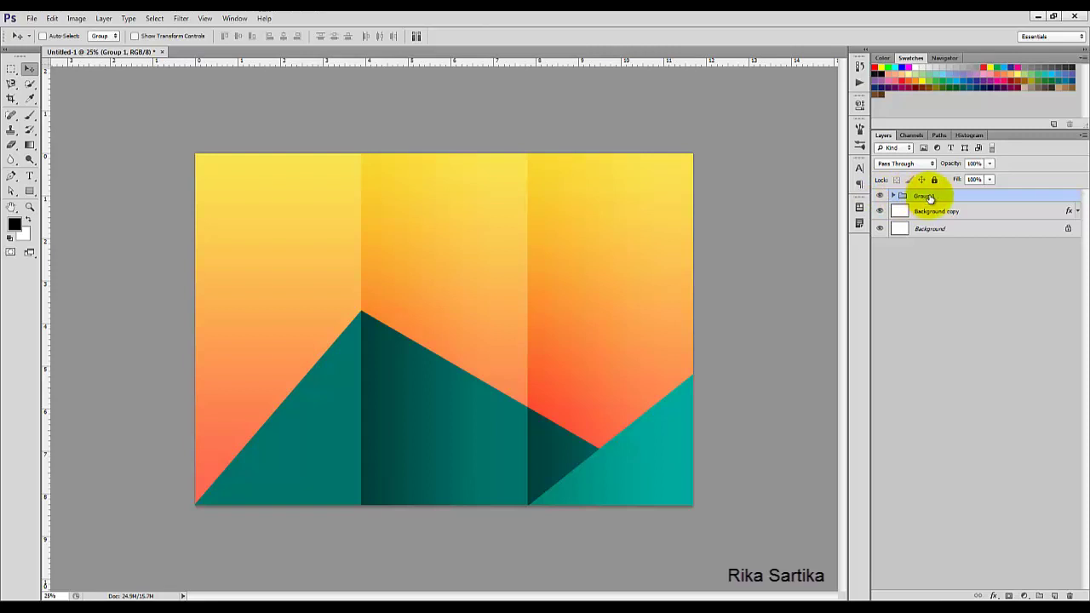
Draw a black rectangle of about 1184 × 2528 px covering the third column and place its layer directly beneath Group 1
{"action": "left_click", "coordinate": [30, 191]}
{"action": "left_click", "coordinate": [75, 189]}
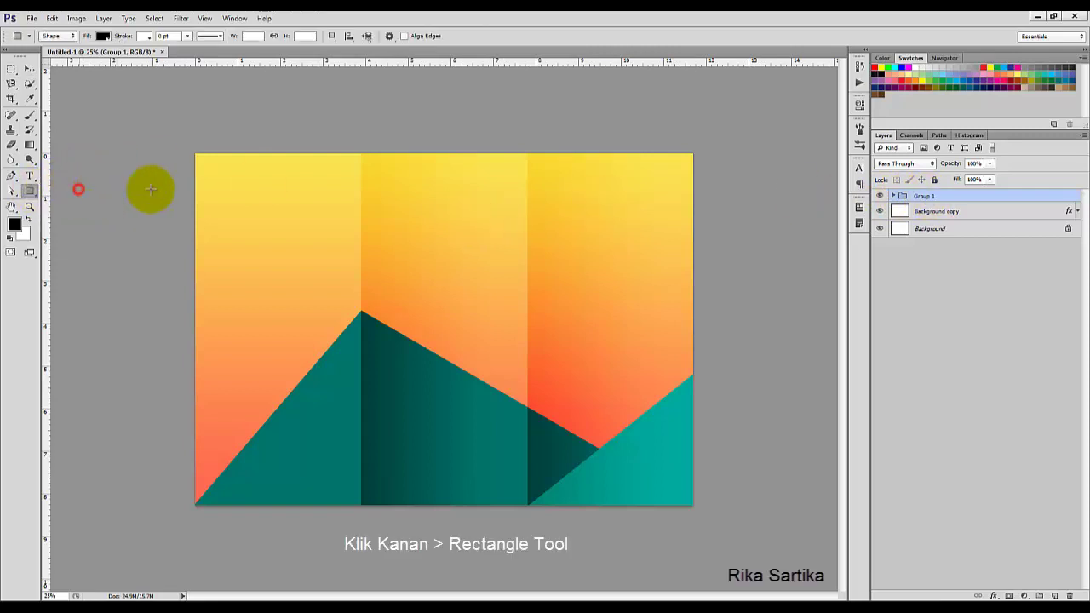
{"action": "left_click_drag", "start_coordinate": [658, 248], "coordinate": [528, 508]}
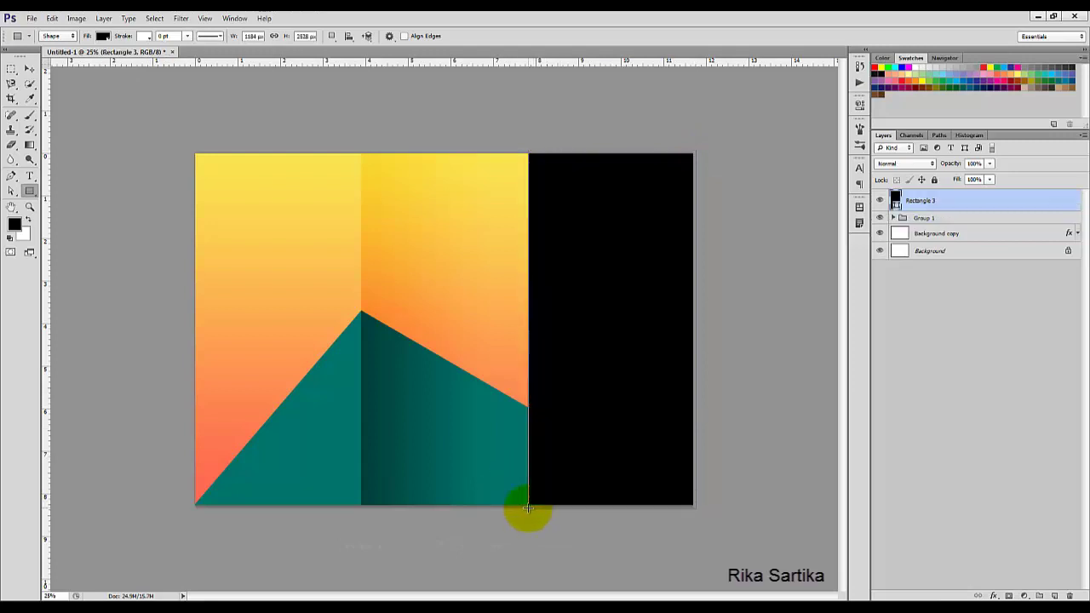
{"action": "left_click_drag", "start_coordinate": [1038, 195], "coordinate": [986, 231]}
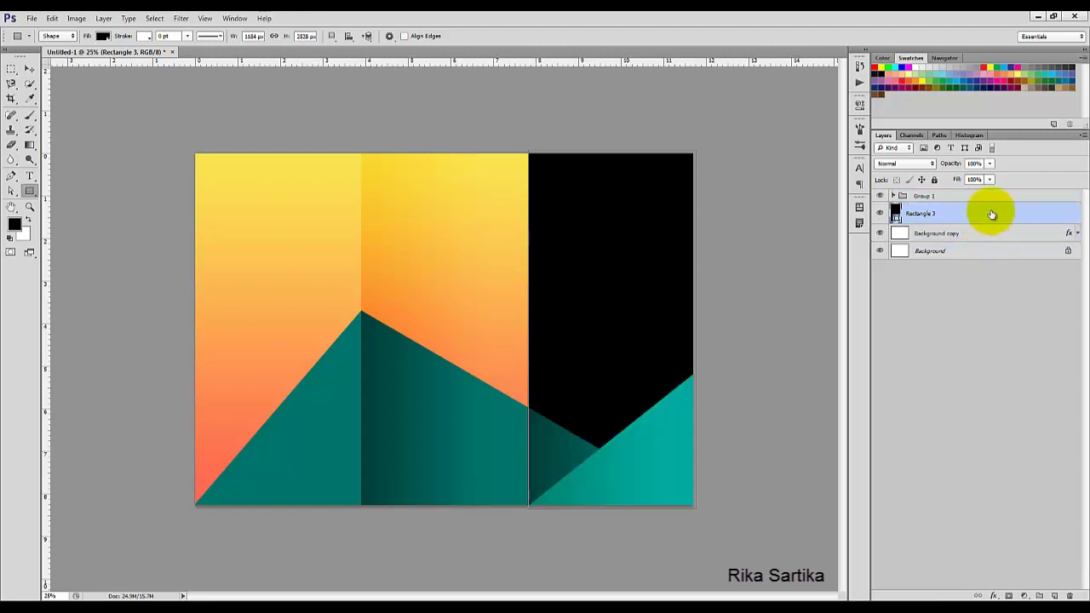
Place the homemade margherita pizza image above the black rectangle and enlarge it to about 341% so it covers the third column
{"action": "left_click", "coordinate": [30, 18]}
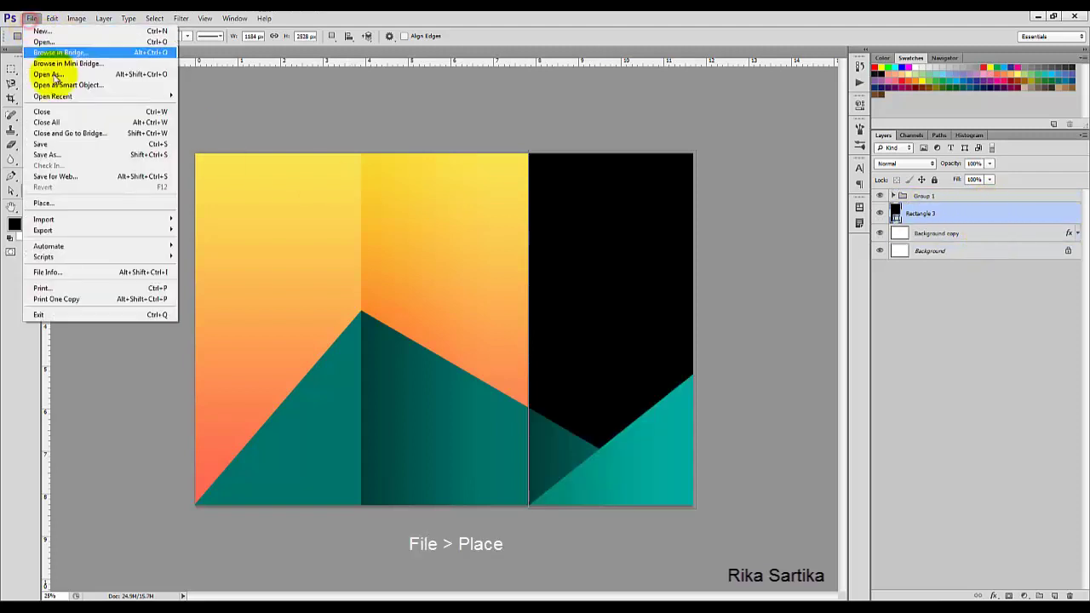
{"action": "left_click", "coordinate": [85, 205]}
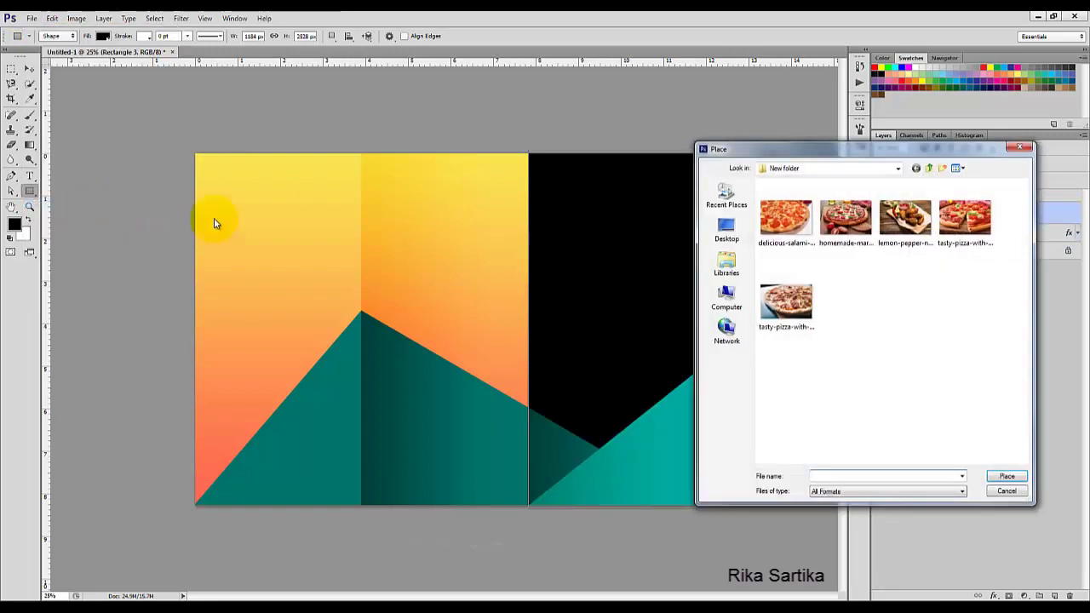
{"action": "left_click", "coordinate": [845, 241]}
{"action": "left_click", "coordinate": [1006, 476]}
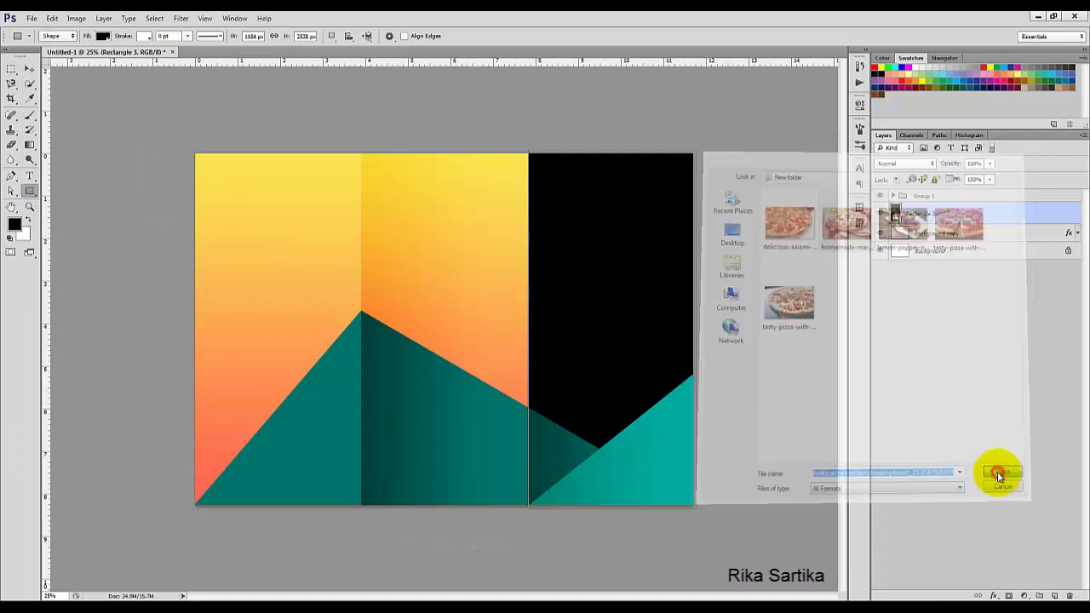
{"action": "left_click_drag", "start_coordinate": [524, 287], "coordinate": [698, 130]}
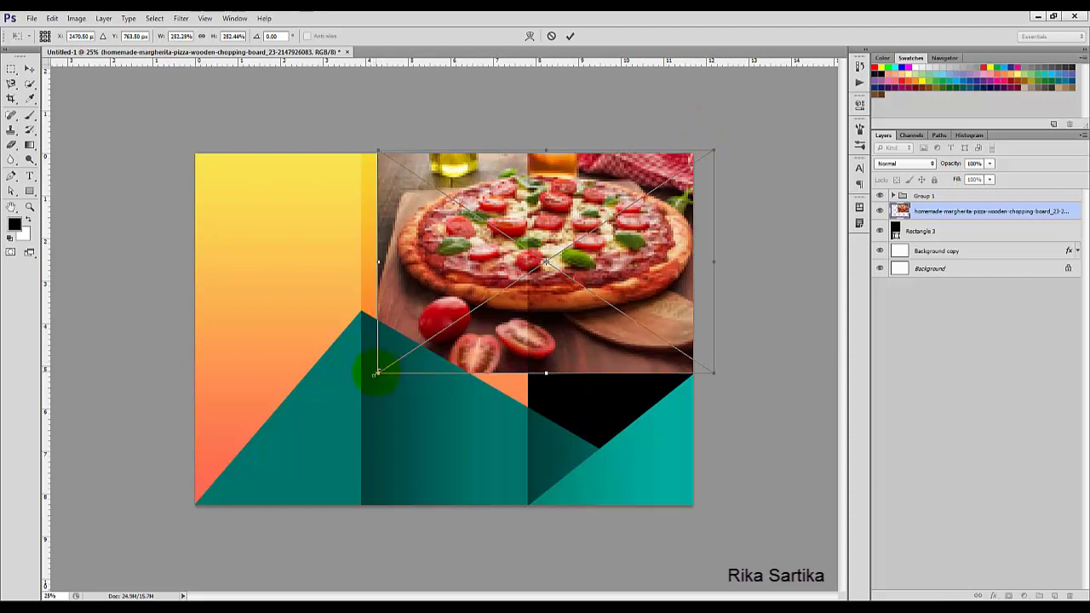
{"action": "left_click_drag", "start_coordinate": [375, 373], "coordinate": [309, 525]}
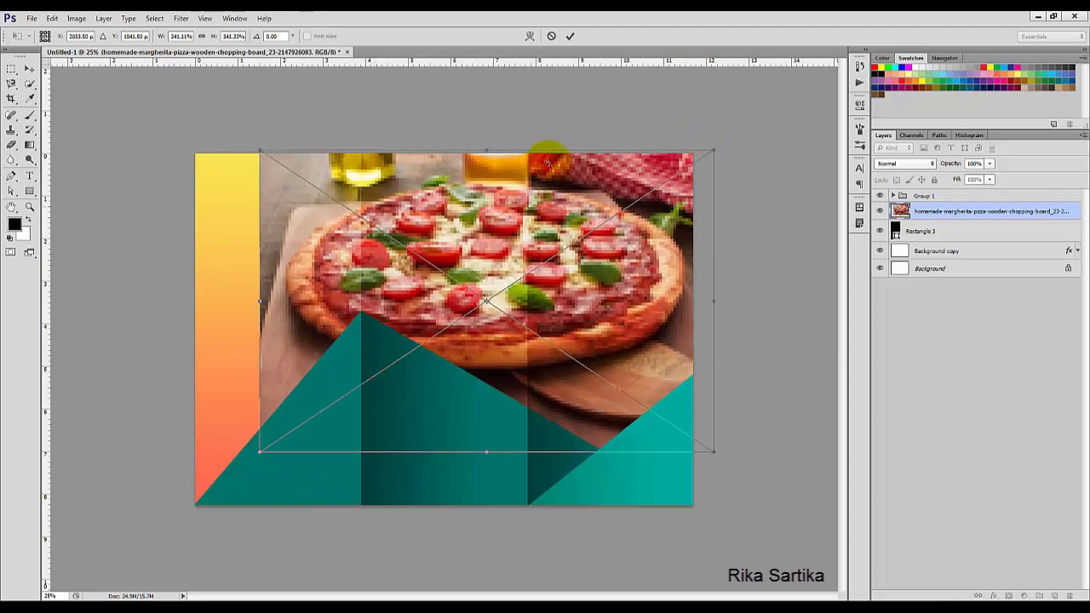
{"action": "left_click", "coordinate": [571, 37]}
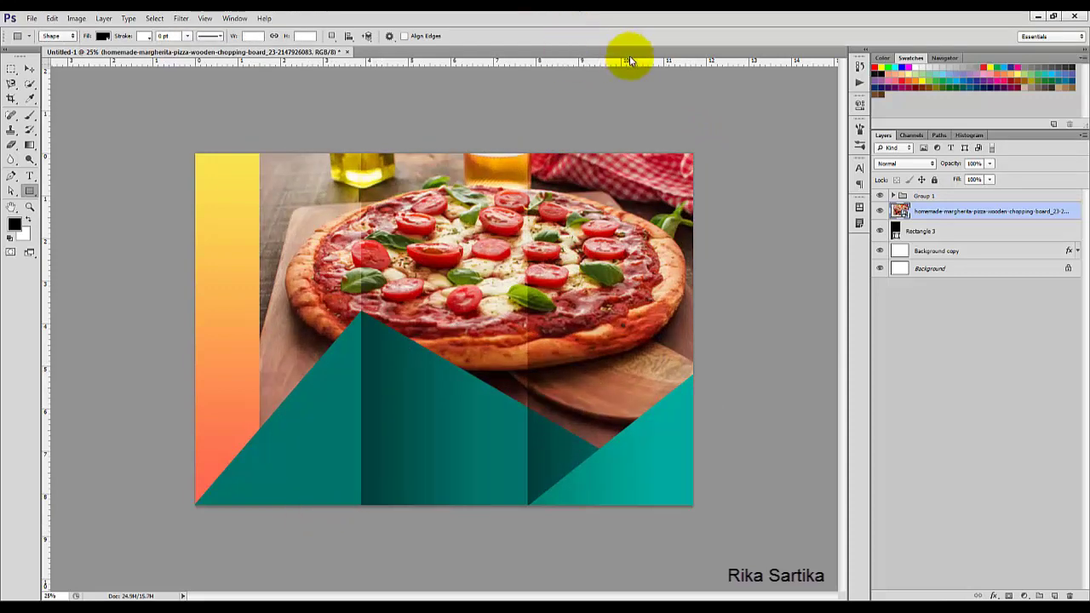
Clip the pizza image to the black rectangle and narrow it to about 145% width, centred over the third column
{"action": "right_click", "coordinate": [959, 211]}
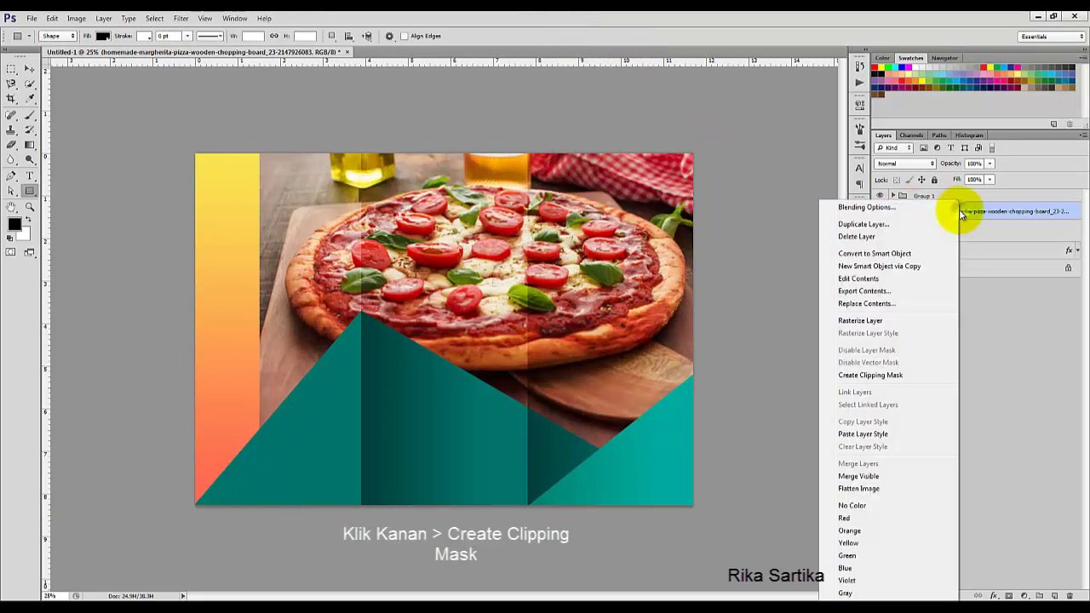
{"action": "left_click", "coordinate": [868, 377]}
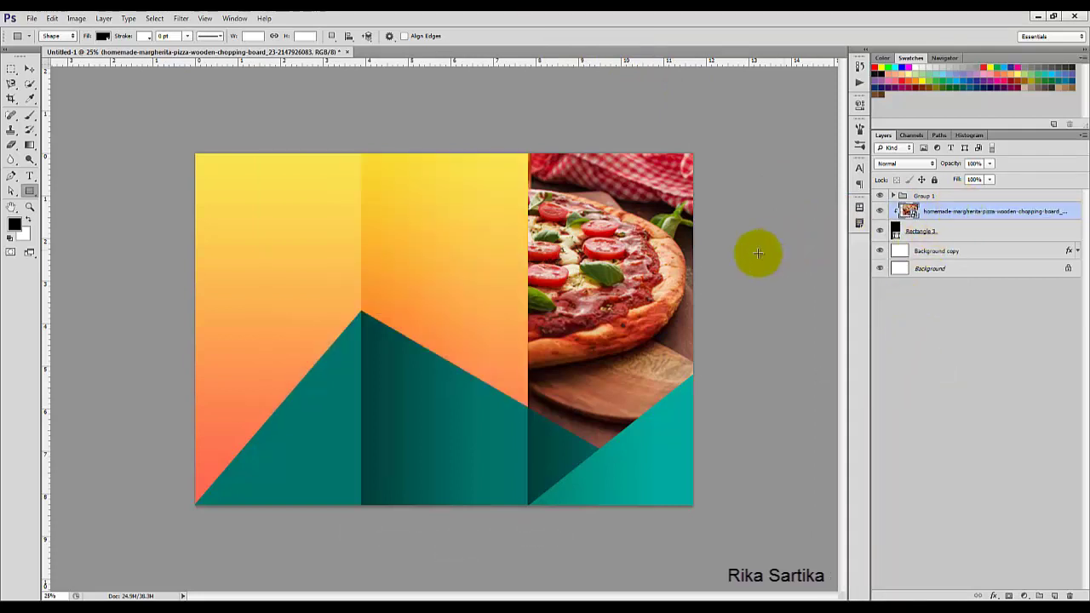
{"action": "left_click", "coordinate": [30, 69]}
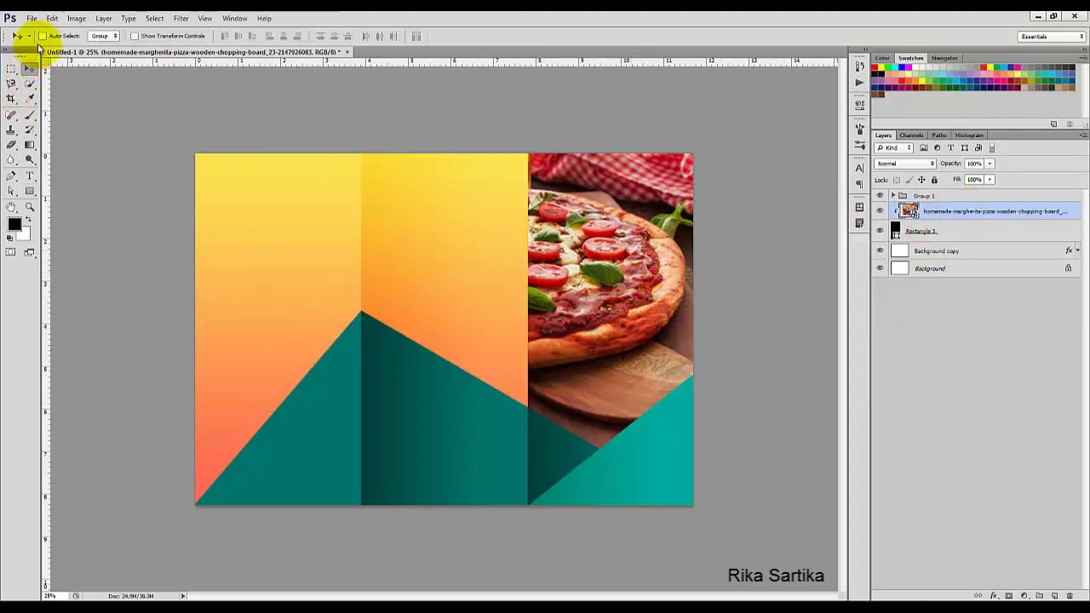
{"action": "left_click", "coordinate": [52, 20]}
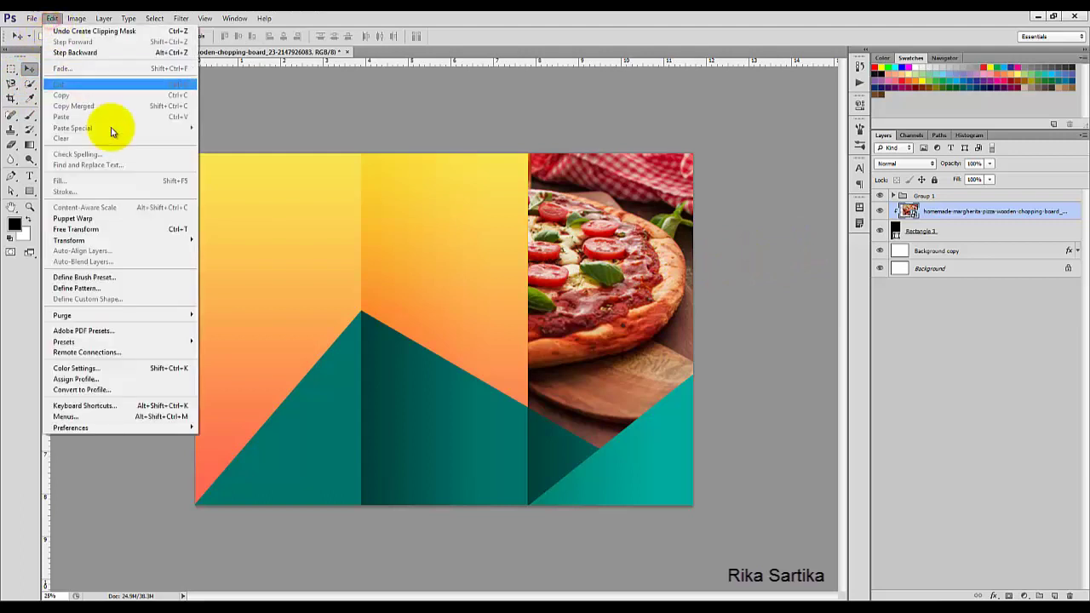
{"action": "left_click", "coordinate": [138, 230]}
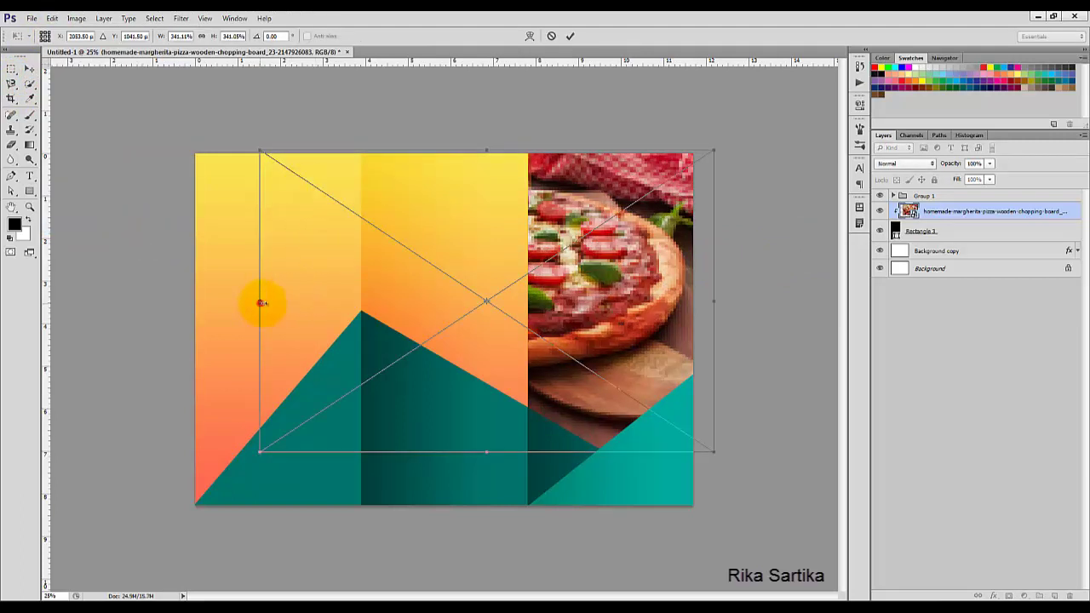
{"action": "left_click_drag", "start_coordinate": [262, 303], "coordinate": [504, 300]}
{"action": "left_click_drag", "start_coordinate": [714, 302], "coordinate": [698, 308]}
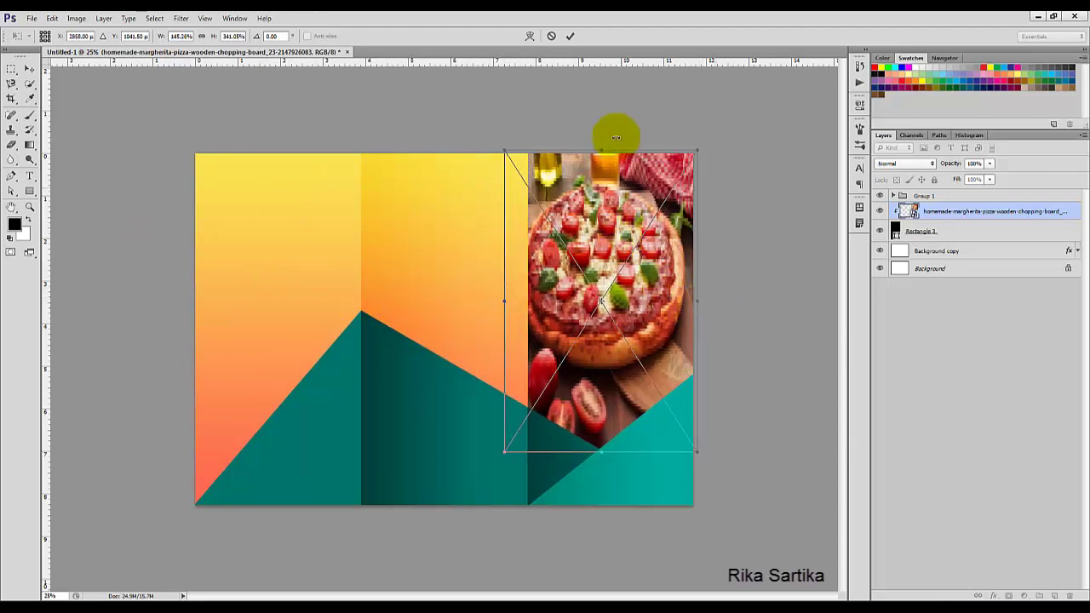
{"action": "left_click", "coordinate": [569, 36]}
Move the pizza image straight down by about 1.4 inches within the third column and duplicate its layer
{"action": "left_click_drag", "start_coordinate": [593, 266], "coordinate": [591, 325]}
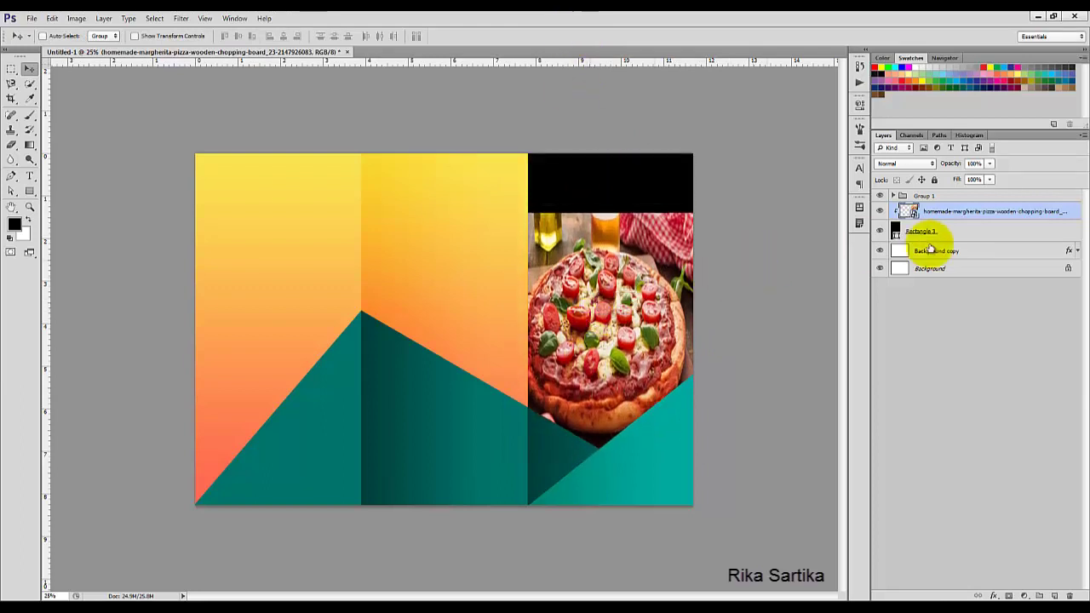
{"action": "right_click", "coordinate": [1049, 212]}
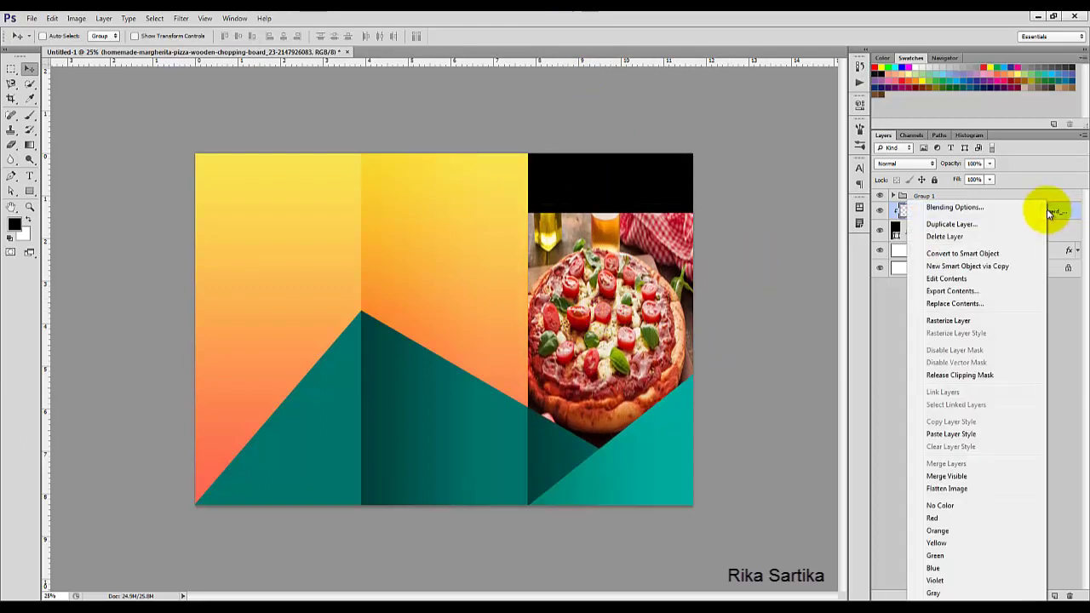
{"action": "left_click", "coordinate": [1016, 225]}
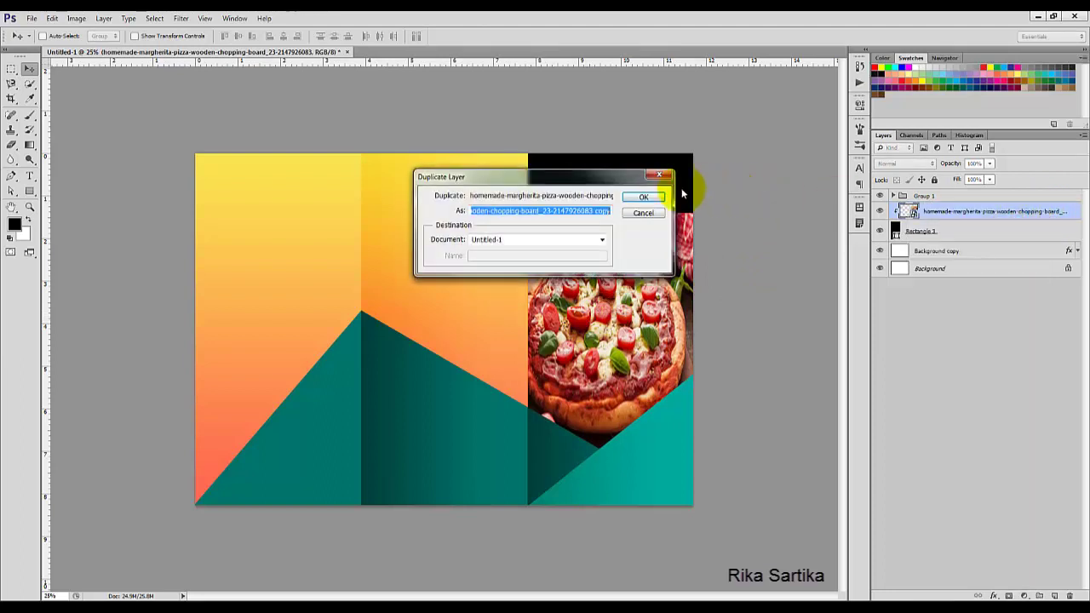
{"action": "left_click", "coordinate": [645, 198]}
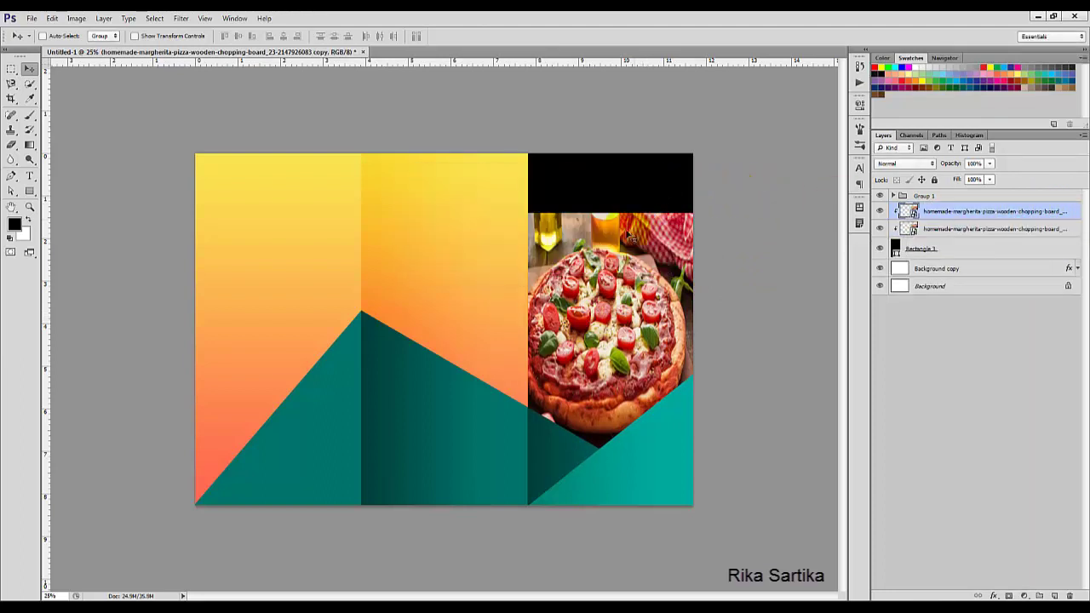
Flip the duplicated pizza image vertically and move it up to fill the black area at the top of the third column
{"action": "left_click", "coordinate": [52, 18]}
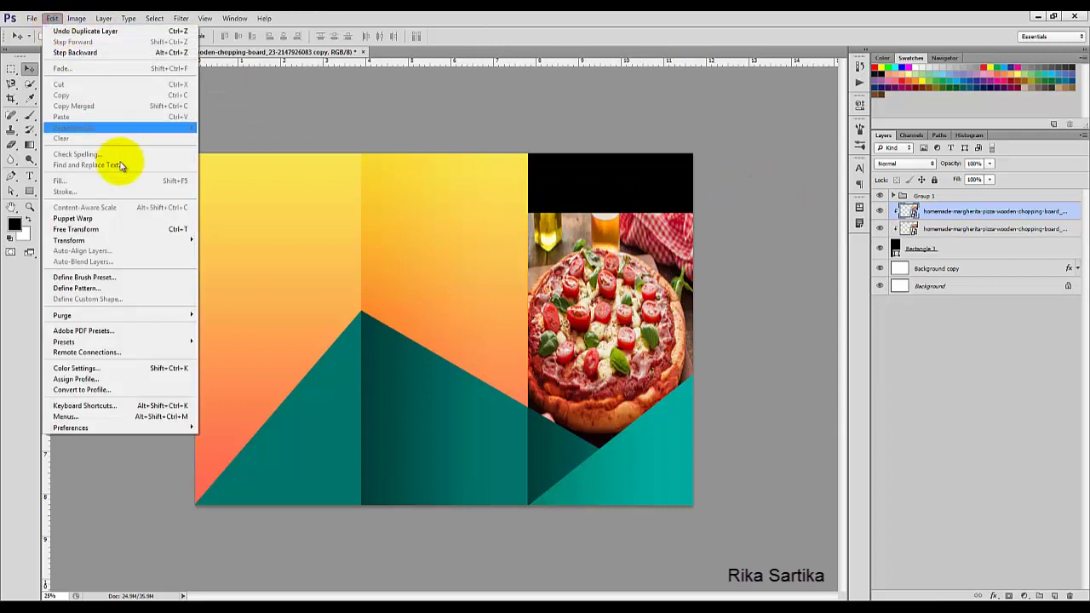
{"action": "mouse_move", "coordinate": [149, 240]}
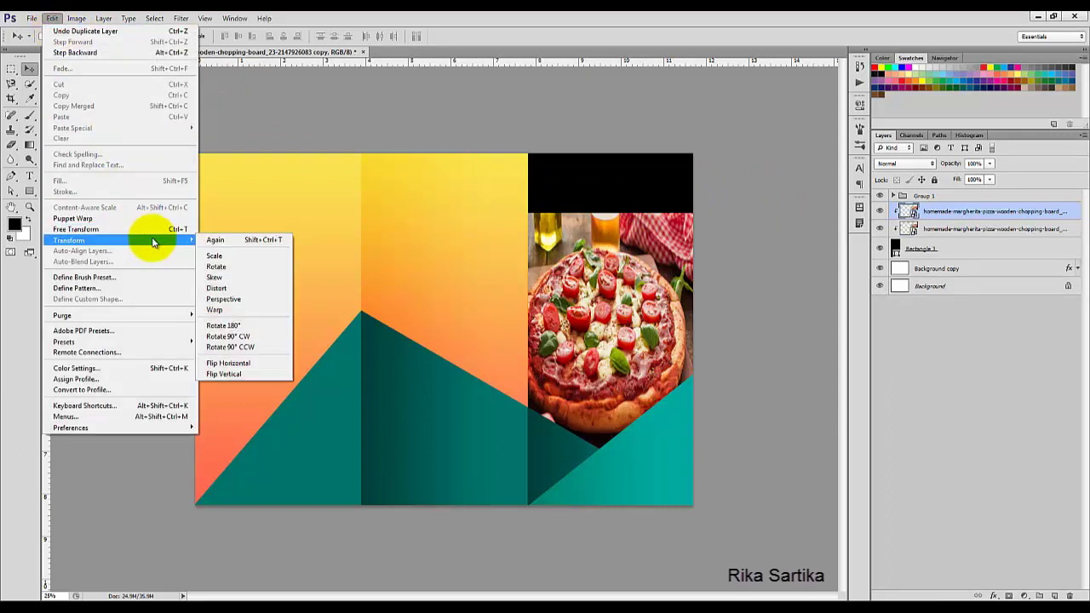
{"action": "left_click", "coordinate": [247, 375]}
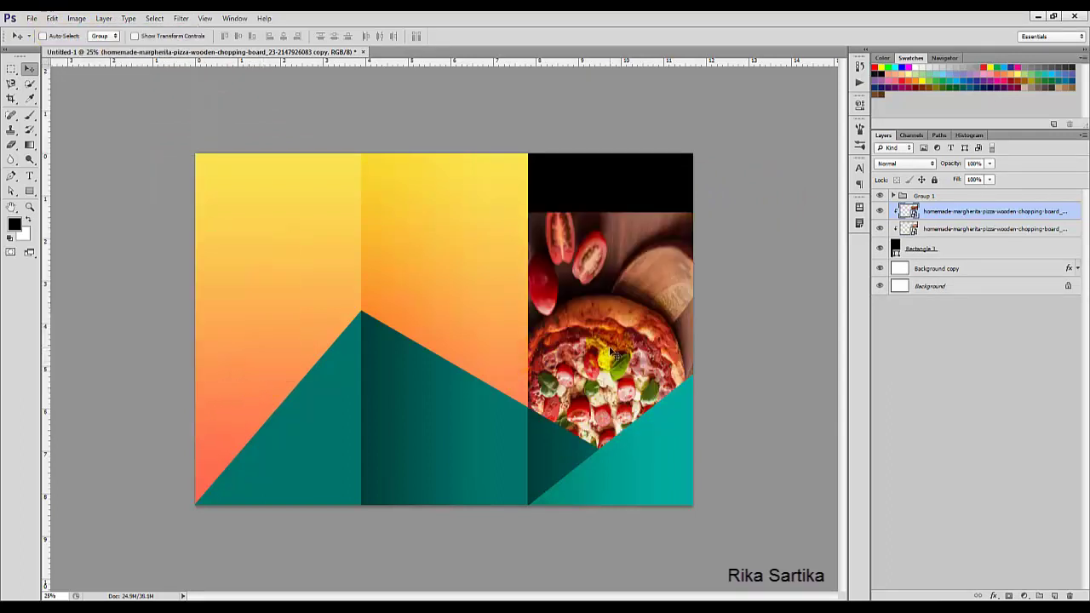
{"action": "left_click_drag", "start_coordinate": [611, 353], "coordinate": [608, 49]}
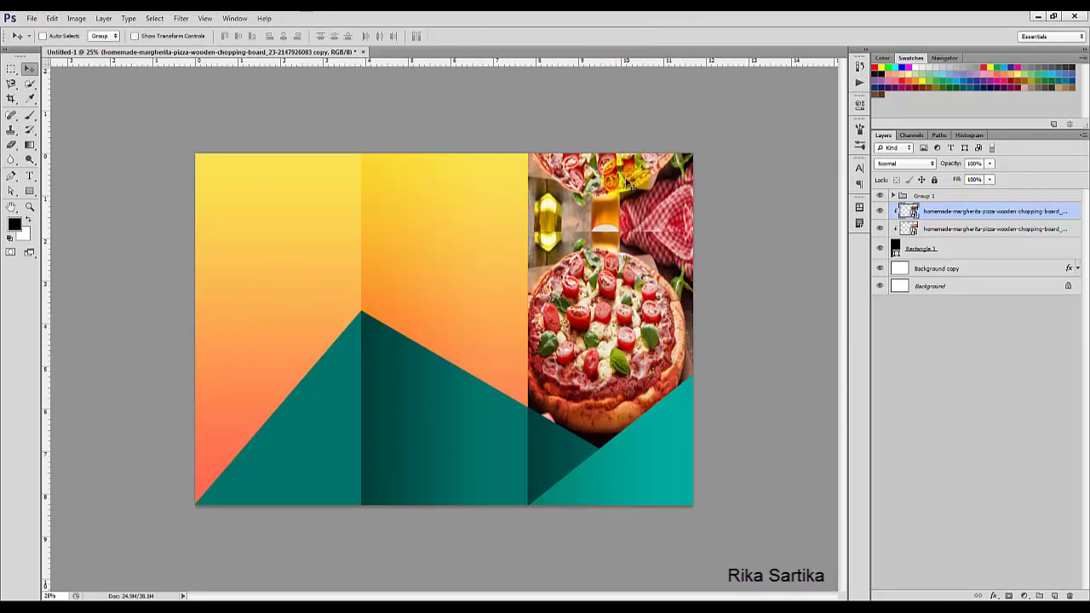
{"action": "left_click_drag", "start_coordinate": [631, 186], "coordinate": [586, 175]}
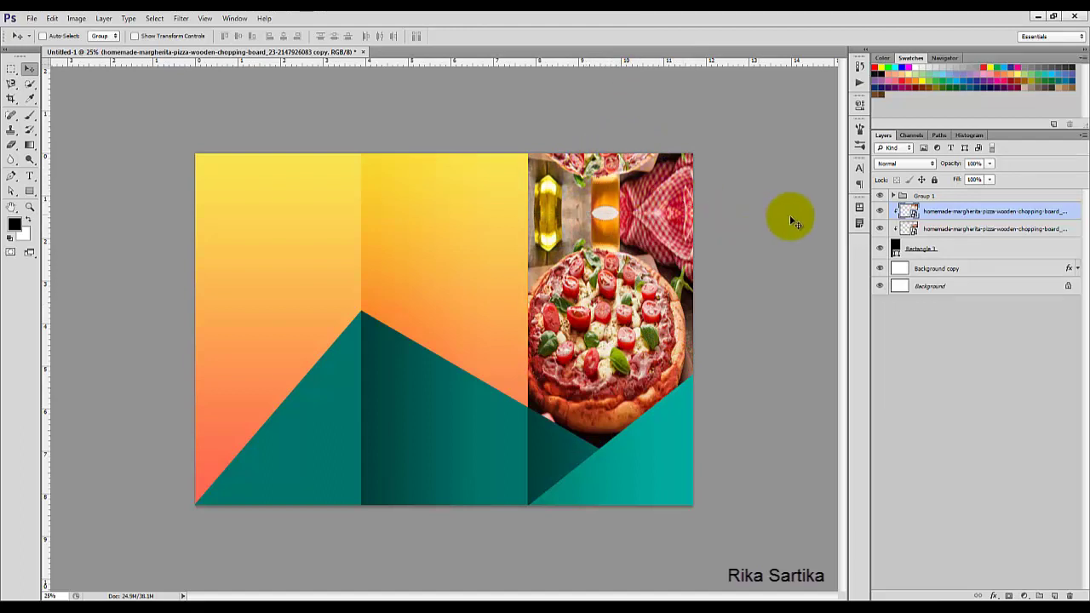
Apply a Gaussian Blur with a radius of 9.0 pixels to the flipped pizza image
{"action": "left_click", "coordinate": [181, 17]}
{"action": "mouse_move", "coordinate": [247, 145]}
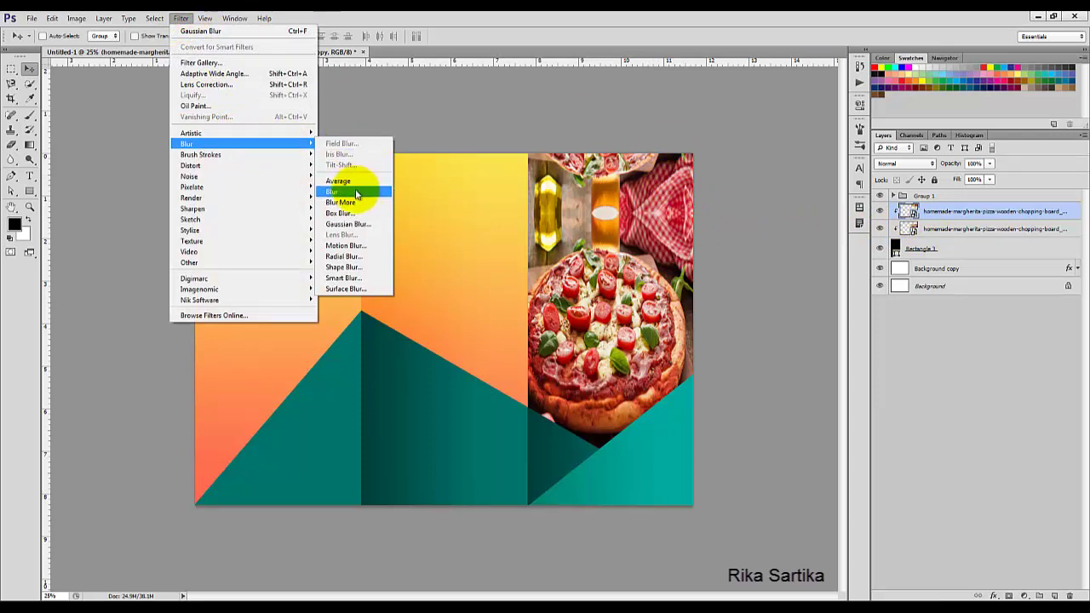
{"action": "left_click", "coordinate": [358, 227]}
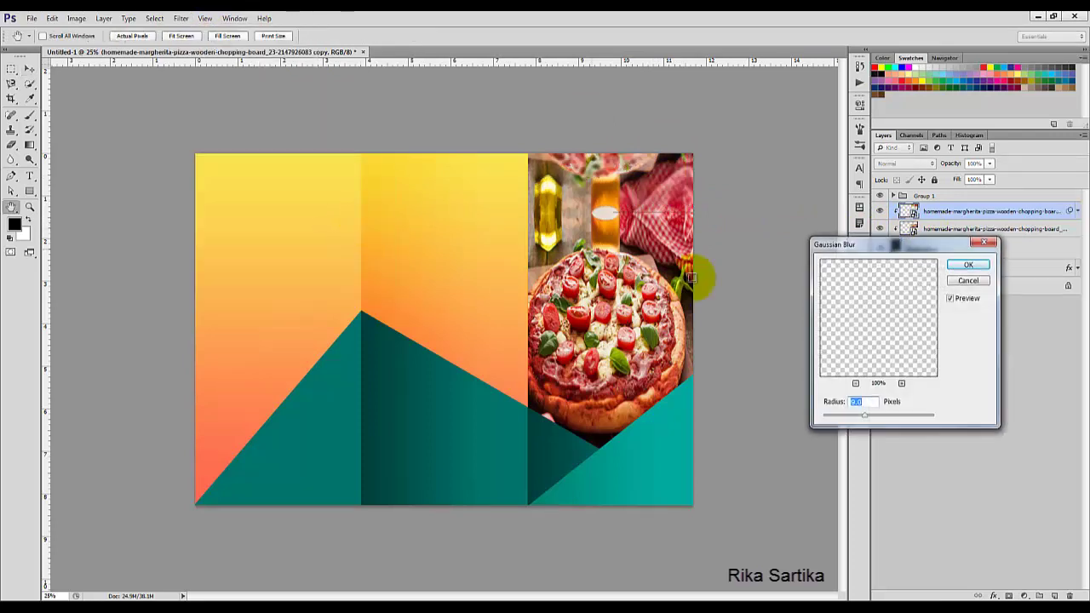
{"action": "left_click", "coordinate": [968, 267]}
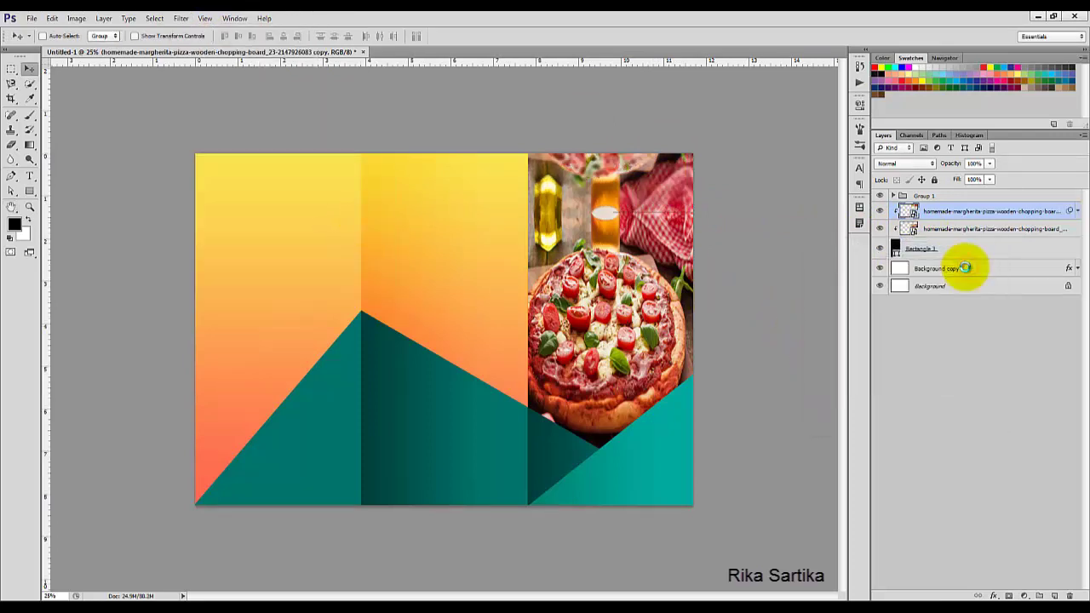
{"action": "left_click", "coordinate": [1076, 212]}
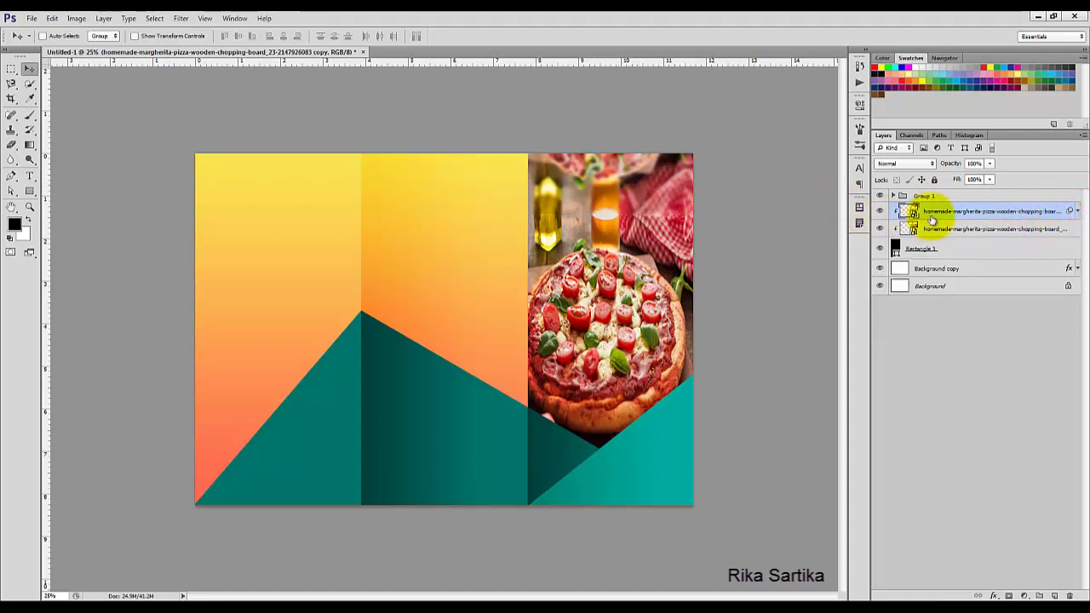
Draw an unfilled rectangle of about 952 × 476 px near the top of the third column, with a white outline of about 7.8 pt
{"action": "left_click", "coordinate": [31, 192]}
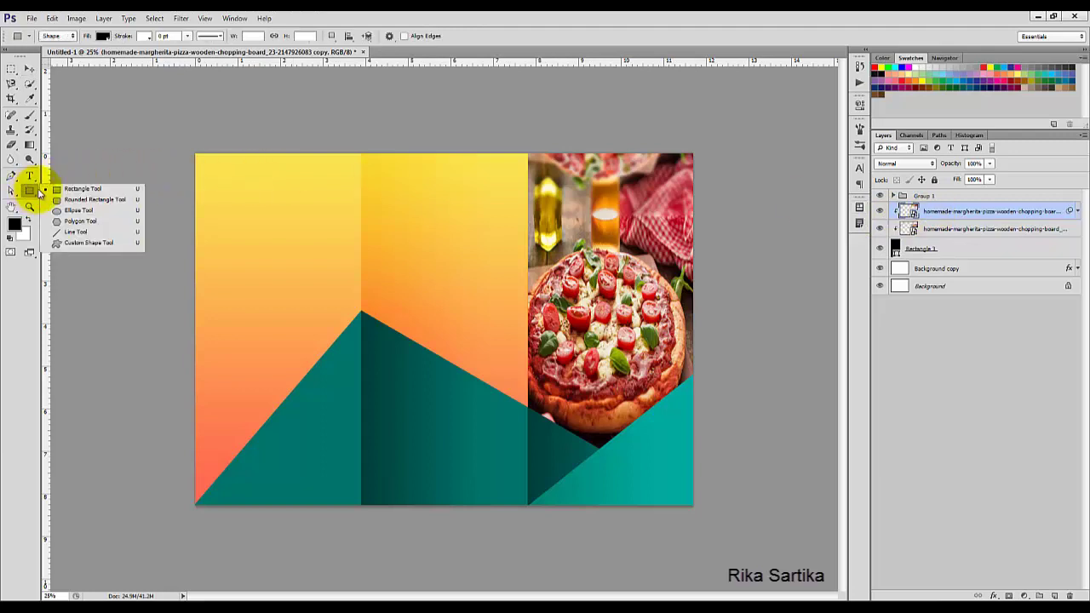
{"action": "left_click", "coordinate": [72, 188]}
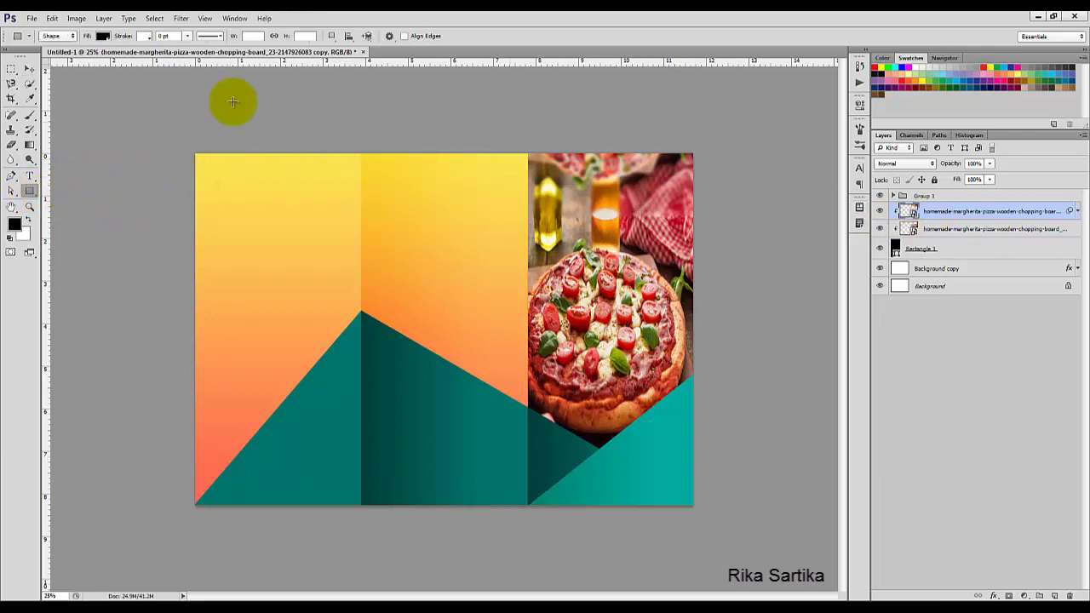
{"action": "left_click", "coordinate": [102, 41]}
{"action": "left_click", "coordinate": [53, 54]}
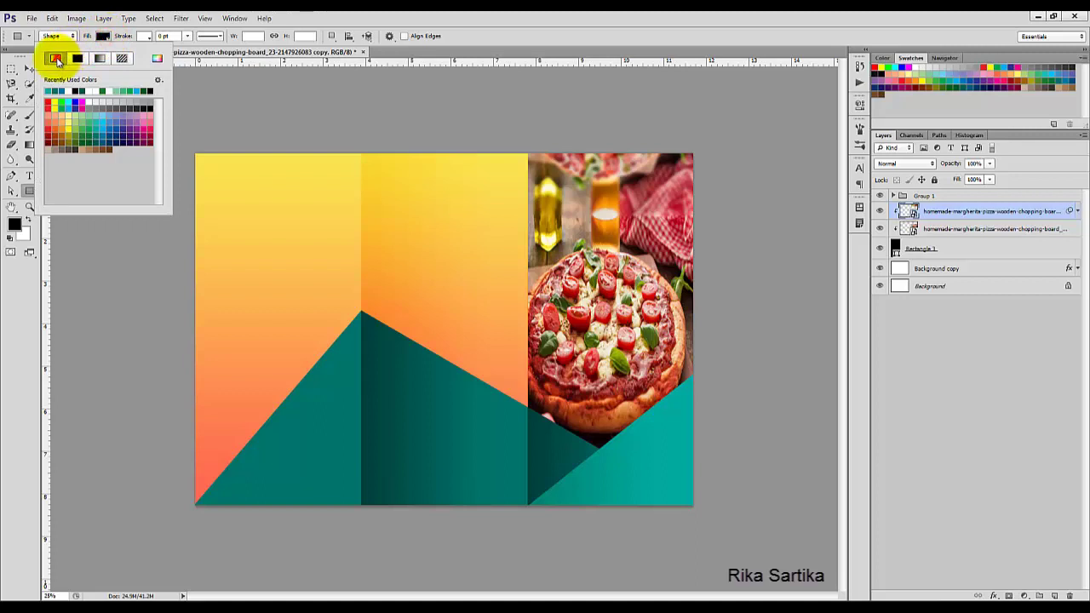
{"action": "left_click", "coordinate": [102, 36]}
{"action": "left_click_drag", "start_coordinate": [542, 175], "coordinate": [659, 229]}
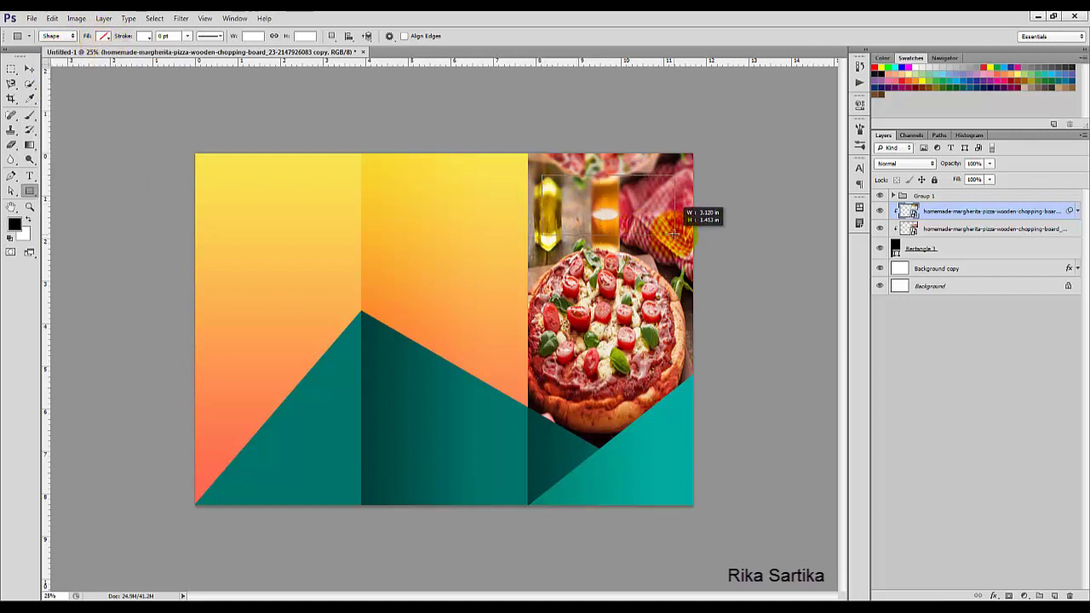
{"action": "left_click_drag", "start_coordinate": [677, 241], "coordinate": [677, 241]}
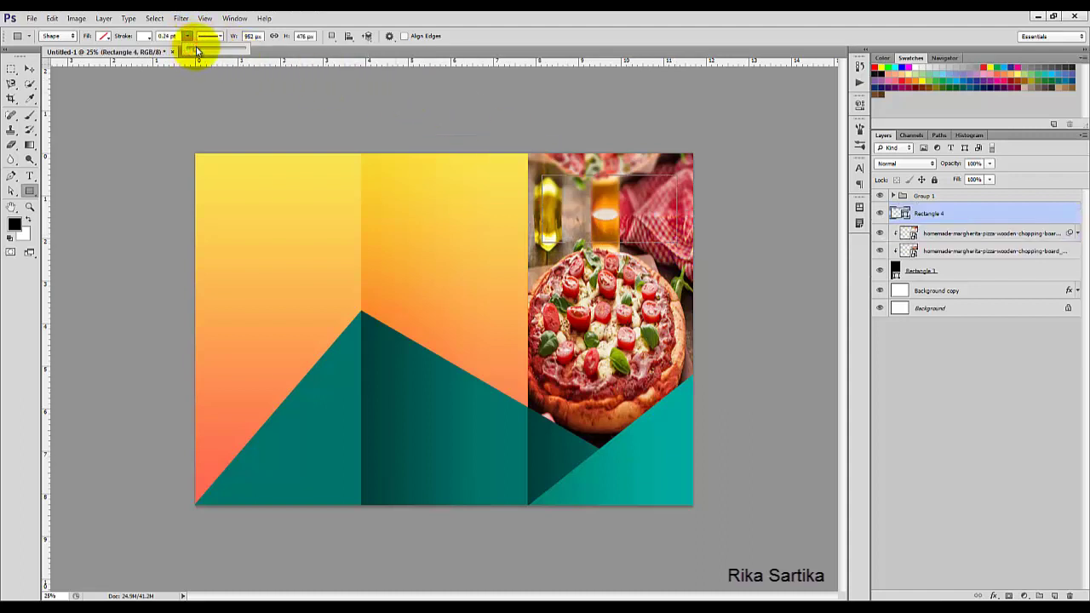
{"action": "left_click_drag", "start_coordinate": [195, 52], "coordinate": [203, 51]}
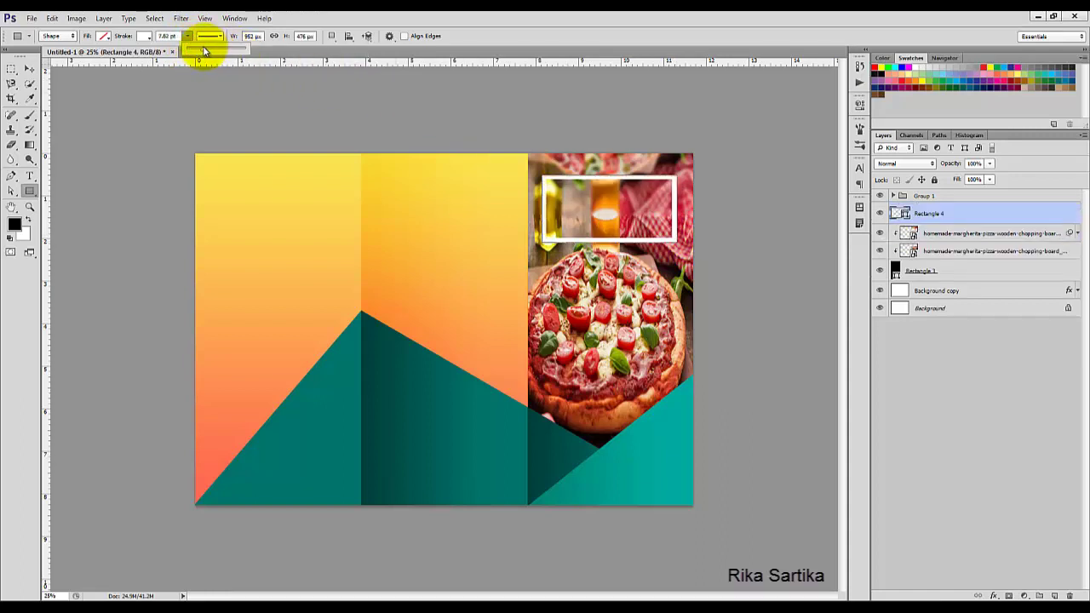
{"action": "left_click", "coordinate": [30, 68]}
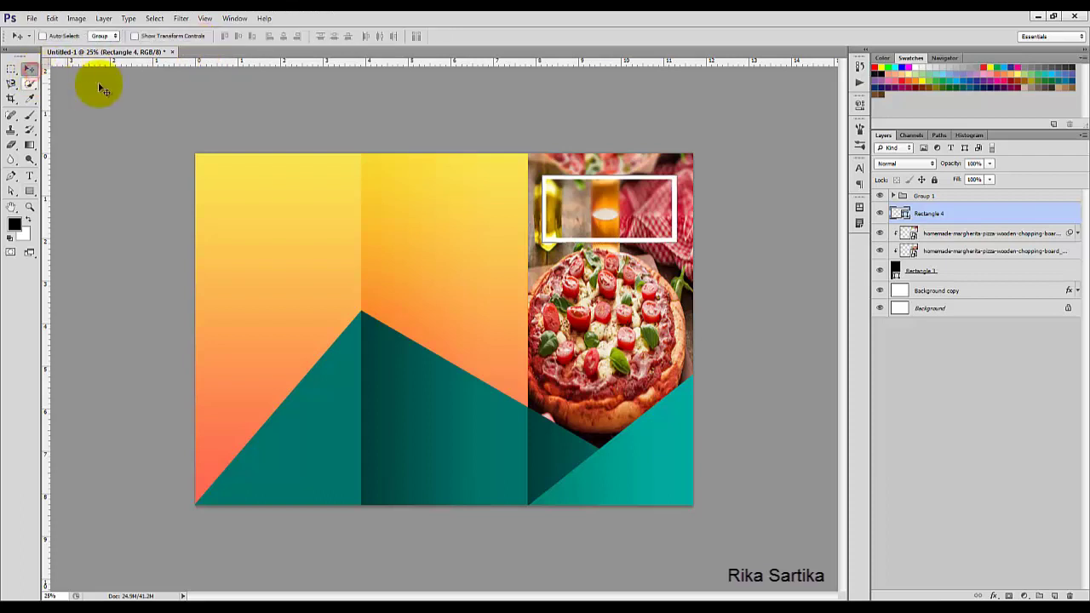
Add the text RESTAURANT in 36 pt Roboto Condensed and place it in the upper part of the white frame
{"action": "left_click", "coordinate": [33, 177]}
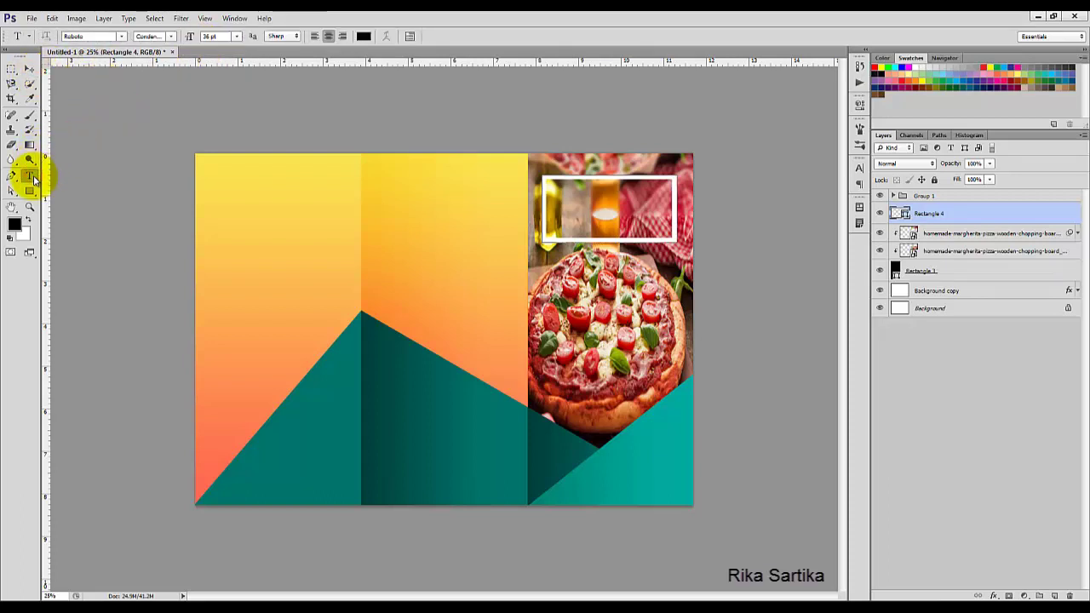
{"action": "left_click", "coordinate": [588, 274]}
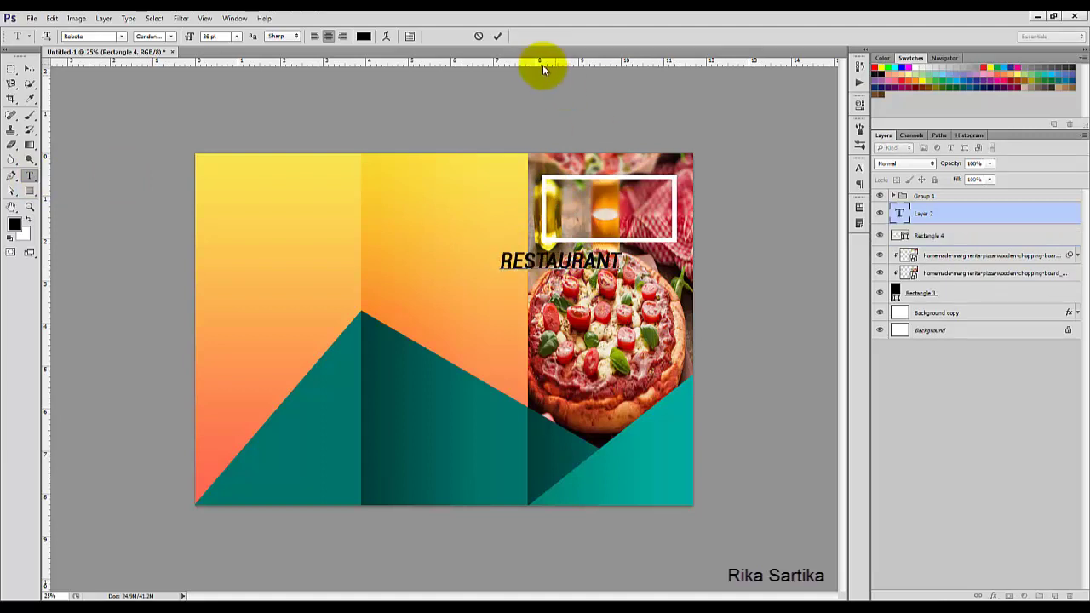
{"action": "left_click", "coordinate": [498, 36]}
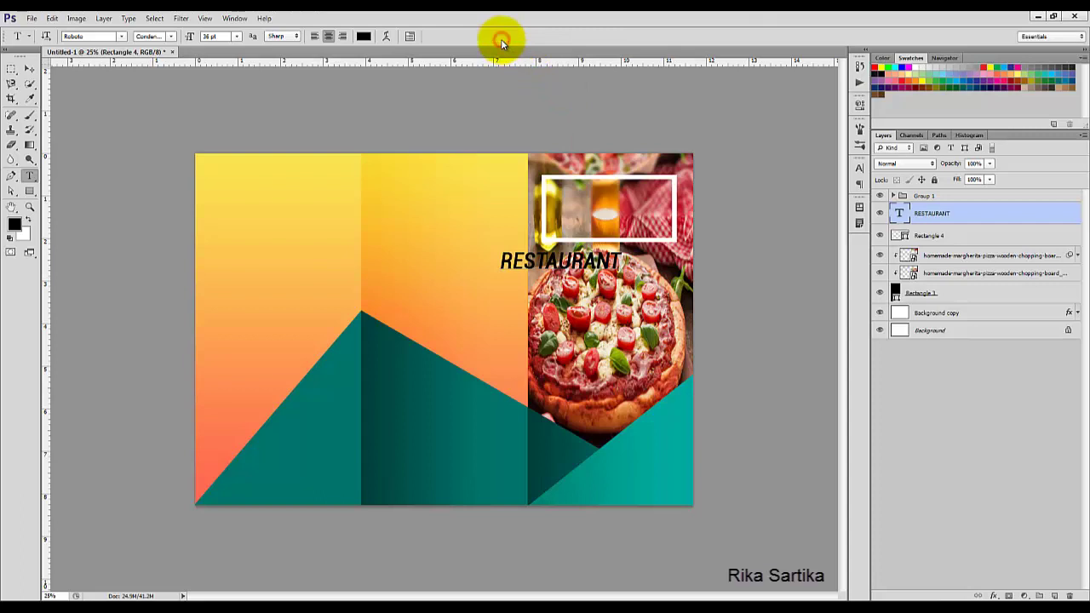
{"action": "left_click", "coordinate": [30, 68]}
{"action": "left_click_drag", "start_coordinate": [539, 224], "coordinate": [588, 157]}
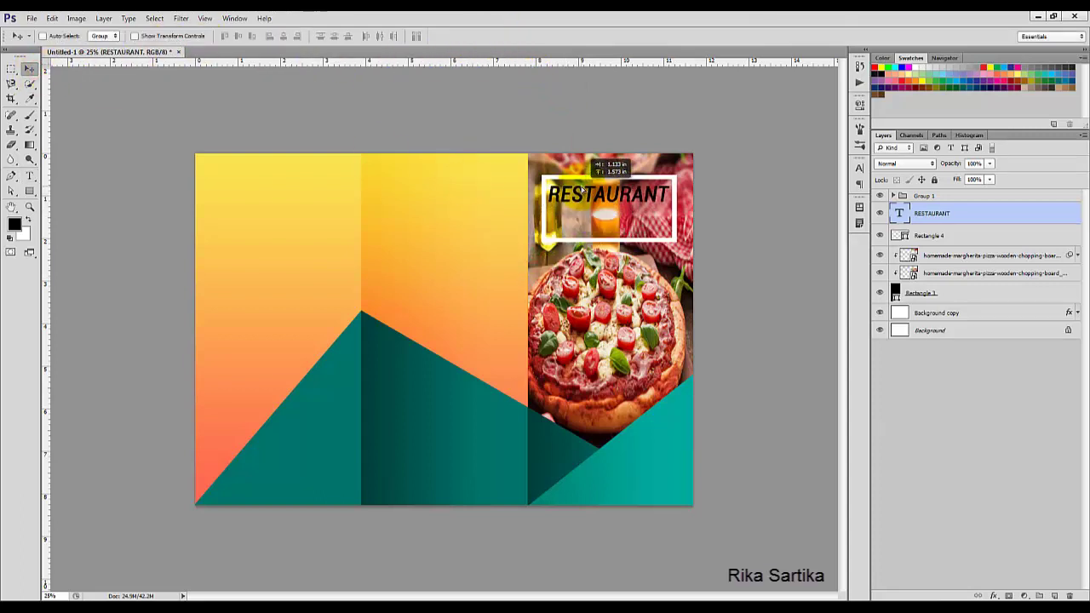
Widen the white frame to about 103% and nudge the RESTAURANT text slightly to the right within it
{"action": "left_click", "coordinate": [957, 235]}
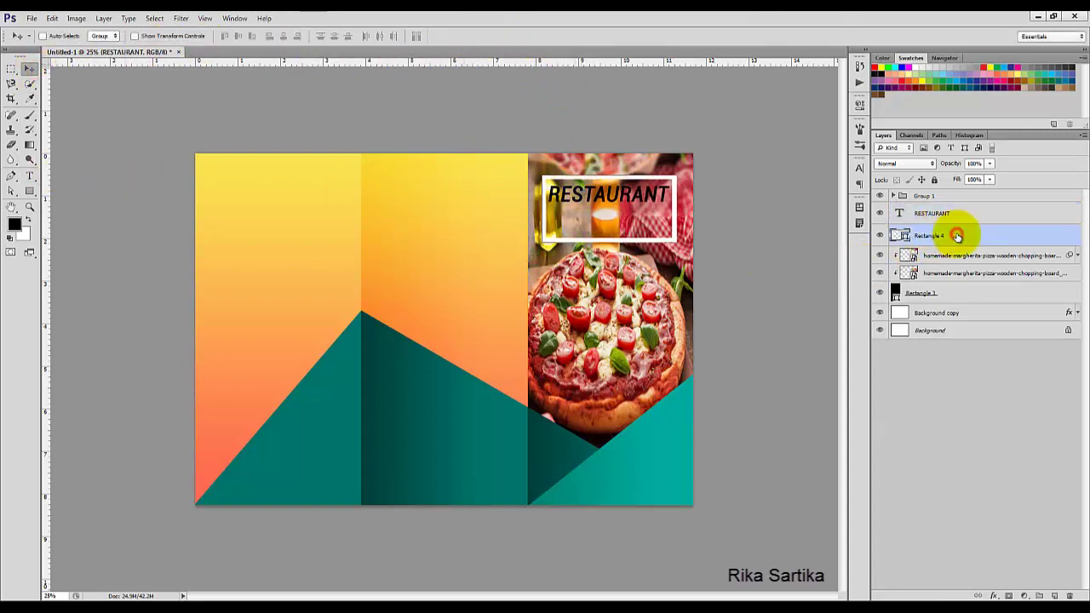
{"action": "left_click", "coordinate": [52, 18]}
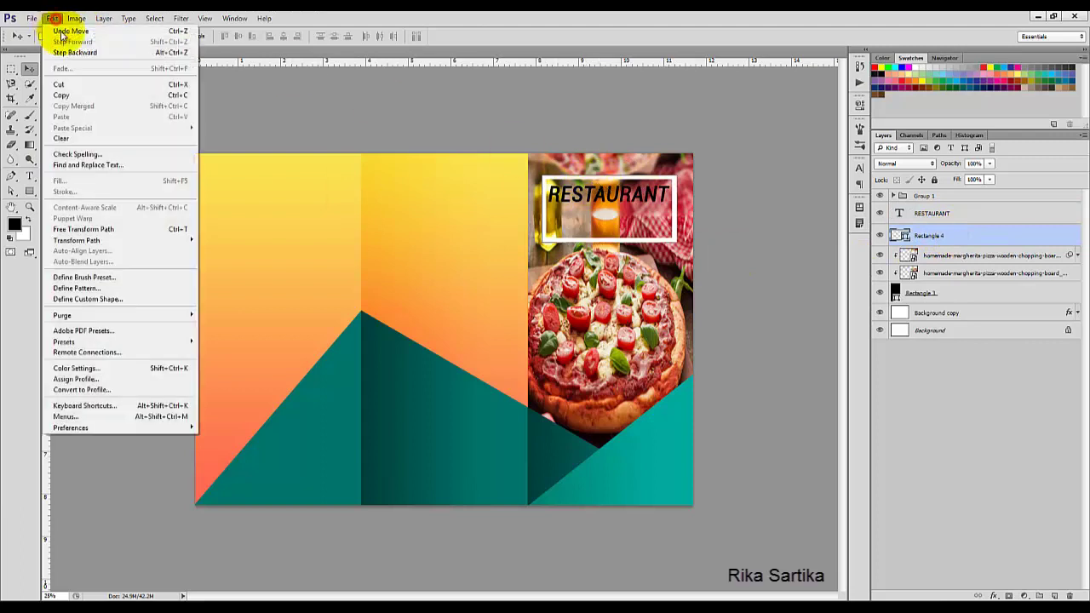
{"action": "left_click", "coordinate": [128, 225]}
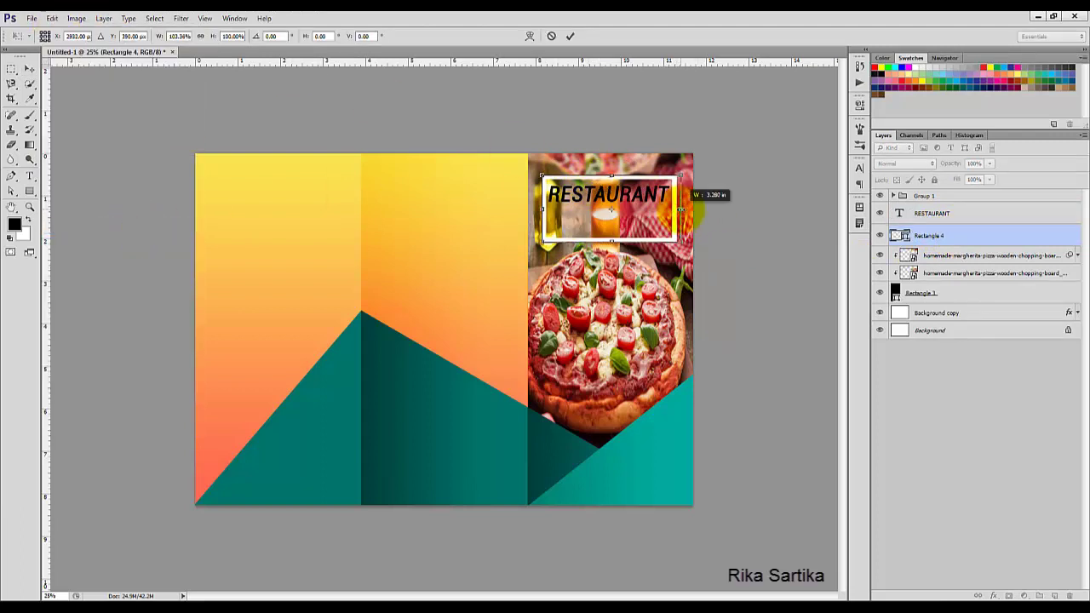
{"action": "left_click", "coordinate": [569, 35]}
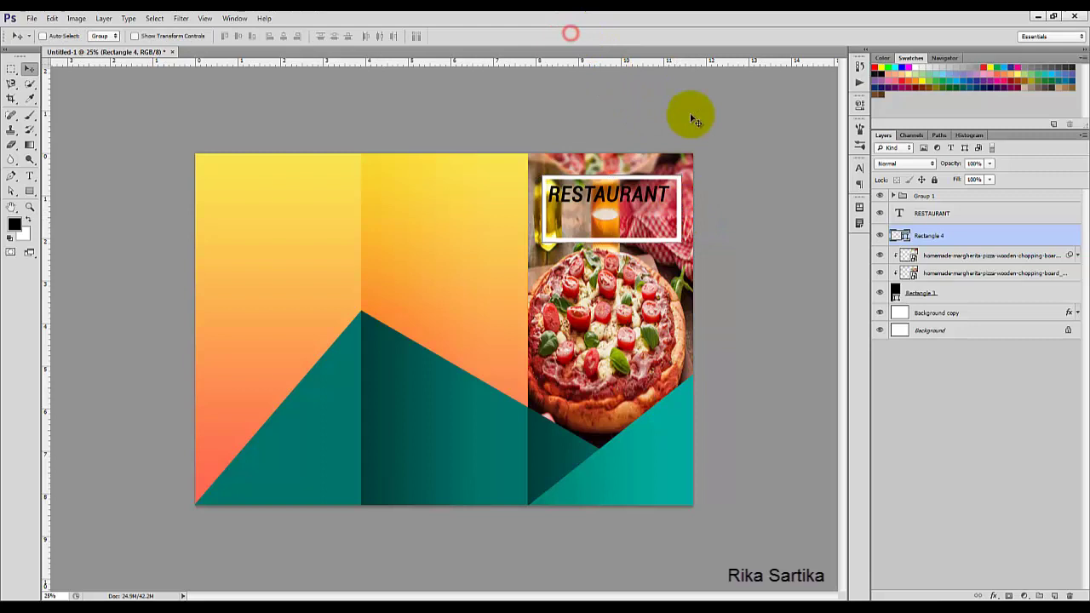
{"action": "left_click", "coordinate": [945, 214]}
{"action": "key", "text": "shift+Right"}
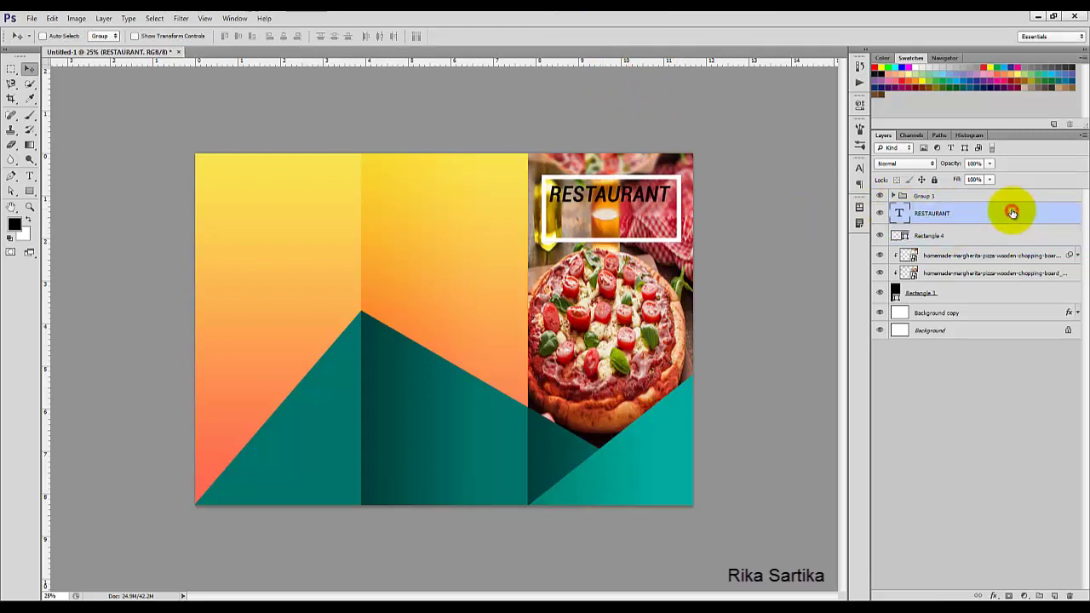
Give the RESTAURANT text a near-white Color Overlay (#fdfcfb) and collapse its layer effects
{"action": "right_click", "coordinate": [1011, 213]}
{"action": "left_click", "coordinate": [937, 184]}
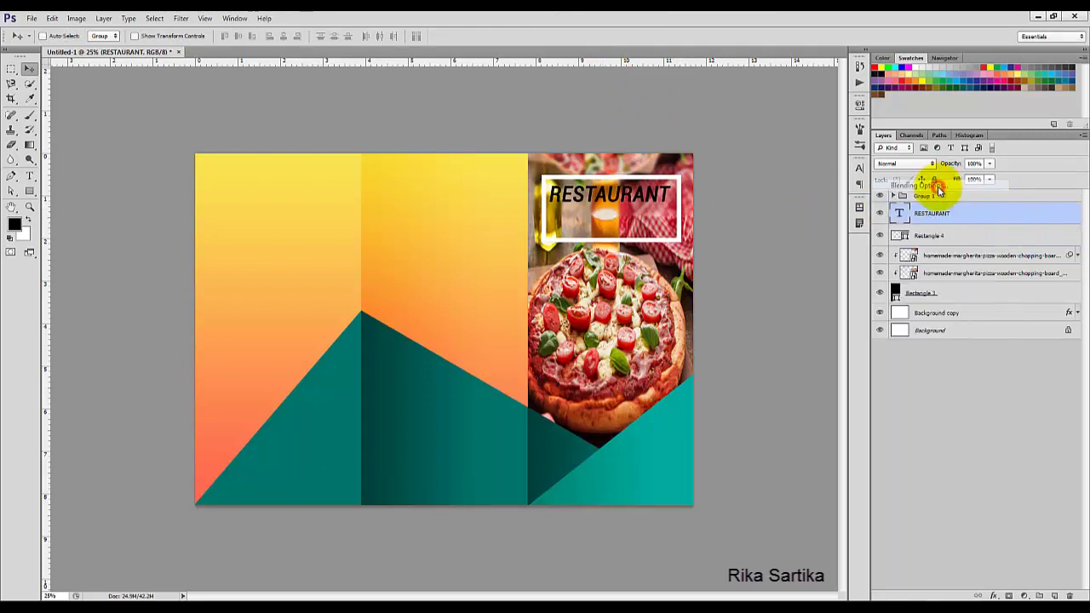
{"action": "left_click", "coordinate": [779, 271]}
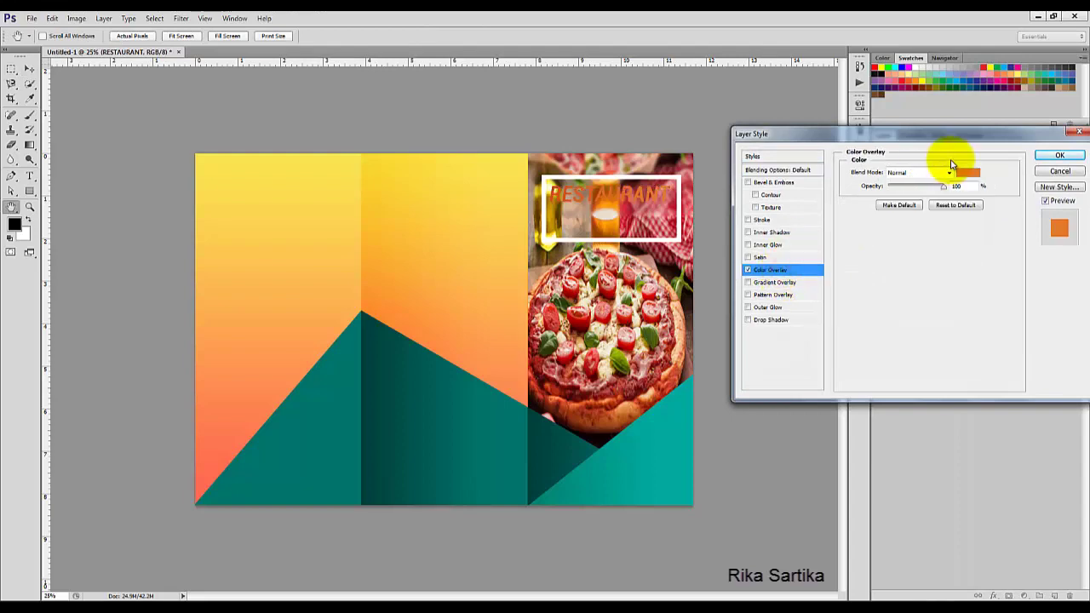
{"action": "left_click", "coordinate": [965, 167]}
{"action": "left_click", "coordinate": [725, 174]}
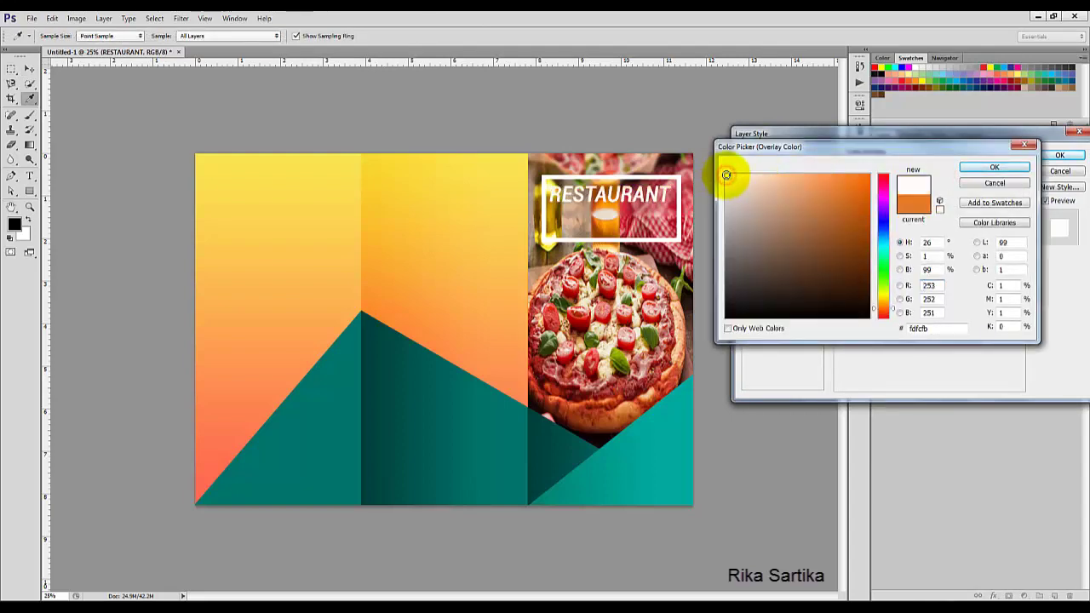
{"action": "left_click", "coordinate": [987, 166]}
{"action": "left_click", "coordinate": [1056, 156]}
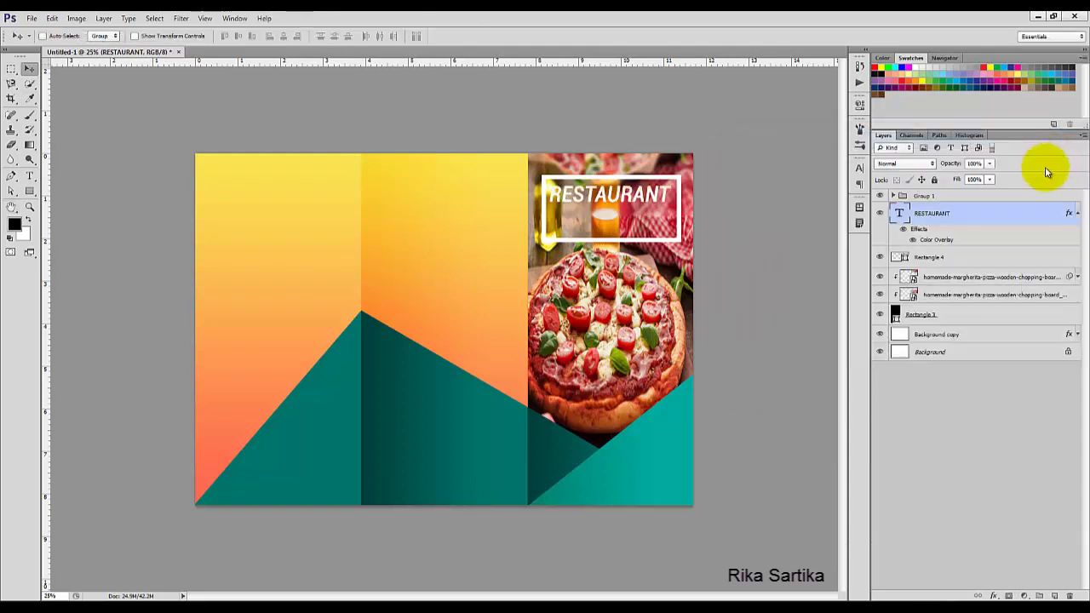
{"action": "left_click", "coordinate": [1074, 212]}
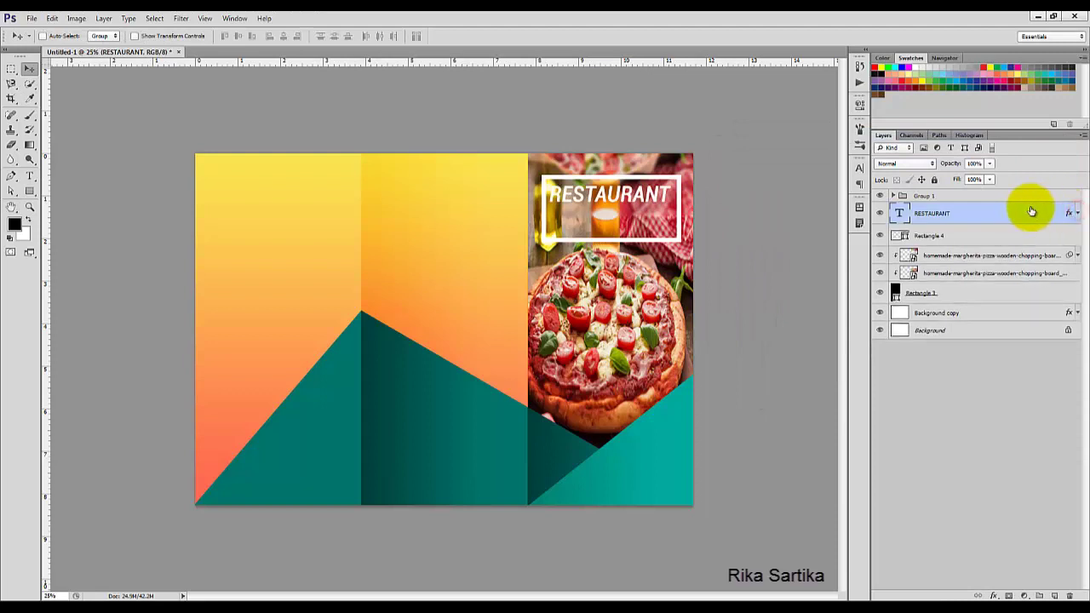
Add the text BROCHURE TEMPLATE in 24 pt Roboto Condensed and place it below RESTAURANT in the white frame
{"action": "left_click", "coordinate": [34, 178]}
{"action": "left_click", "coordinate": [591, 232]}
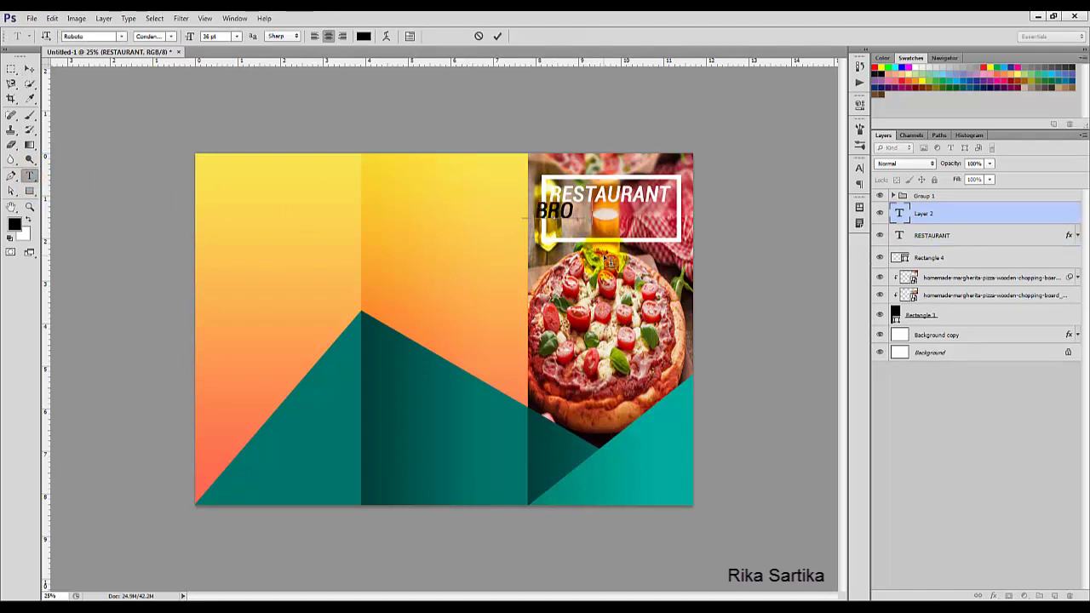
{"action": "type", "text": "BROCHURE TEMPLATE"}
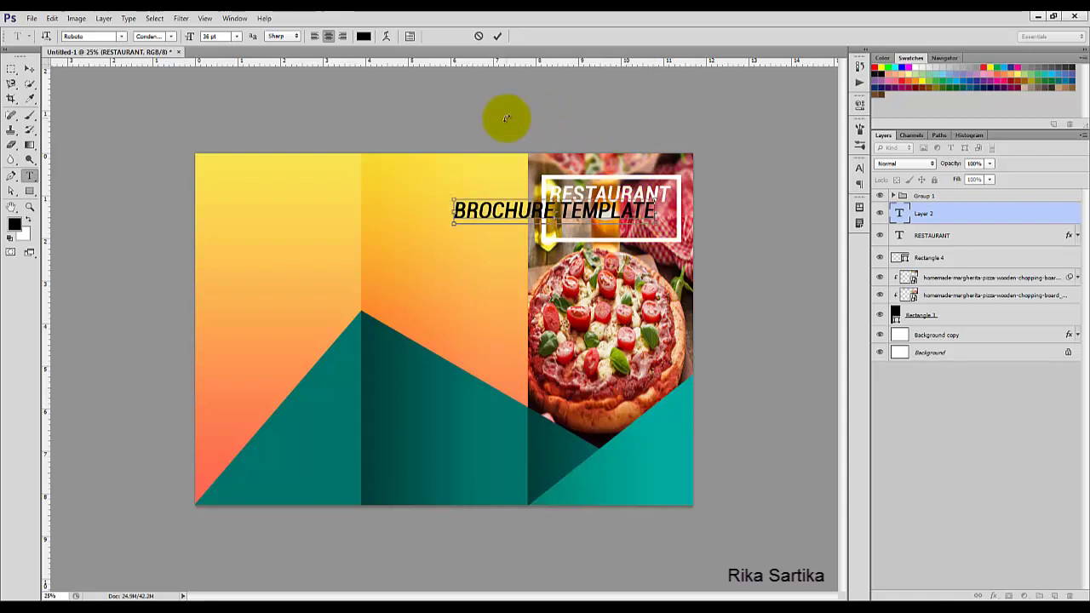
{"action": "key", "text": "ctrl+a"}
{"action": "left_click", "coordinate": [237, 37]}
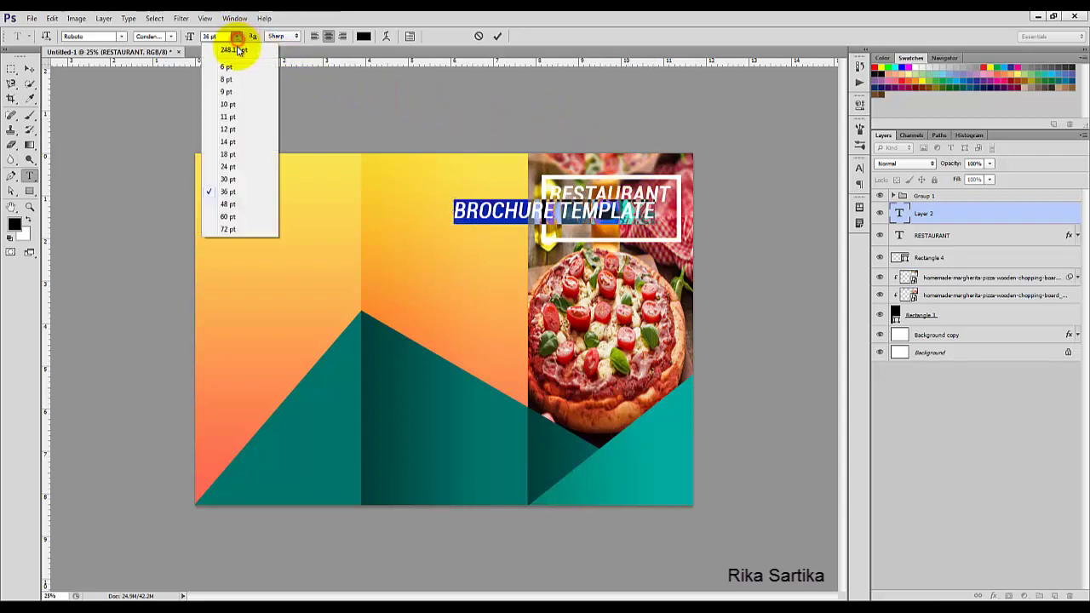
{"action": "left_click", "coordinate": [237, 156]}
{"action": "left_click", "coordinate": [237, 37]}
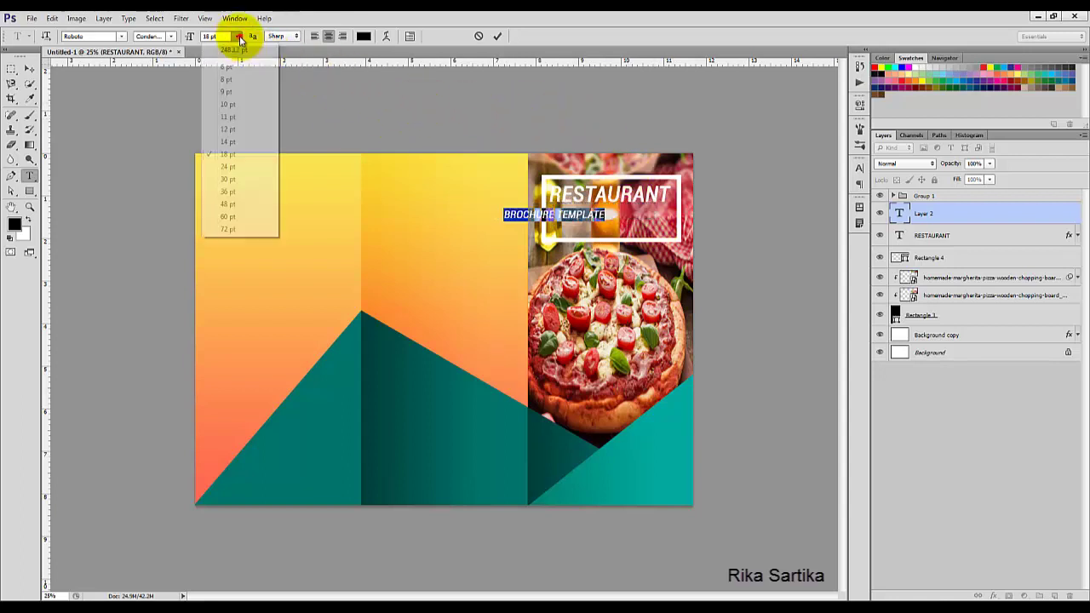
{"action": "left_click", "coordinate": [236, 164]}
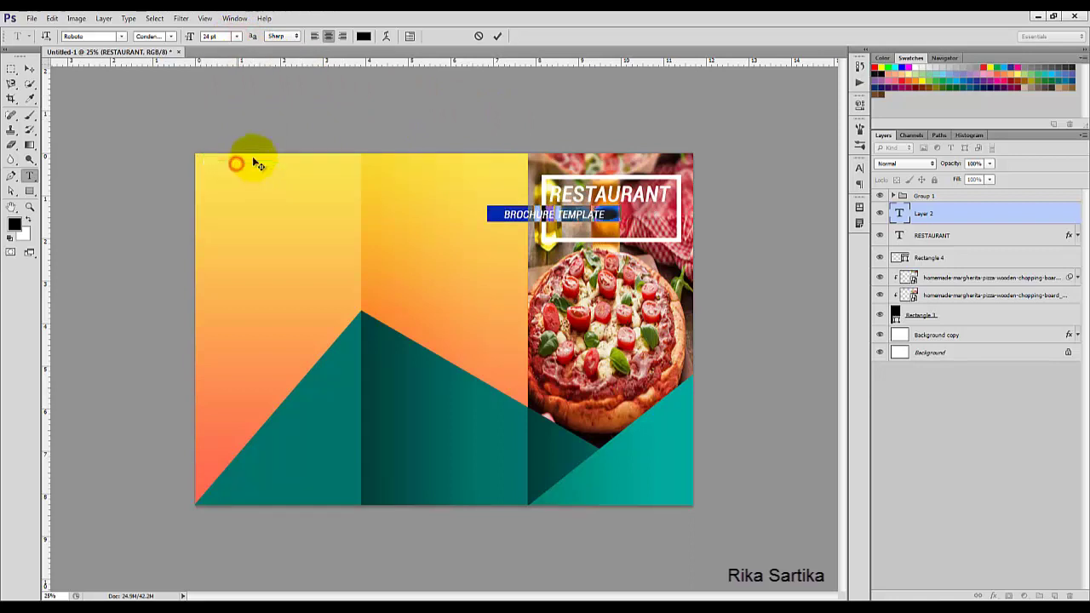
{"action": "left_click", "coordinate": [498, 36]}
{"action": "left_click", "coordinate": [28, 68]}
{"action": "left_click_drag", "start_coordinate": [473, 212], "coordinate": [530, 212]}
Reduce the BROCHURE TEMPLATE text to 18 pt and align its start with RESTAURANT above it
{"action": "left_click", "coordinate": [28, 175]}
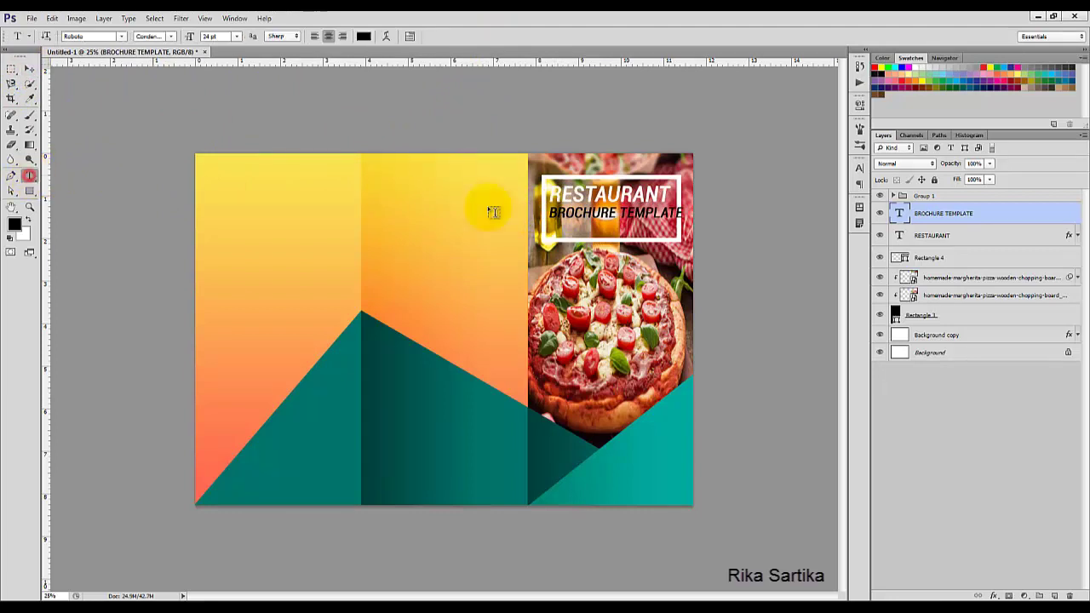
{"action": "left_click", "coordinate": [582, 214]}
{"action": "key", "text": "ctrl+a"}
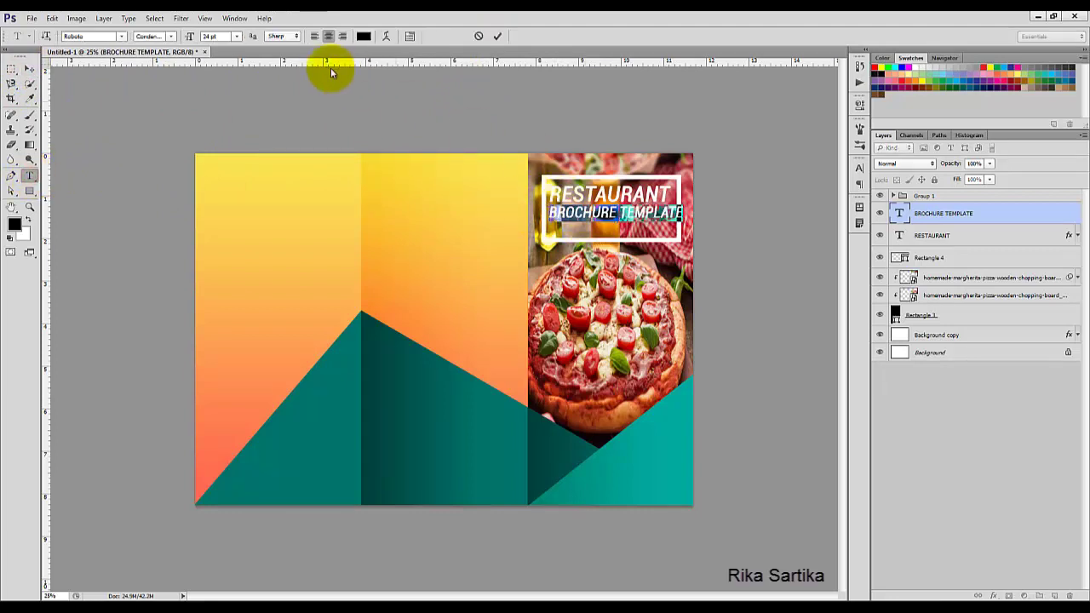
{"action": "left_click", "coordinate": [238, 38]}
{"action": "left_click", "coordinate": [248, 148]}
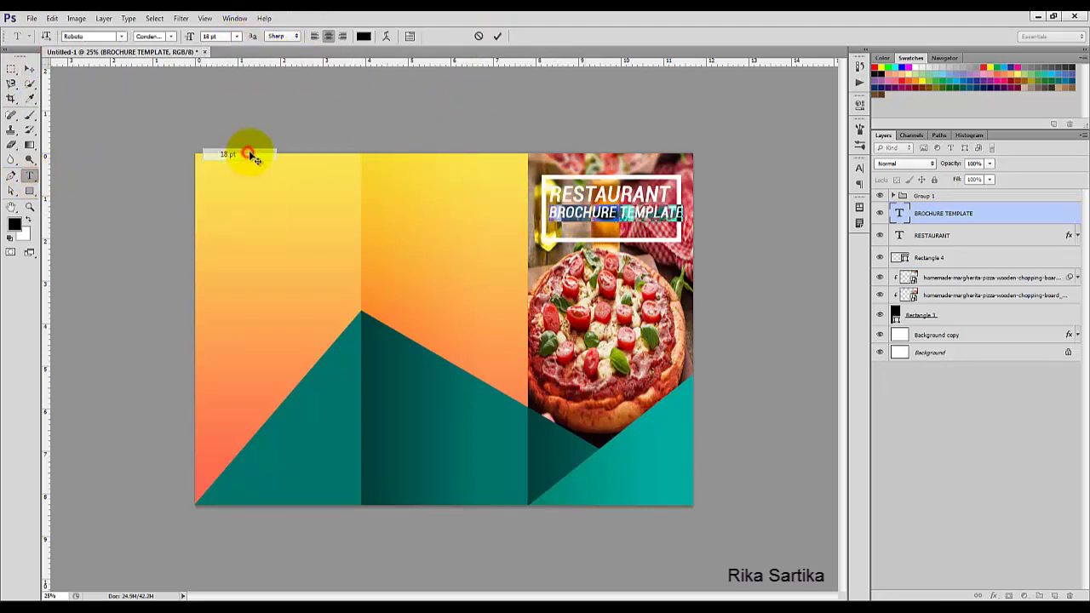
{"action": "left_click", "coordinate": [498, 37]}
{"action": "left_click", "coordinate": [28, 67]}
{"action": "left_click_drag", "start_coordinate": [579, 223], "coordinate": [564, 223]}
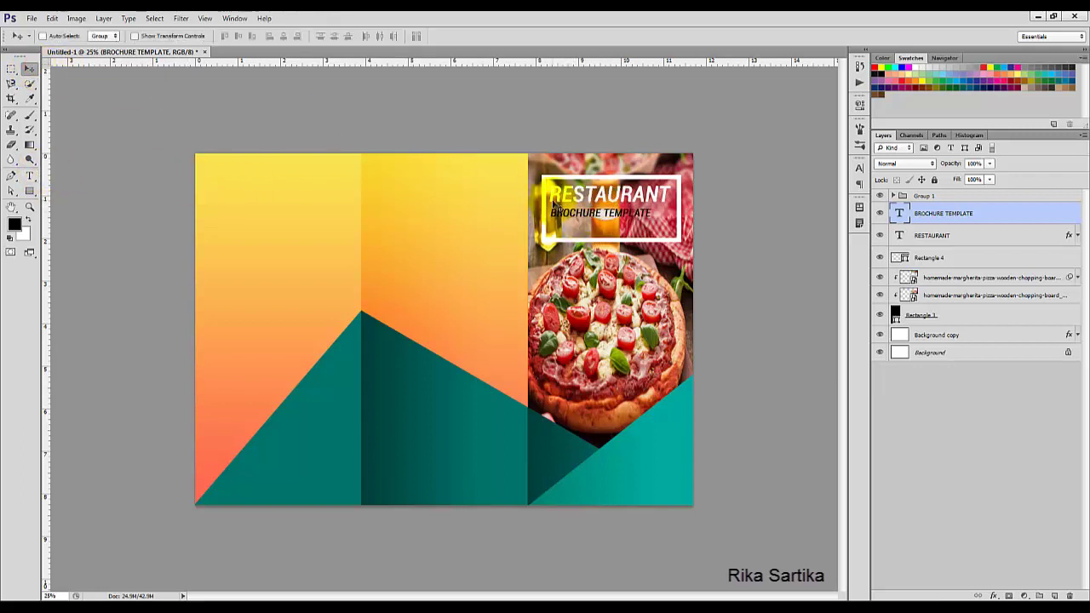
Scale the BROCHURE TEMPLATE text proportionally to about 117% so it spans the width of RESTAURANT
{"action": "key", "text": "ctrl+t"}
{"action": "left_click_drag", "start_coordinate": [651, 218], "coordinate": [667, 219]}
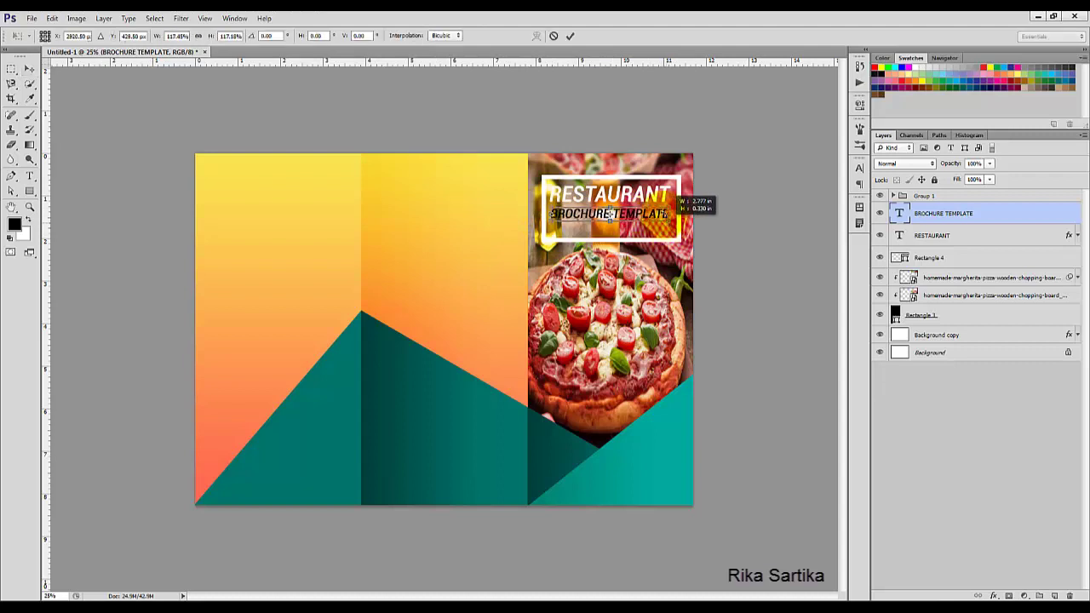
{"action": "left_click", "coordinate": [568, 35]}
Give the BROCHURE TEMPLATE text a near-white Color Overlay and collapse its layer effects
{"action": "right_click", "coordinate": [1013, 213]}
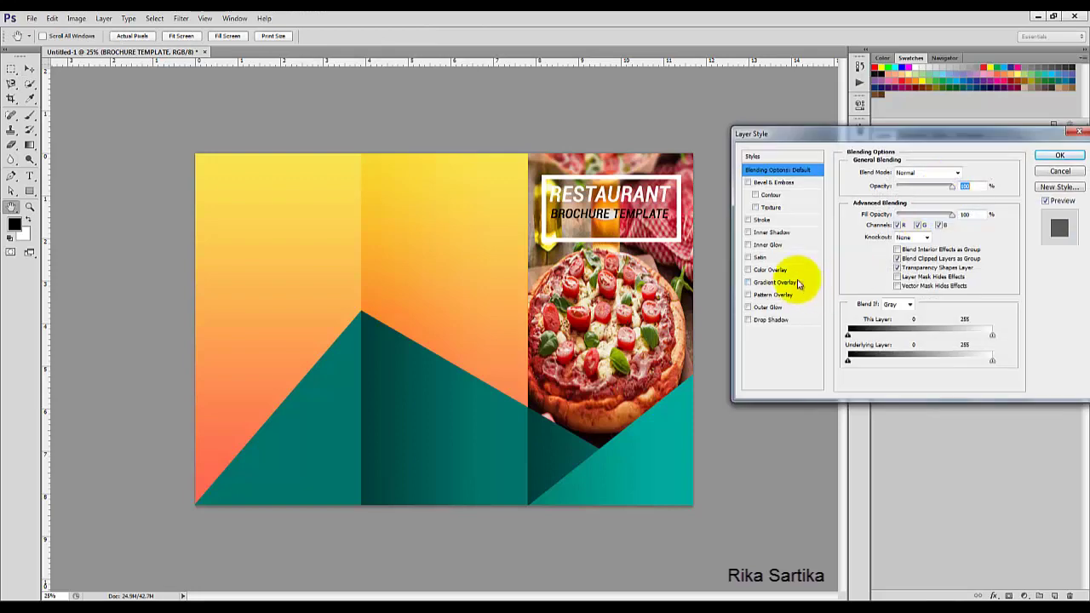
{"action": "left_click", "coordinate": [787, 269]}
{"action": "left_click", "coordinate": [977, 173]}
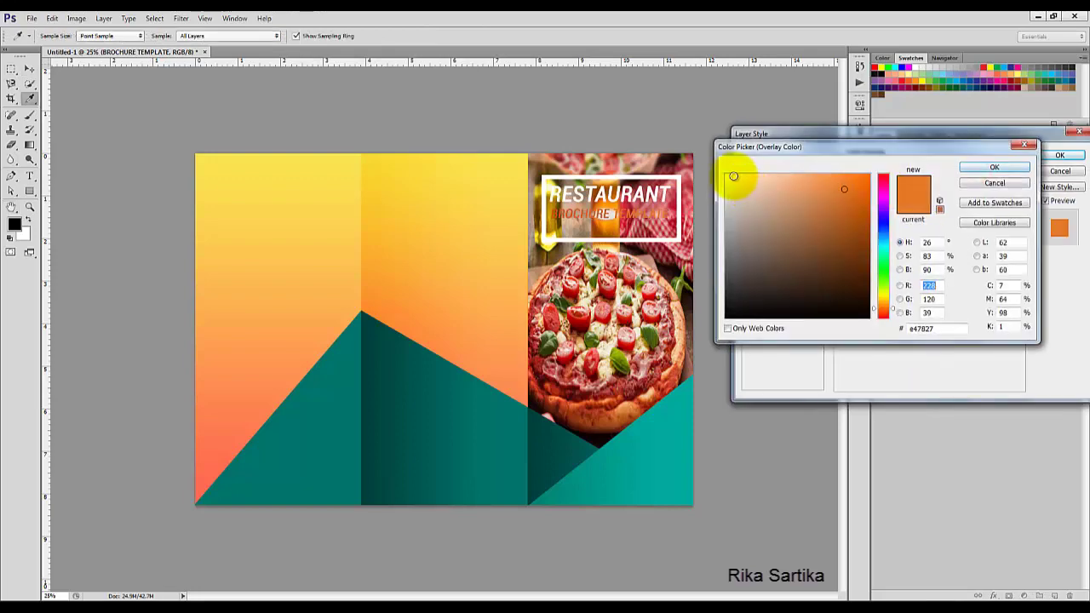
{"action": "left_click", "coordinate": [729, 176]}
{"action": "left_click", "coordinate": [984, 168]}
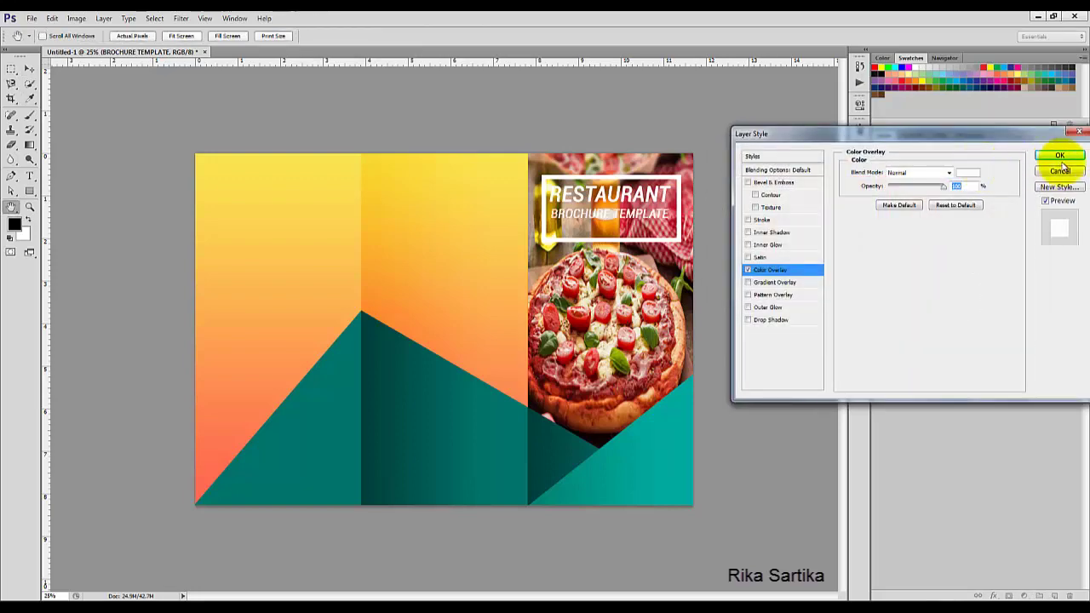
{"action": "left_click", "coordinate": [1061, 157]}
{"action": "left_click", "coordinate": [1075, 215]}
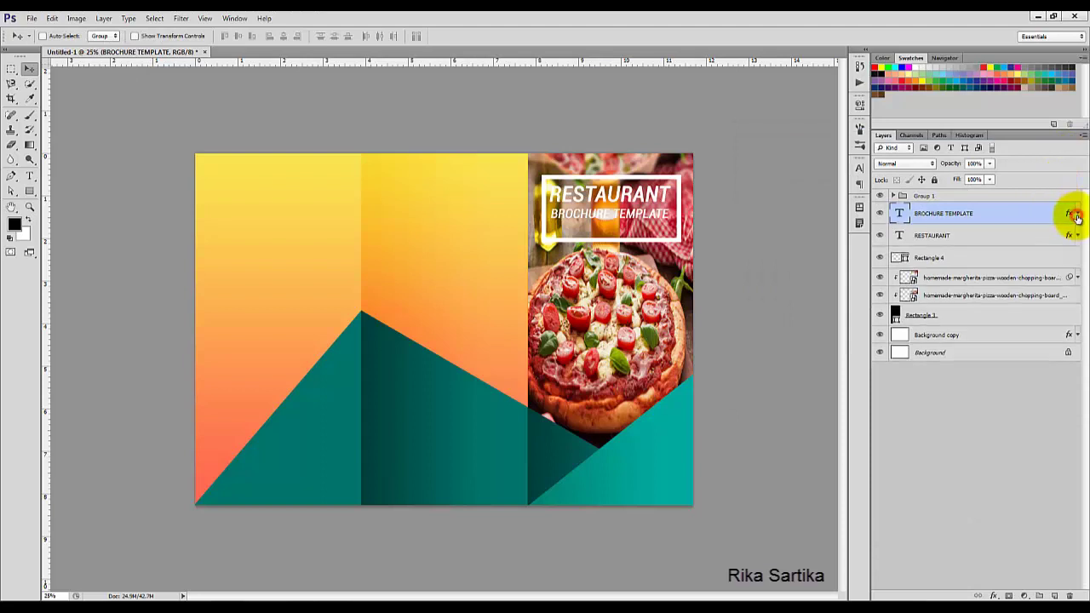
Shorten the white frame from its lower edge to about 83% of its height, closer around the two text lines
{"action": "left_click", "coordinate": [998, 256]}
{"action": "left_click", "coordinate": [52, 18]}
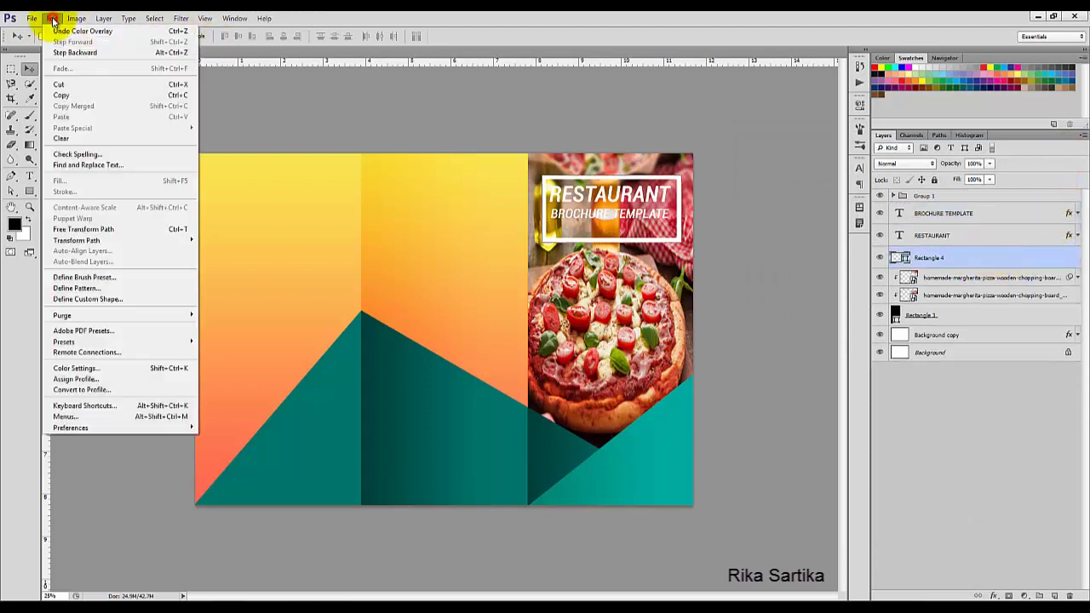
{"action": "left_click", "coordinate": [132, 228]}
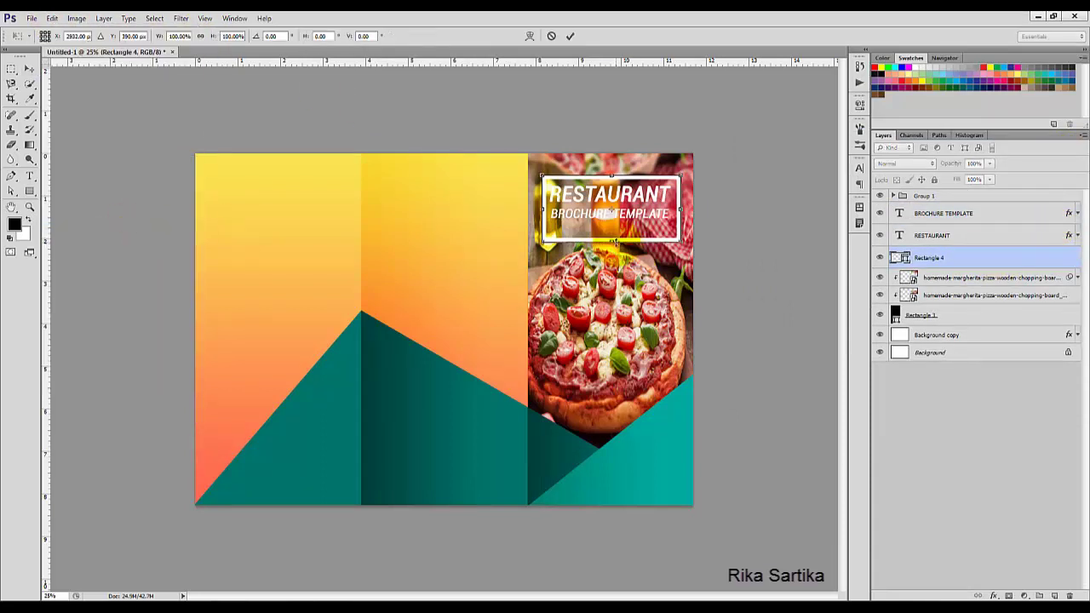
{"action": "left_click_drag", "start_coordinate": [612, 242], "coordinate": [614, 231]}
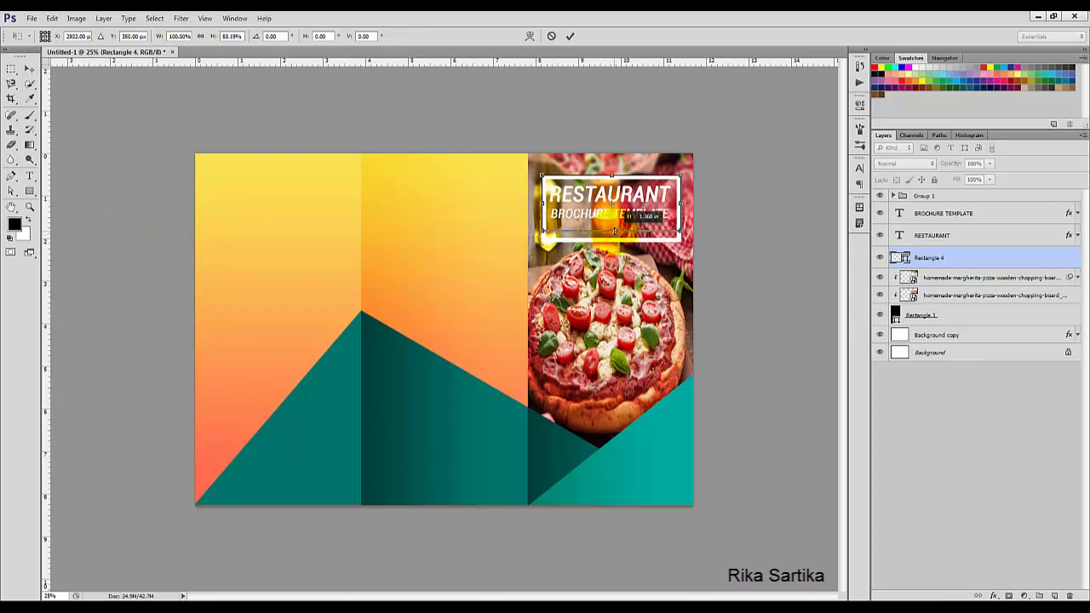
{"action": "left_click", "coordinate": [570, 37]}
Group the BROCHURE TEMPLATE, RESTAURANT and white frame layers together
{"action": "left_click", "coordinate": [976, 216]}
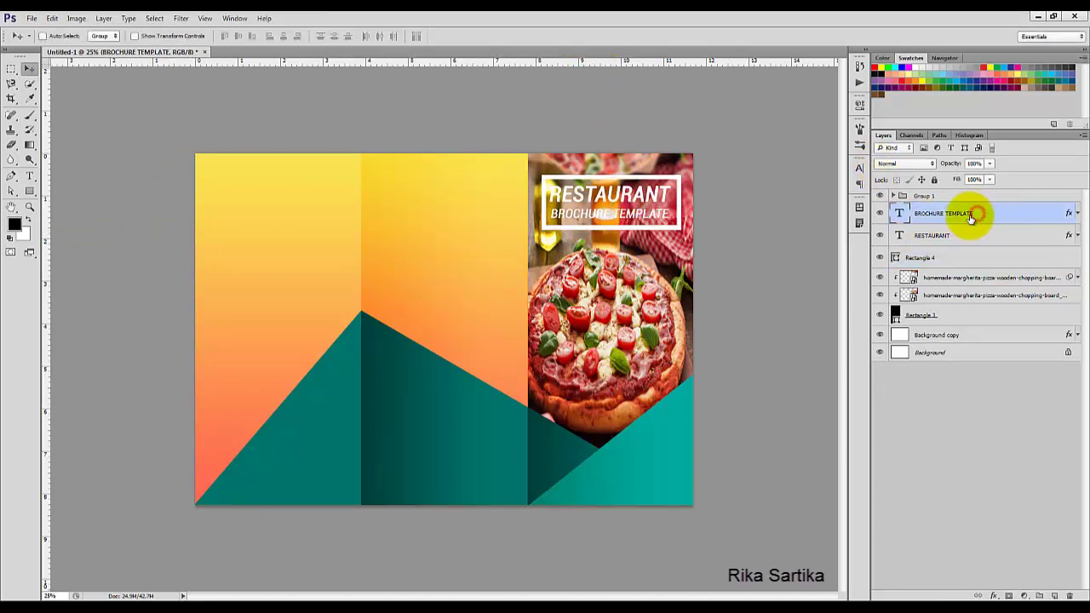
{"action": "left_click", "coordinate": [956, 259], "text": "shift"}
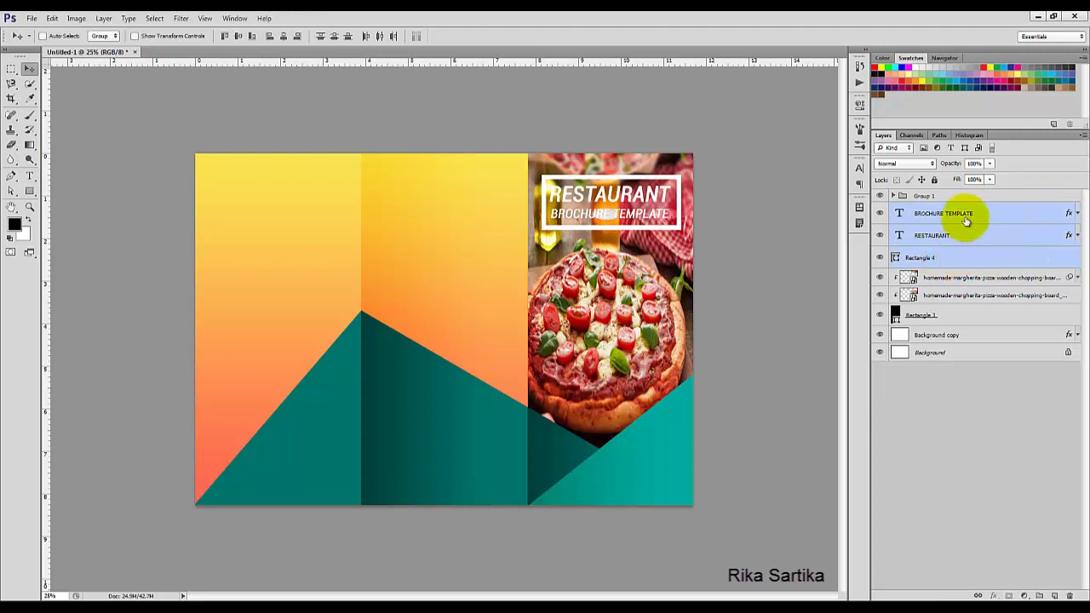
{"action": "left_click", "coordinate": [103, 18]}
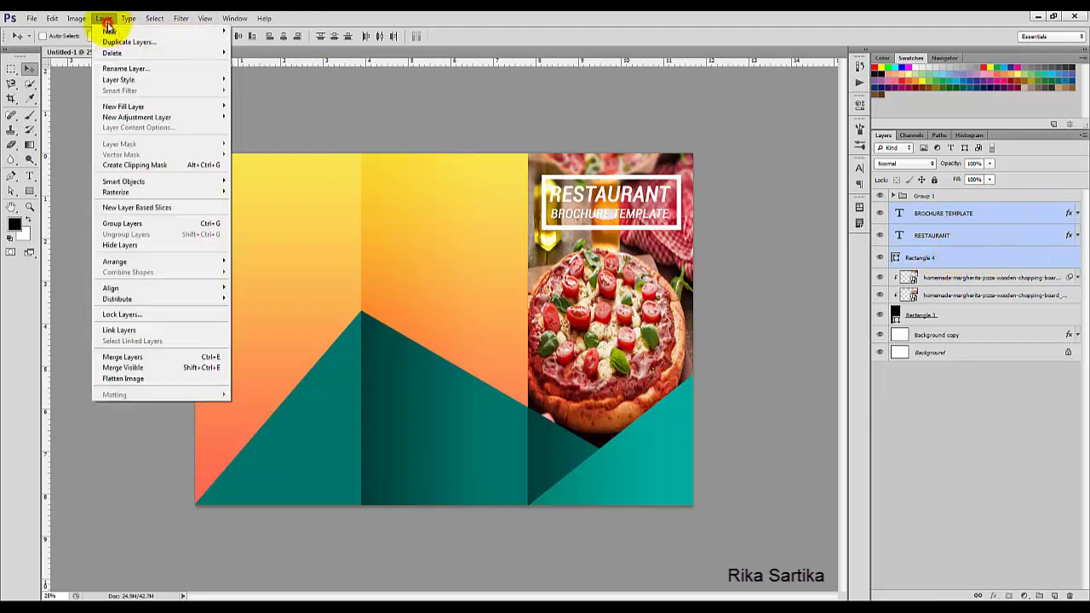
{"action": "left_click", "coordinate": [170, 224]}
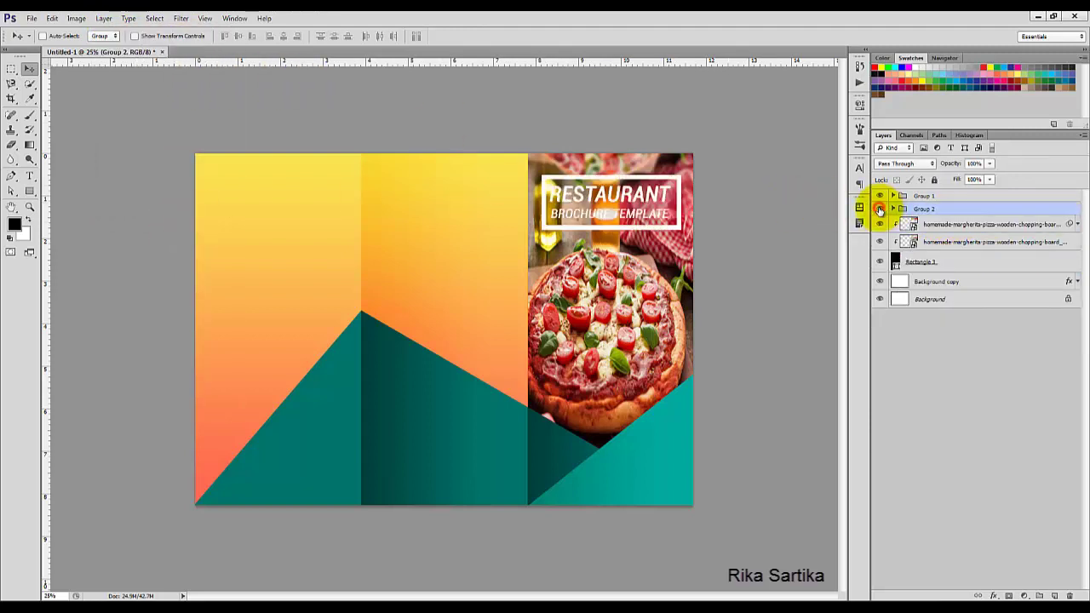
Add a Drop Shadow to the title group with about 40% opacity and a 120° angle without global light, then collapse its effects
{"action": "right_click", "coordinate": [970, 213]}
{"action": "left_click", "coordinate": [976, 219]}
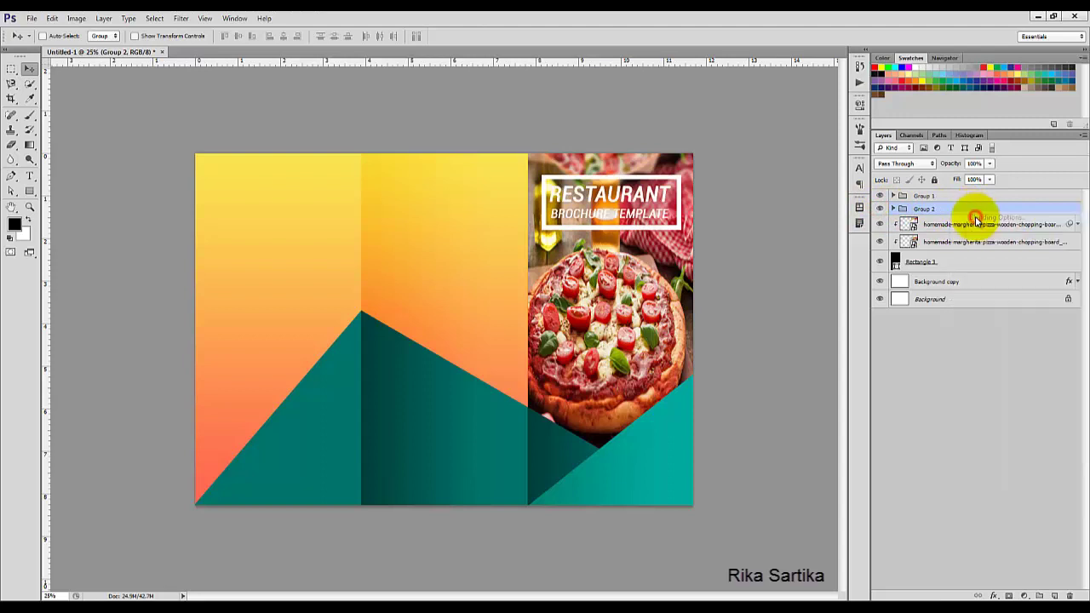
{"action": "left_click", "coordinate": [774, 320]}
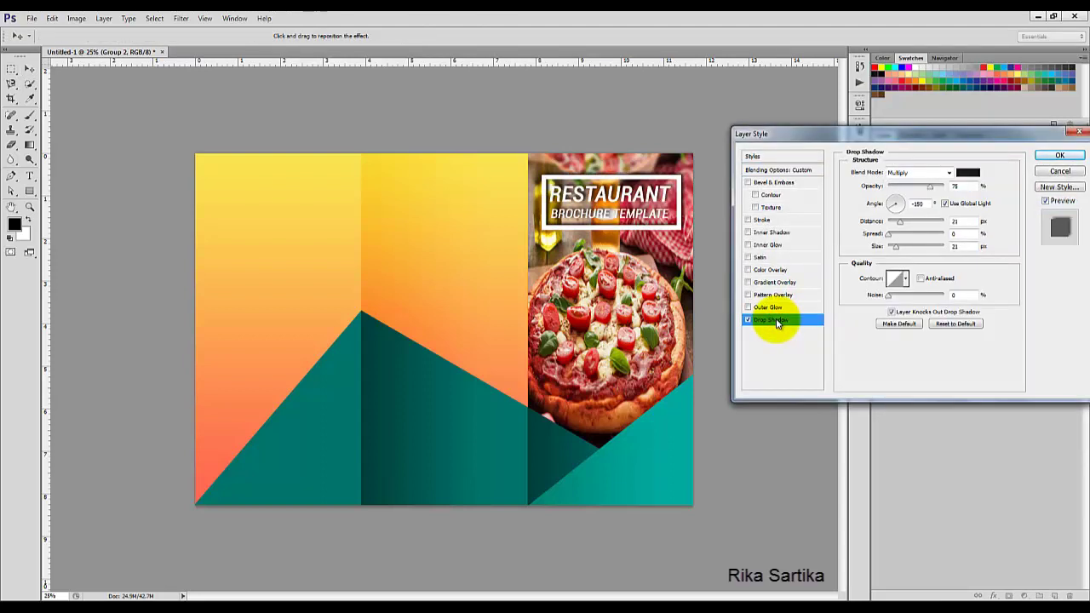
{"action": "left_click", "coordinate": [944, 204]}
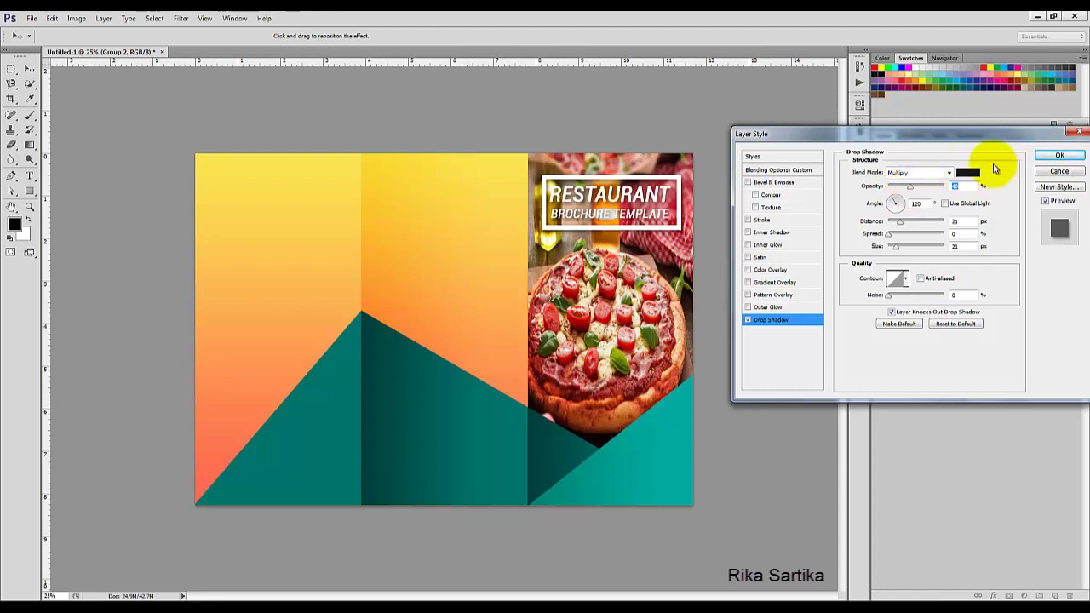
{"action": "left_click", "coordinate": [1059, 155]}
{"action": "left_click", "coordinate": [1078, 209]}
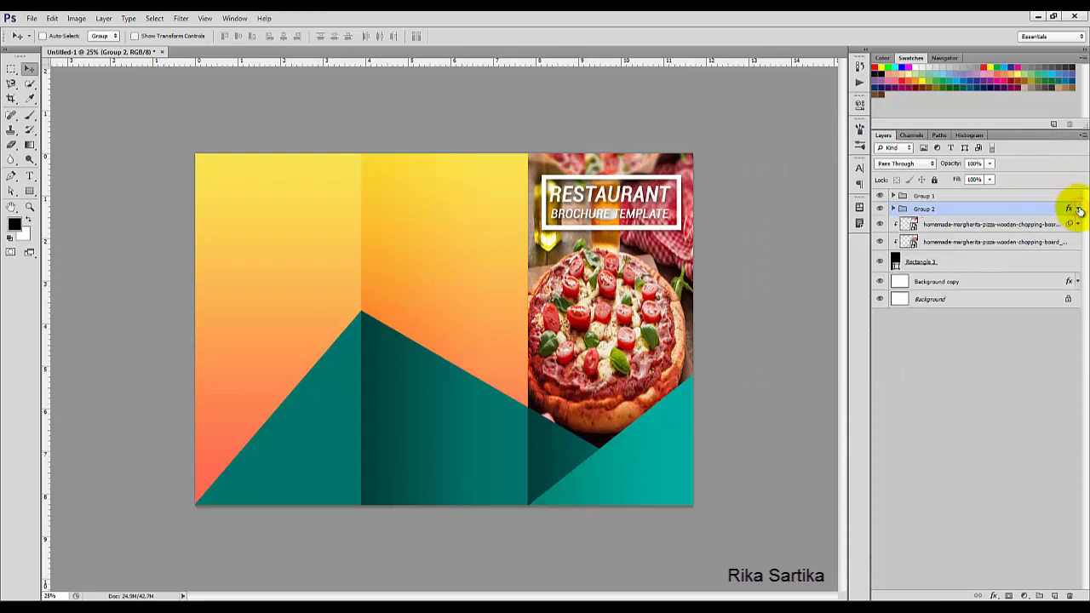
Create a new layer above the pizza photos and paint one black dab with a soft round 900 px brush in the second column
{"action": "left_click", "coordinate": [968, 224]}
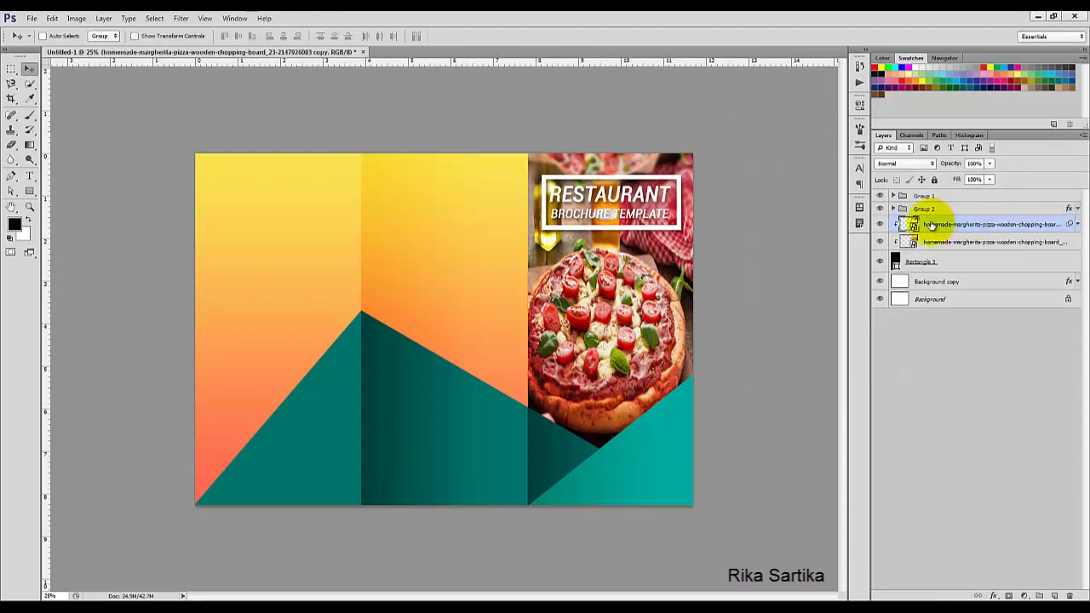
{"action": "right_click", "coordinate": [32, 118]}
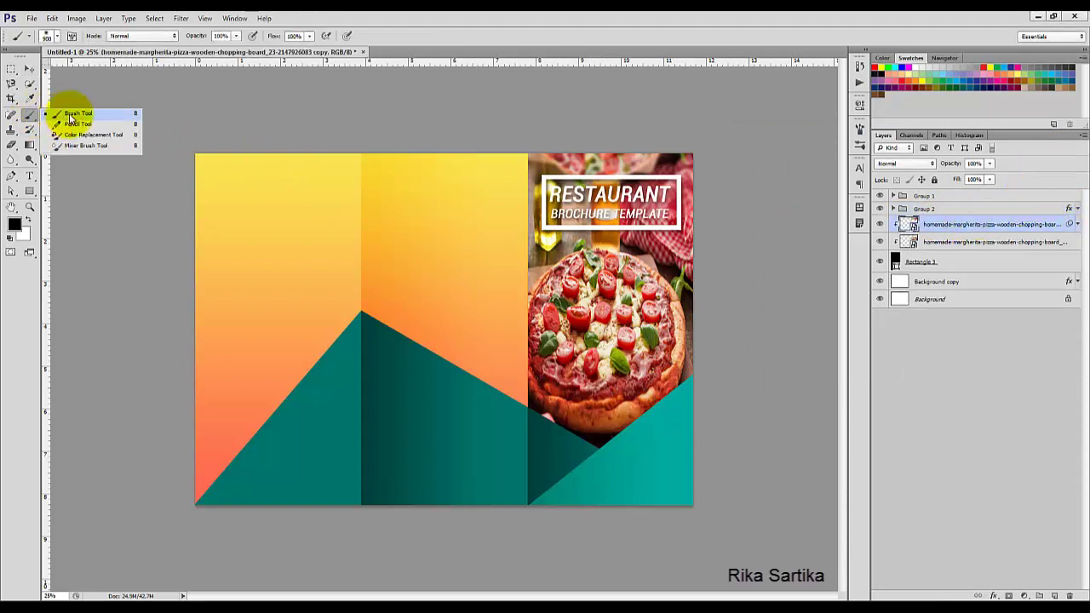
{"action": "left_click", "coordinate": [71, 117]}
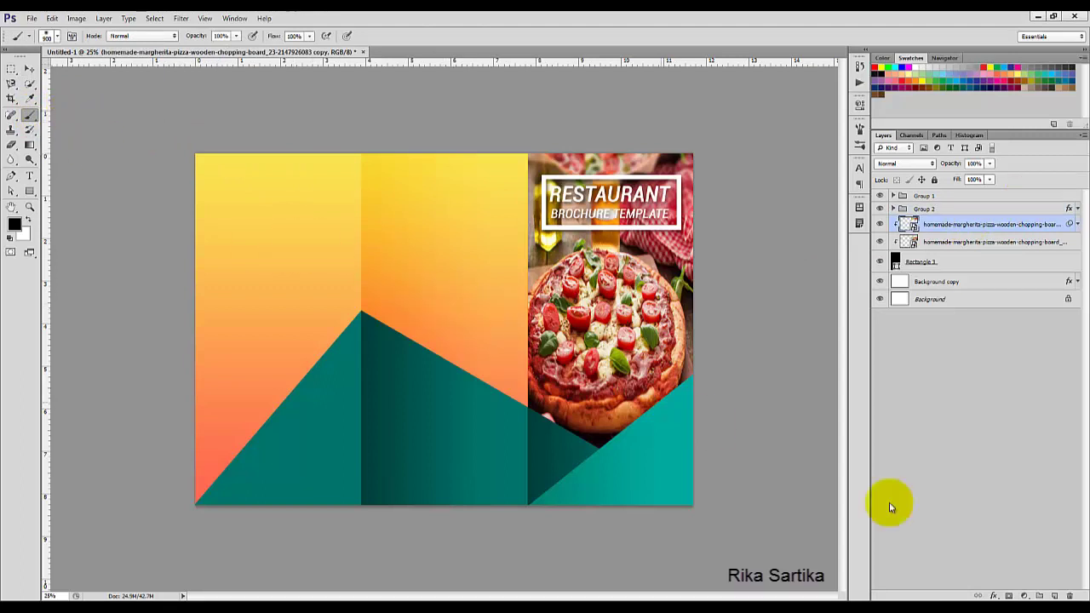
{"action": "left_click", "coordinate": [1055, 595]}
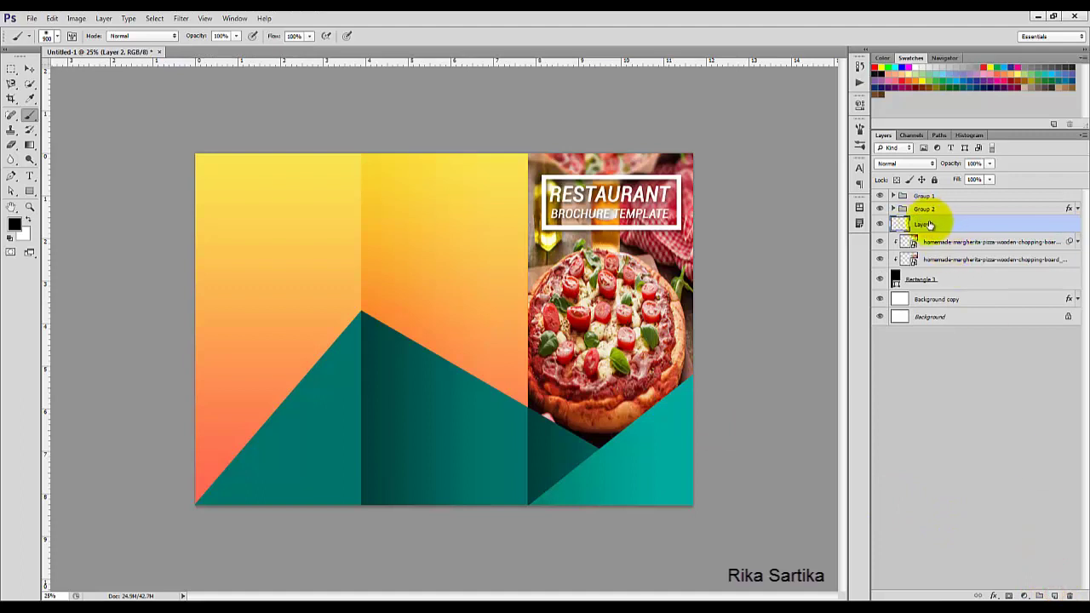
{"action": "left_click", "coordinate": [57, 38]}
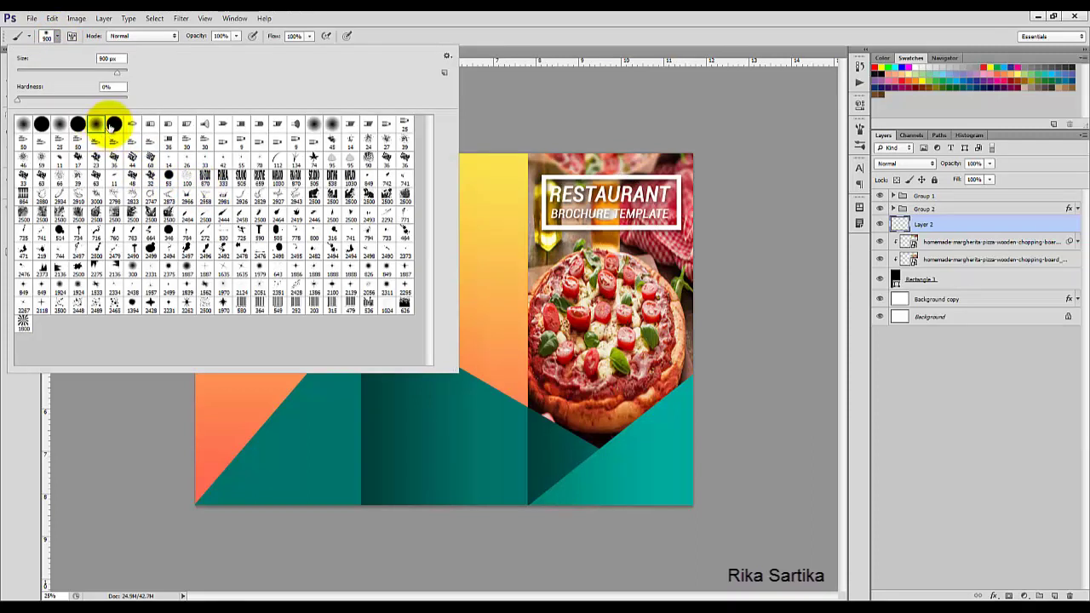
{"action": "left_click", "coordinate": [113, 125]}
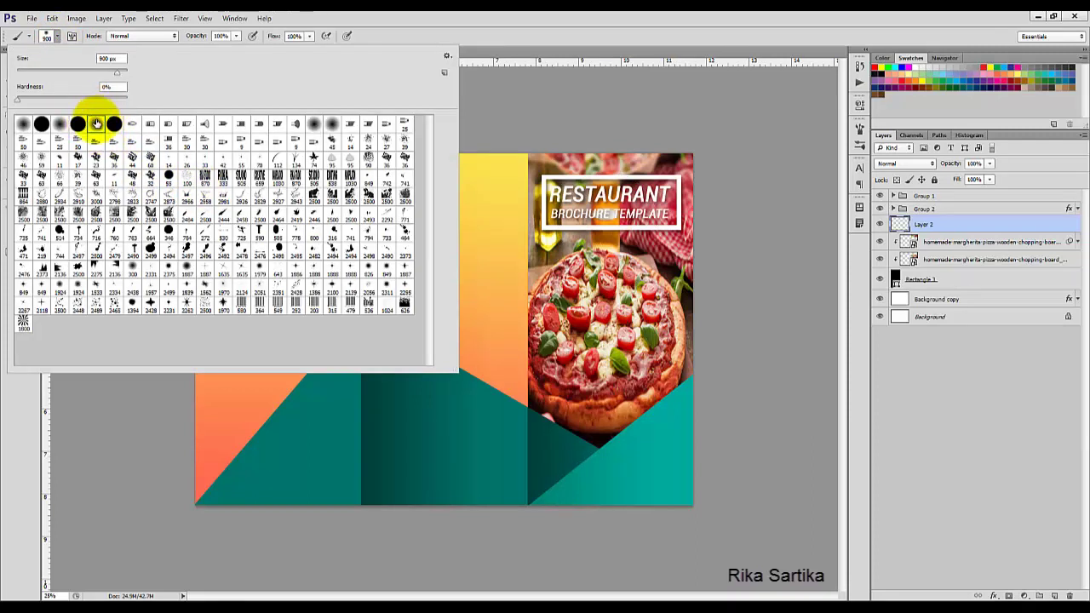
{"action": "double_click", "coordinate": [96, 124]}
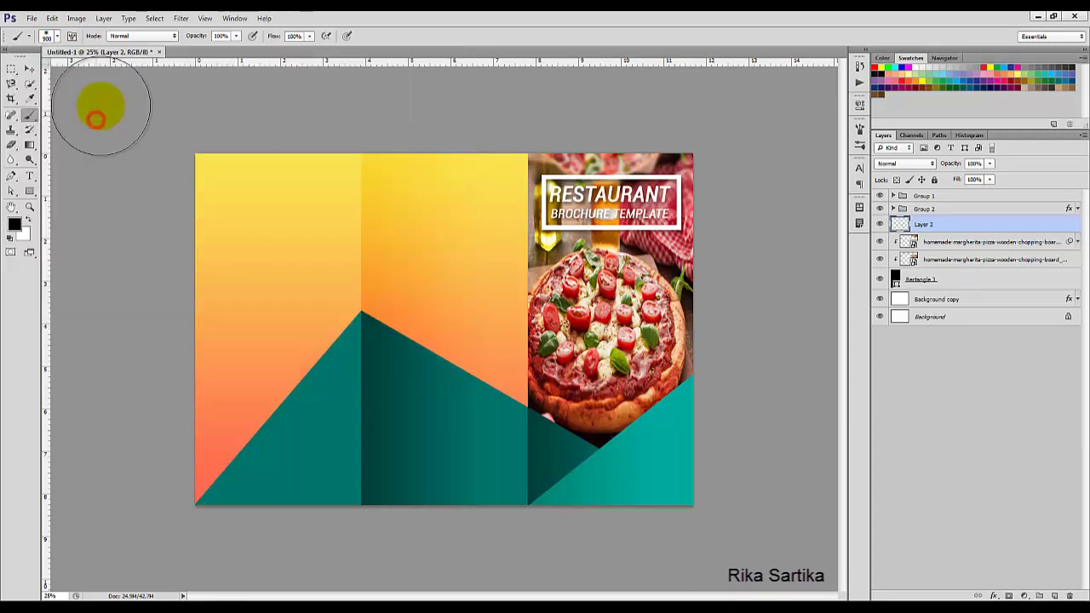
{"action": "left_click", "coordinate": [439, 234]}
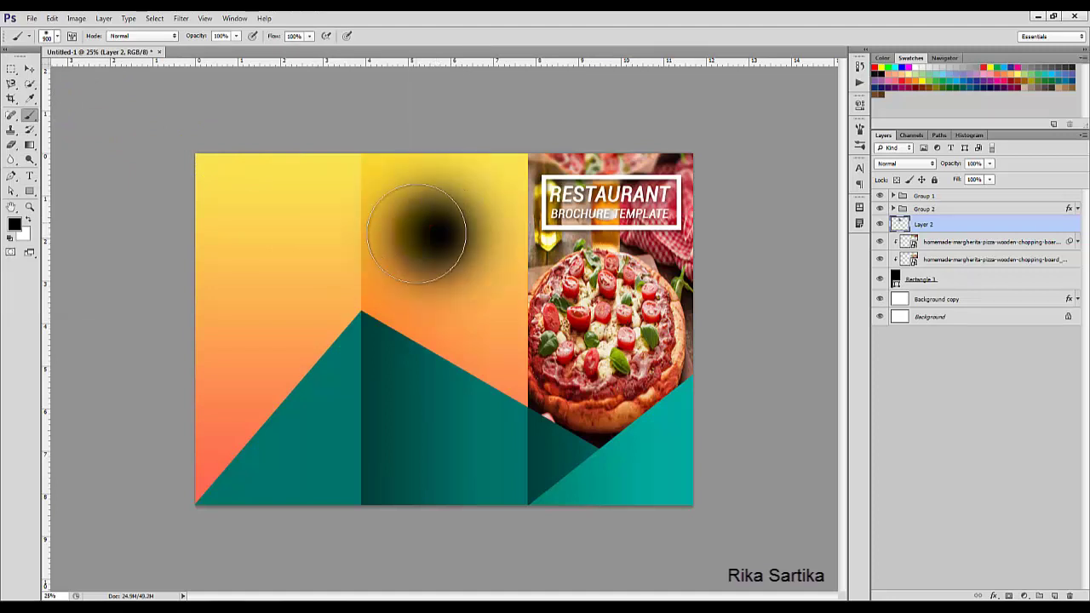
Apply a Perspective transform to the black dab, crossing its right-hand corners so it pinches into a bow-tie shape
{"action": "left_click", "coordinate": [52, 18]}
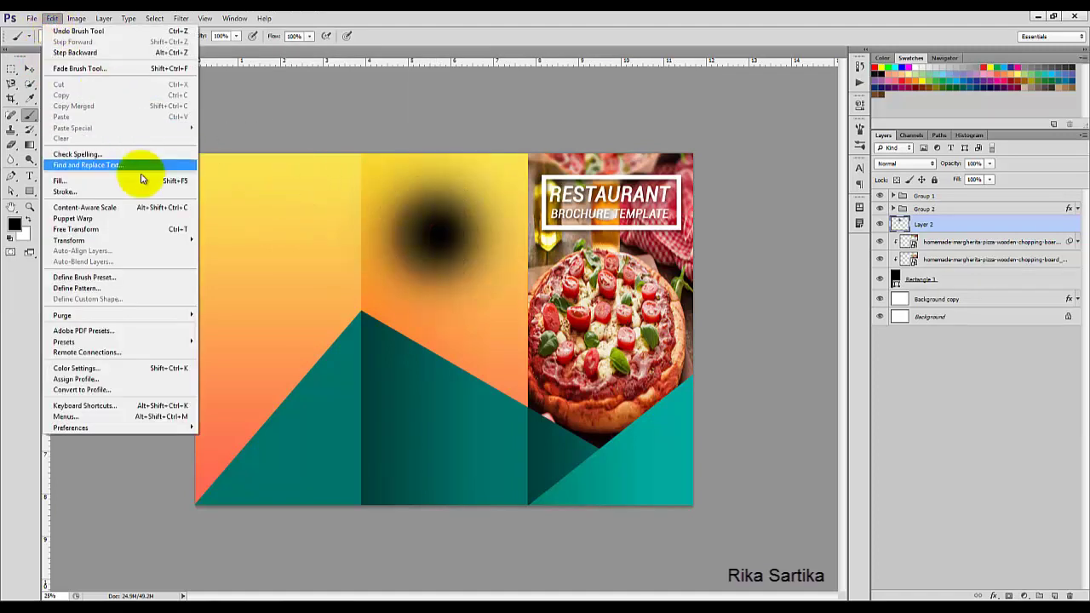
{"action": "mouse_move", "coordinate": [151, 241]}
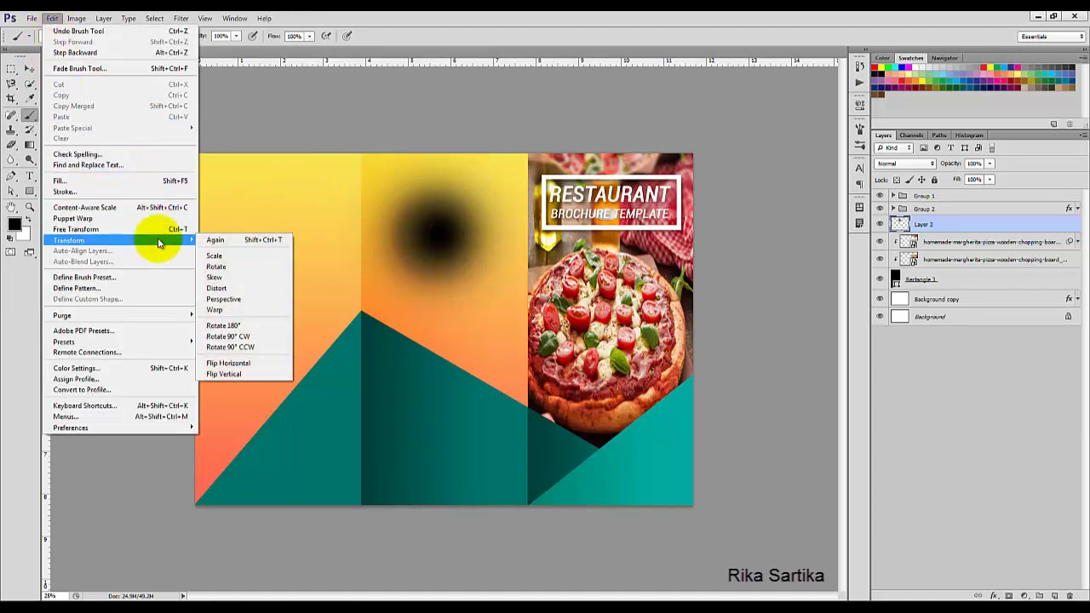
{"action": "left_click", "coordinate": [232, 301]}
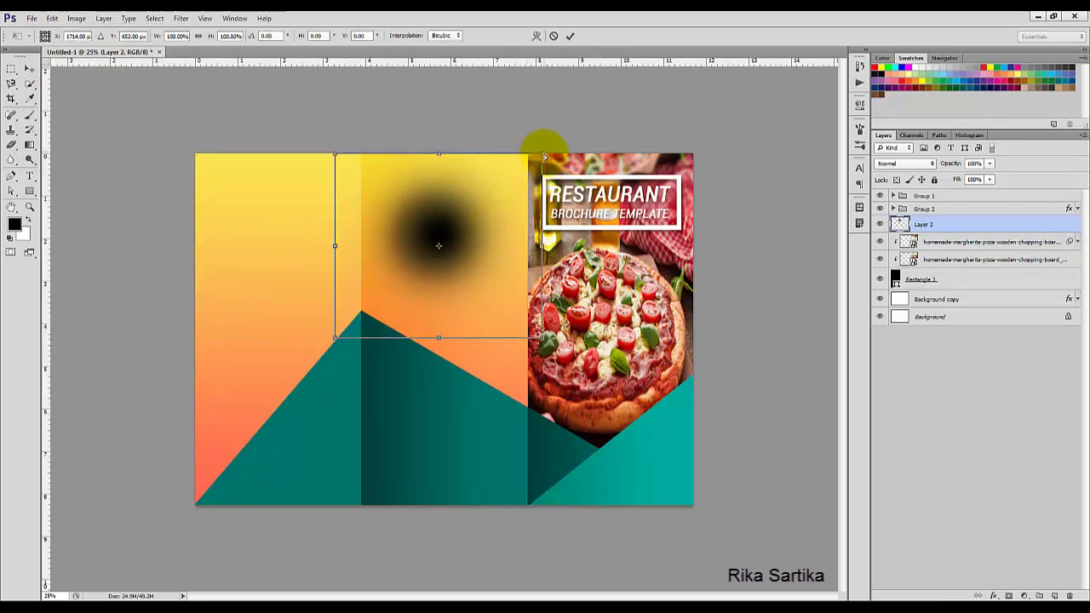
{"action": "left_click_drag", "start_coordinate": [544, 156], "coordinate": [543, 300]}
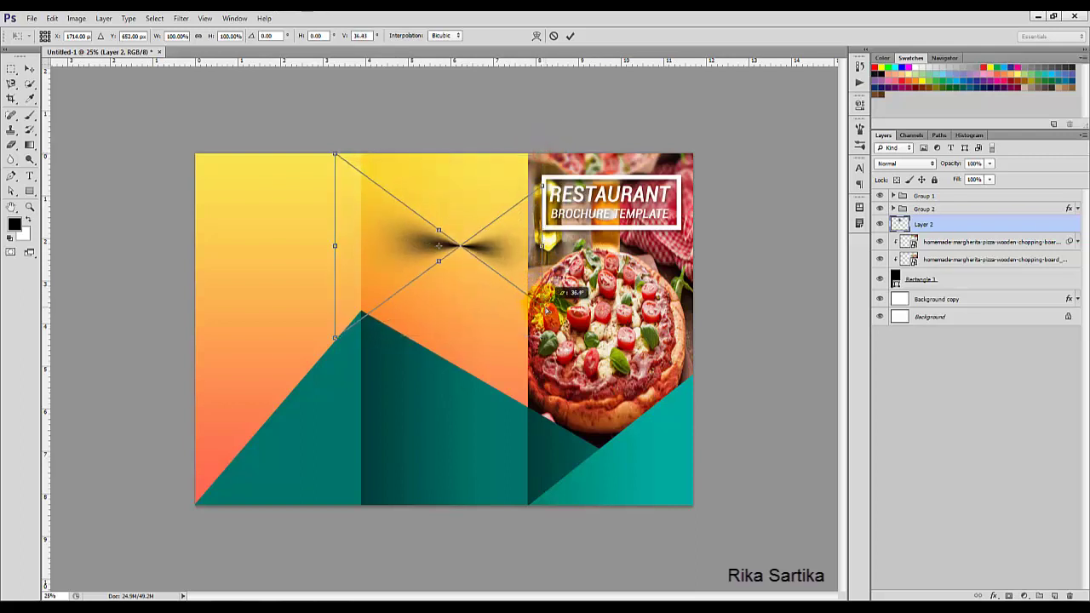
{"action": "left_click", "coordinate": [568, 36]}
Erase the left half of the black bow-tie inside a rectangular selection, ending at its pinch point, and deselect
{"action": "left_click", "coordinate": [12, 68]}
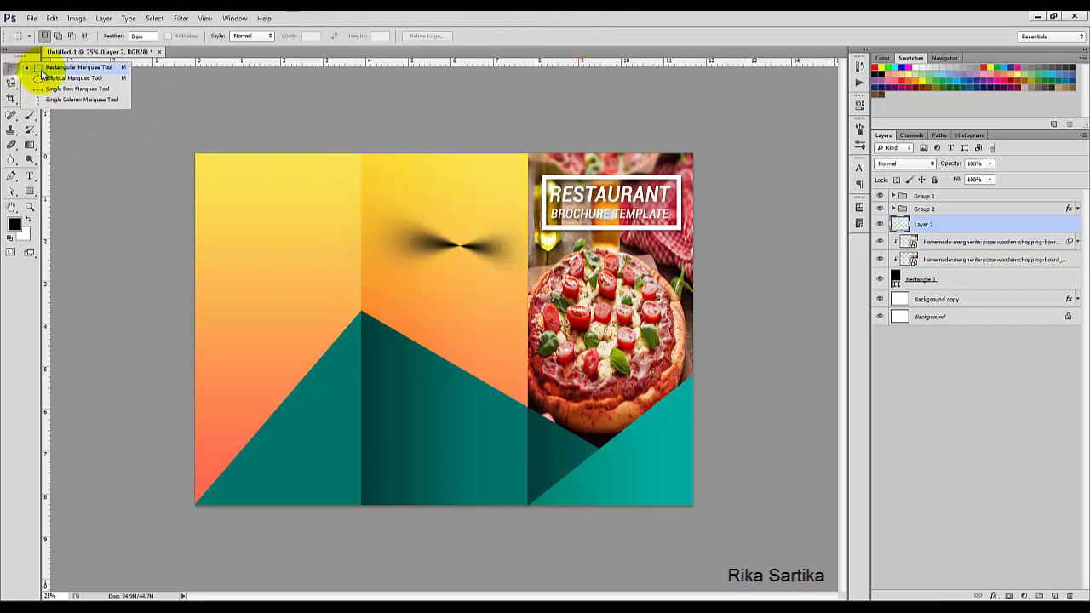
{"action": "left_click", "coordinate": [44, 68]}
{"action": "left_click_drag", "start_coordinate": [300, 160], "coordinate": [460, 341]}
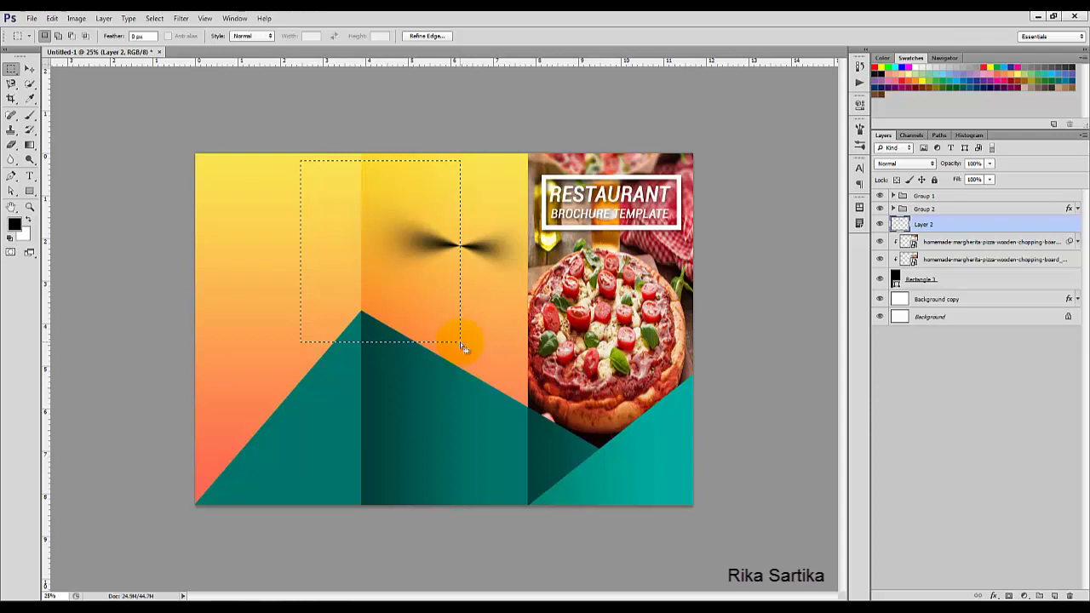
{"action": "left_click", "coordinate": [14, 147]}
{"action": "left_click", "coordinate": [60, 143]}
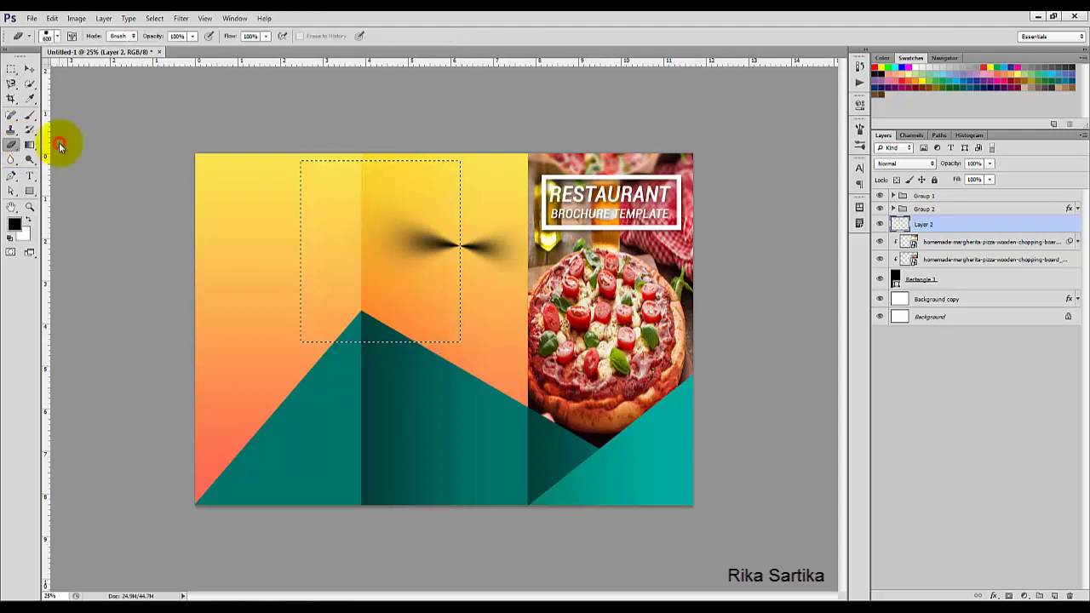
{"action": "mouse_move", "coordinate": [377, 177]}
{"action": "left_mouse_down"}
{"action": "mouse_move", "coordinate": [378, 331]}
{"action": "mouse_move", "coordinate": [417, 256]}
{"action": "mouse_move", "coordinate": [471, 362]}
{"action": "mouse_move", "coordinate": [324, 143]}
{"action": "left_mouse_up"}
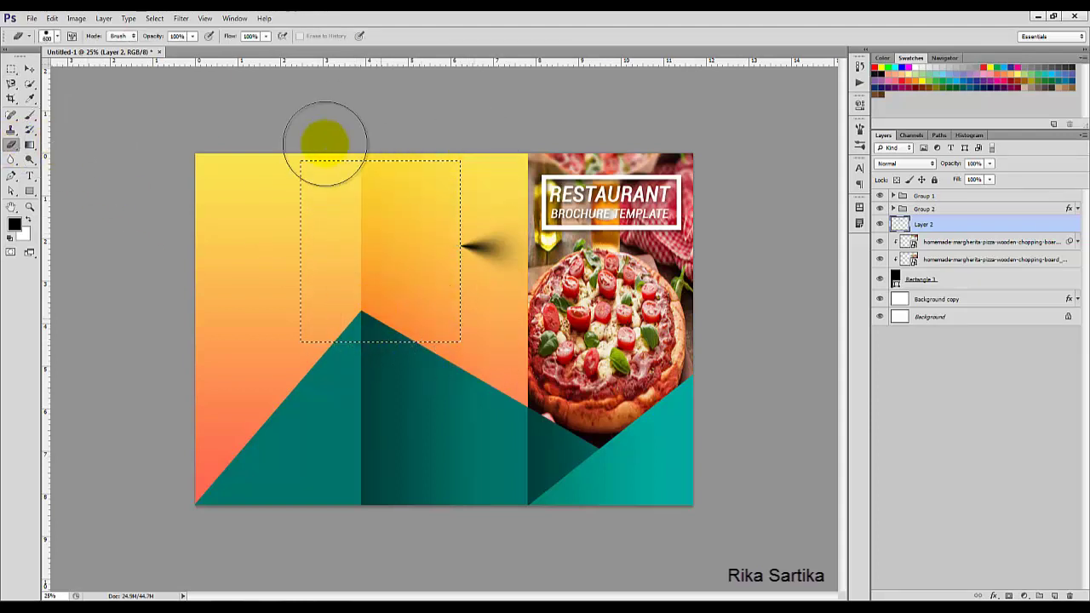
{"action": "left_click", "coordinate": [153, 17]}
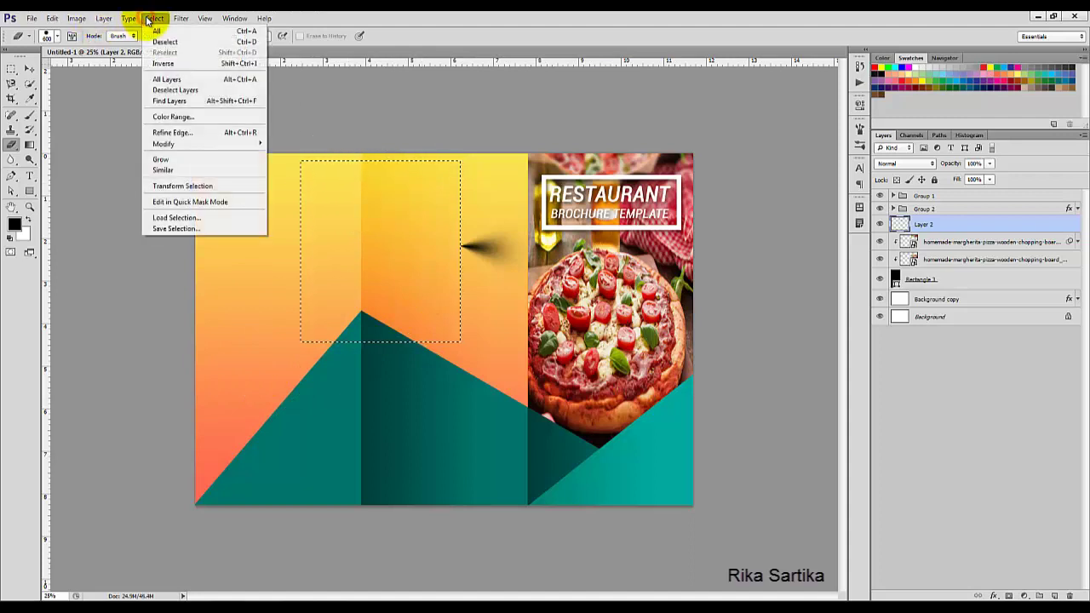
{"action": "left_click", "coordinate": [165, 41]}
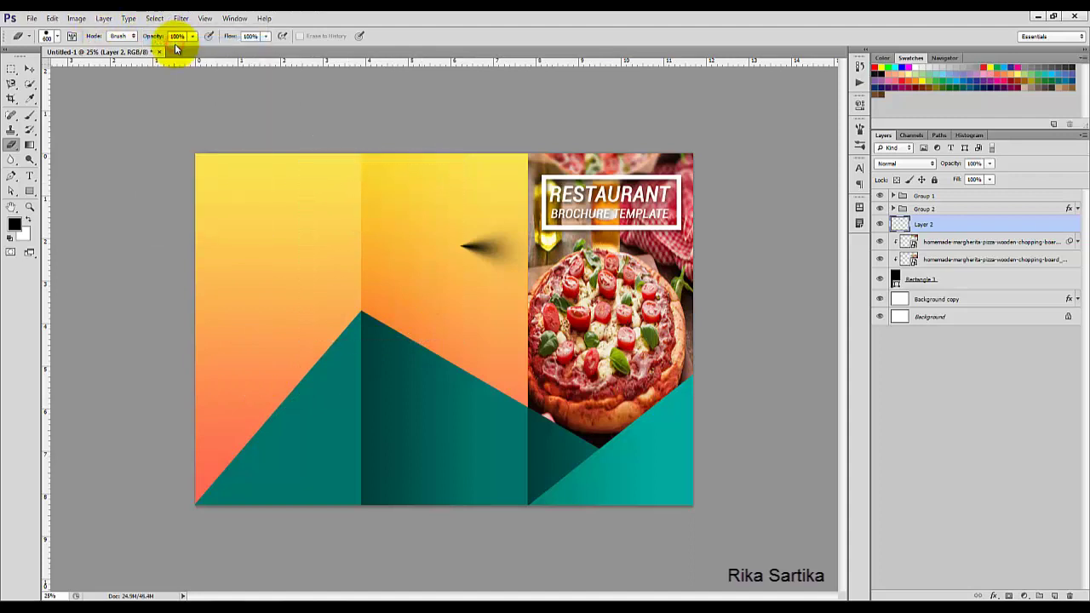
Move the remaining black wedge up in the second column, stretch it to about twice its width, and shift it back toward the pizza column
{"action": "left_click", "coordinate": [30, 68]}
{"action": "left_click_drag", "start_coordinate": [451, 224], "coordinate": [401, 186]}
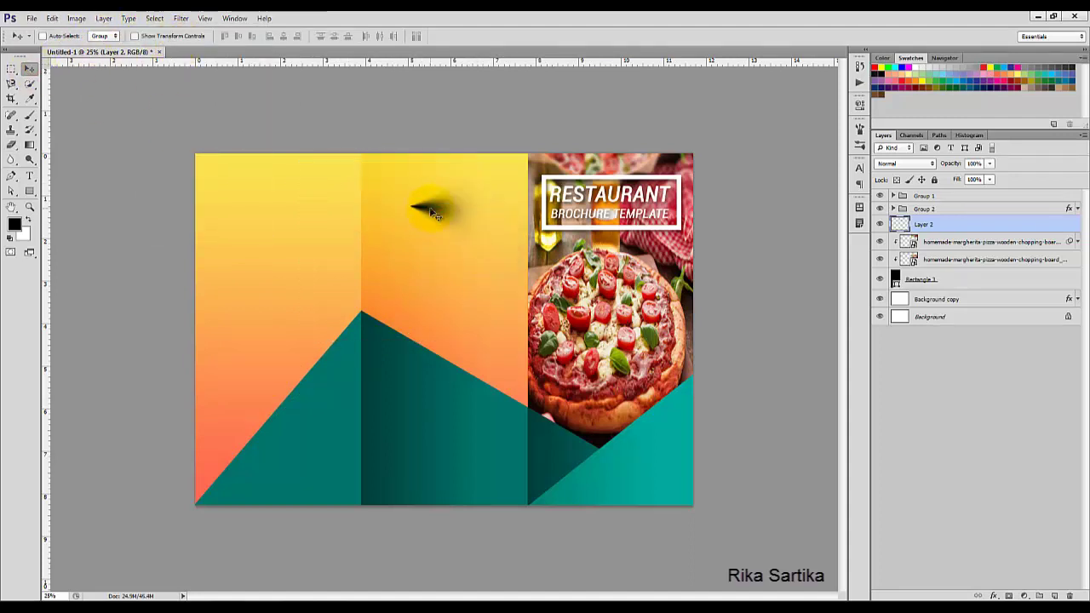
{"action": "left_click", "coordinate": [52, 18]}
{"action": "left_click", "coordinate": [141, 229]}
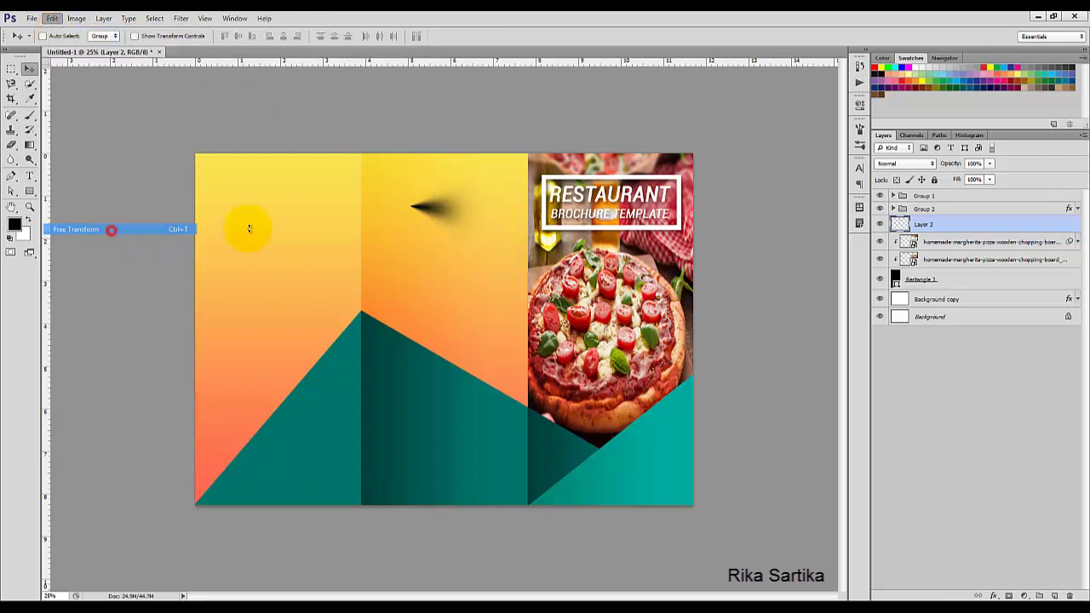
{"action": "left_click_drag", "start_coordinate": [409, 212], "coordinate": [320, 212]}
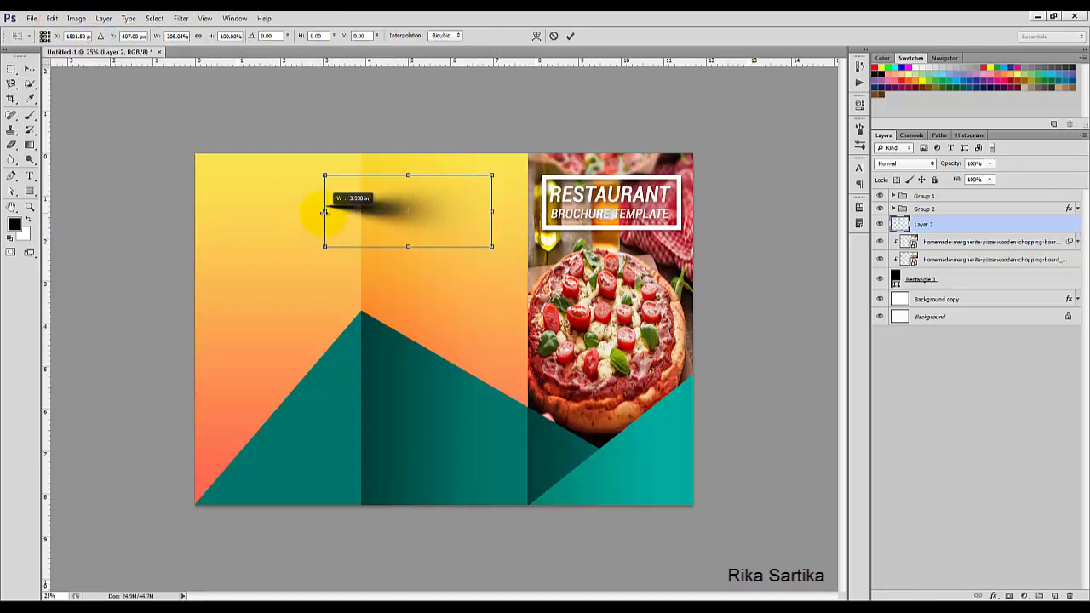
{"action": "left_click", "coordinate": [570, 36]}
{"action": "left_click_drag", "start_coordinate": [401, 211], "coordinate": [450, 215]}
Clear the upper half of the wedge with a rectangular selection, deselect, and nudge the resulting shadow slightly
{"action": "left_click", "coordinate": [11, 68]}
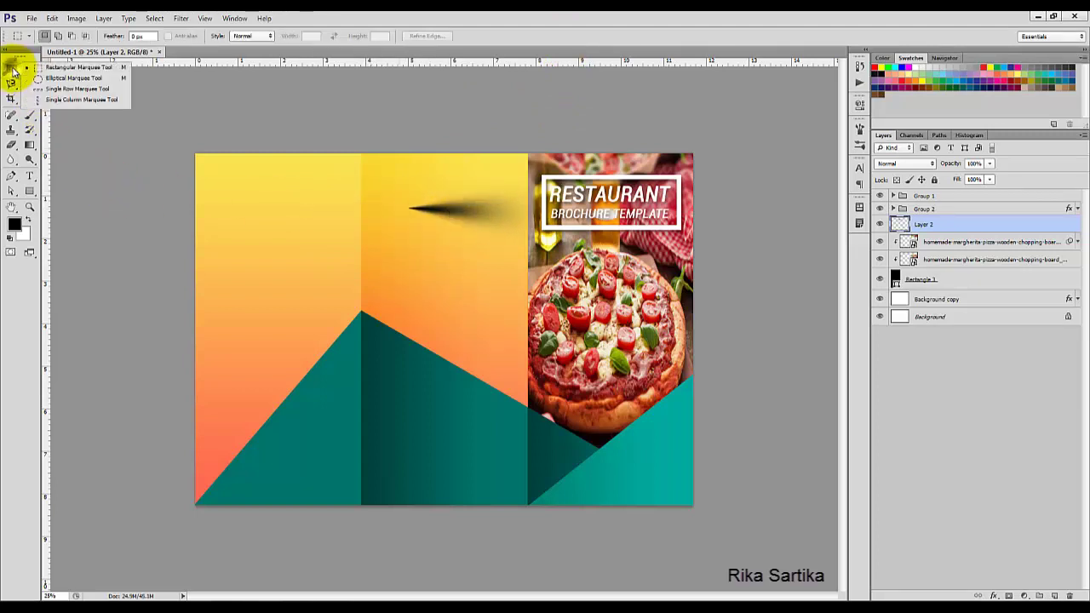
{"action": "left_click", "coordinate": [62, 68]}
{"action": "left_click_drag", "start_coordinate": [368, 167], "coordinate": [489, 208]}
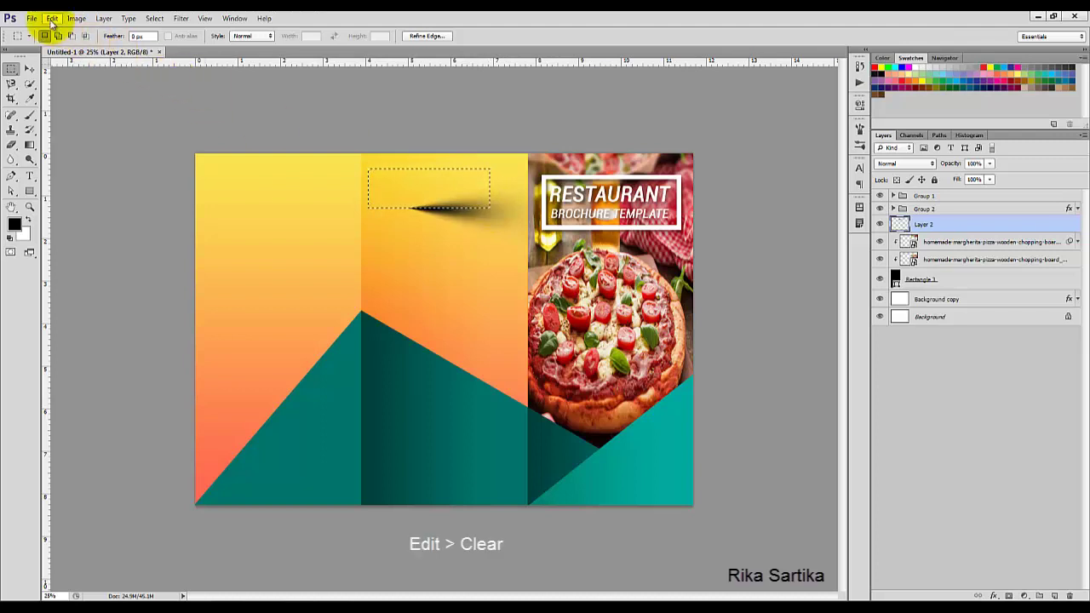
{"action": "left_click", "coordinate": [51, 19]}
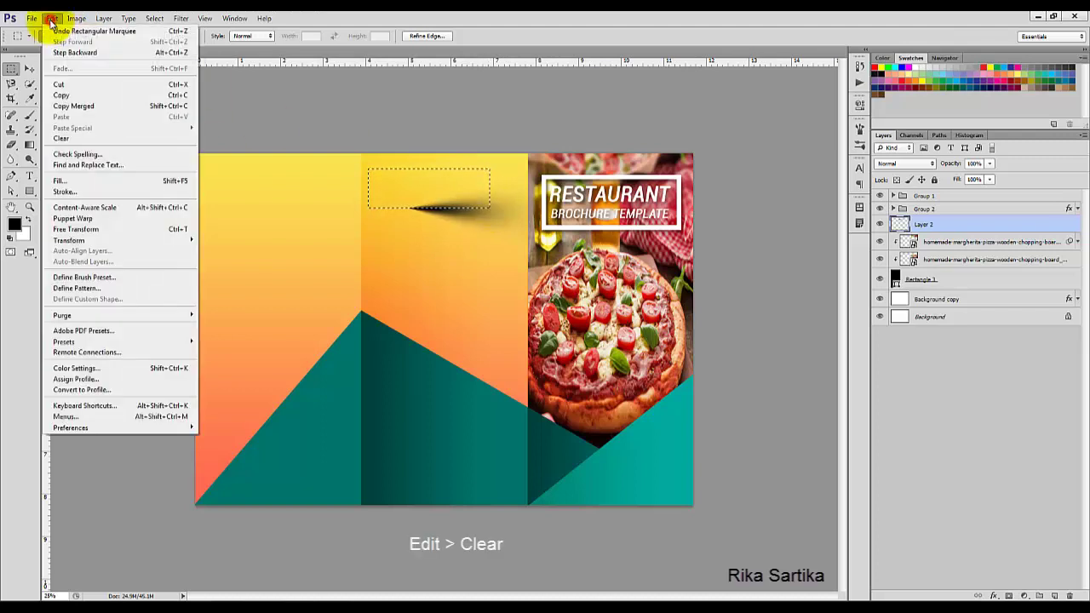
{"action": "left_click", "coordinate": [75, 141]}
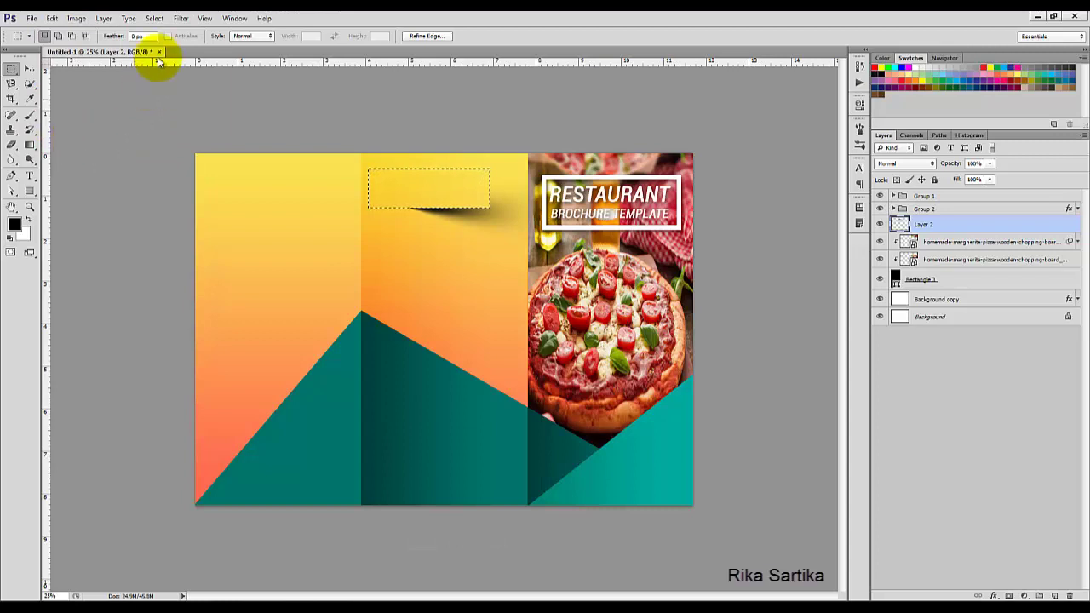
{"action": "left_click", "coordinate": [154, 19]}
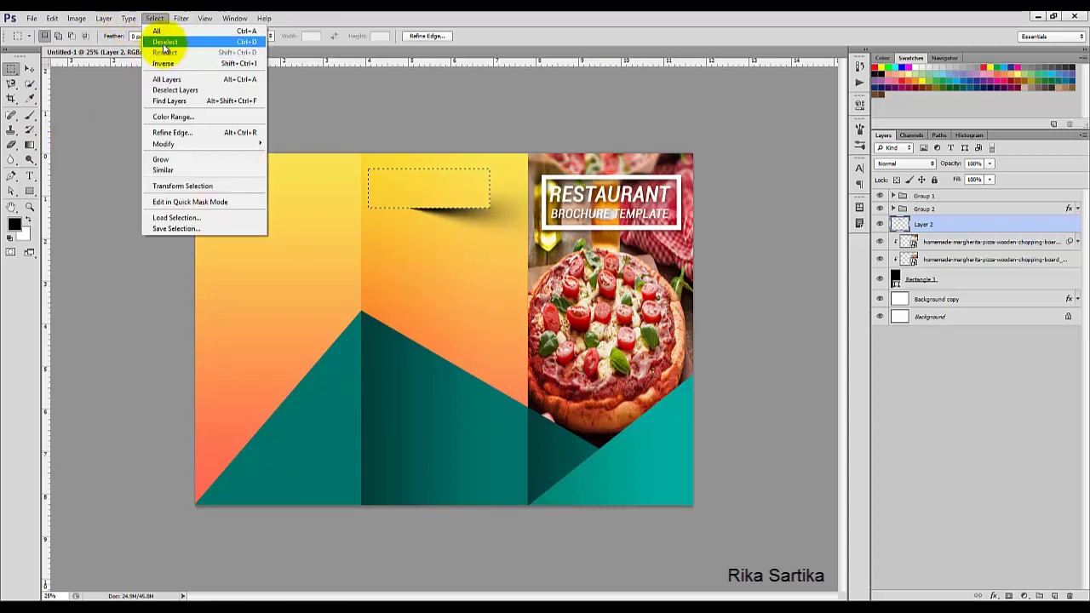
{"action": "left_click", "coordinate": [162, 42]}
{"action": "left_click", "coordinate": [29, 69]}
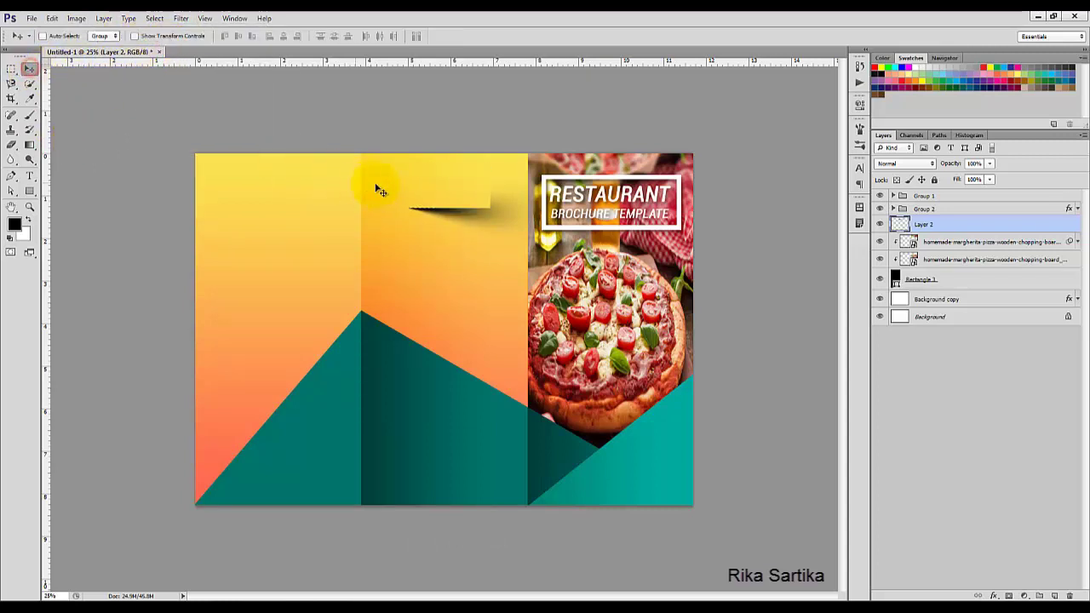
{"action": "left_click_drag", "start_coordinate": [430, 187], "coordinate": [433, 194]}
Add the horizontal text MENU above the wedge shadow and set its size to 30 pt
{"action": "left_click", "coordinate": [29, 175]}
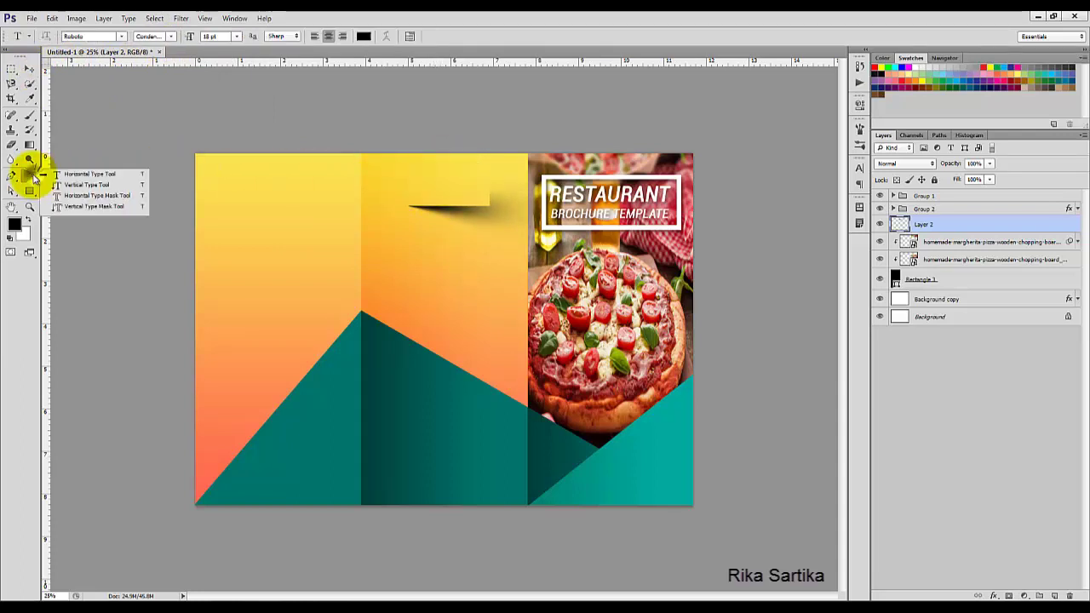
{"action": "left_click", "coordinate": [74, 177]}
{"action": "left_click", "coordinate": [408, 192]}
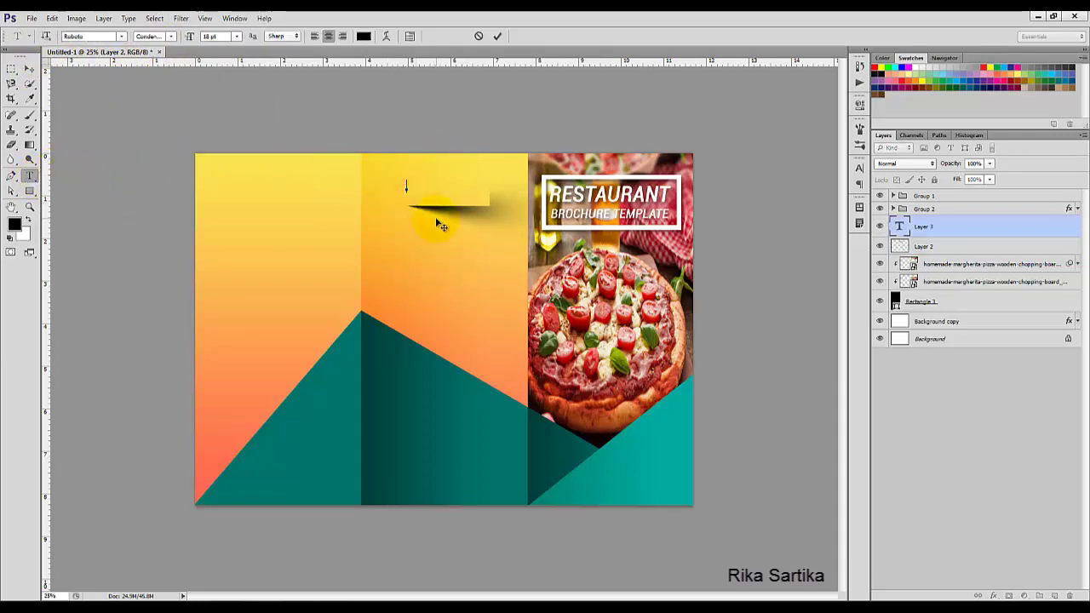
{"action": "type", "text": "MENU"}
{"action": "key", "text": "ctrl+a"}
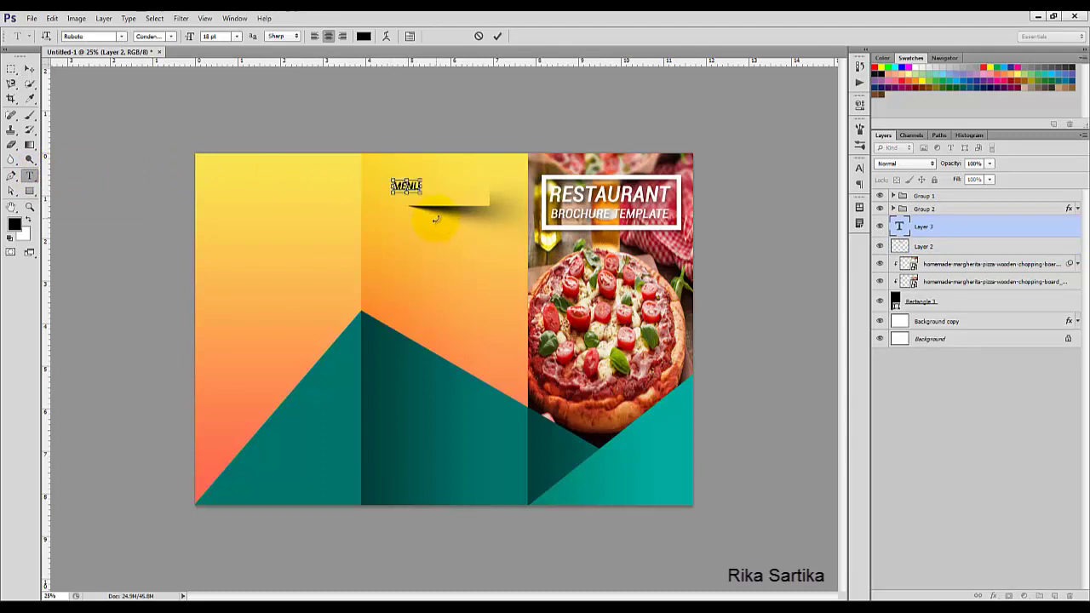
{"action": "left_click", "coordinate": [236, 36]}
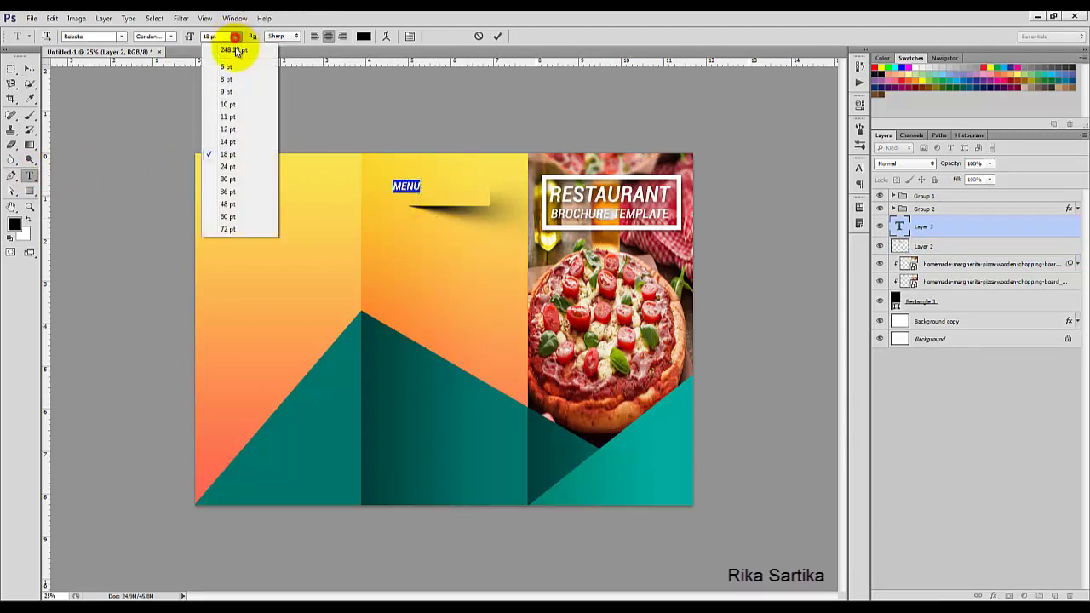
{"action": "left_click", "coordinate": [230, 180]}
{"action": "left_click", "coordinate": [497, 36]}
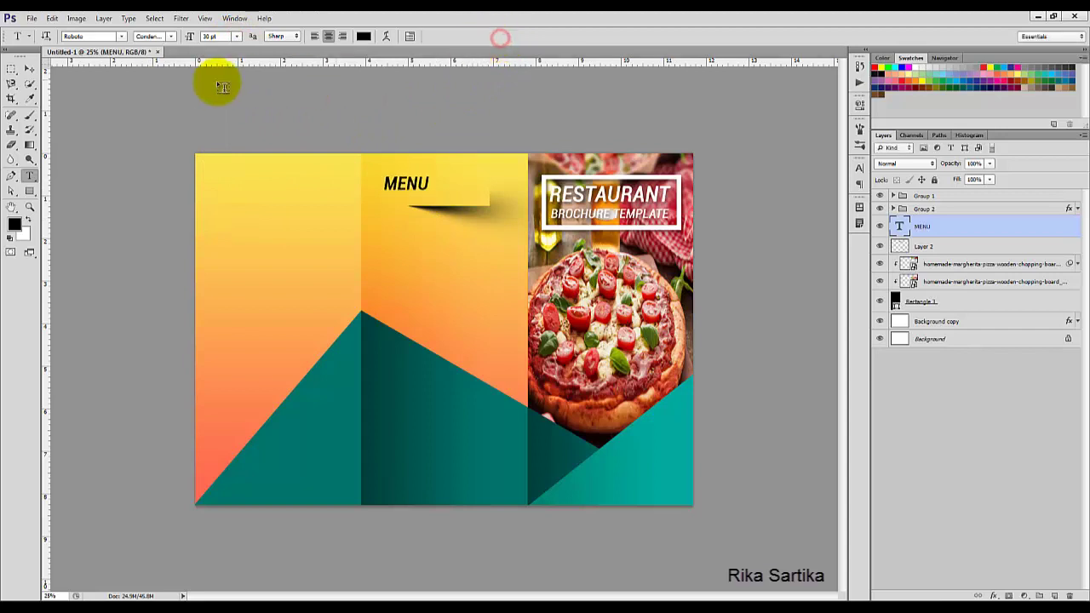
Move the MENU text about 1 in across and 0.2 in down onto the tab above the shadow, then nudge it right
{"action": "left_click", "coordinate": [29, 68]}
{"action": "left_click_drag", "start_coordinate": [395, 187], "coordinate": [433, 194]}
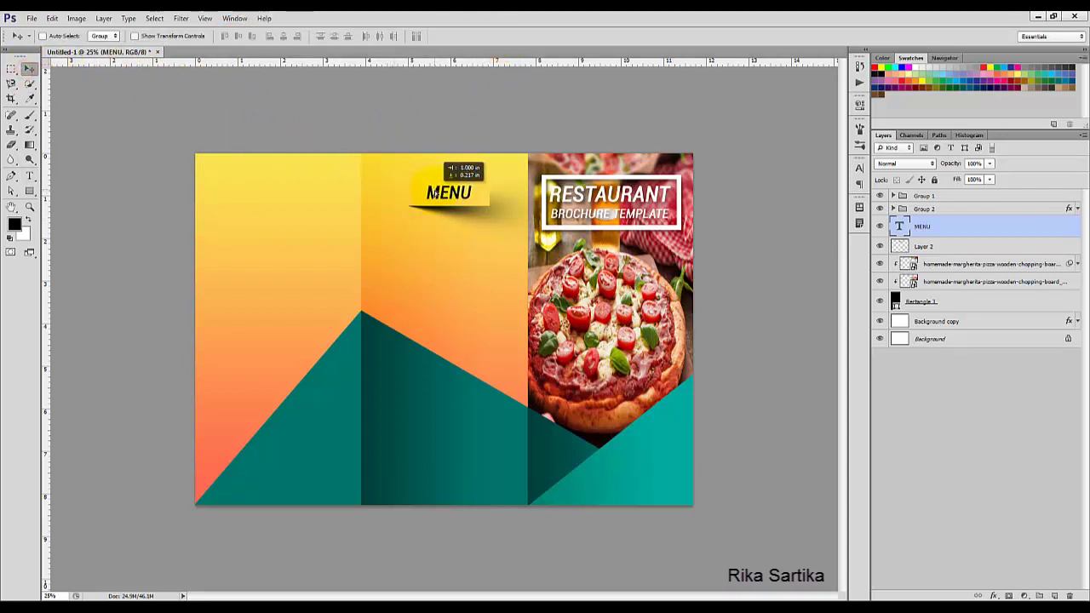
{"action": "key", "text": "Right"}
{"action": "key", "text": "Right"}
{"action": "key", "text": "Right"}
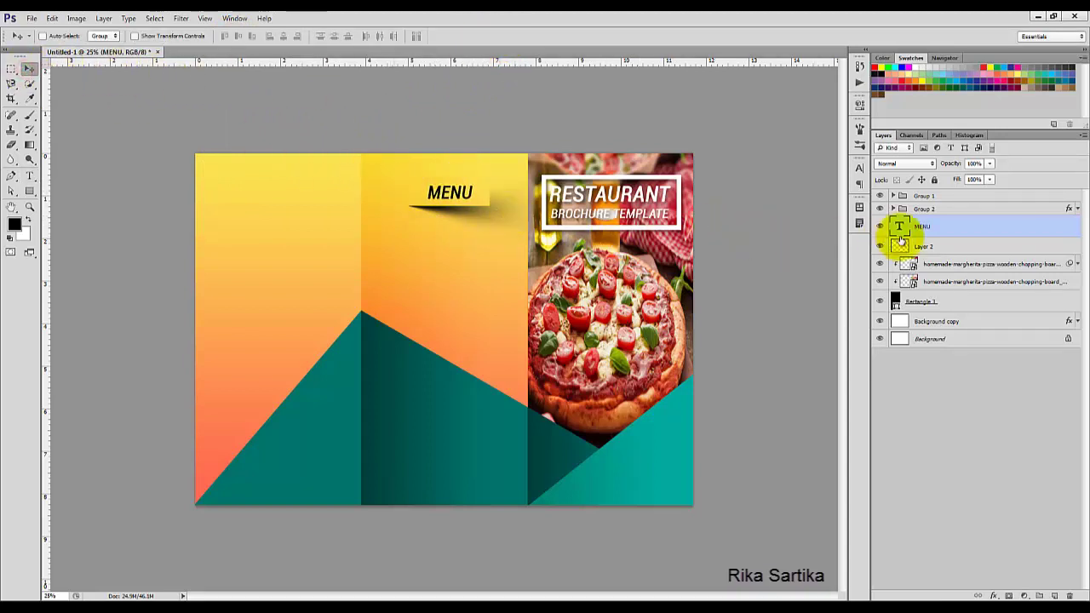
Give the MENU text layer a near-white Color Overlay, #fdfdfd
{"action": "right_click", "coordinate": [956, 228]}
{"action": "left_click", "coordinate": [895, 185]}
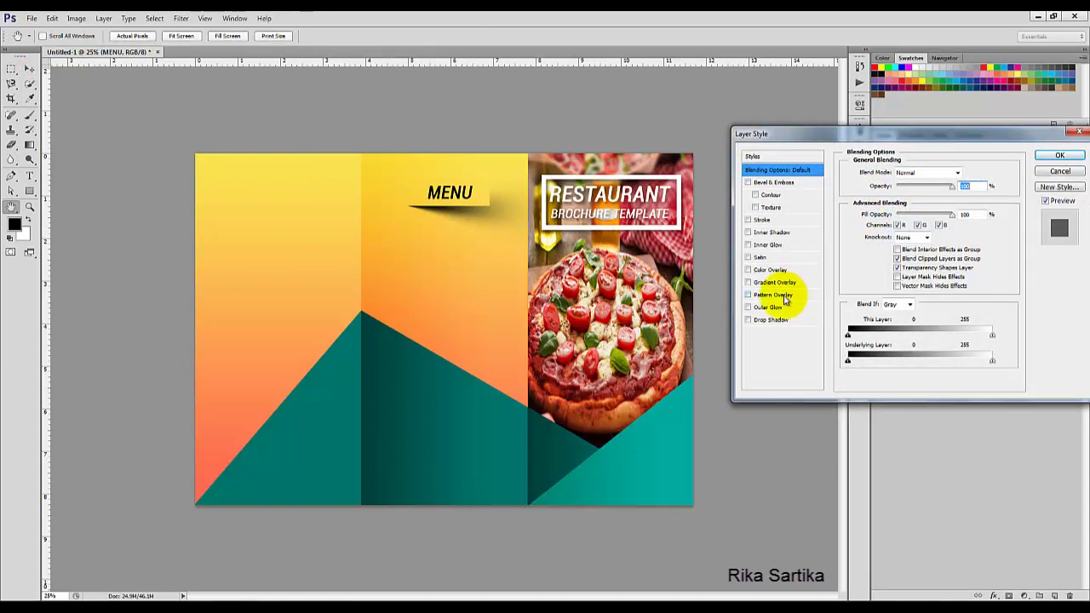
{"action": "left_click", "coordinate": [770, 269]}
{"action": "left_click", "coordinate": [967, 169]}
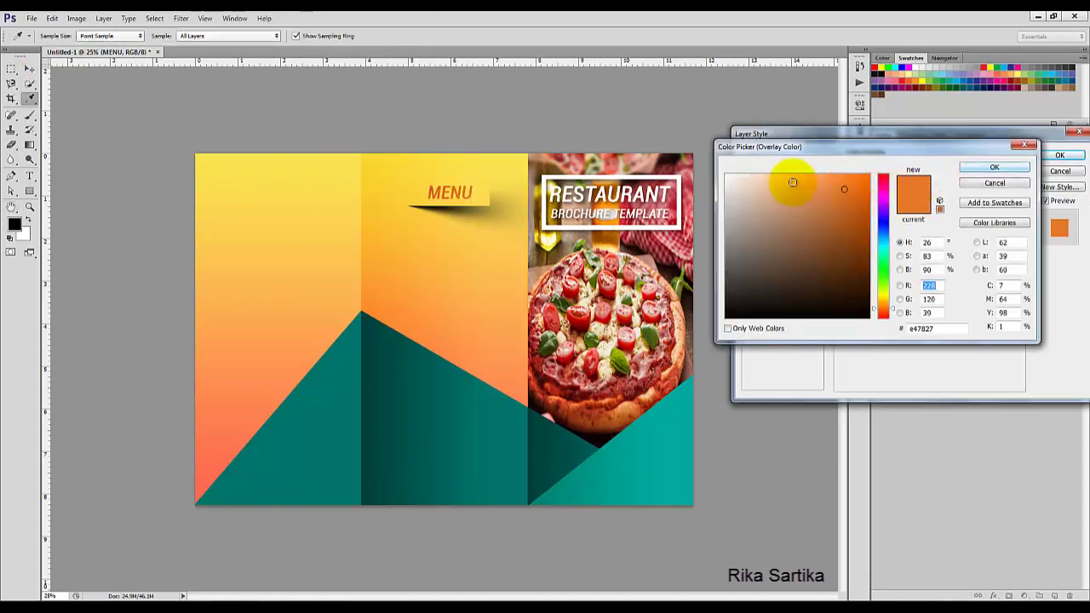
{"action": "left_click", "coordinate": [725, 174]}
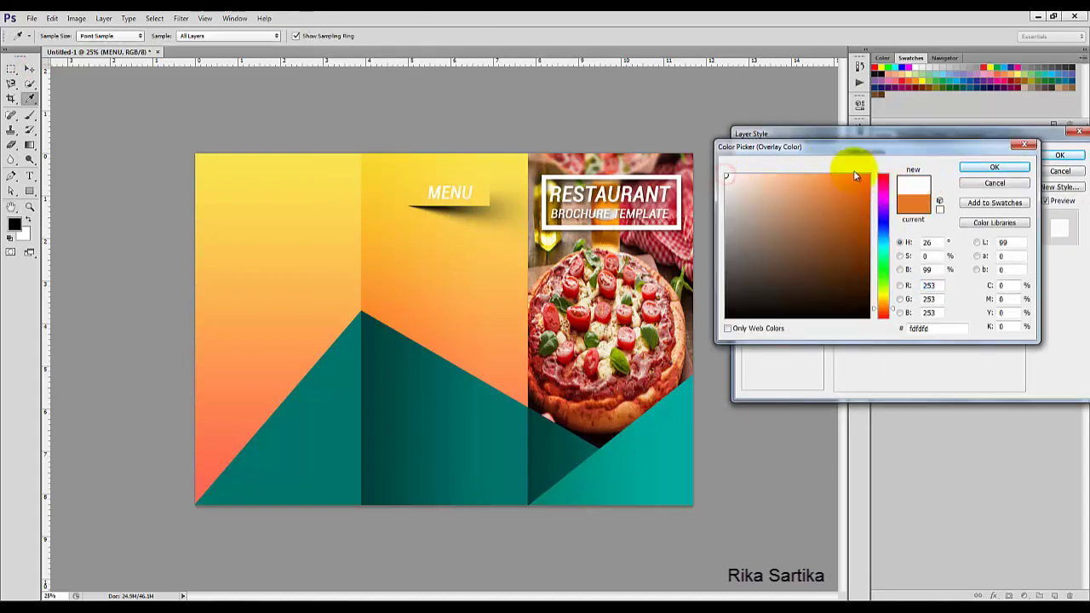
{"action": "left_click", "coordinate": [980, 167]}
Add a Drop Shadow to the MENU text with a 120° angle and no global light, then collapse the layer's effects
{"action": "left_click", "coordinate": [770, 320]}
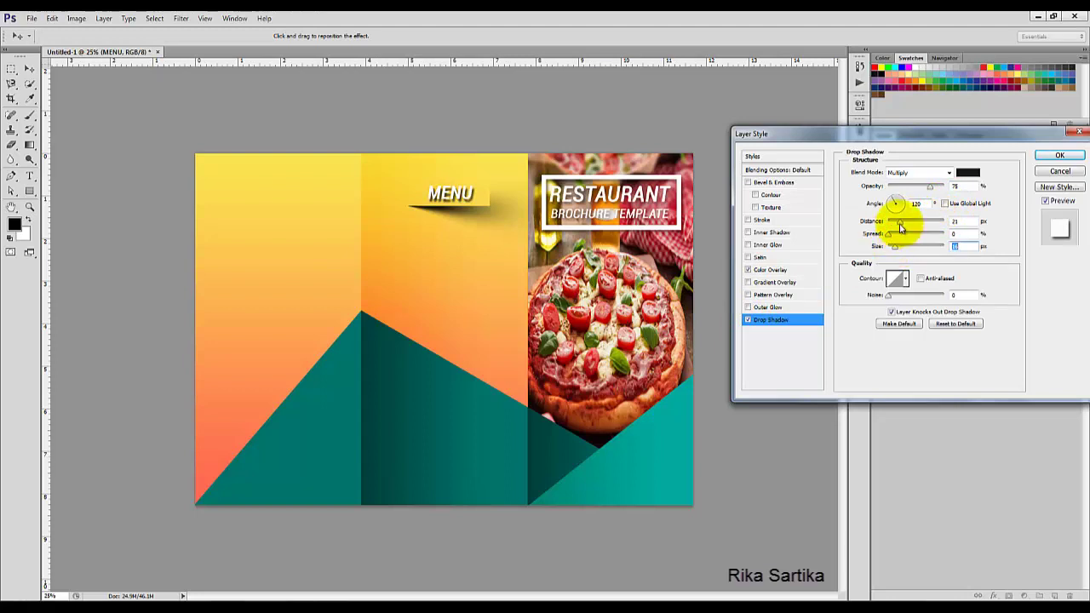
{"action": "left_click", "coordinate": [1059, 155]}
{"action": "left_click", "coordinate": [1078, 227]}
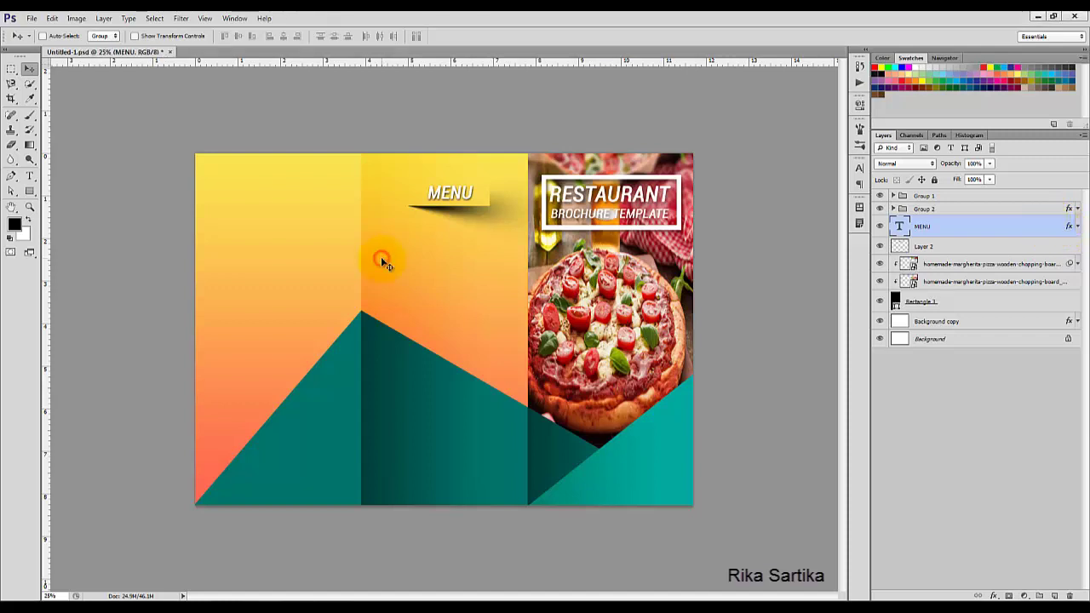
Add the horizontal text AMERICAN FAVOURITE at 12 pt and place it below the MENU heading, near the middle column's left edge
{"action": "left_click_drag", "start_coordinate": [29, 176], "coordinate": [124, 185]}
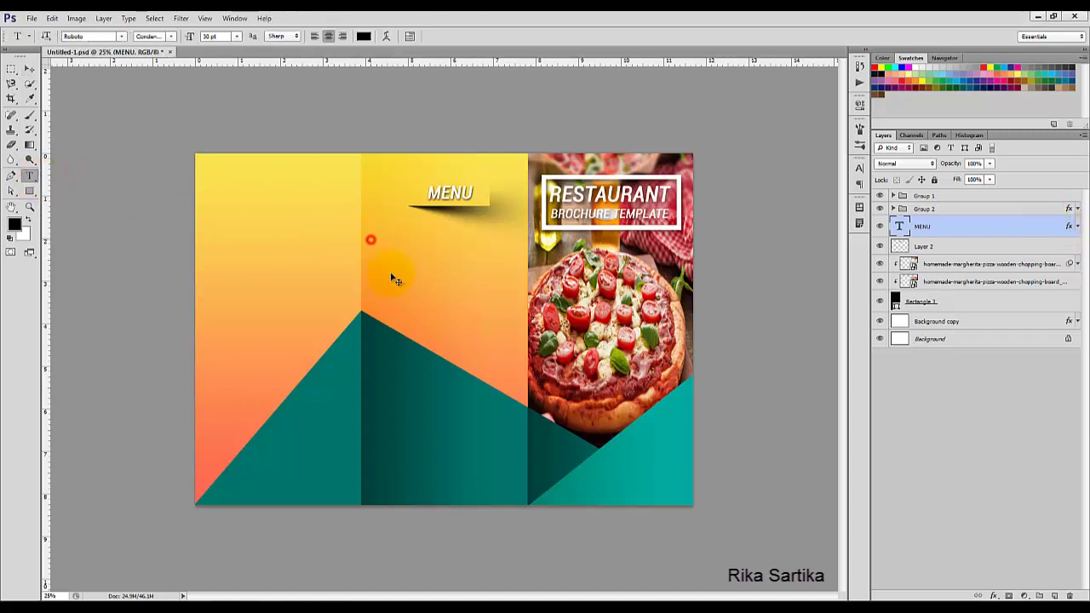
{"action": "left_click", "coordinate": [370, 239]}
{"action": "type", "text": "AMERICAN"}
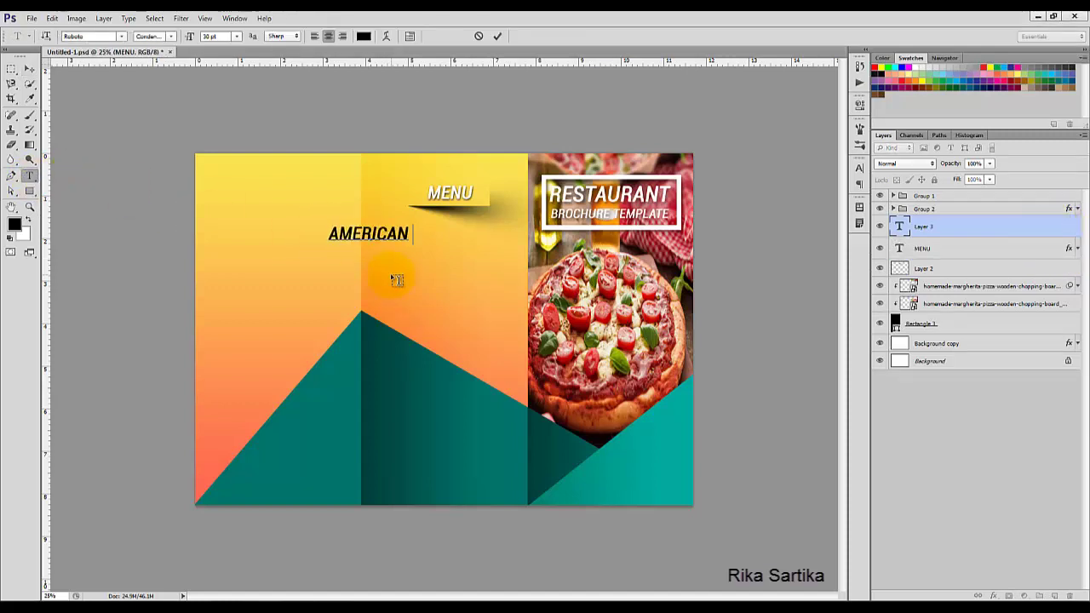
{"action": "type", "text": " FAVOURITE"}
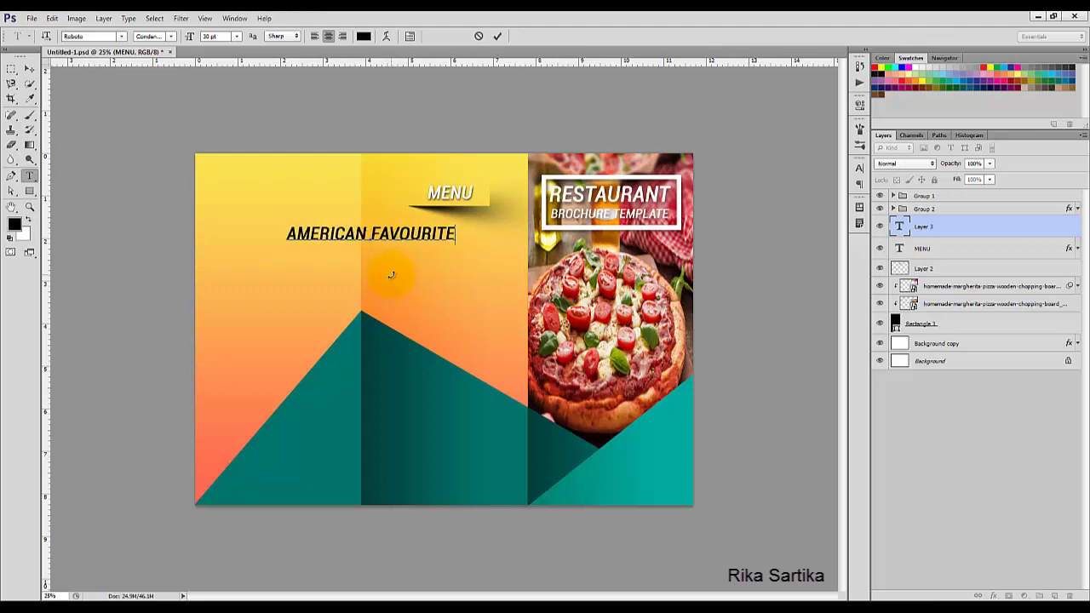
{"action": "key", "text": "ctrl+a"}
{"action": "left_click", "coordinate": [237, 36]}
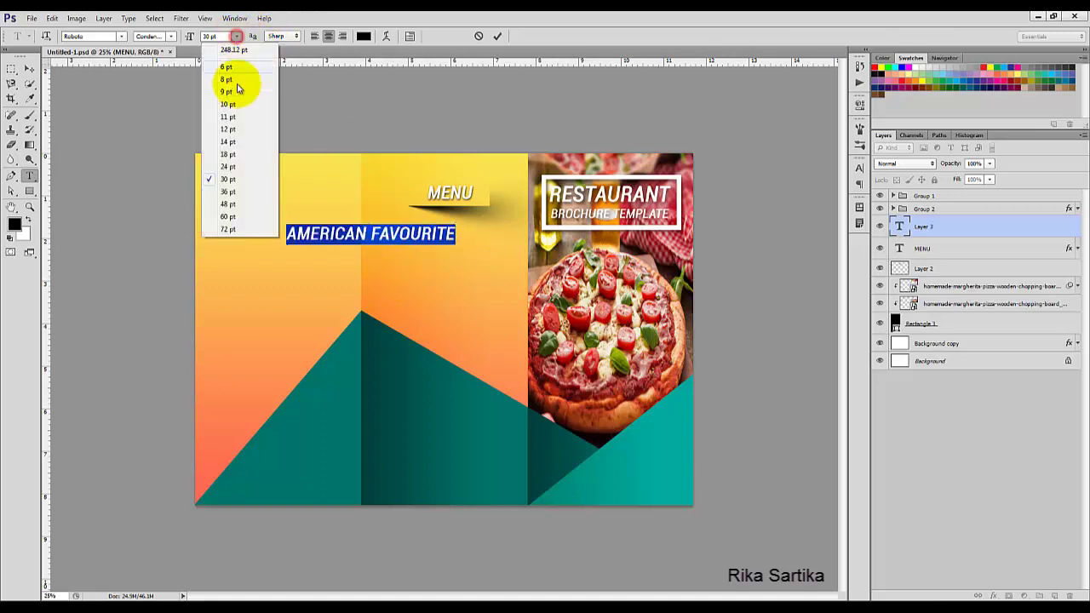
{"action": "left_click", "coordinate": [235, 114]}
{"action": "left_click", "coordinate": [497, 36]}
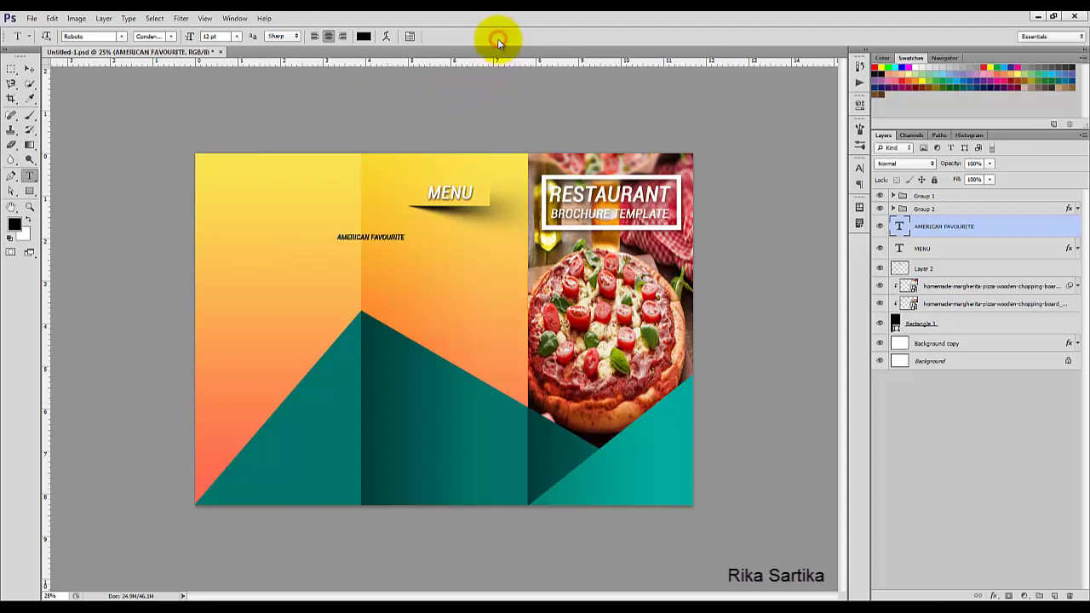
{"action": "left_click", "coordinate": [29, 68]}
{"action": "left_click_drag", "start_coordinate": [377, 239], "coordinate": [442, 252]}
Add a Lorem Ipsum paragraph box under AMERICAN FAVOURITE, set to 9 pt Thin and right-aligned, and nudge it up
{"action": "left_click", "coordinate": [29, 176]}
{"action": "left_click", "coordinate": [81, 173]}
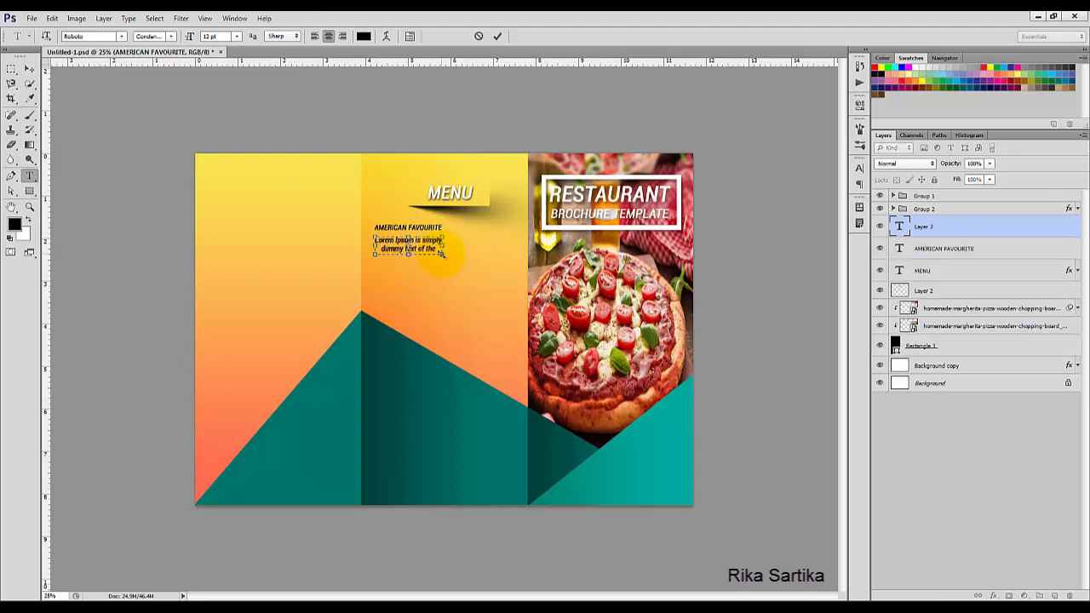
{"action": "left_click", "coordinate": [236, 35]}
{"action": "left_click", "coordinate": [227, 89]}
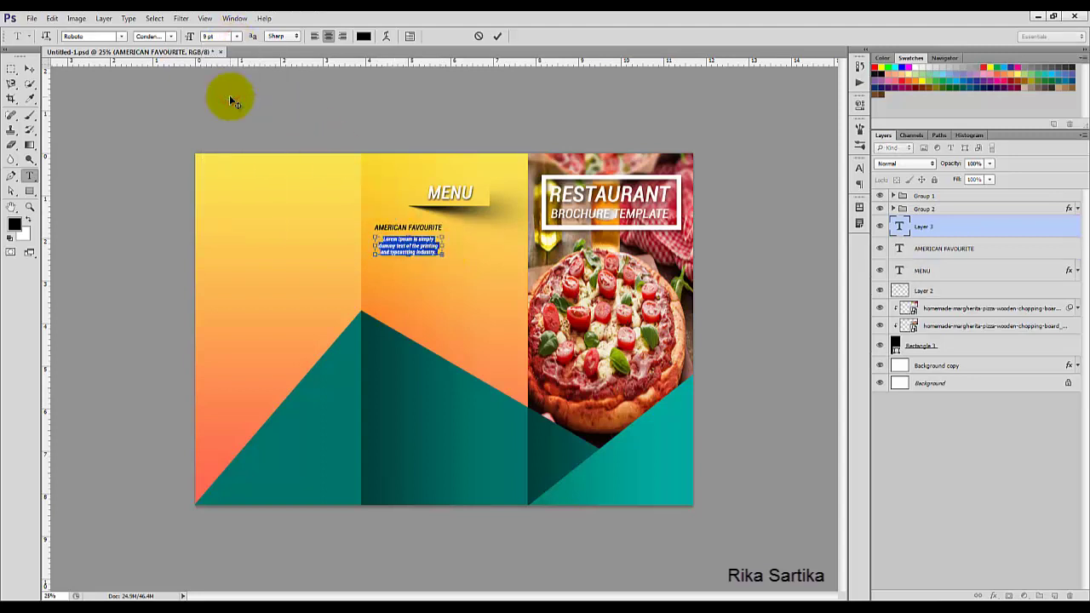
{"action": "left_click", "coordinate": [341, 35]}
{"action": "left_click", "coordinate": [170, 36]}
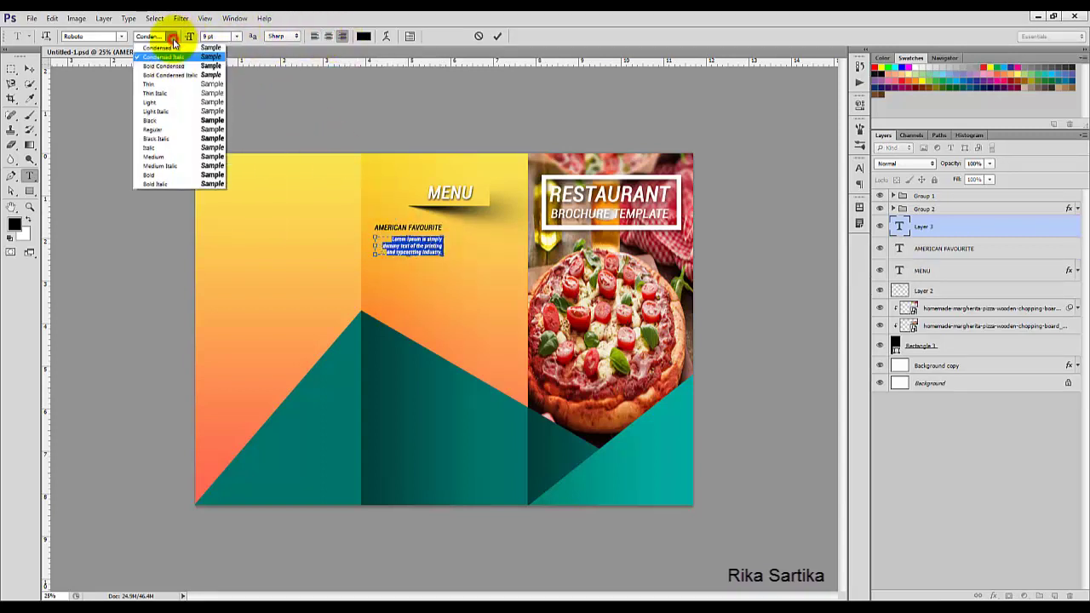
{"action": "left_click", "coordinate": [170, 84]}
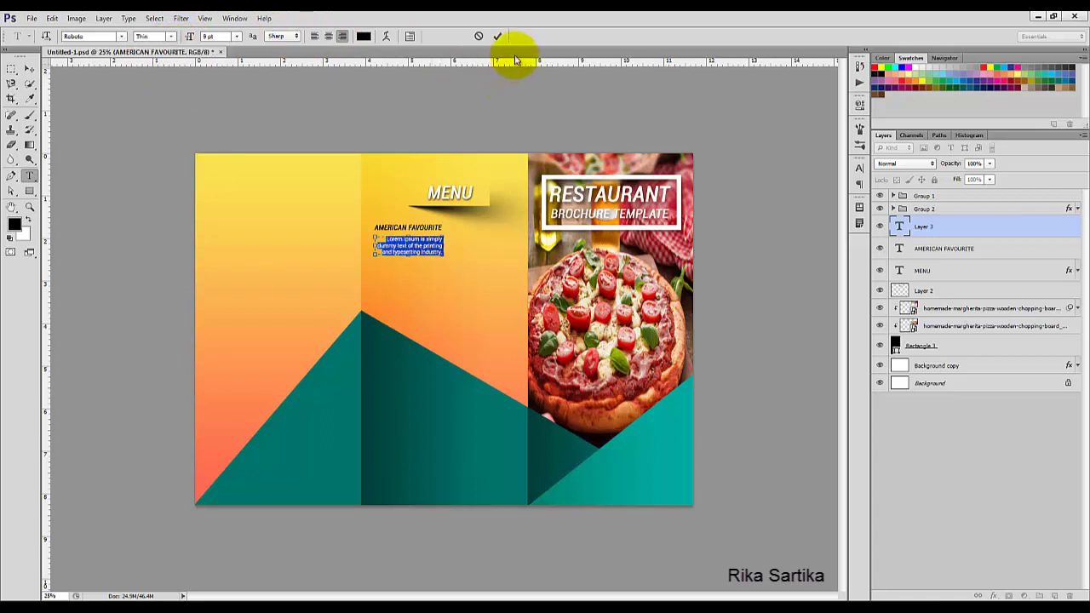
{"action": "left_click", "coordinate": [499, 37]}
{"action": "left_click", "coordinate": [29, 68]}
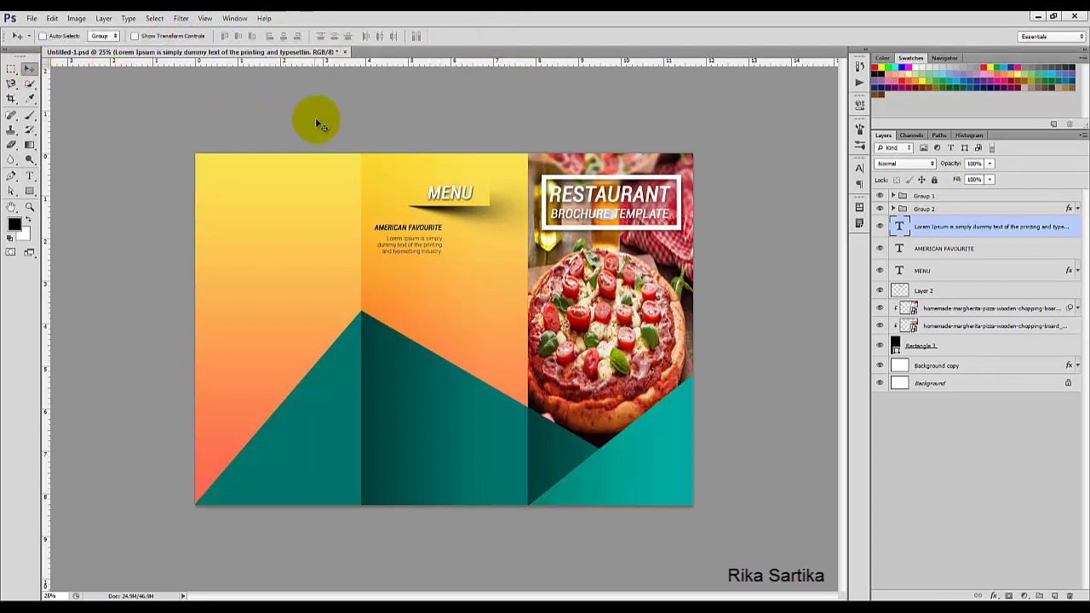
Add the price text $25 in 36 pt Condensed Italic and place it to the right of the item's description
{"action": "left_click", "coordinate": [29, 176]}
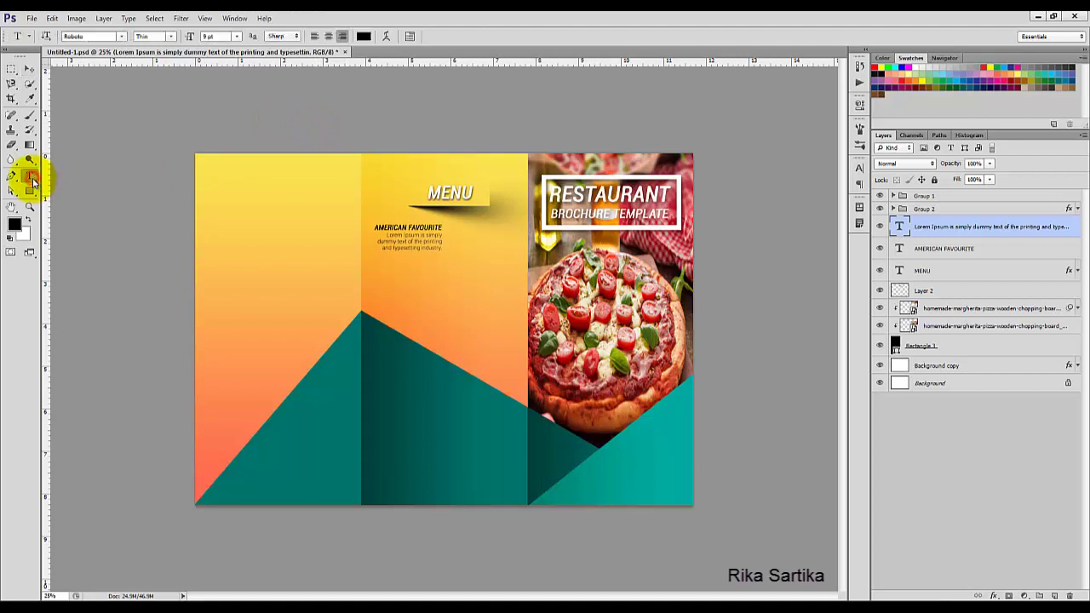
{"action": "left_click", "coordinate": [467, 237]}
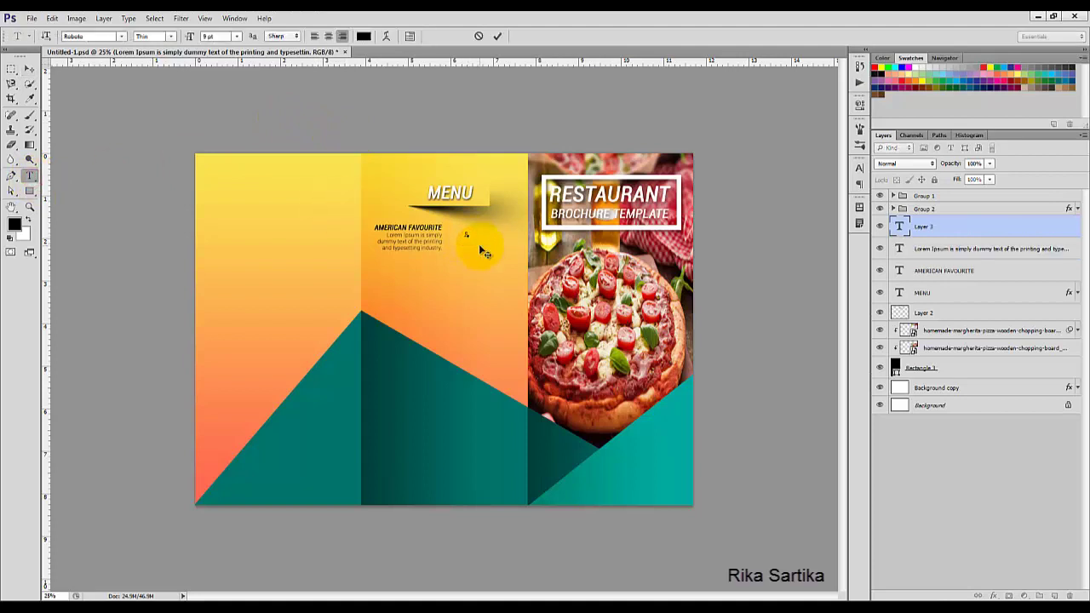
{"action": "type", "text": "$20"}
{"action": "key", "text": "ctrl+a"}
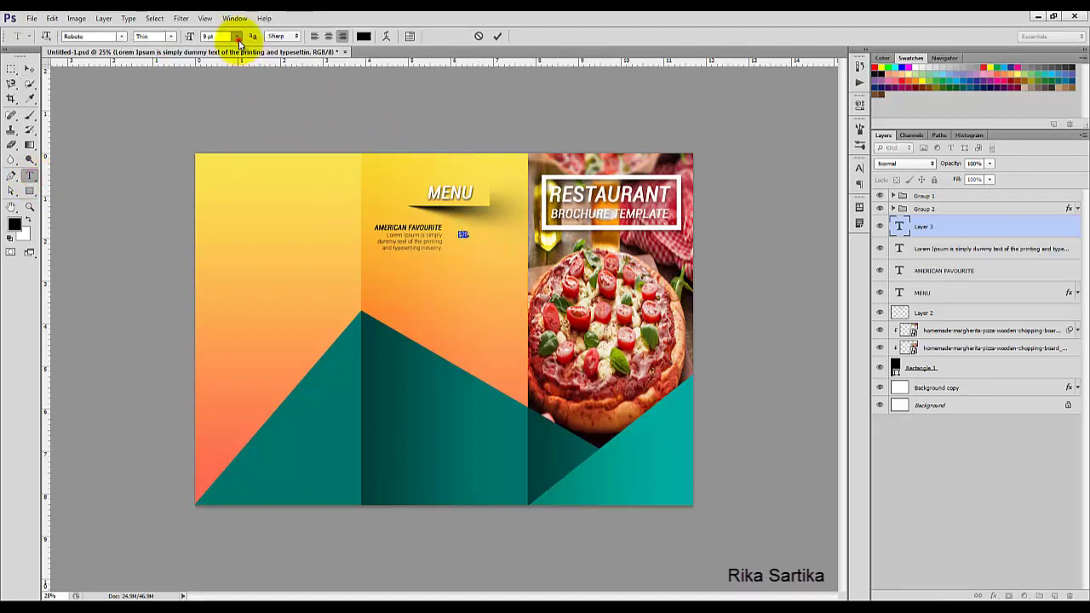
{"action": "left_click", "coordinate": [237, 37]}
{"action": "left_click", "coordinate": [238, 193]}
{"action": "left_click", "coordinate": [171, 36]}
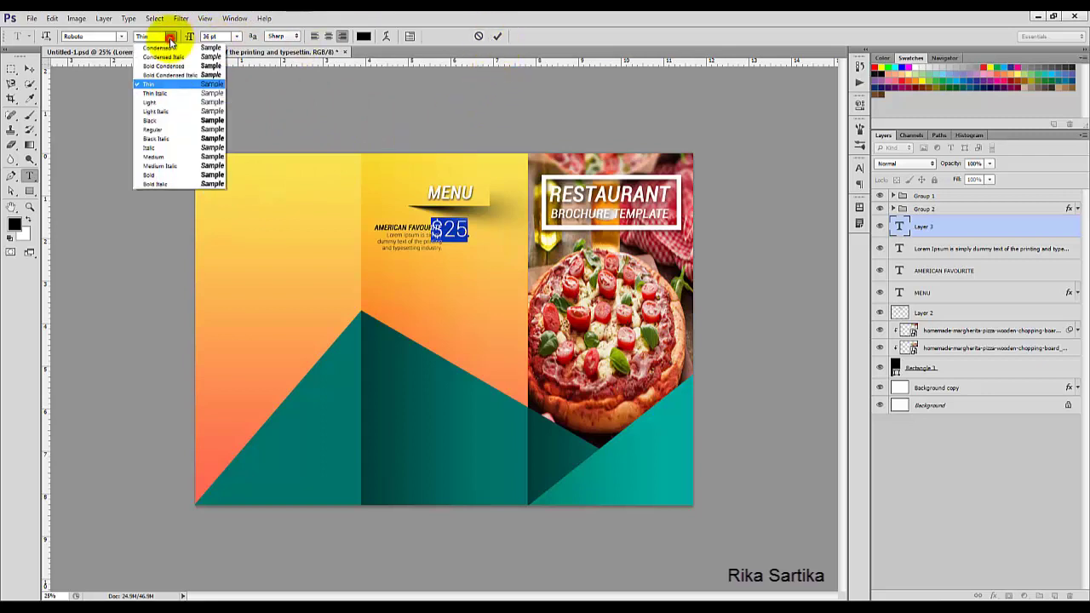
{"action": "left_click", "coordinate": [174, 66]}
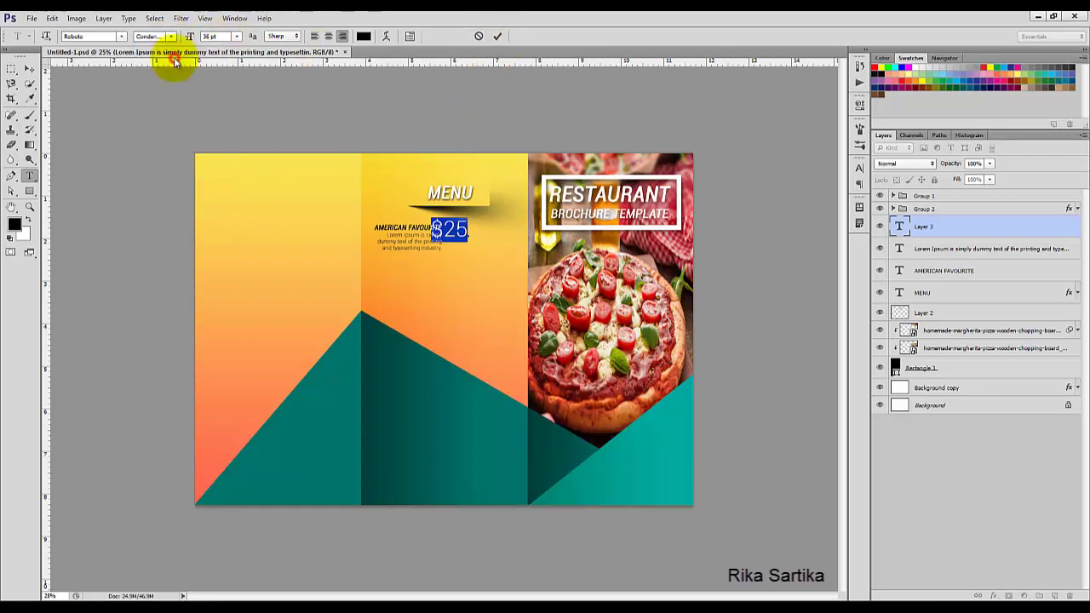
{"action": "left_click", "coordinate": [496, 37]}
{"action": "left_click", "coordinate": [29, 69]}
{"action": "left_click_drag", "start_coordinate": [455, 225], "coordinate": [496, 234]}
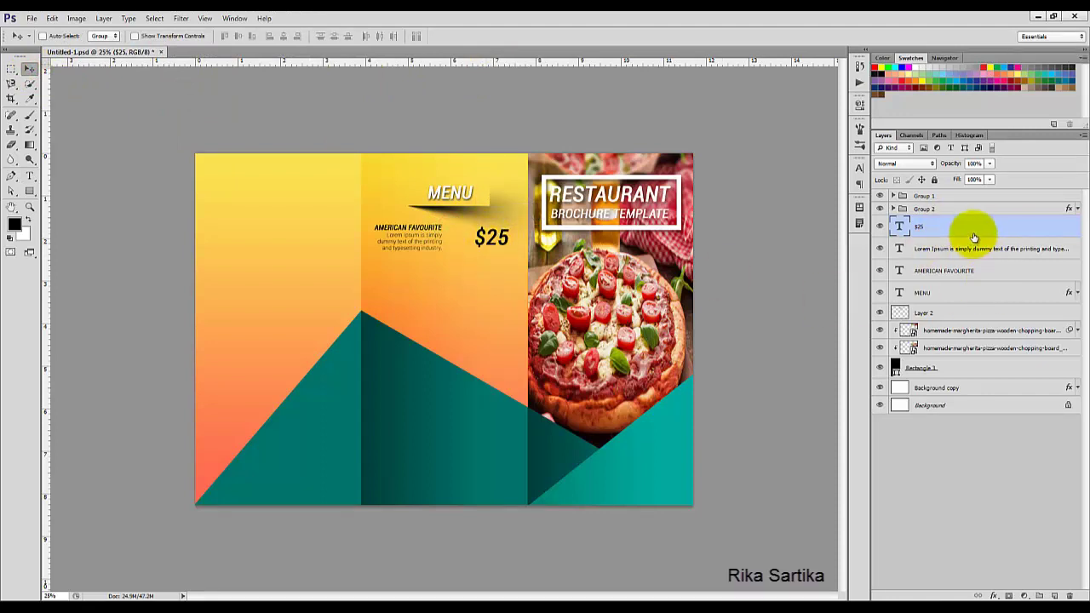
Group the $25, Lorem Ipsum and AMERICAN FAVOURITE text layers, and toggle the group's visibility to check its contents
{"action": "left_click", "coordinate": [953, 270], "text": "shift"}
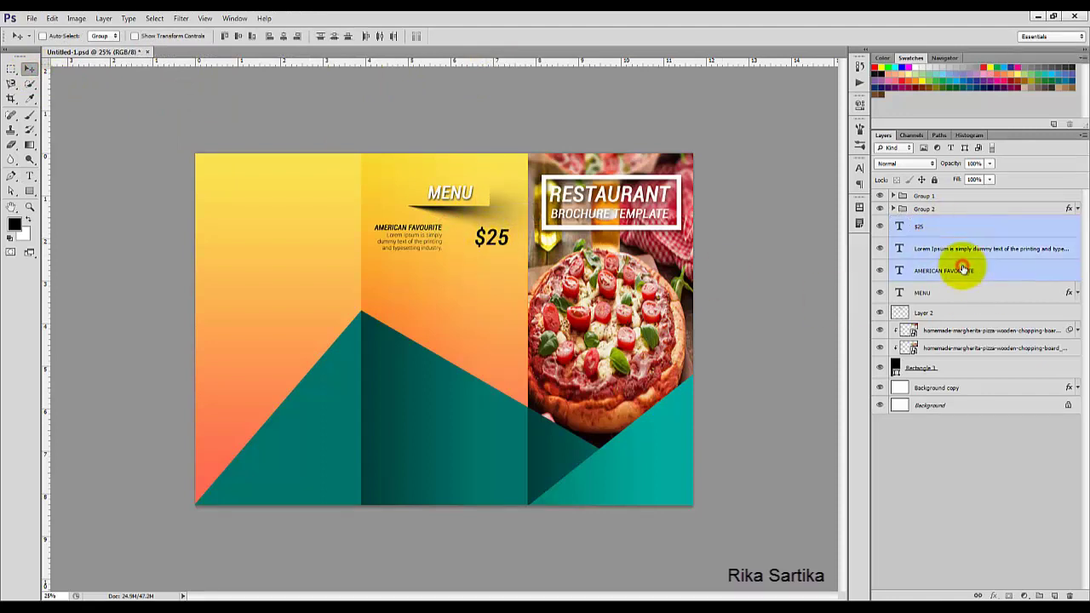
{"action": "left_click", "coordinate": [103, 18]}
{"action": "left_click", "coordinate": [164, 223]}
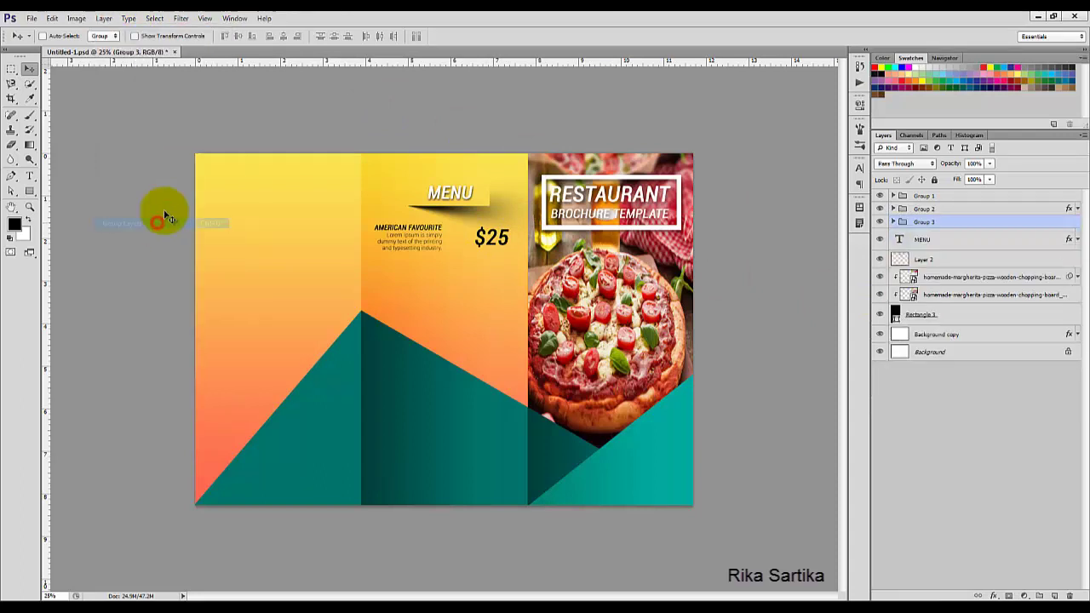
{"action": "left_click", "coordinate": [881, 222]}
{"action": "left_click", "coordinate": [880, 222]}
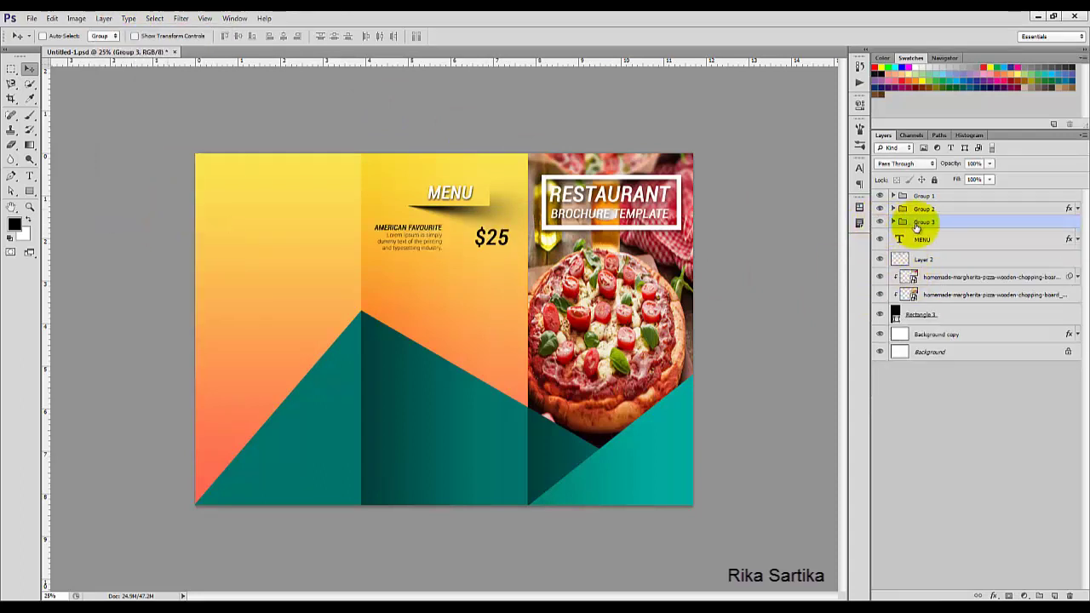
Duplicate the menu item group and place the copy directly below the first item
{"action": "right_click", "coordinate": [949, 222]}
{"action": "left_click", "coordinate": [974, 248]}
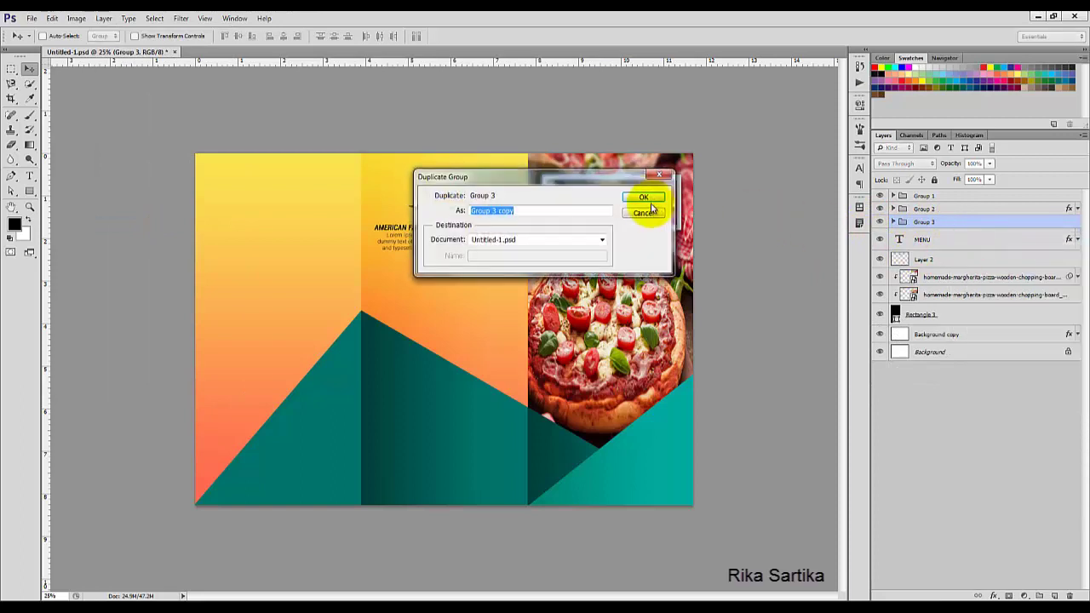
{"action": "left_click", "coordinate": [641, 195]}
{"action": "left_click_drag", "start_coordinate": [401, 260], "coordinate": [403, 275]}
Duplicate the second menu item group and place the copy below it as the third item
{"action": "right_click", "coordinate": [962, 223]}
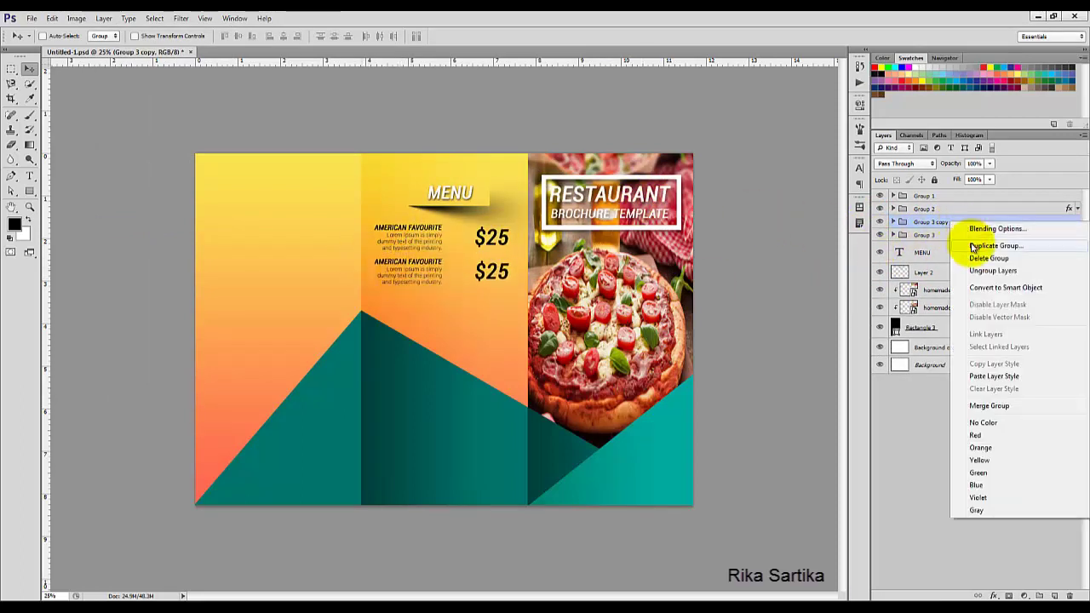
{"action": "left_click", "coordinate": [969, 245]}
{"action": "left_click", "coordinate": [642, 201]}
{"action": "left_click_drag", "start_coordinate": [407, 293], "coordinate": [425, 308]}
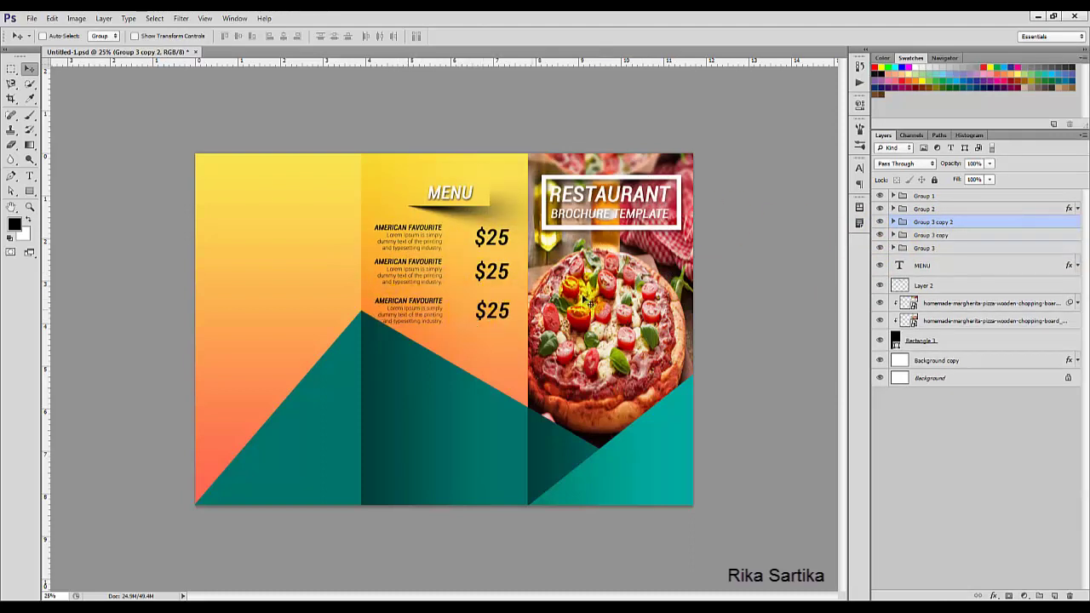
Duplicate the third menu item group, place the copy below it as the fourth item, and bring that group to the top of the layer stack
{"action": "right_click", "coordinate": [958, 221]}
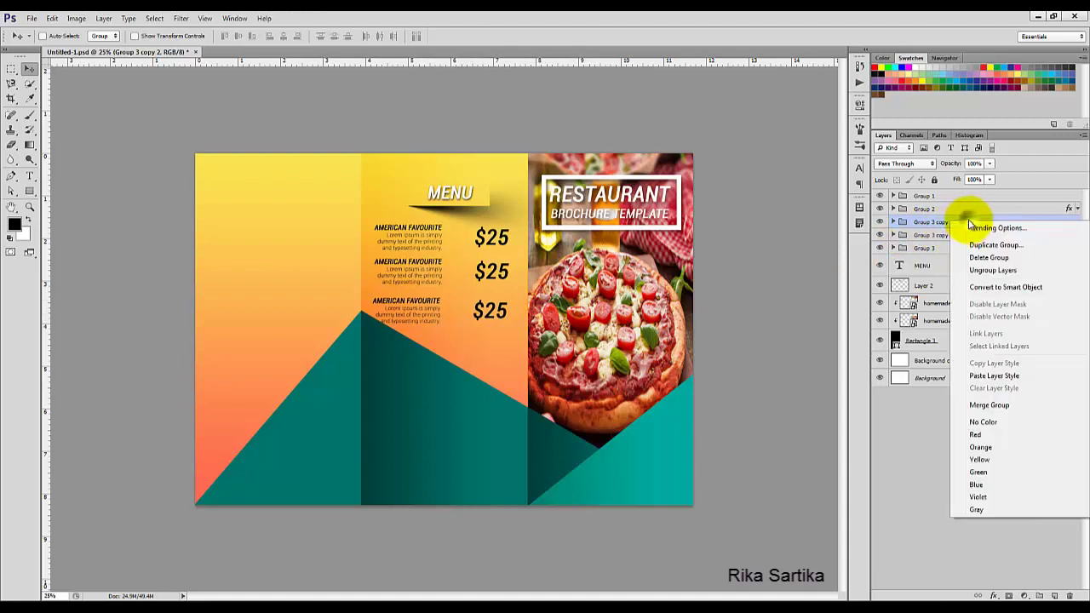
{"action": "left_click", "coordinate": [971, 241]}
{"action": "left_click", "coordinate": [659, 199]}
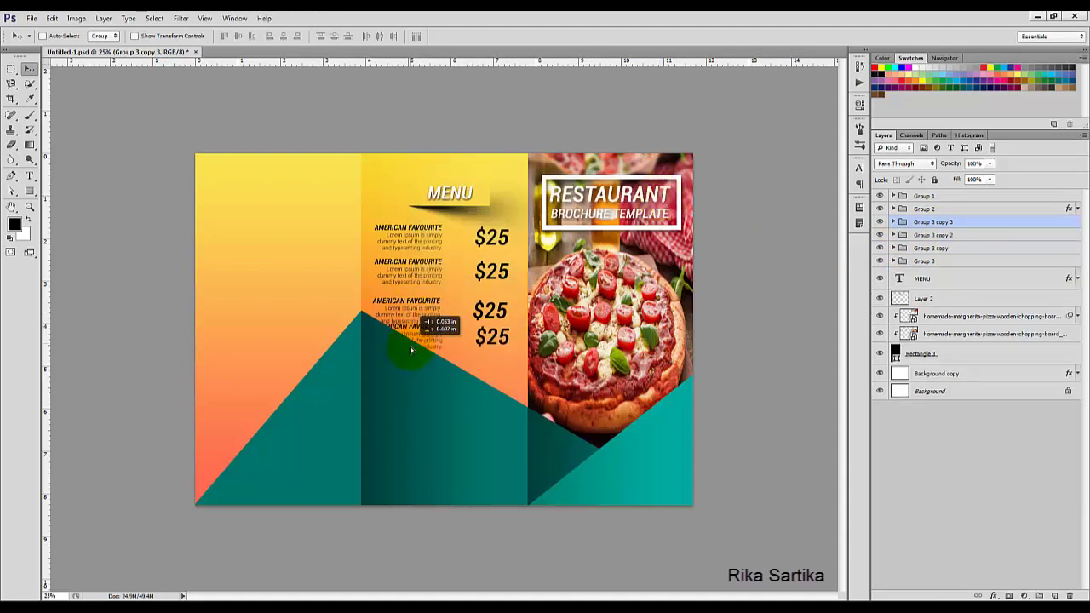
{"action": "left_click_drag", "start_coordinate": [410, 347], "coordinate": [410, 352]}
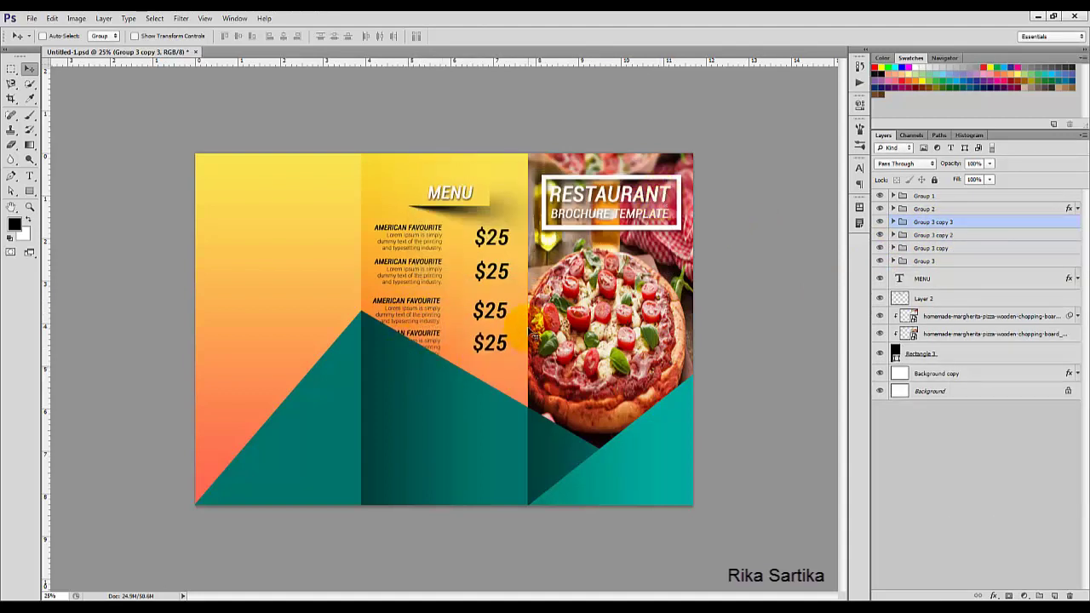
{"action": "left_click_drag", "start_coordinate": [945, 221], "coordinate": [954, 194]}
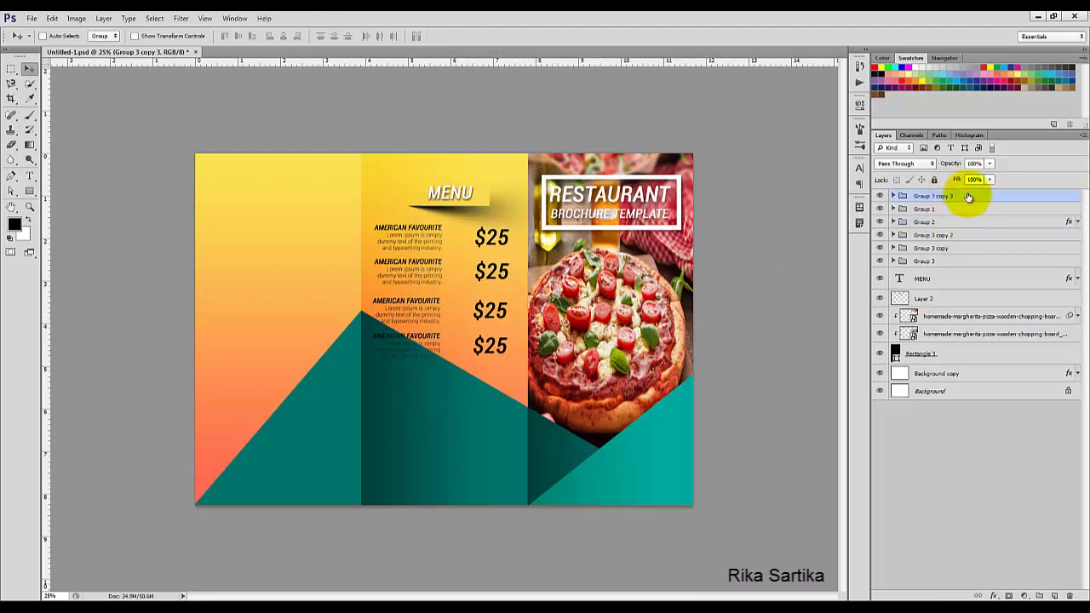
Change the second menu item's price to $35 and collapse its group
{"action": "left_click", "coordinate": [29, 175]}
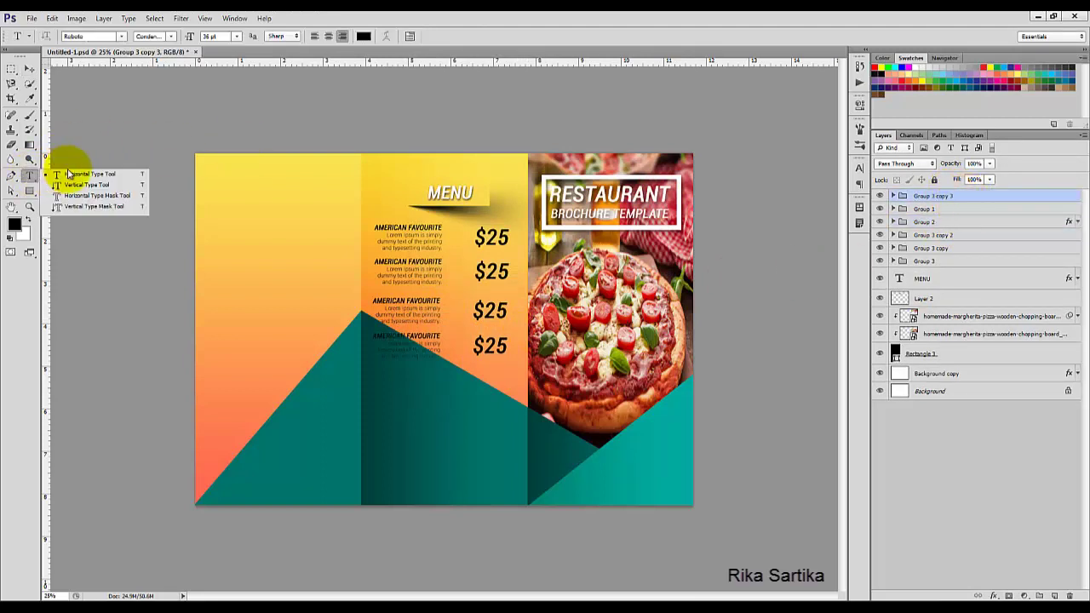
{"action": "left_click", "coordinate": [76, 173]}
{"action": "left_click", "coordinate": [498, 272]}
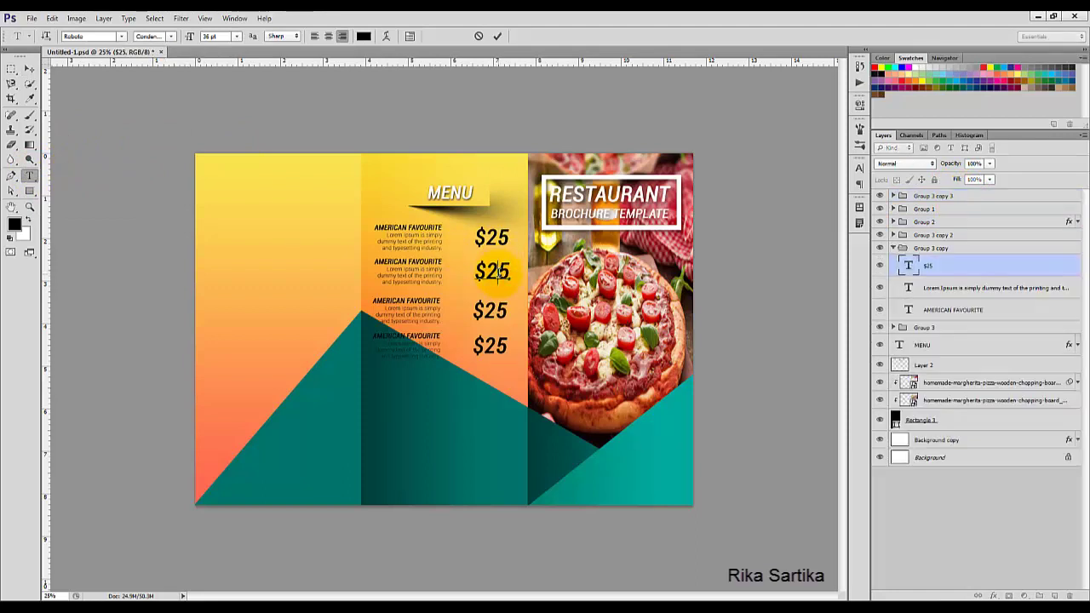
{"action": "key", "text": "BackSpace"}
{"action": "type", "text": "3"}
{"action": "left_click", "coordinate": [497, 35]}
{"action": "left_click", "coordinate": [893, 248]}
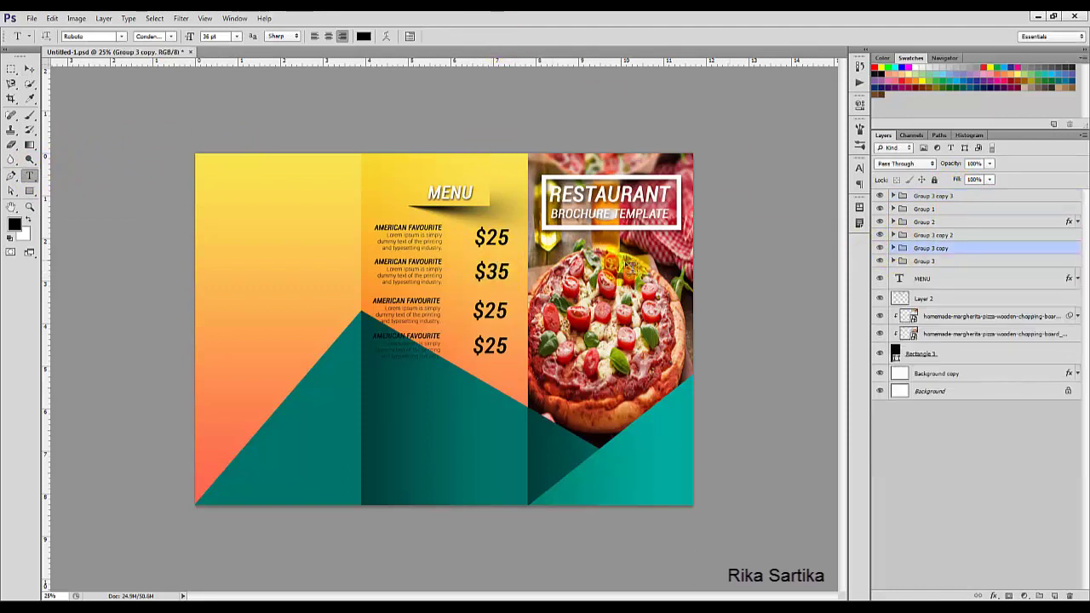
Change the third menu item's price to $45 and the fourth's to $50, collapsing each group
{"action": "left_click", "coordinate": [497, 314]}
{"action": "type", "text": "4"}
{"action": "left_click", "coordinate": [497, 36]}
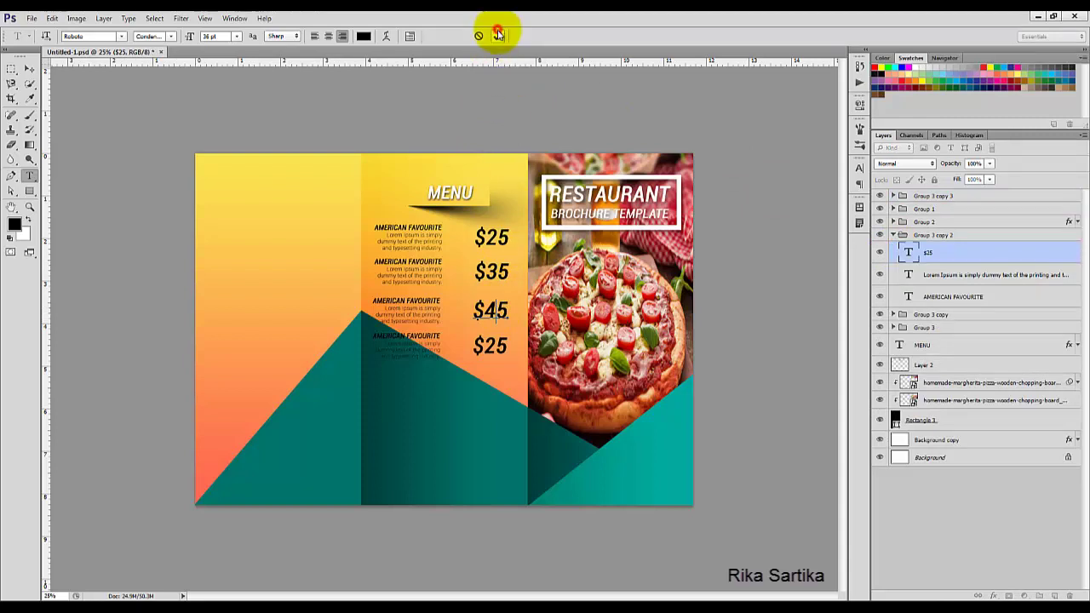
{"action": "left_click", "coordinate": [893, 235]}
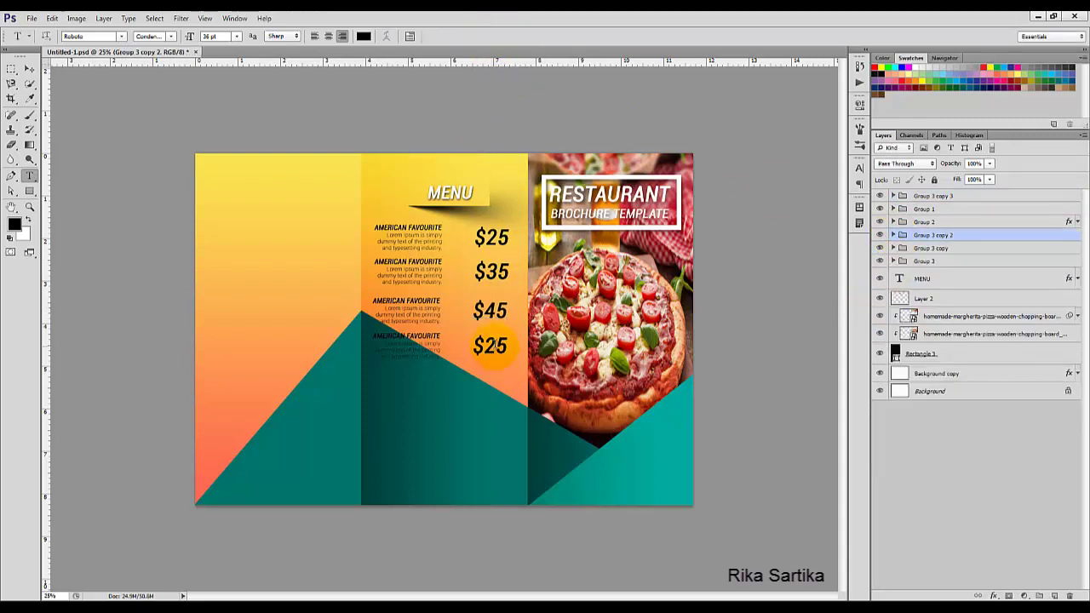
{"action": "left_click", "coordinate": [494, 344]}
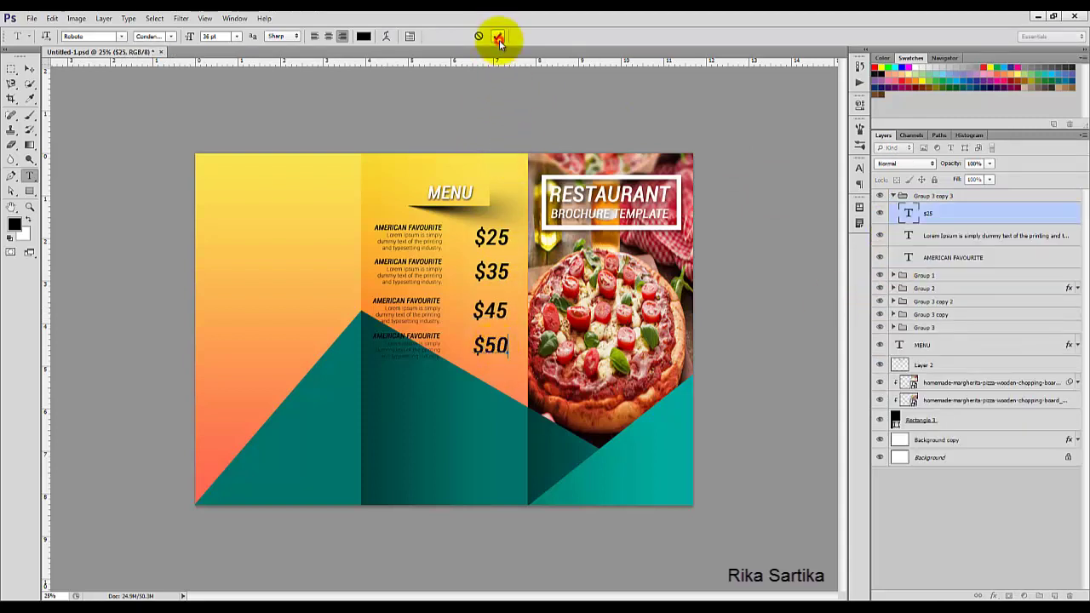
{"action": "left_click", "coordinate": [894, 196]}
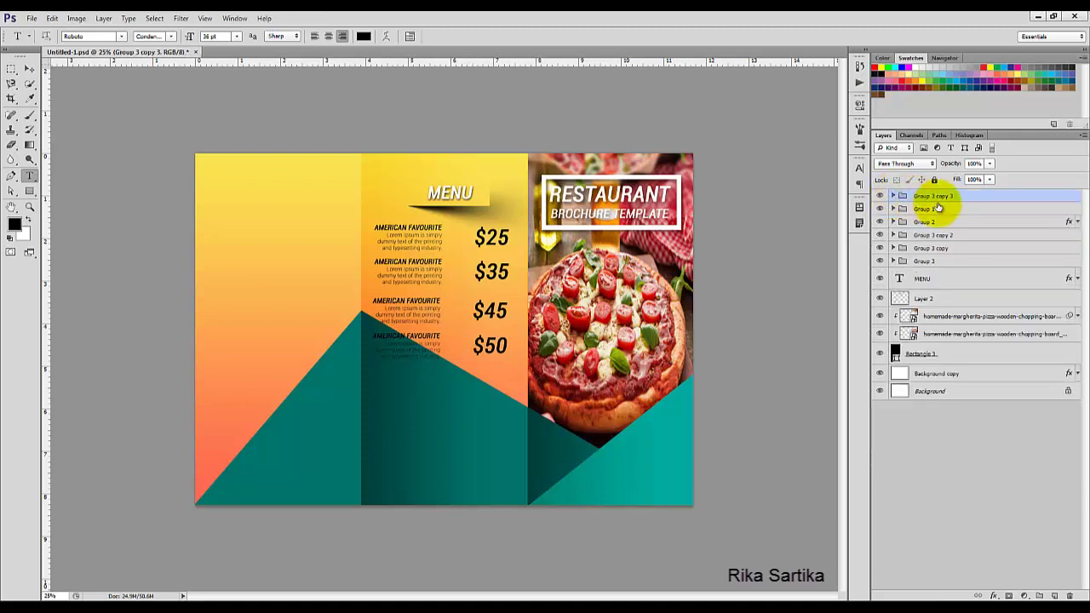
Draw a black-filled rectangle, about 1212 by 2524 px, covering the brochure's entire left column
{"action": "key", "text": "v"}
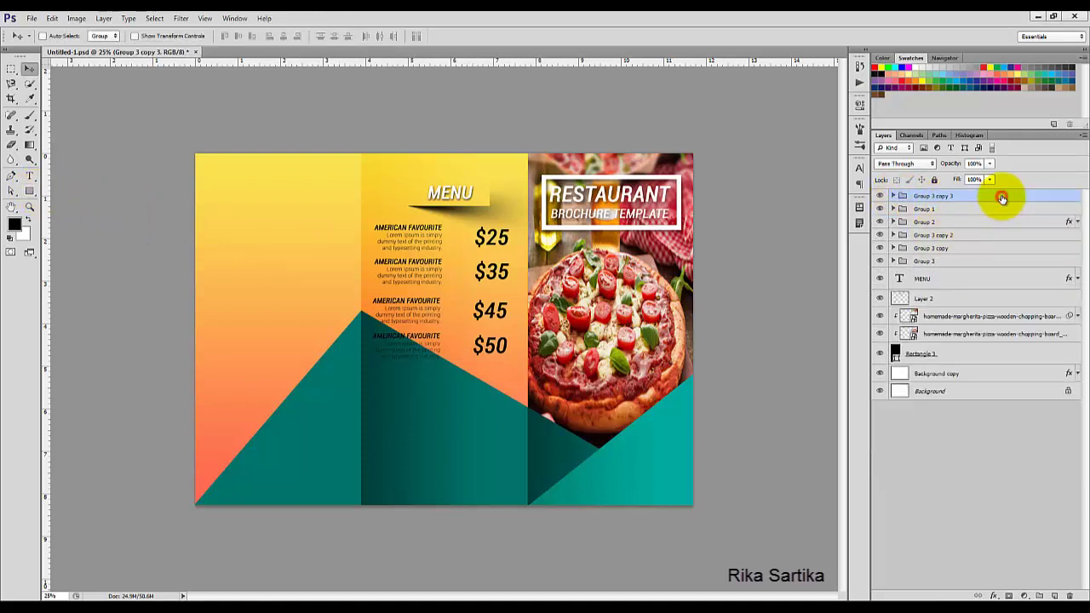
{"action": "mouse_move", "coordinate": [36, 194]}
{"action": "left_mouse_down"}
{"action": "mouse_move", "coordinate": [32, 180]}
{"action": "mouse_move", "coordinate": [34, 190]}
{"action": "mouse_move", "coordinate": [72, 189]}
{"action": "left_mouse_up"}
{"action": "left_click", "coordinate": [103, 37]}
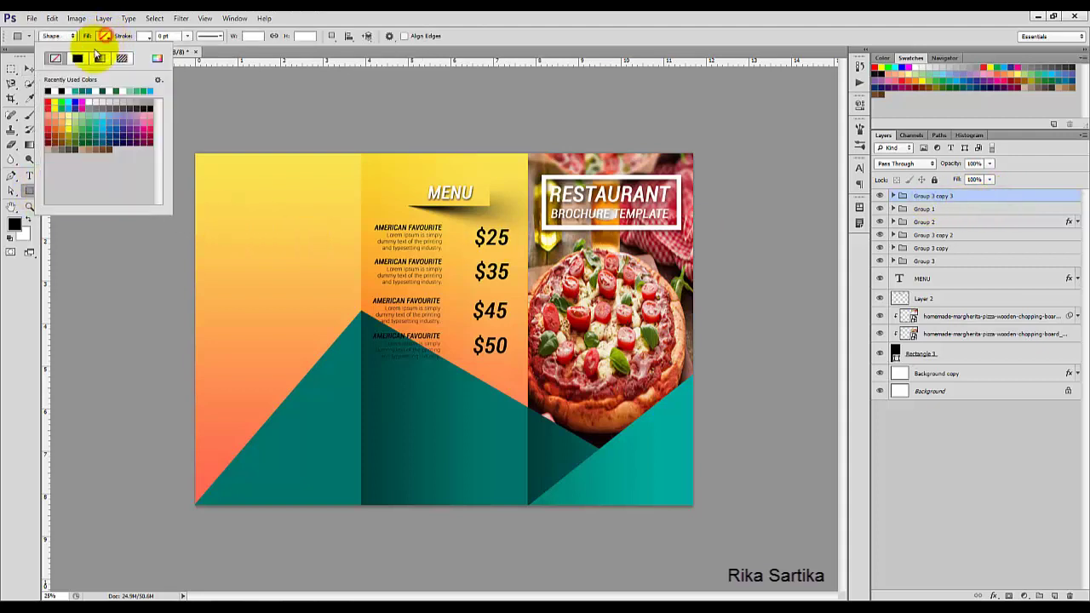
{"action": "left_click", "coordinate": [149, 108]}
{"action": "left_click", "coordinate": [107, 34]}
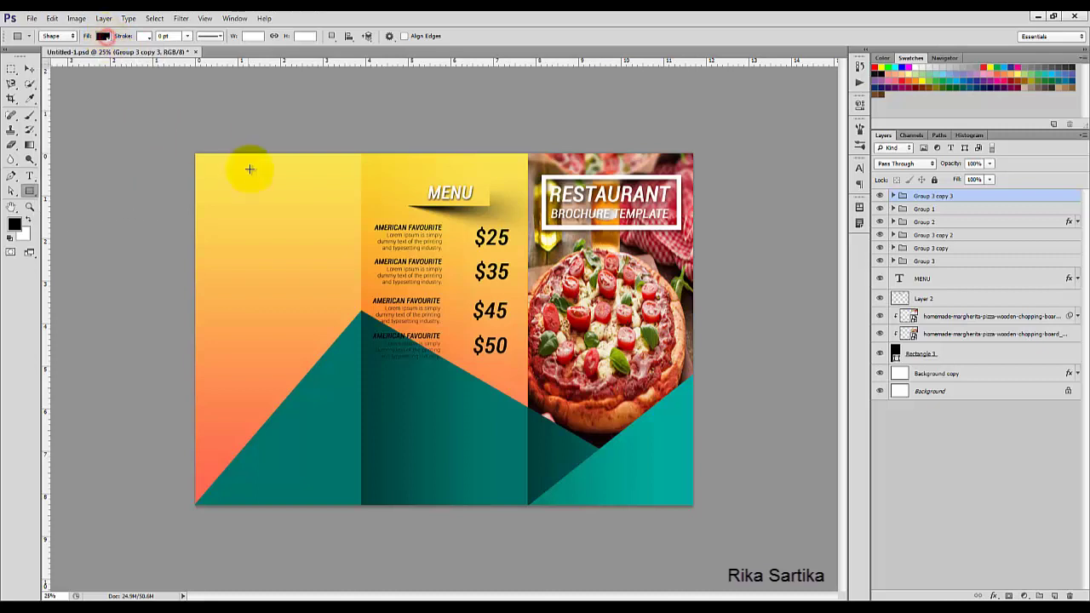
{"action": "mouse_move", "coordinate": [189, 150]}
{"action": "left_mouse_down"}
{"action": "mouse_move", "coordinate": [332, 386]}
{"action": "mouse_move", "coordinate": [361, 508]}
{"action": "left_mouse_up"}
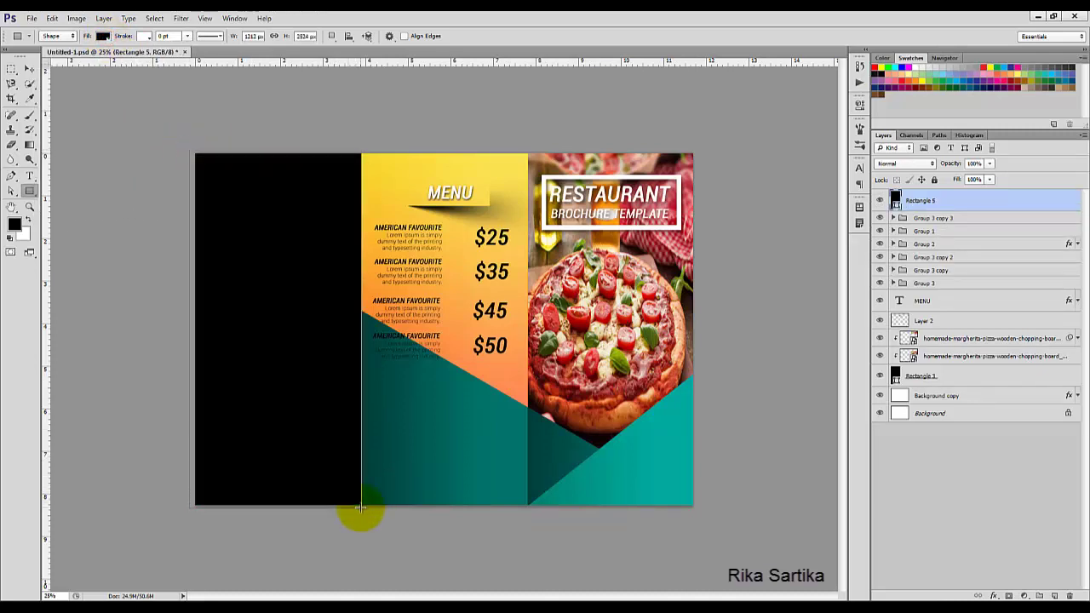
Place the lemon-pepper chicken photo and enlarge it to about 354% so it spans the left column
{"action": "left_click", "coordinate": [34, 20]}
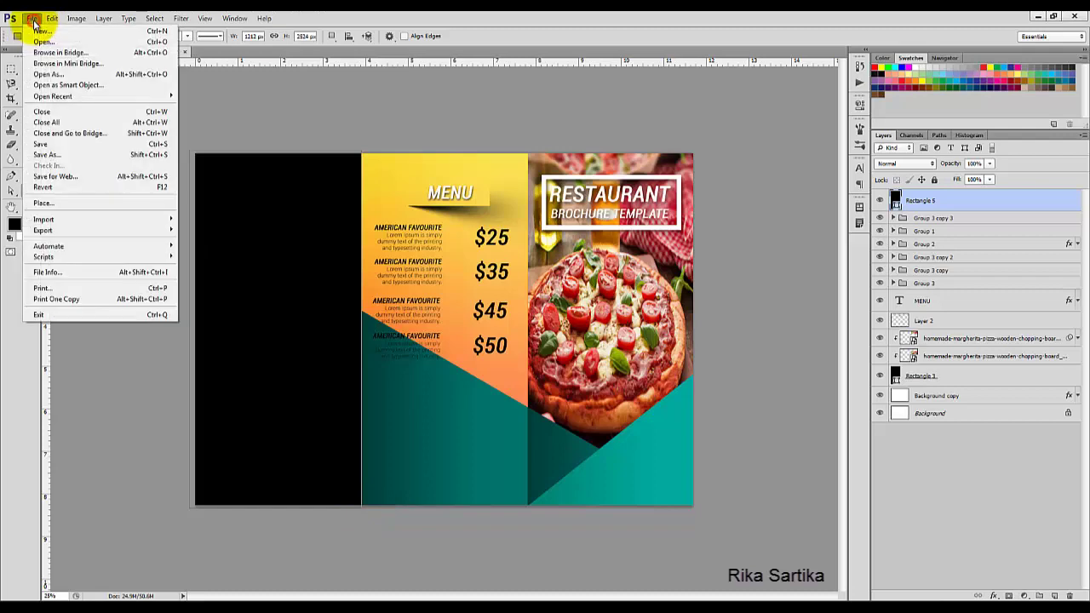
{"action": "left_click", "coordinate": [74, 205]}
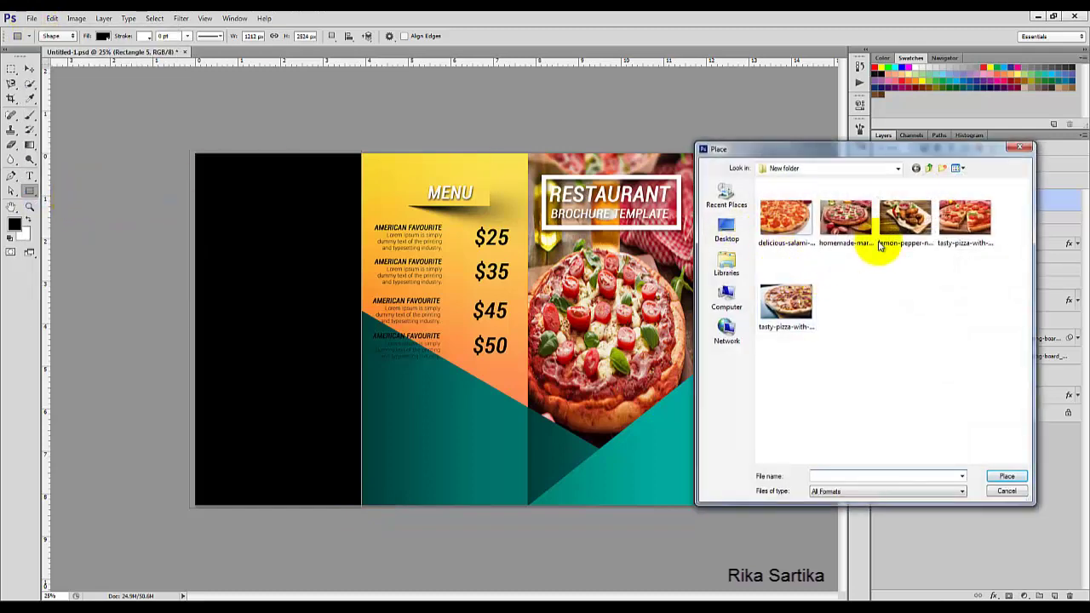
{"action": "left_click", "coordinate": [902, 223]}
{"action": "left_click", "coordinate": [1000, 475]}
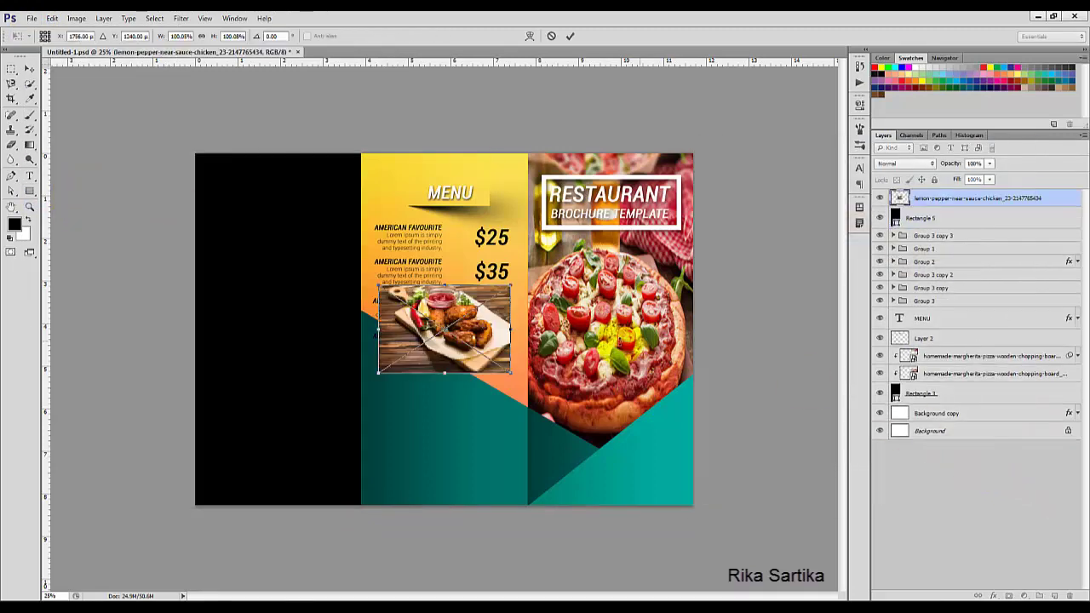
{"action": "left_click_drag", "start_coordinate": [377, 287], "coordinate": [166, 145]}
{"action": "left_click_drag", "start_coordinate": [168, 372], "coordinate": [61, 494]}
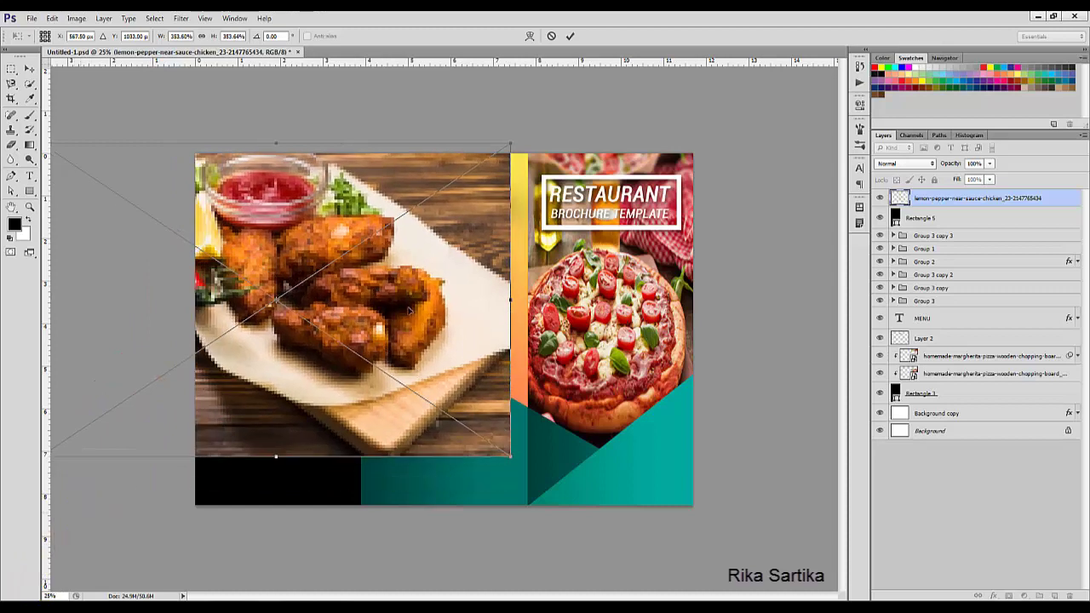
{"action": "left_click", "coordinate": [571, 39]}
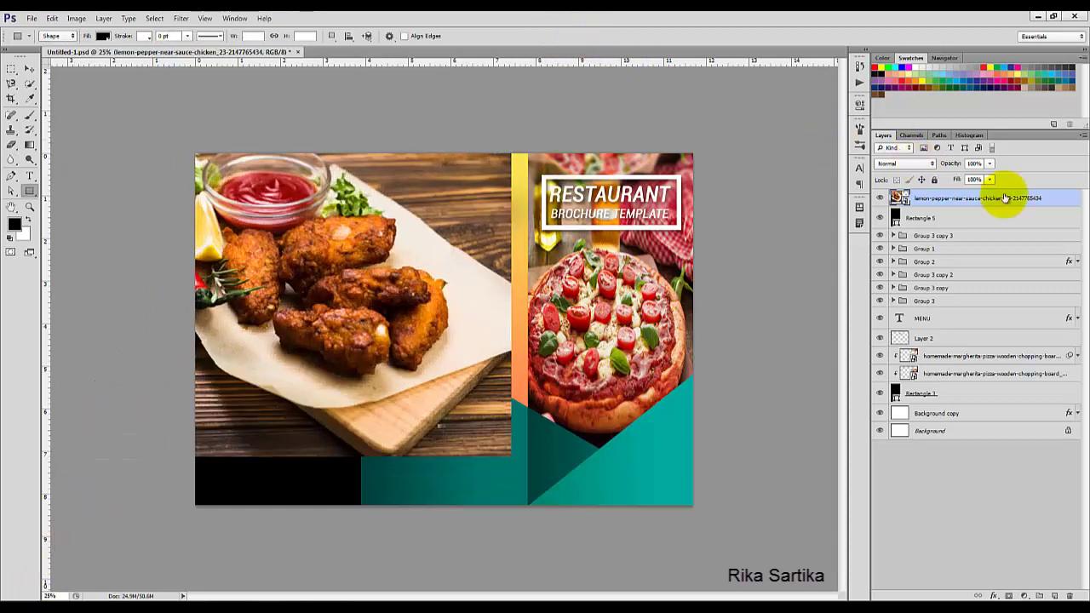
Clip the chicken photo to the black rectangle and shift it slightly down and left within the column
{"action": "right_click", "coordinate": [1052, 198]}
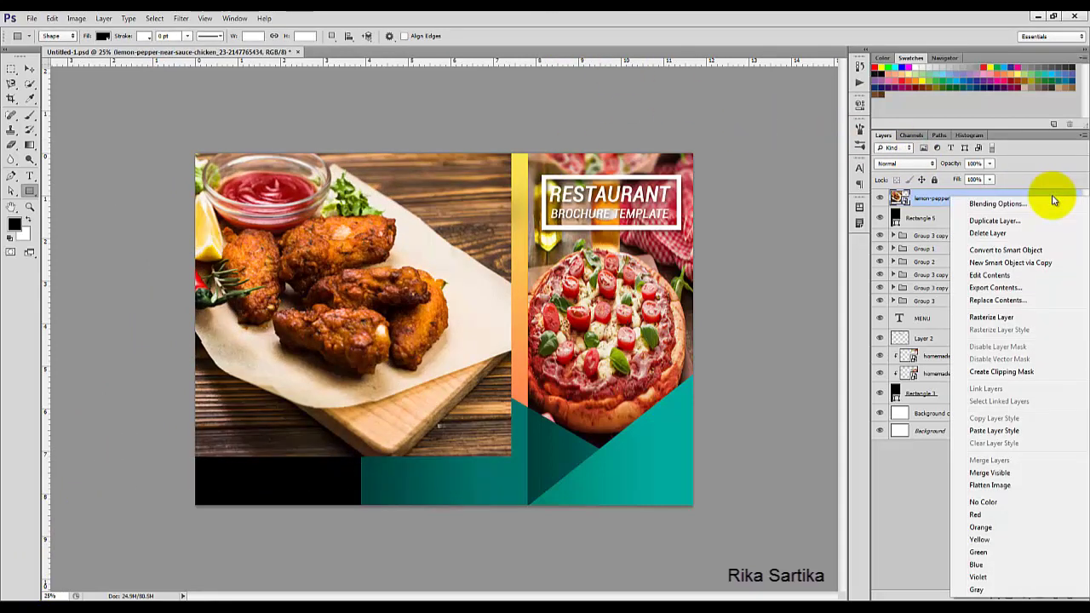
{"action": "left_click", "coordinate": [1001, 373]}
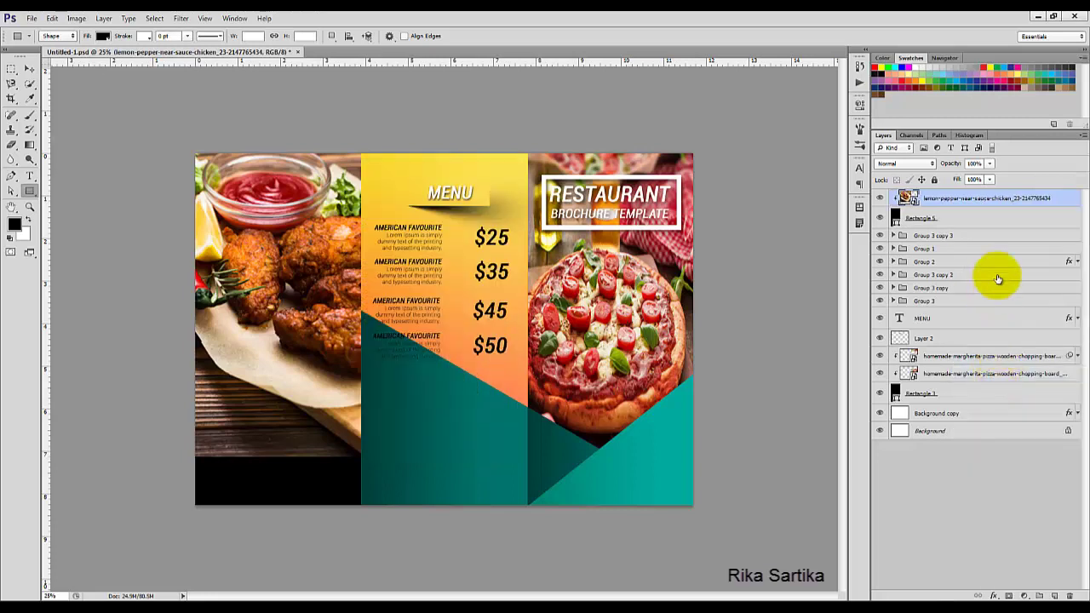
{"action": "left_click", "coordinate": [29, 68]}
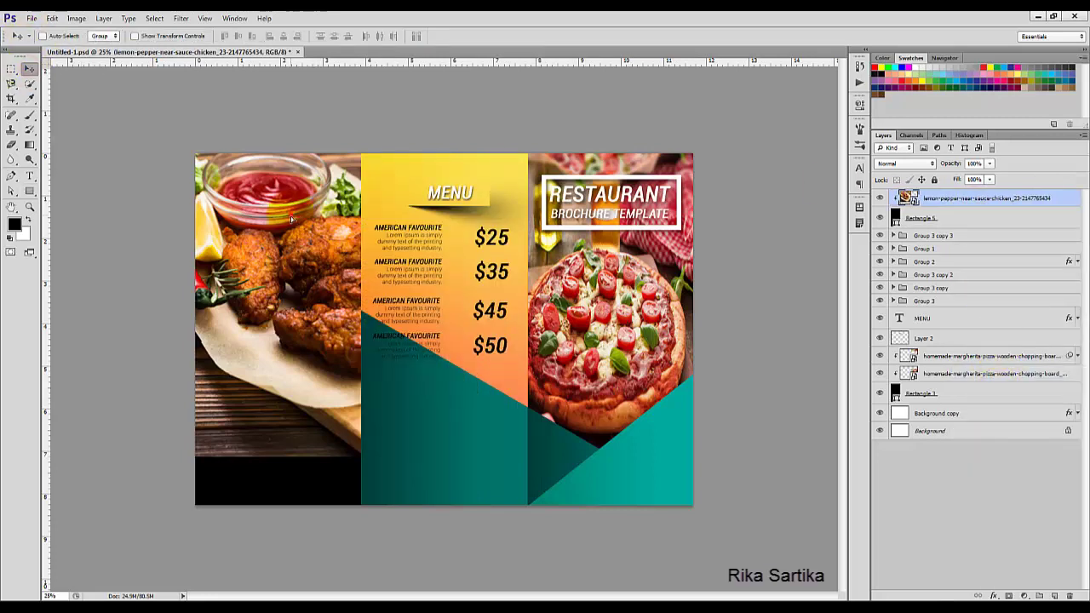
{"action": "left_click_drag", "start_coordinate": [294, 212], "coordinate": [282, 226]}
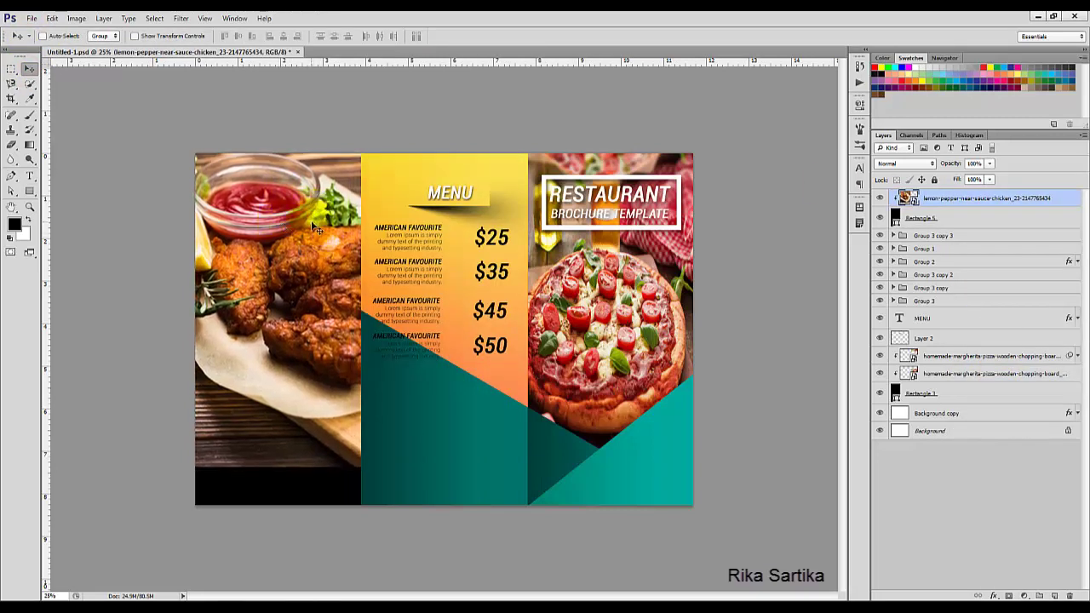
Move the chicken photo and its rectangle below Group 3 in the layer stack, and enlarge the photo to about 397% to reach the page bottom
{"action": "left_click", "coordinate": [941, 214], "text": "shift"}
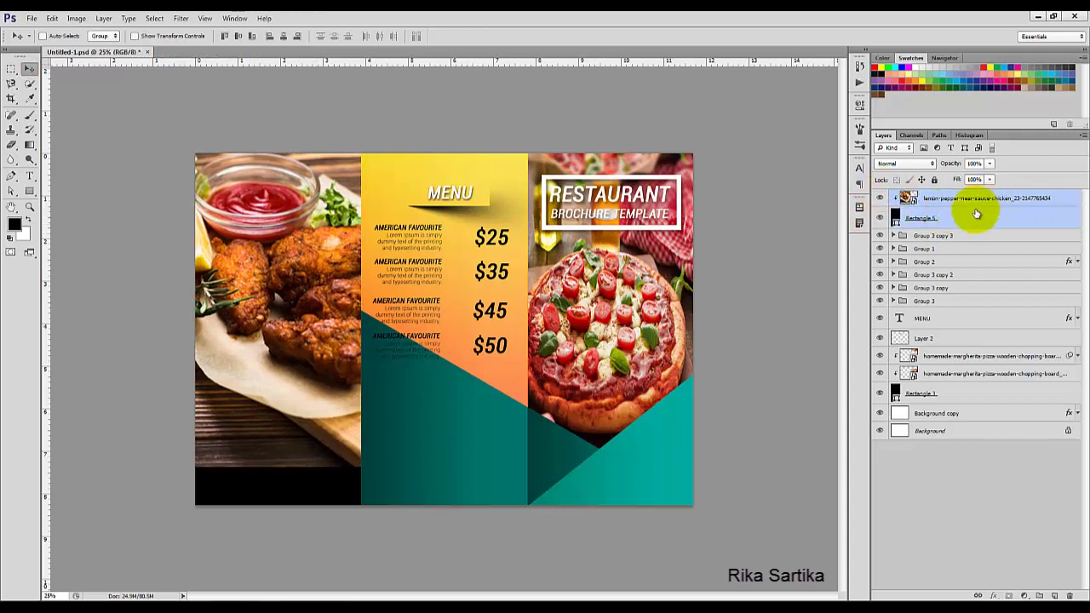
{"action": "left_click_drag", "start_coordinate": [971, 217], "coordinate": [977, 306]}
{"action": "left_click", "coordinate": [995, 278]}
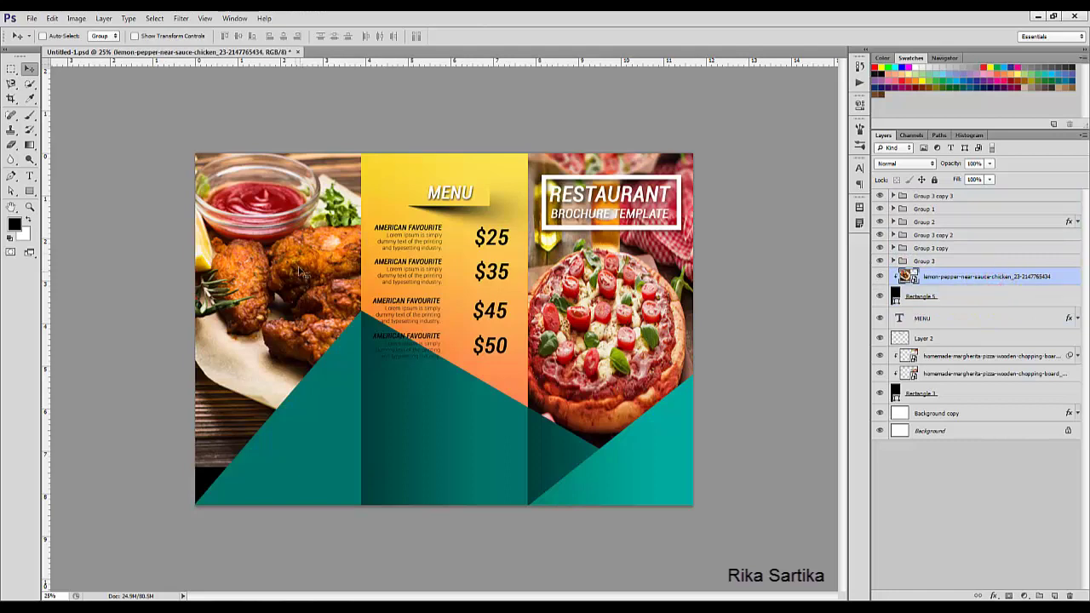
{"action": "left_click", "coordinate": [52, 18]}
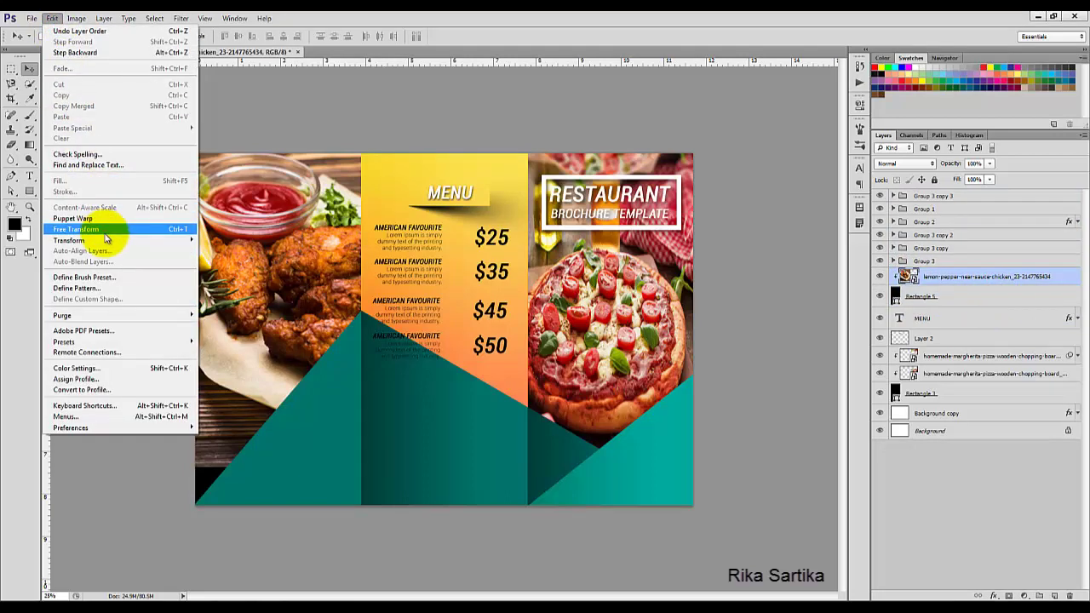
{"action": "left_click", "coordinate": [74, 228]}
{"action": "left_click_drag", "start_coordinate": [499, 468], "coordinate": [550, 530]}
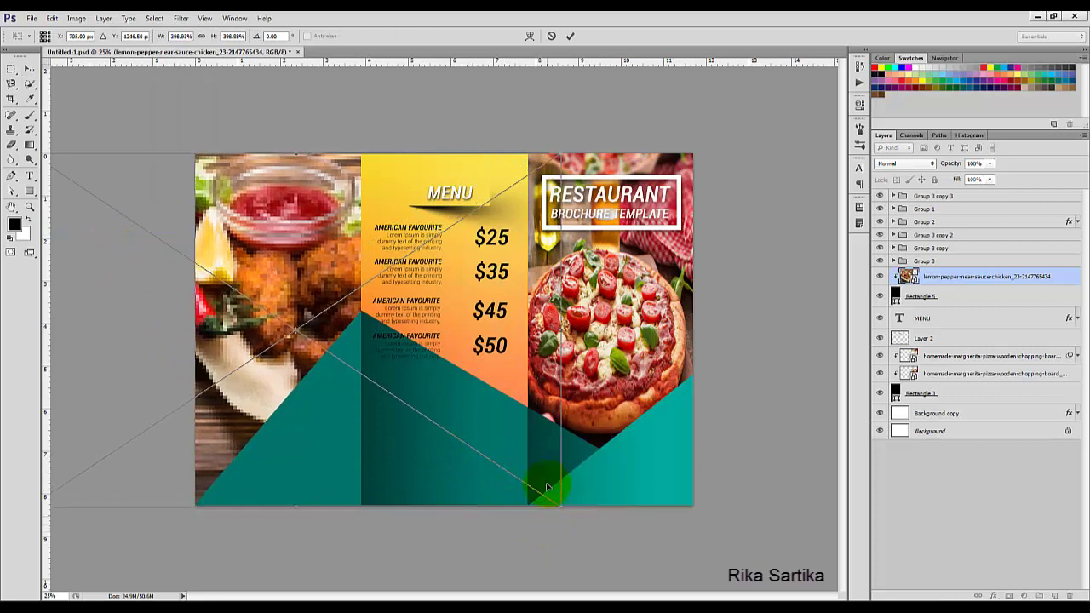
{"action": "left_click", "coordinate": [569, 35]}
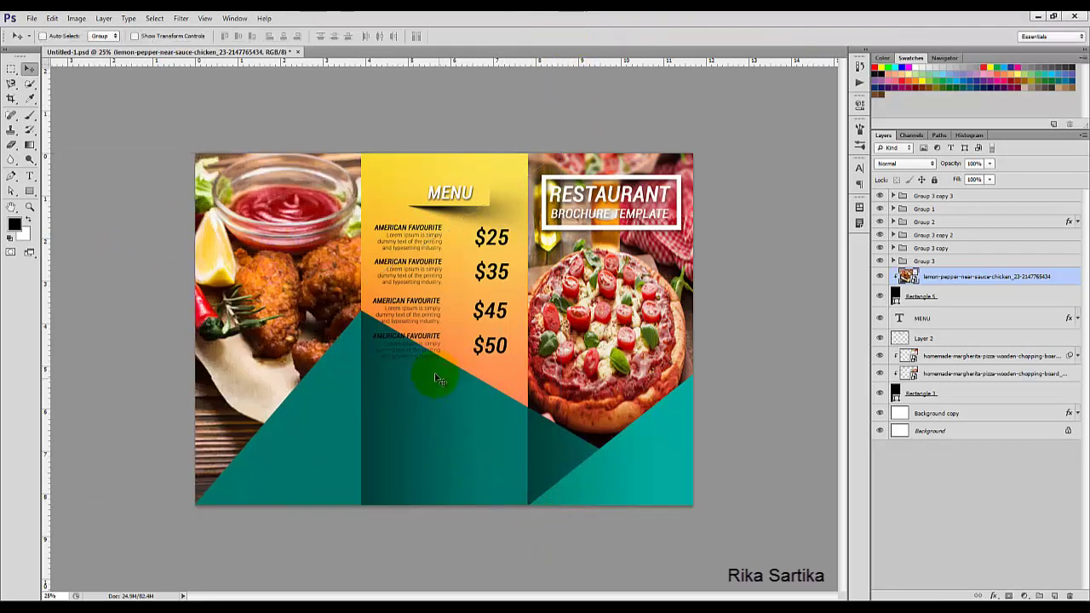
Draw a black circle about 484 px wide on the middle column's teal area and bring it to the top of the layer stack
{"action": "left_click_drag", "start_coordinate": [29, 194], "coordinate": [90, 211]}
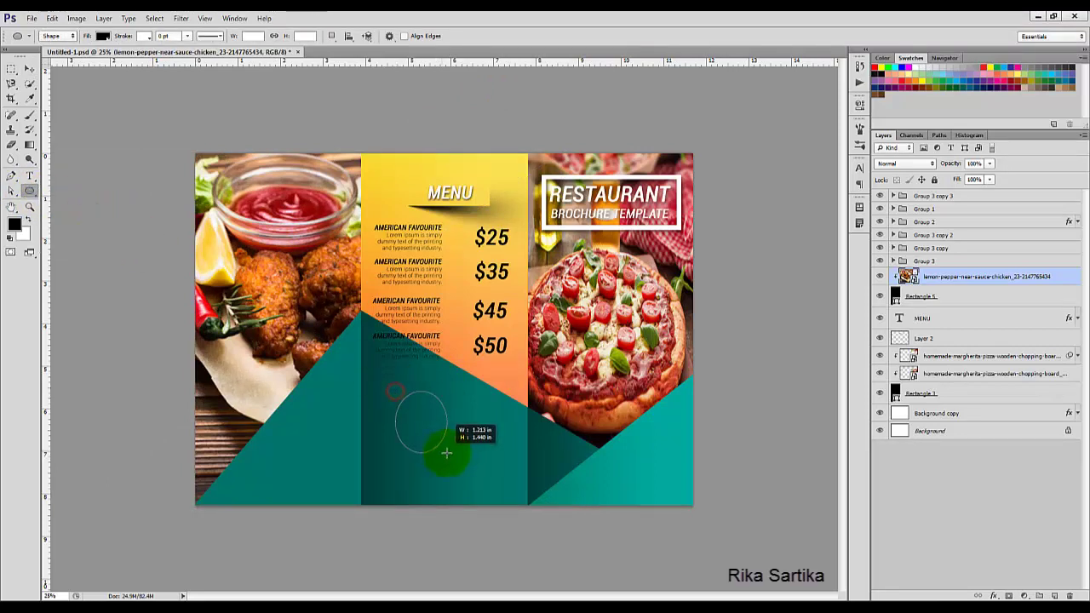
{"action": "left_click_drag", "start_coordinate": [456, 458], "coordinate": [459, 458]}
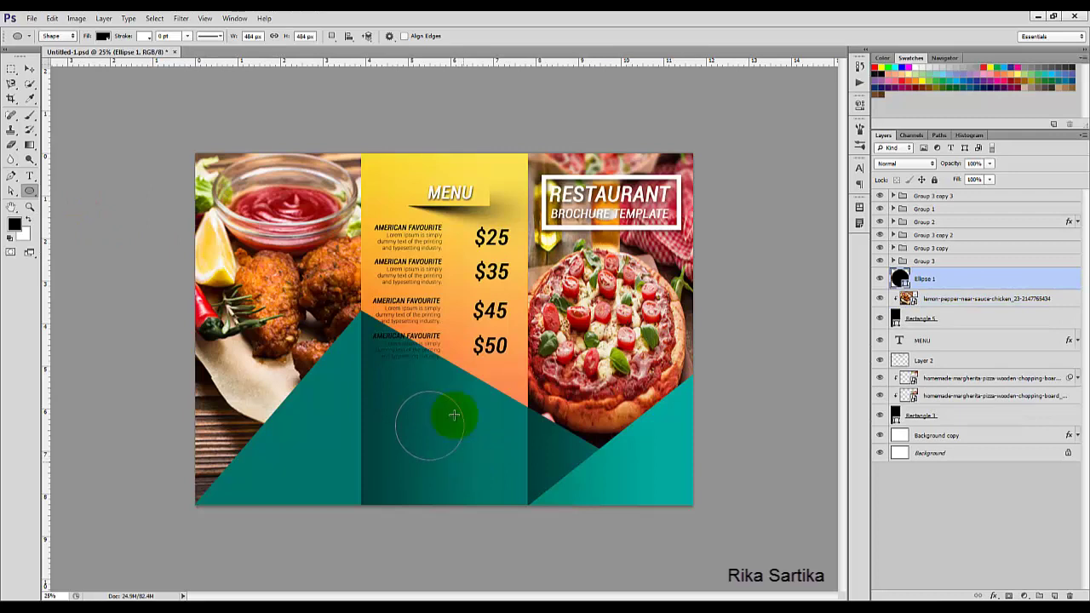
{"action": "left_click_drag", "start_coordinate": [945, 275], "coordinate": [942, 189]}
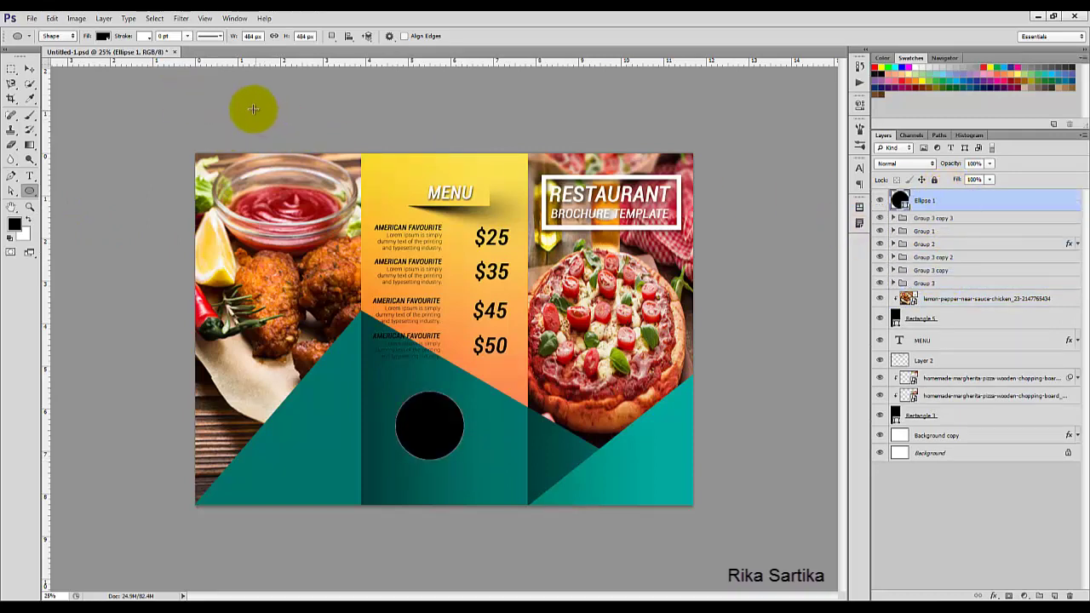
Give the circle a white stroke about 7.23 pt thick
{"action": "left_click", "coordinate": [145, 36]}
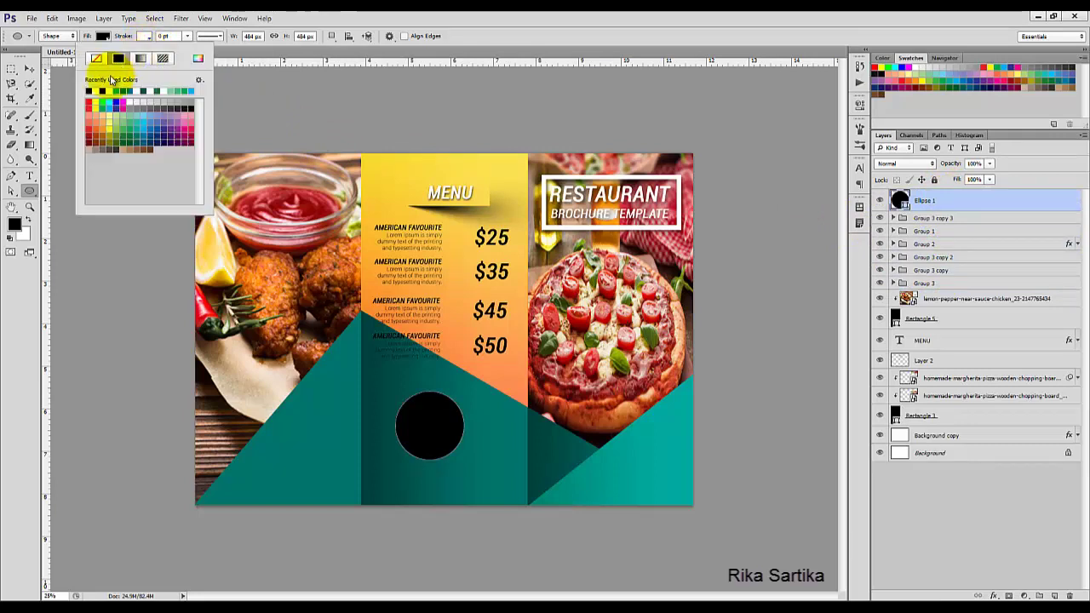
{"action": "left_click", "coordinate": [143, 34]}
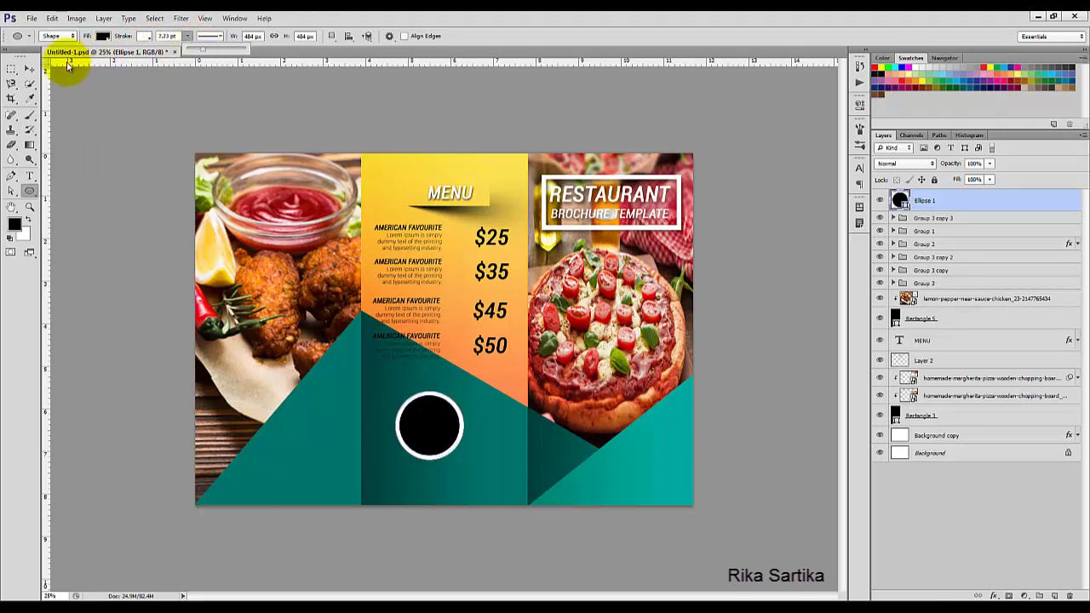
{"action": "left_click", "coordinate": [31, 69]}
Place the tasty-pizza-with-cut-slice photo and position it over the circle in the middle column
{"action": "left_click", "coordinate": [31, 18]}
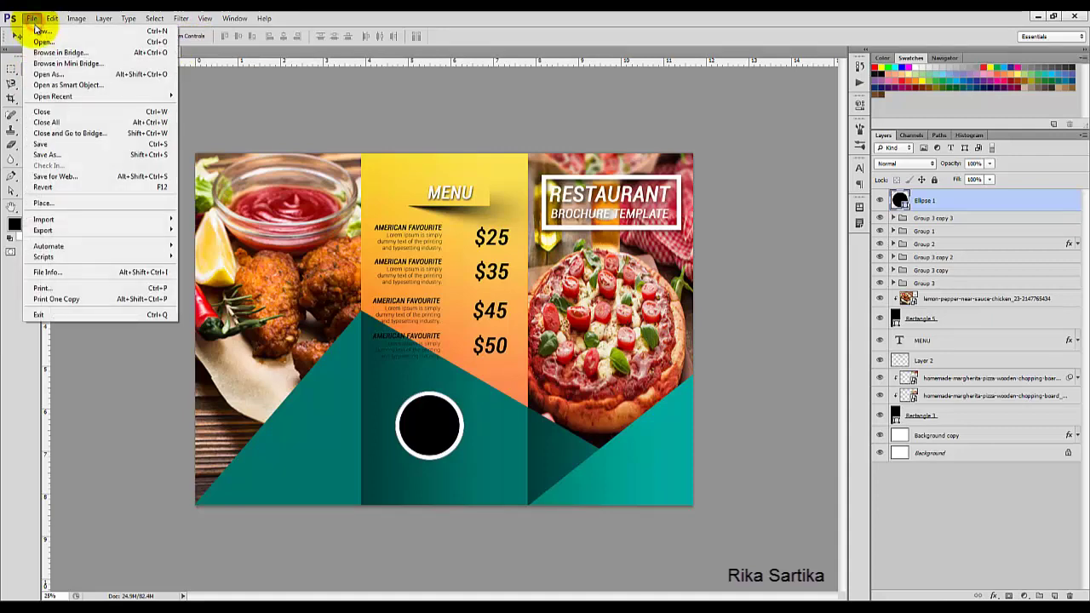
{"action": "left_click", "coordinate": [73, 204]}
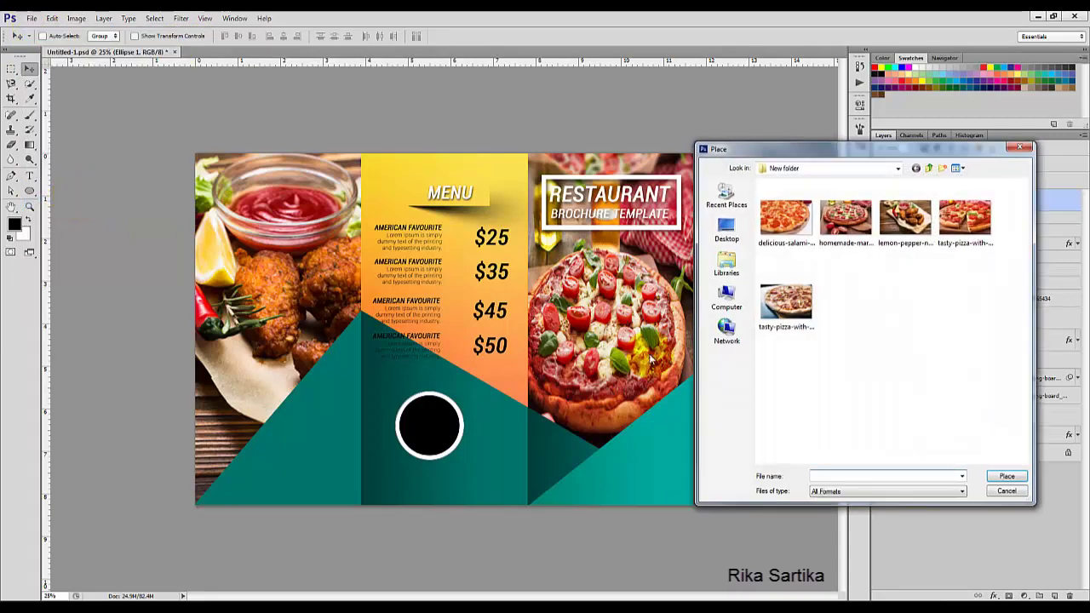
{"action": "left_click", "coordinate": [958, 232]}
{"action": "left_click", "coordinate": [1006, 476]}
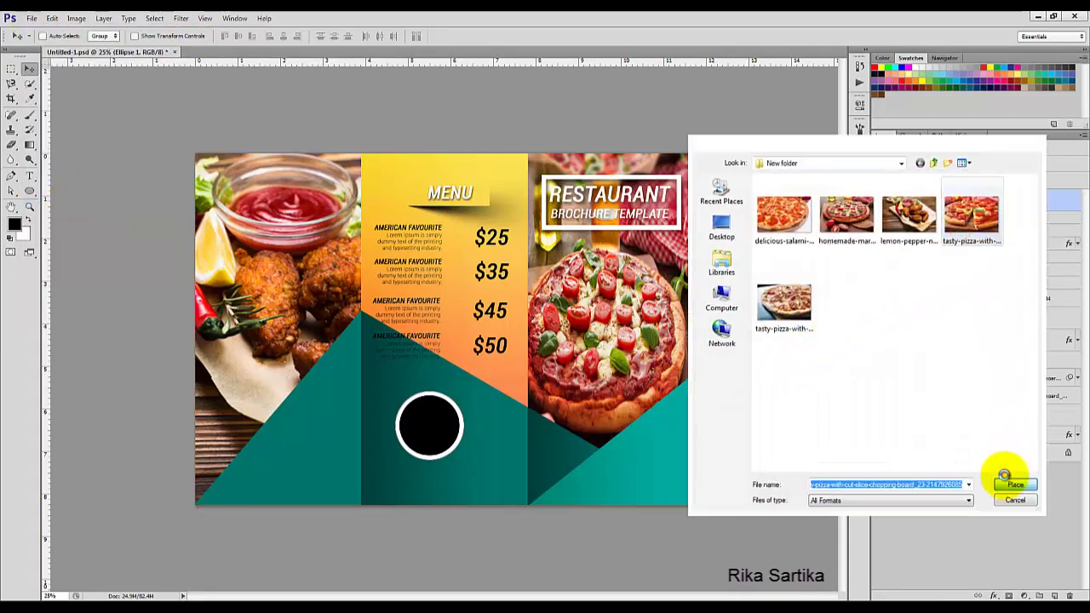
{"action": "left_click_drag", "start_coordinate": [445, 314], "coordinate": [440, 408]}
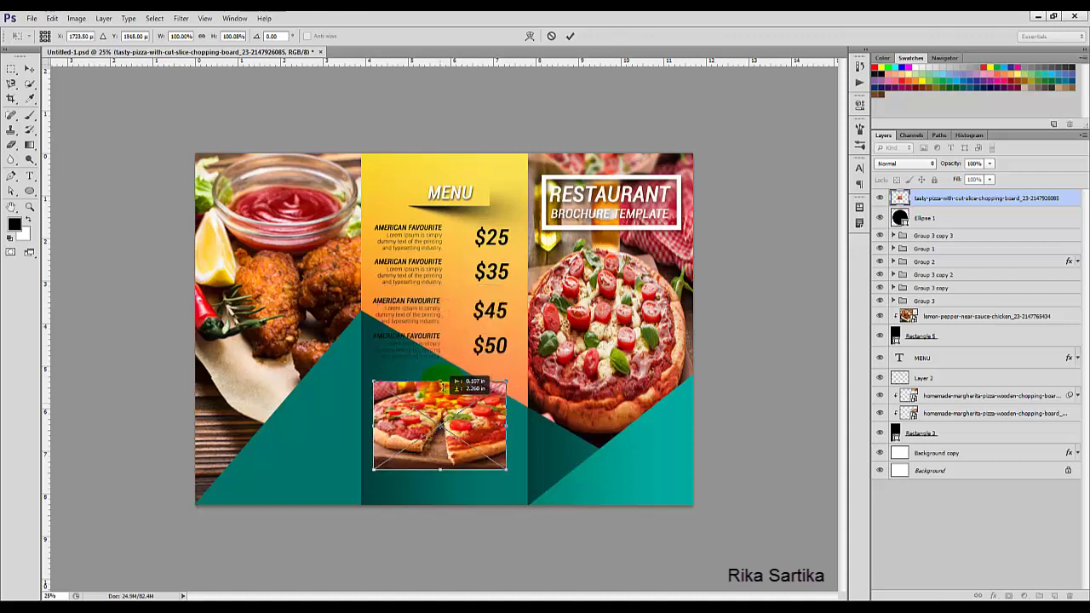
{"action": "left_click", "coordinate": [569, 36]}
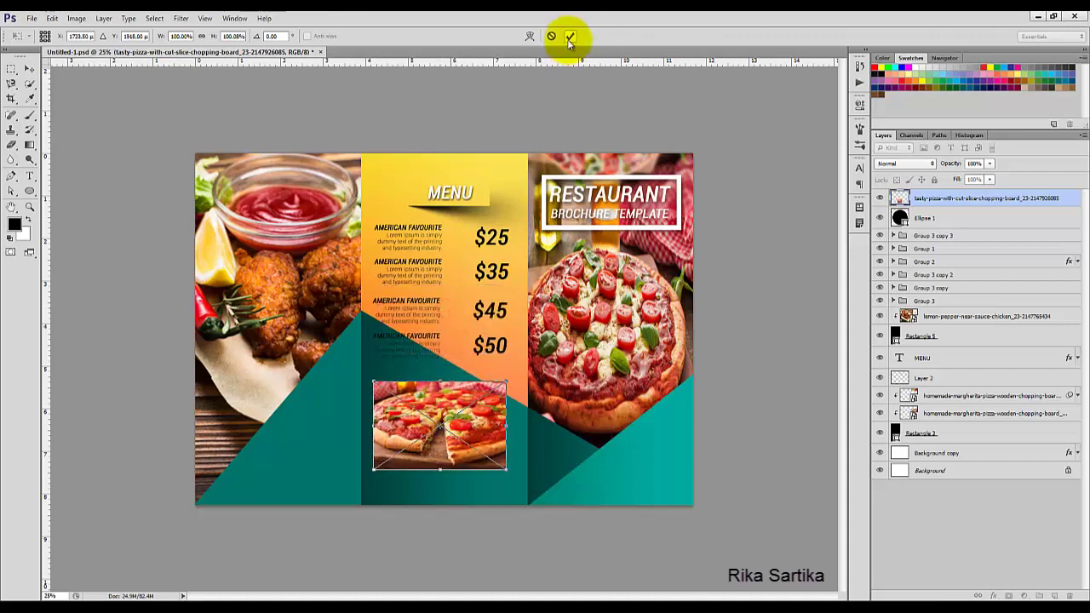
Clip the cut-slice pizza photo to the circle and scale it down to about 75% to fit
{"action": "right_click", "coordinate": [1055, 198]}
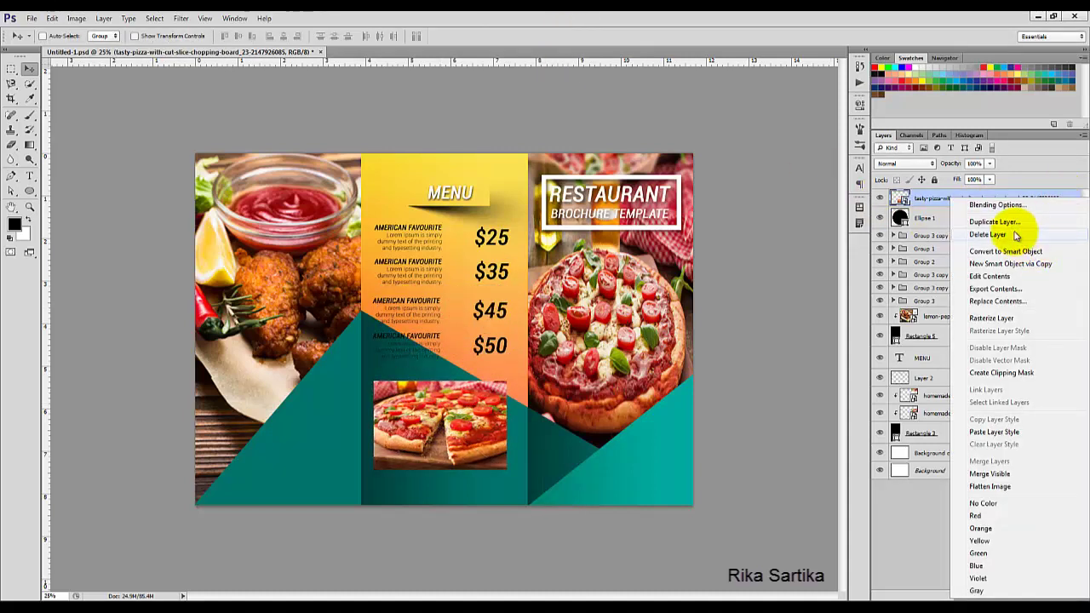
{"action": "left_click", "coordinate": [1001, 375]}
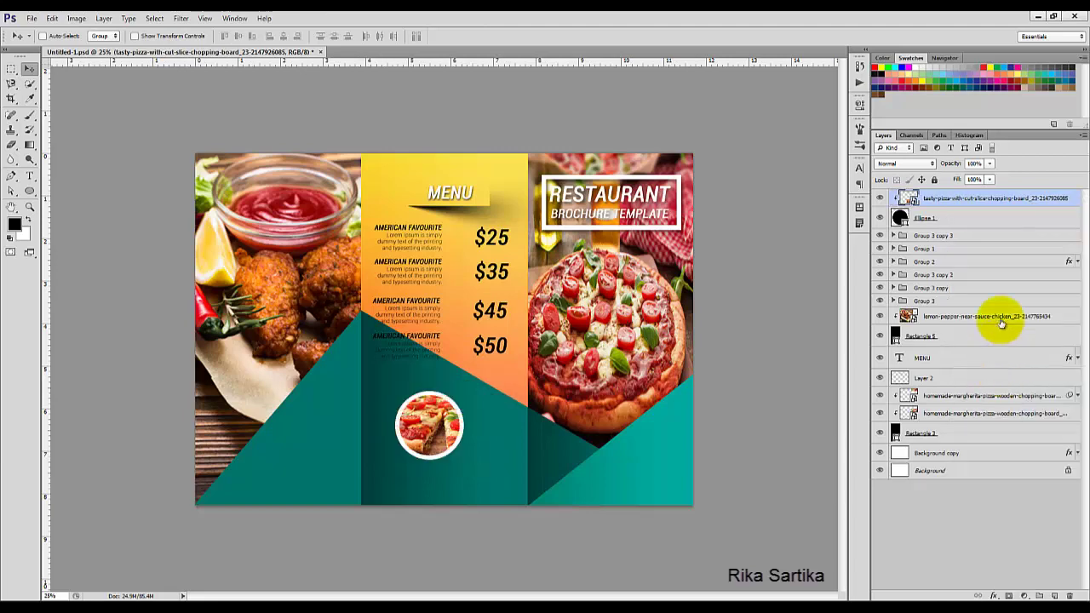
{"action": "left_click", "coordinate": [52, 18]}
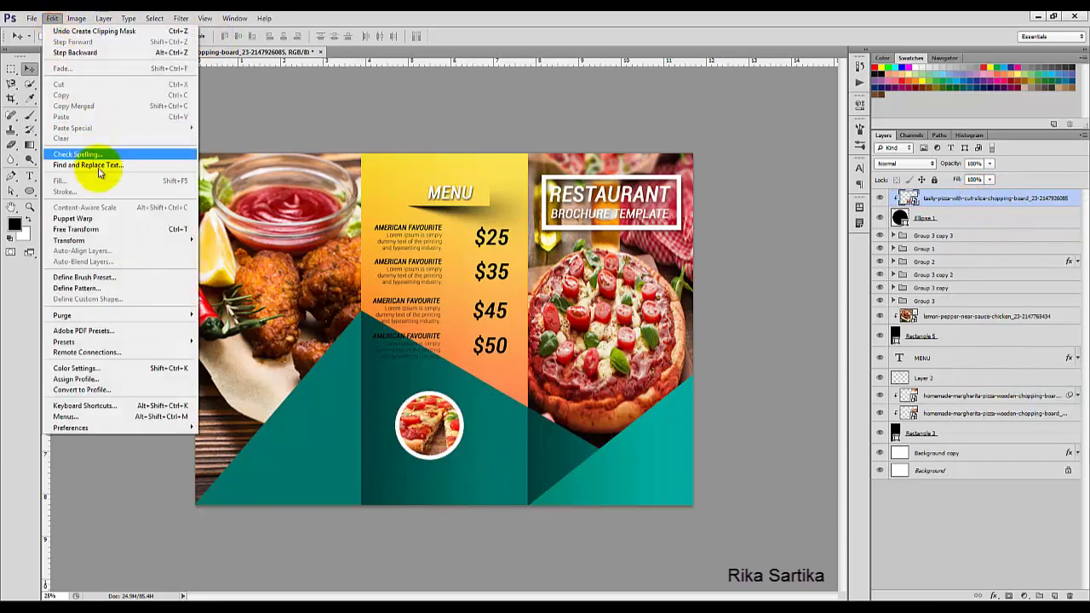
{"action": "left_click", "coordinate": [119, 225]}
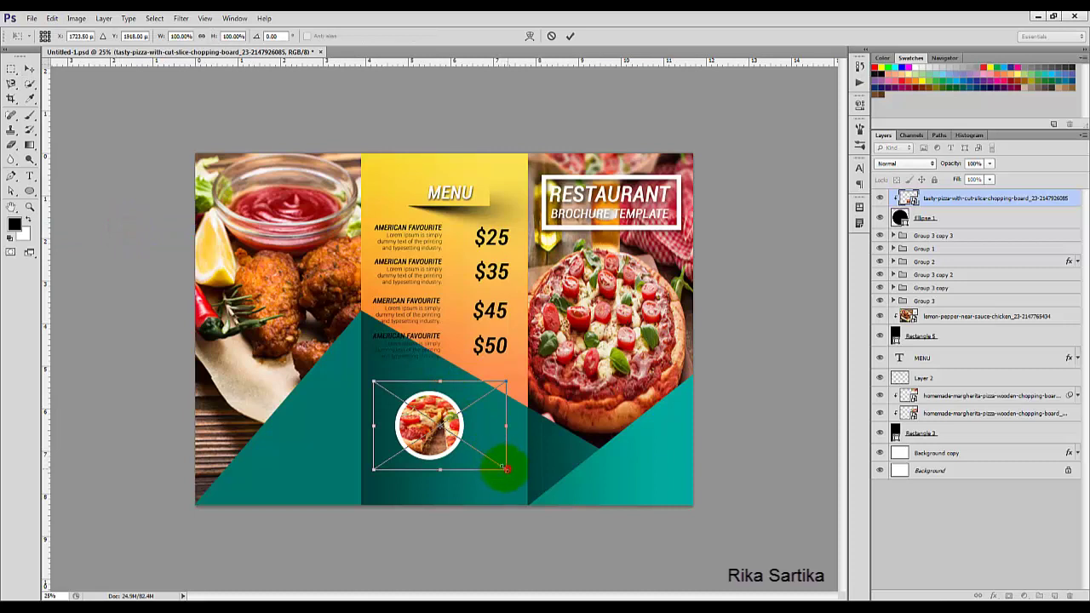
{"action": "mouse_move", "coordinate": [506, 468]}
{"action": "left_mouse_down"}
{"action": "mouse_move", "coordinate": [486, 449]}
{"action": "mouse_move", "coordinate": [490, 458]}
{"action": "left_mouse_up"}
{"action": "left_click_drag", "start_coordinate": [494, 380], "coordinate": [477, 391]}
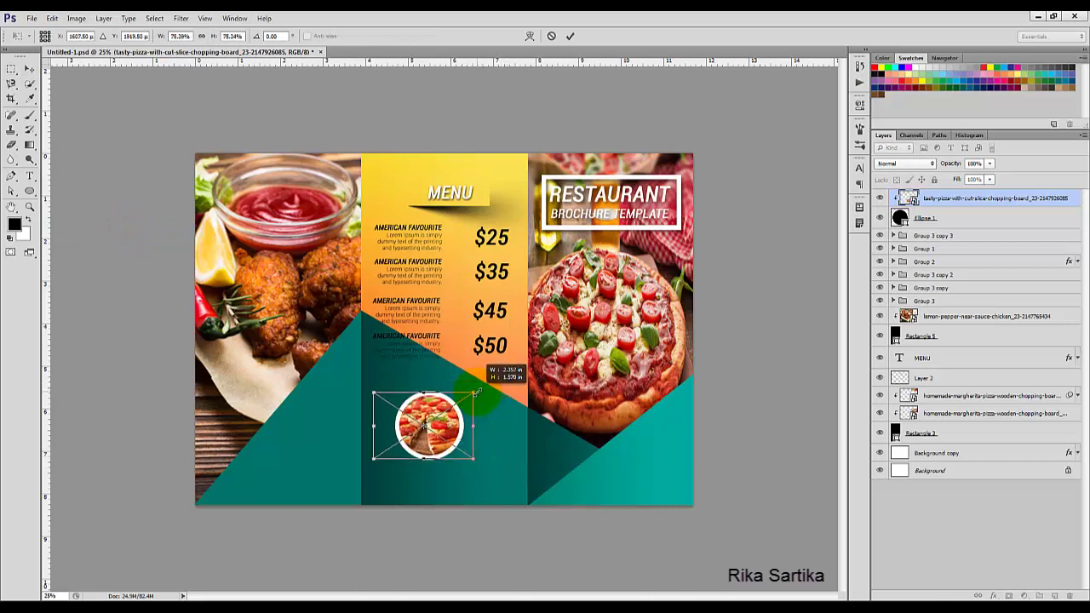
{"action": "left_click", "coordinate": [569, 35]}
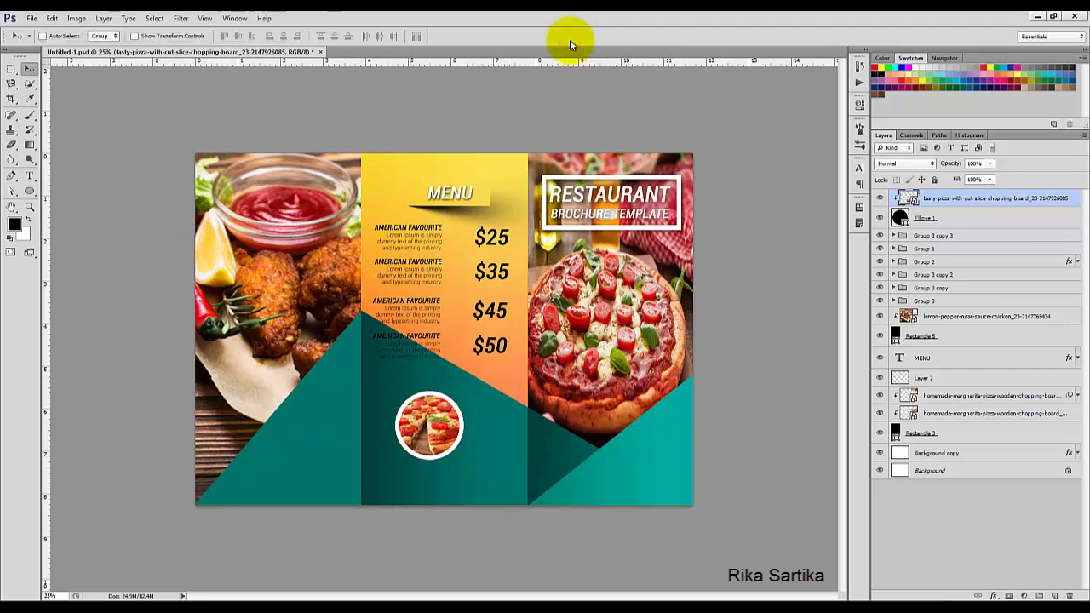
Move the circle together with its pizza photo about 0.55 in left and 0.4 in up, beneath the fourth menu item
{"action": "left_click", "coordinate": [955, 217], "text": "shift"}
{"action": "left_click_drag", "start_coordinate": [422, 423], "coordinate": [399, 407]}
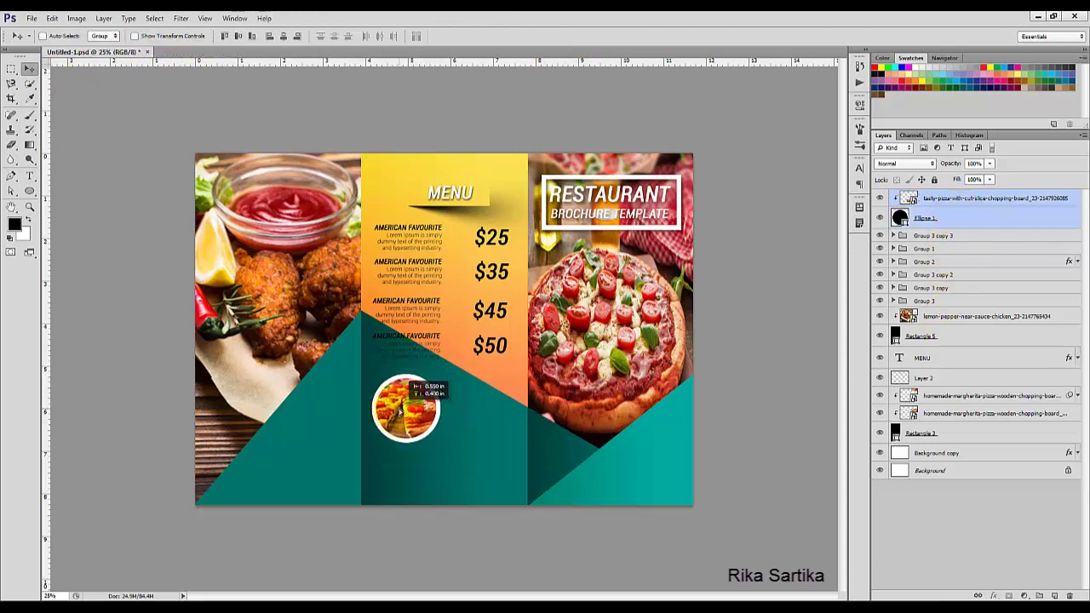
Group the white-stroked circle with its clipped pizza photo, and toggle the group's visibility to check its contents
{"action": "left_click", "coordinate": [101, 19]}
{"action": "left_click", "coordinate": [144, 222]}
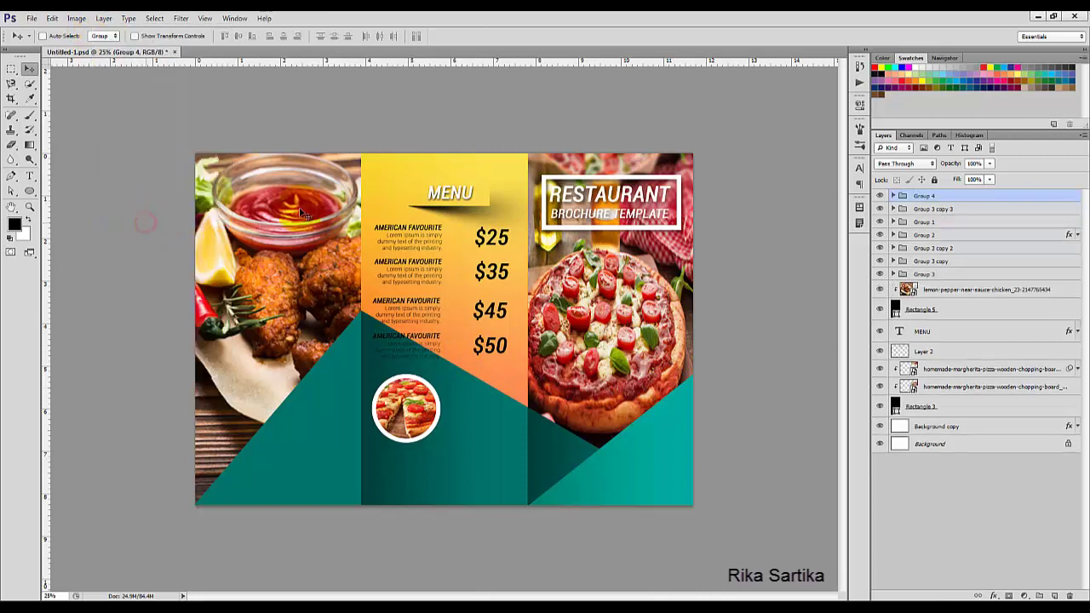
{"action": "left_click", "coordinate": [879, 195]}
{"action": "left_click", "coordinate": [879, 196]}
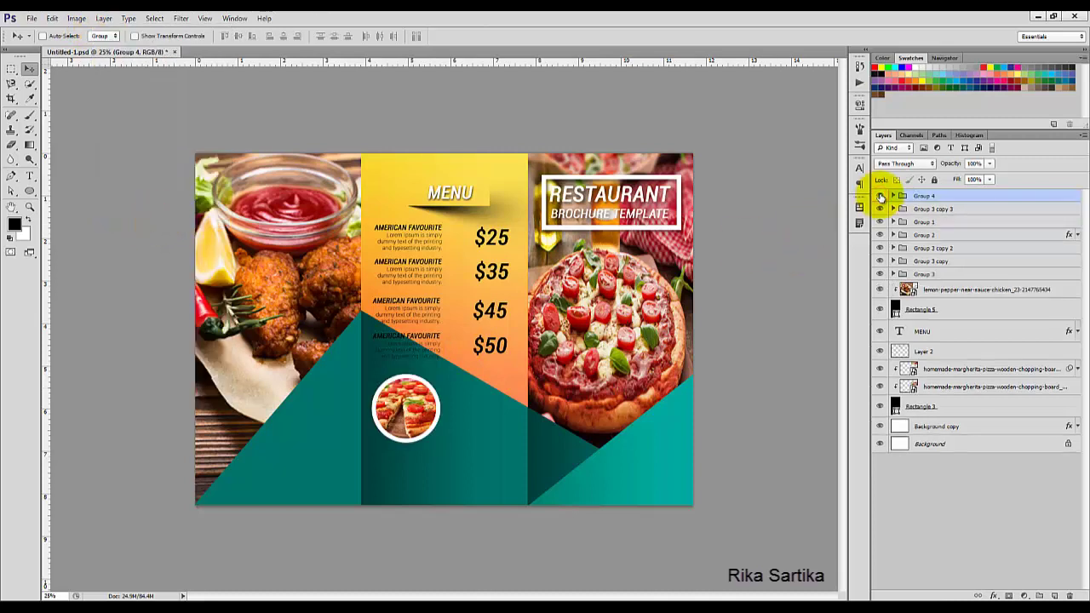
Duplicate the pizza circle group and place the copy diagonally below and to the right of the original
{"action": "right_click", "coordinate": [940, 201]}
{"action": "left_click", "coordinate": [970, 222]}
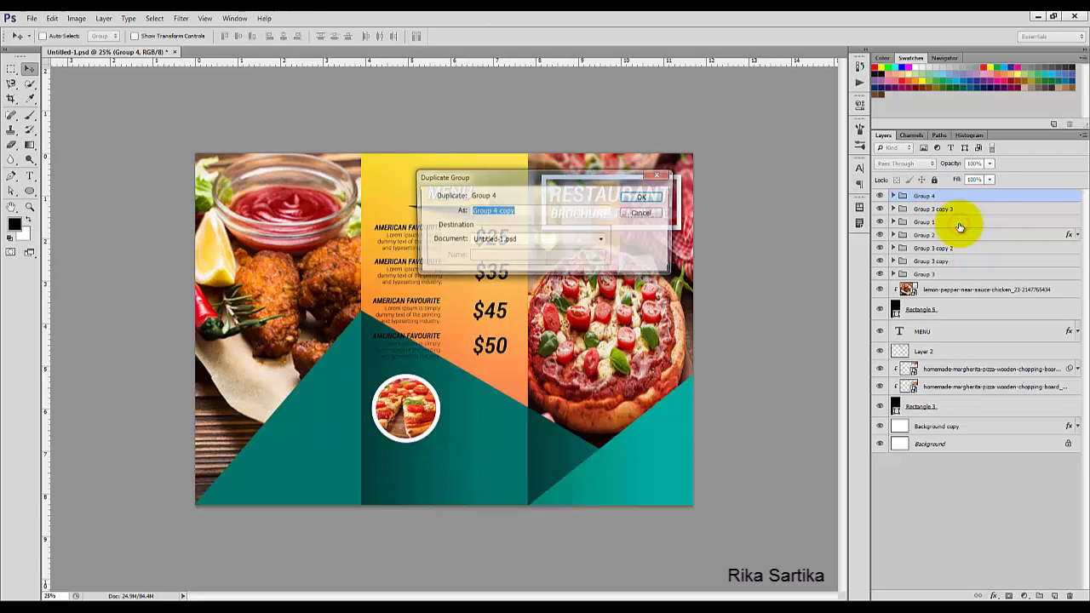
{"action": "left_click", "coordinate": [656, 199]}
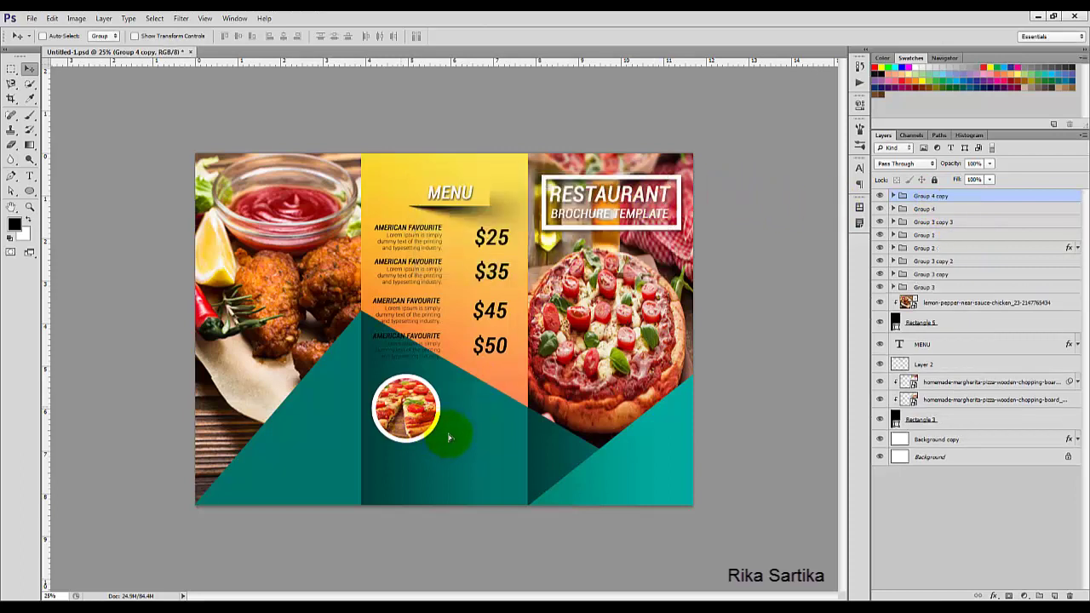
{"action": "left_click_drag", "start_coordinate": [451, 389], "coordinate": [471, 441]}
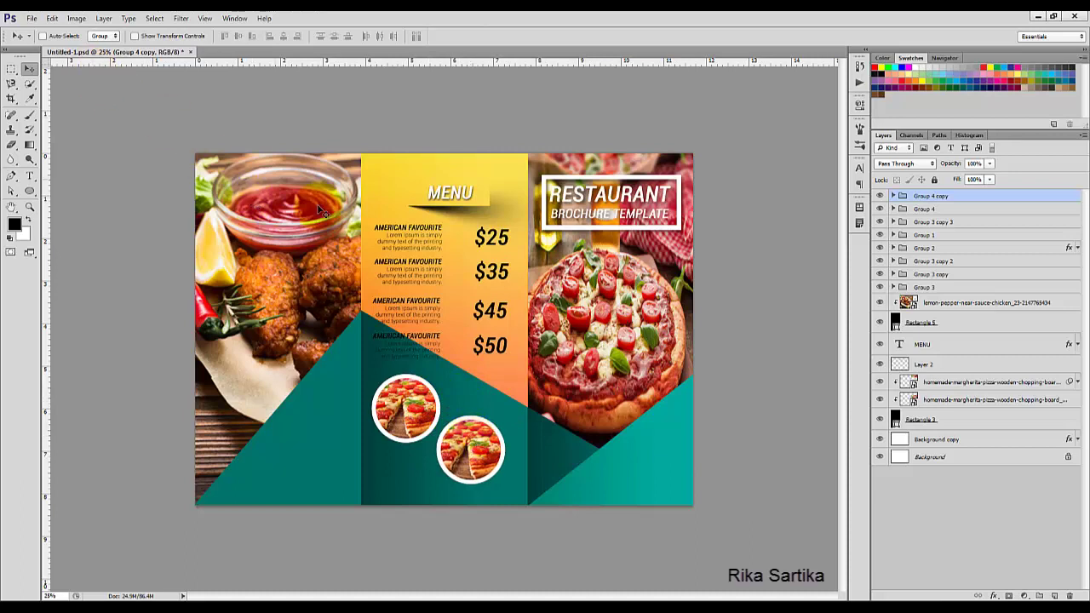
Scale the copied pizza circle to about 78.5% and move it about 0.25 in right and 1.21 in up, beneath the $50 price
{"action": "key", "text": "ctrl+t"}
{"action": "left_click_drag", "start_coordinate": [514, 484], "coordinate": [495, 467]}
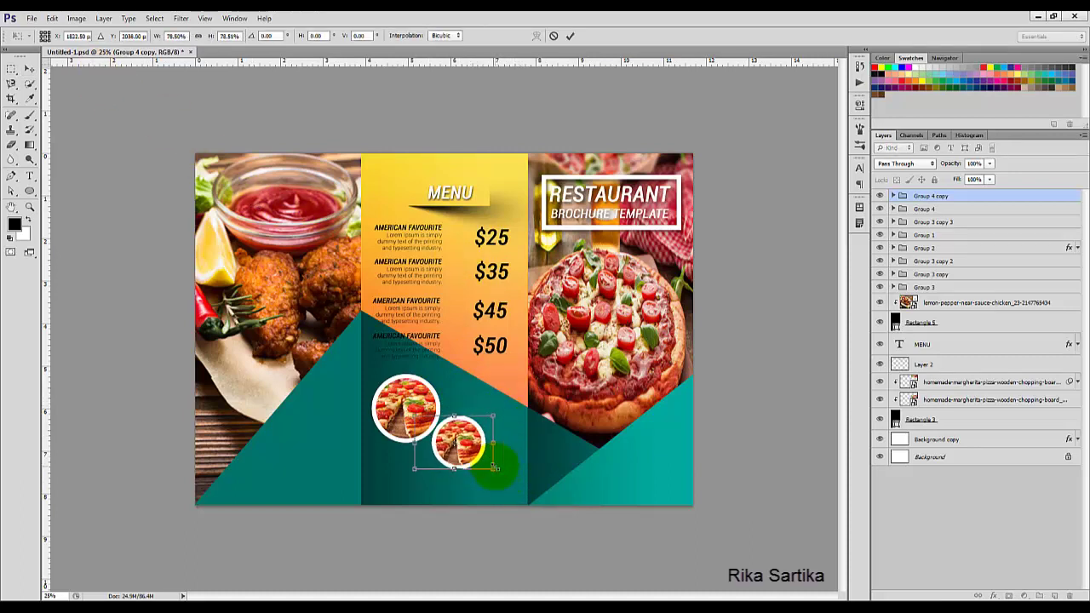
{"action": "left_click", "coordinate": [571, 36]}
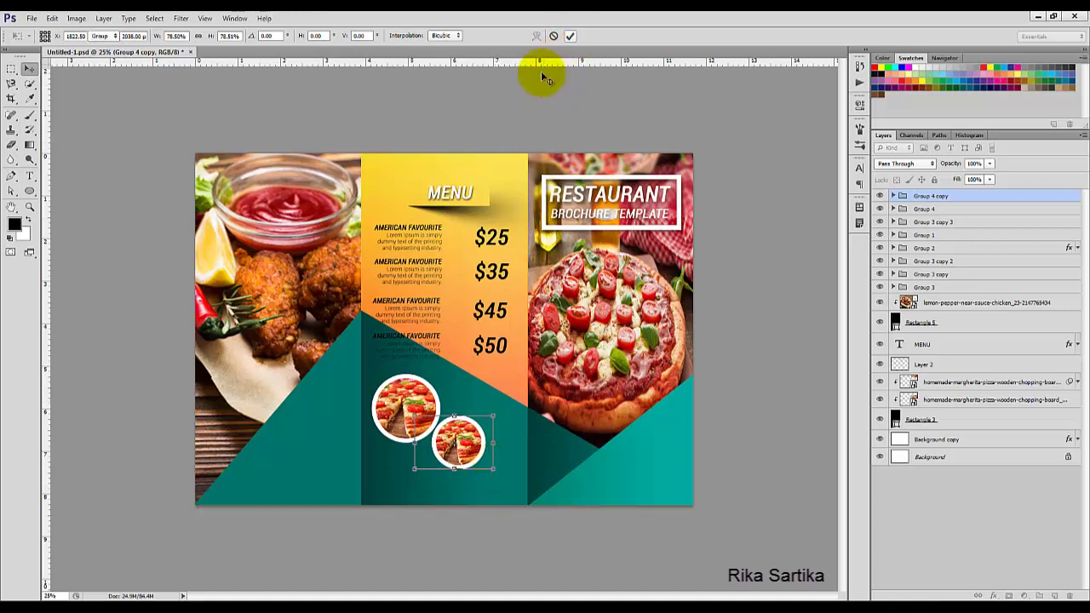
{"action": "left_click_drag", "start_coordinate": [460, 434], "coordinate": [471, 384]}
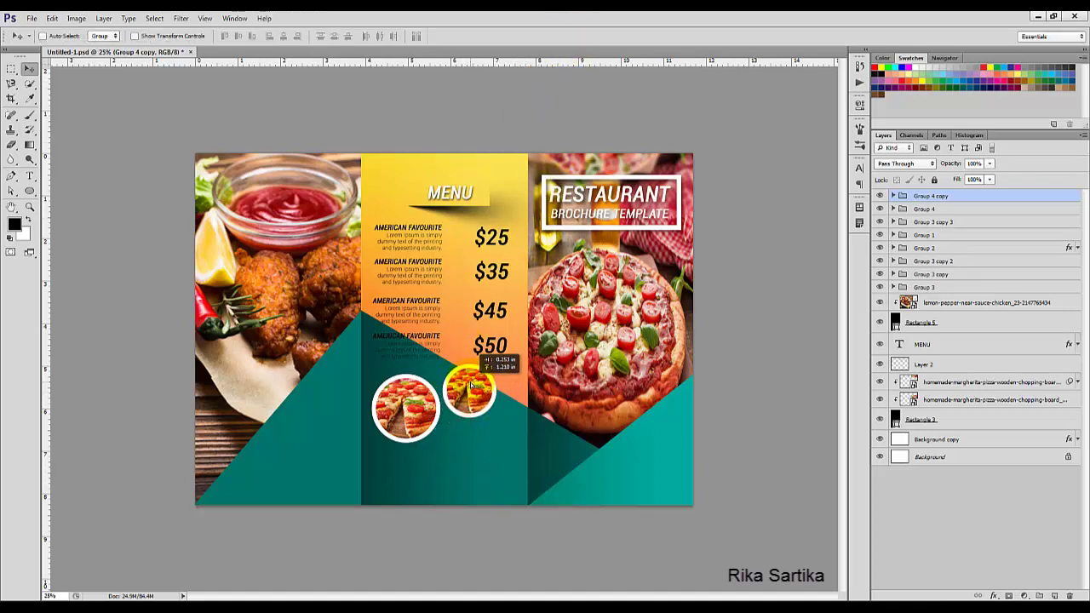
Duplicate the smaller pizza circle and place the copy below and between the other two circles
{"action": "right_click", "coordinate": [958, 197]}
{"action": "left_click", "coordinate": [973, 222]}
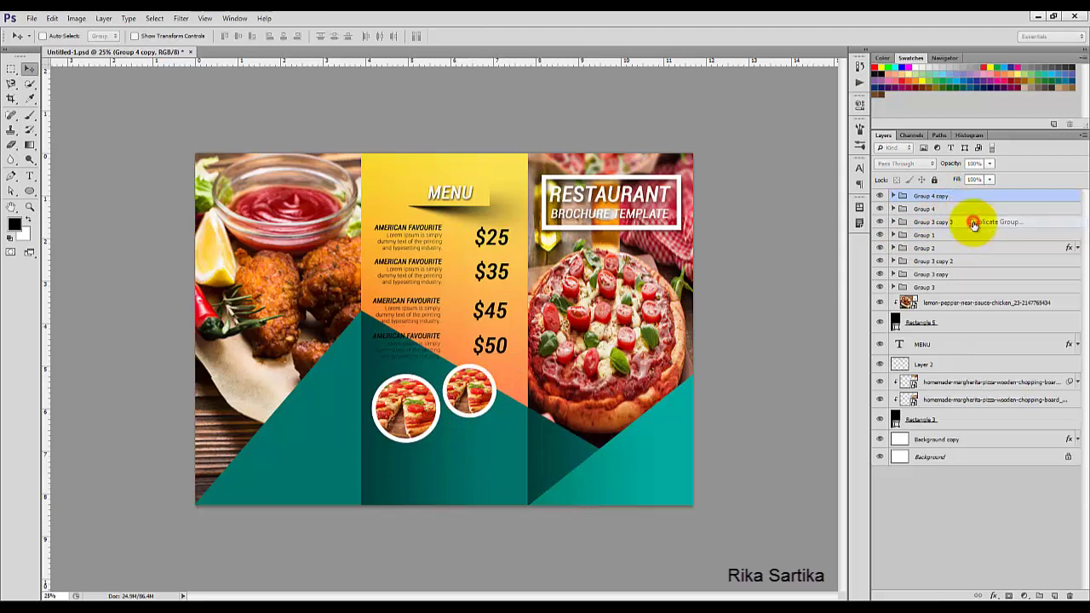
{"action": "left_click", "coordinate": [644, 195]}
{"action": "left_click_drag", "start_coordinate": [471, 385], "coordinate": [460, 453]}
{"action": "left_click", "coordinate": [504, 434]}
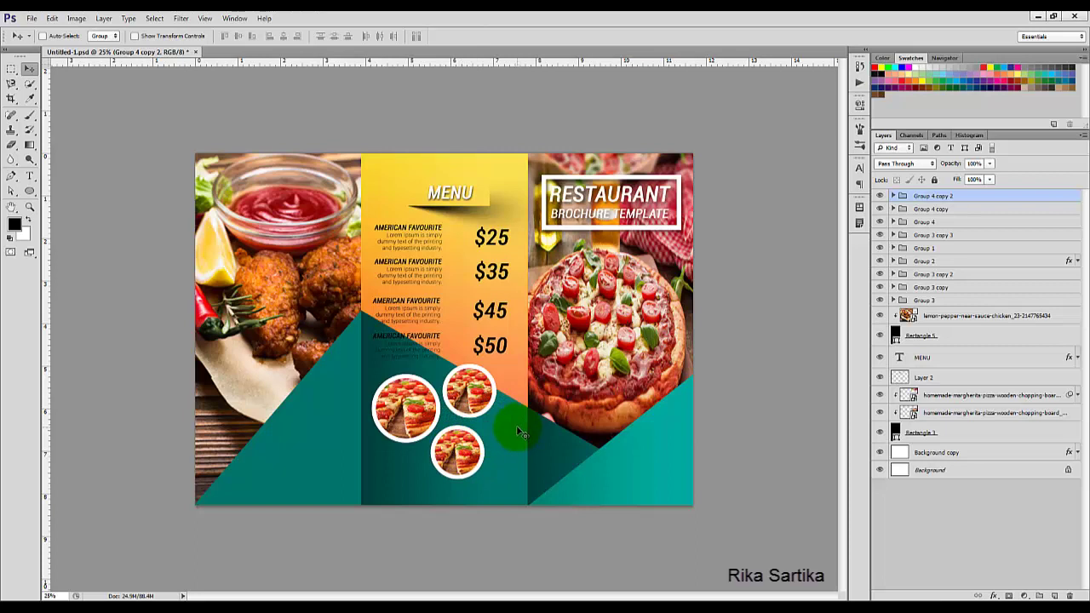
Nudge the small circle beneath the $50 price right and down, and the large circle slightly right and up
{"action": "left_click", "coordinate": [911, 210]}
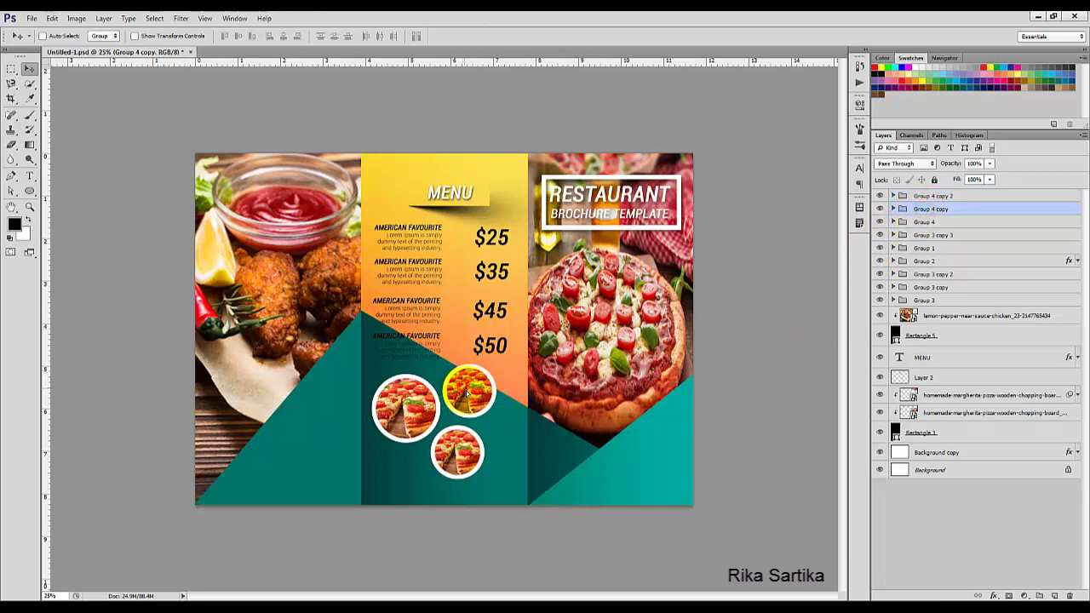
{"action": "left_click_drag", "start_coordinate": [466, 391], "coordinate": [479, 397]}
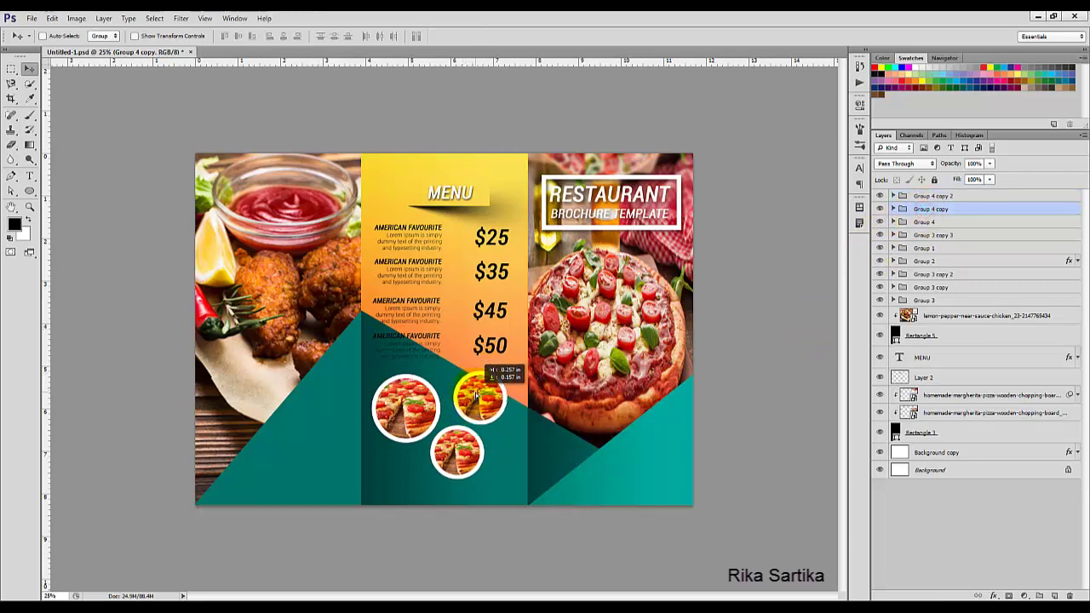
{"action": "left_click", "coordinate": [918, 221]}
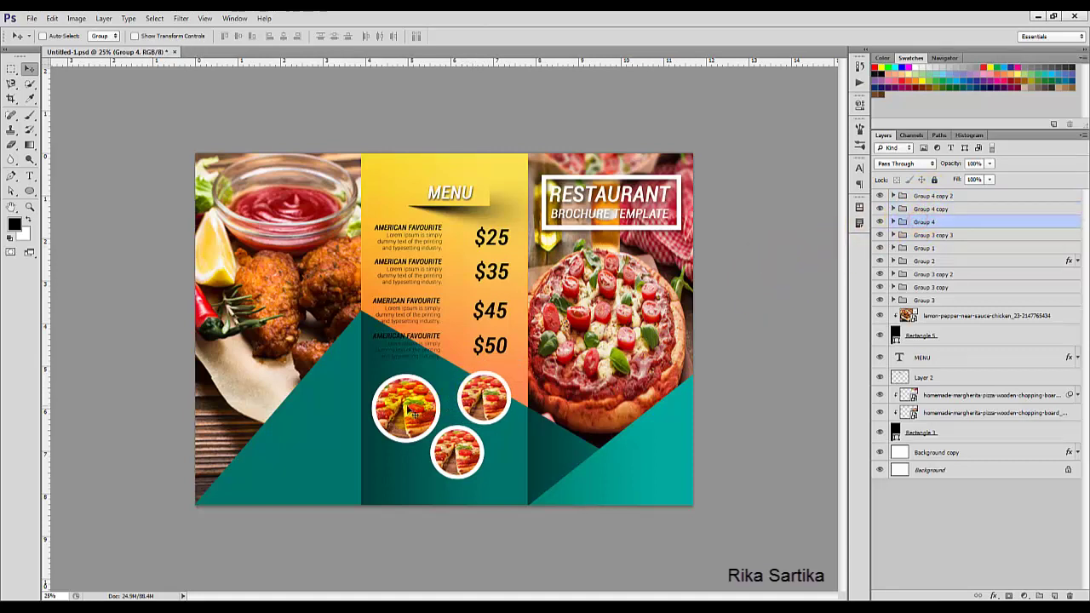
{"action": "left_click_drag", "start_coordinate": [409, 410], "coordinate": [415, 399]}
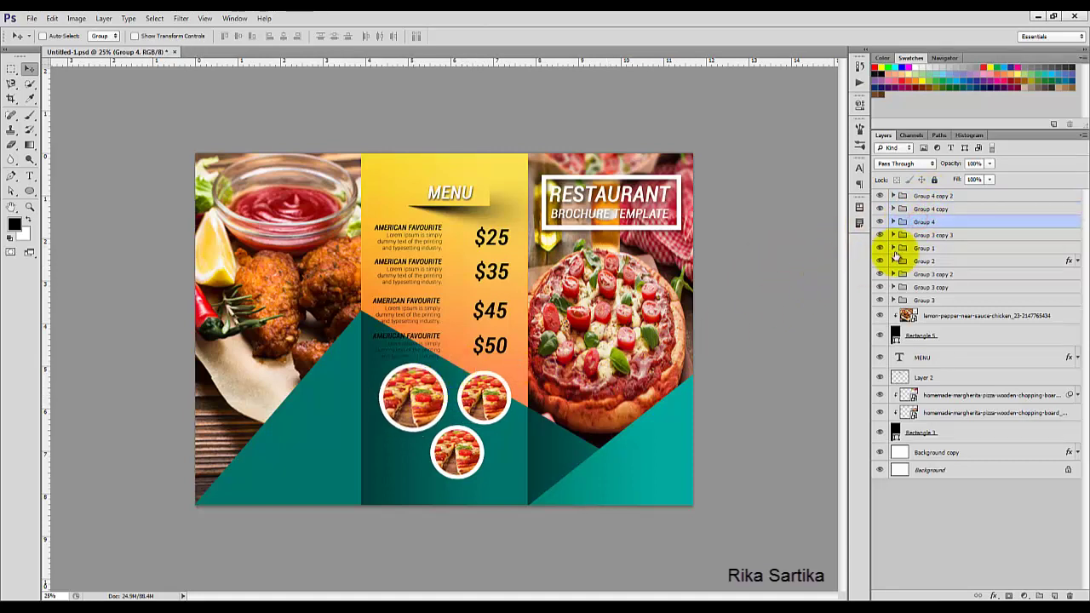
Move all three pizza circle groups together slightly left and down within the middle column
{"action": "left_click", "coordinate": [932, 196], "text": "shift"}
{"action": "left_click_drag", "start_coordinate": [485, 400], "coordinate": [475, 409]}
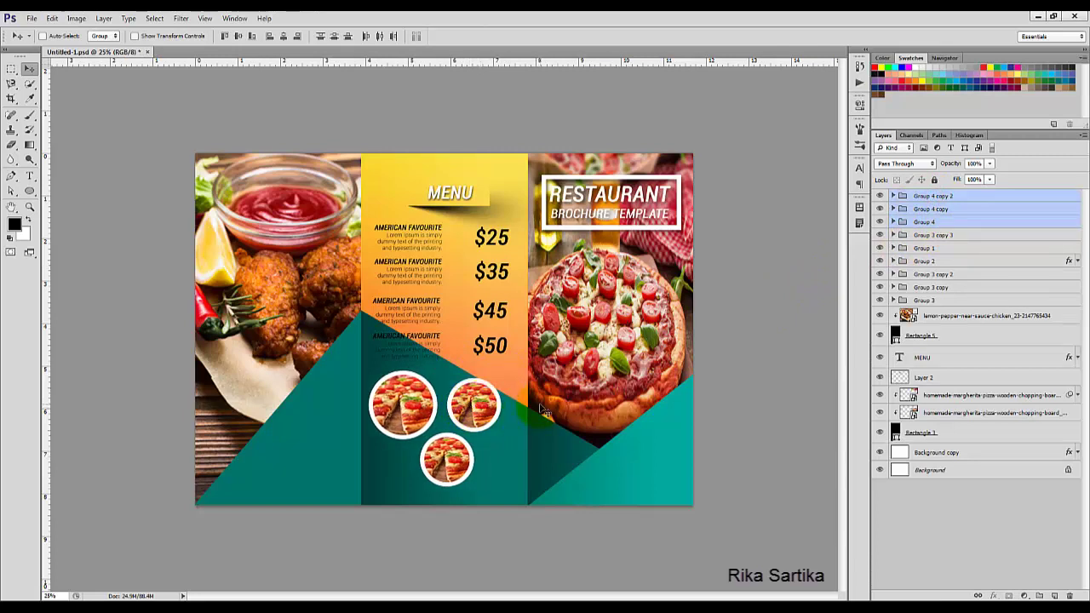
{"action": "left_click", "coordinate": [958, 196]}
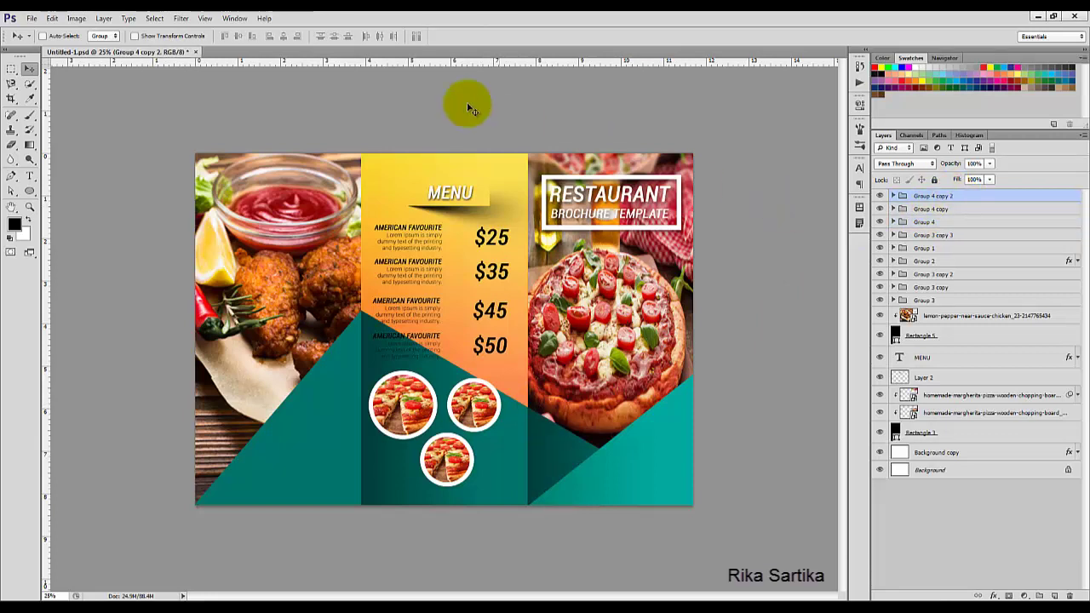
Draw a house icon custom shape about 120 px square on the teal triangle at the foot of the cover column
{"action": "left_click_drag", "start_coordinate": [28, 191], "coordinate": [81, 243]}
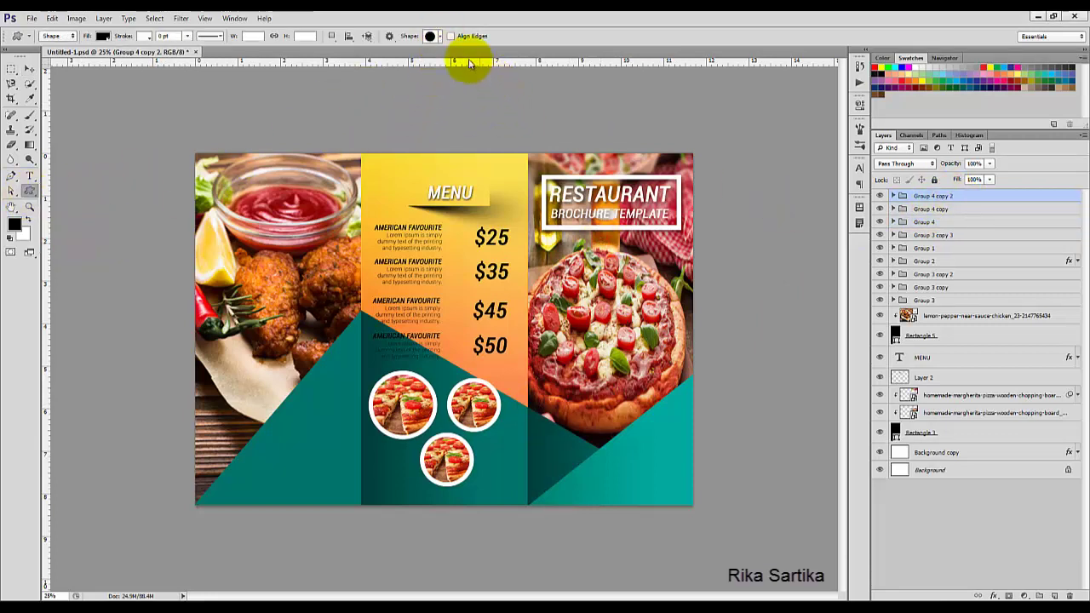
{"action": "left_click", "coordinate": [440, 37]}
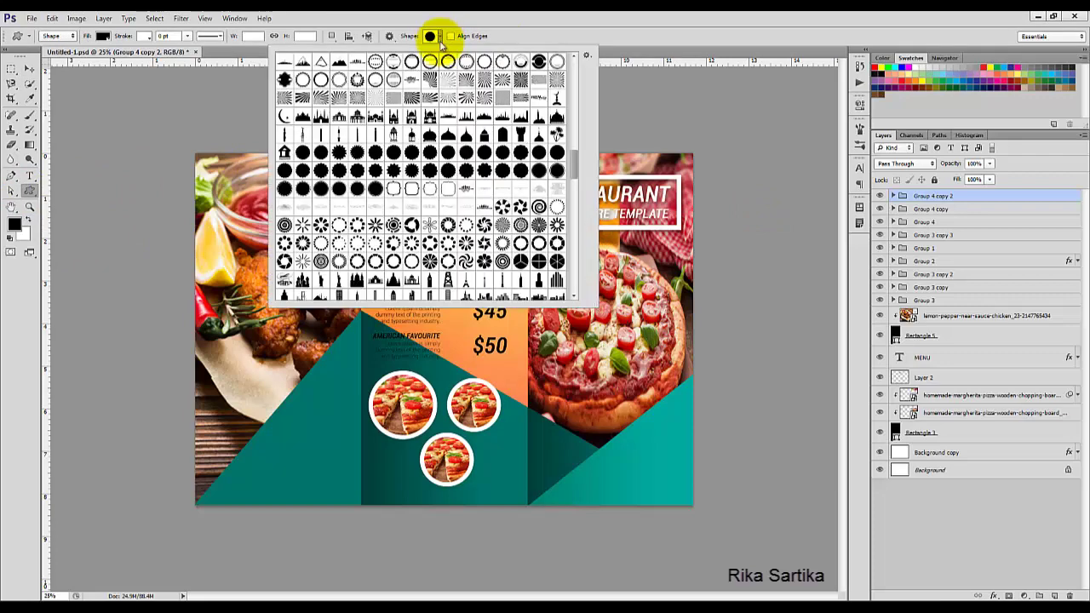
{"action": "left_click_drag", "start_coordinate": [571, 158], "coordinate": [566, 223]}
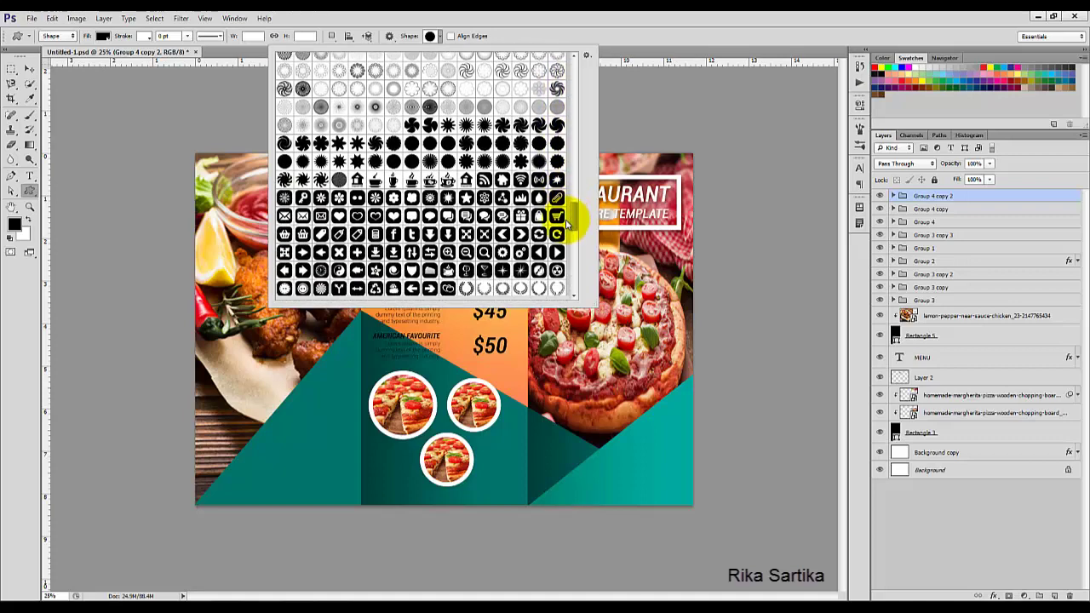
{"action": "double_click", "coordinate": [502, 181]}
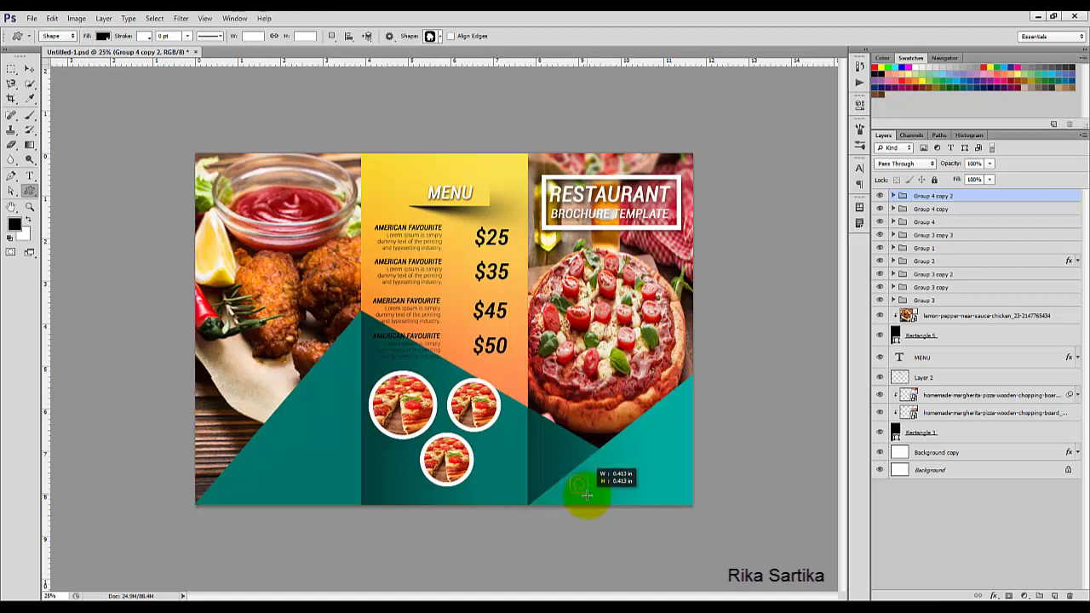
{"action": "left_click_drag", "start_coordinate": [586, 494], "coordinate": [585, 496]}
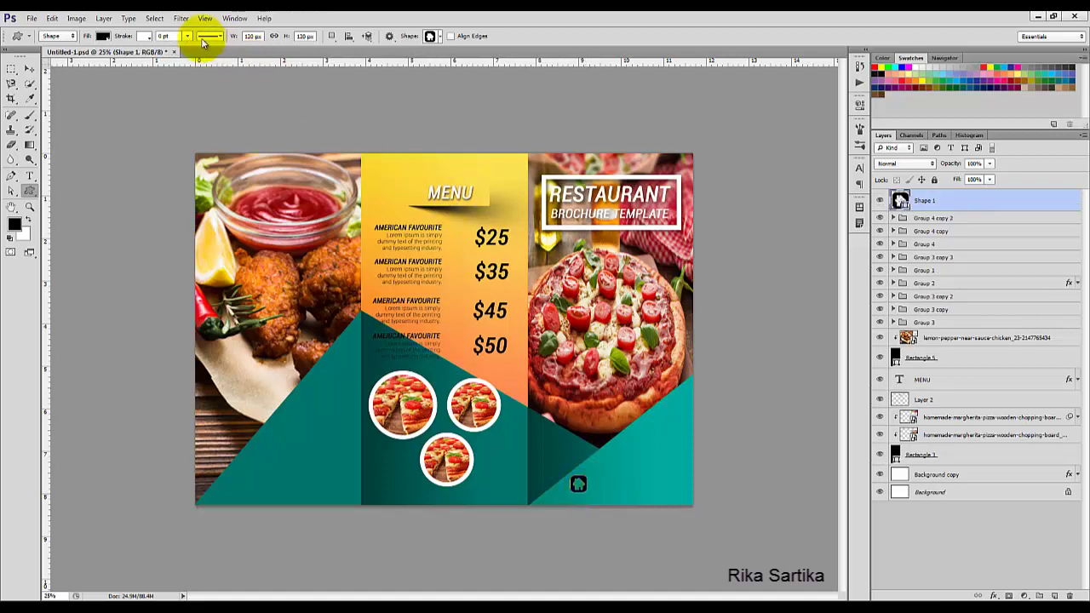
Change the house icon's fill to white
{"action": "left_click", "coordinate": [103, 37]}
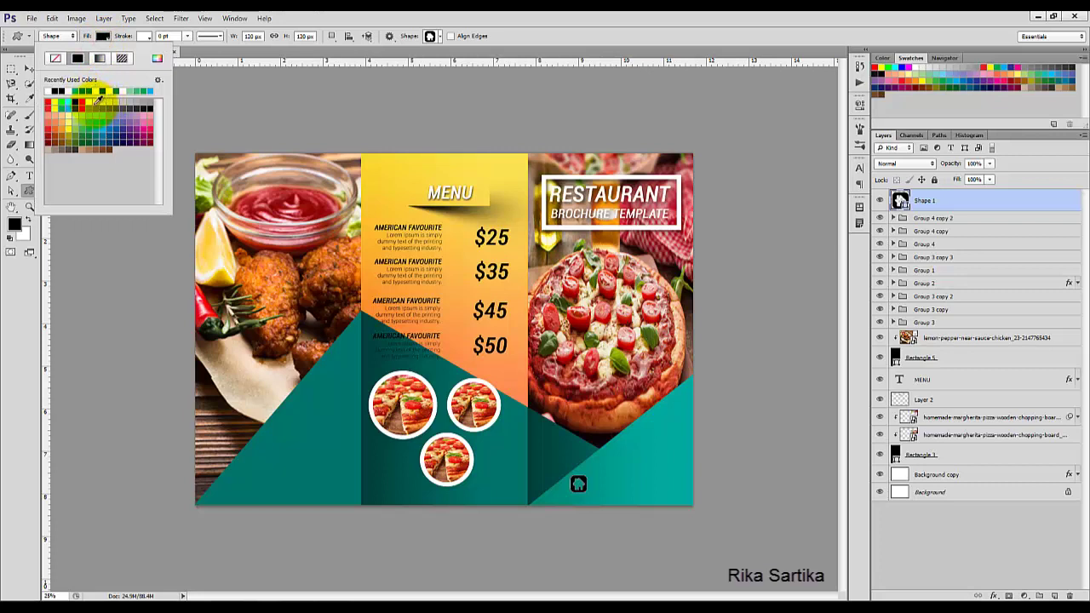
{"action": "left_click", "coordinate": [104, 34]}
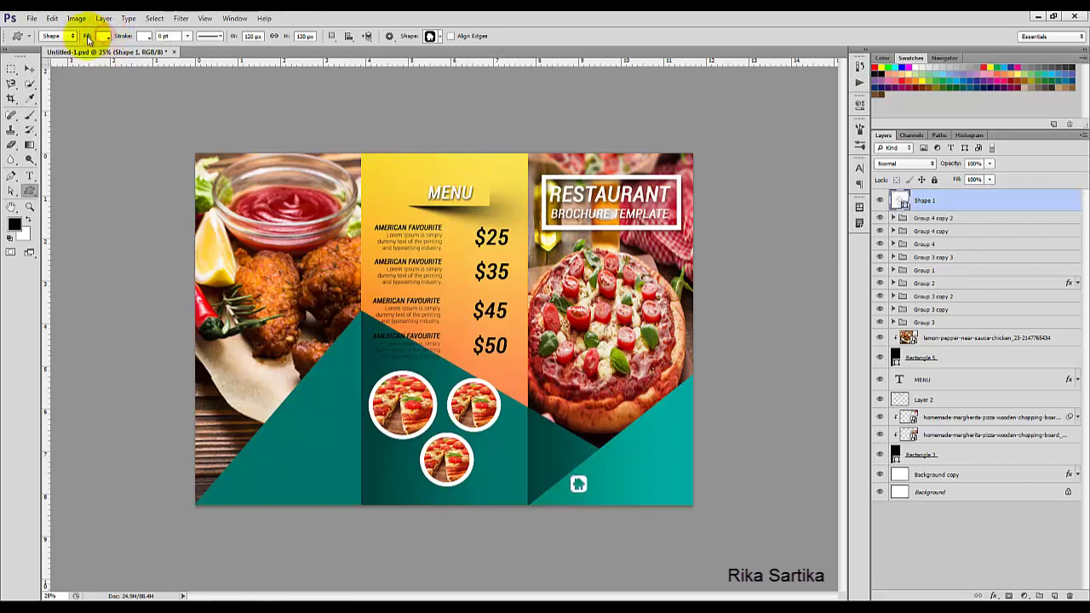
{"action": "left_click", "coordinate": [29, 68]}
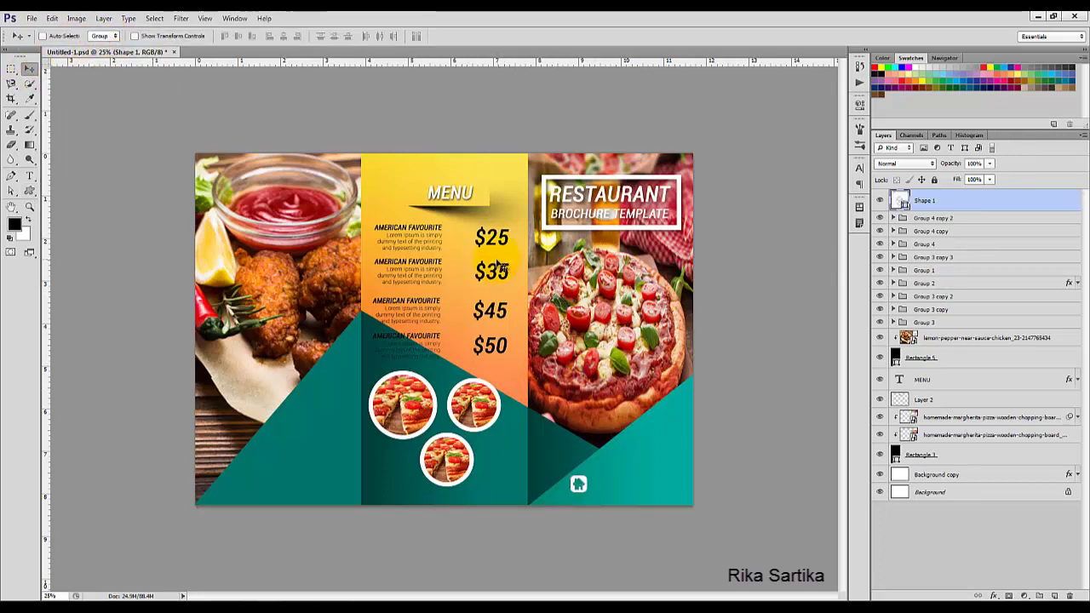
Draw a white RSS icon custom shape about 108 px square just right of the house icon
{"action": "left_click", "coordinate": [30, 189]}
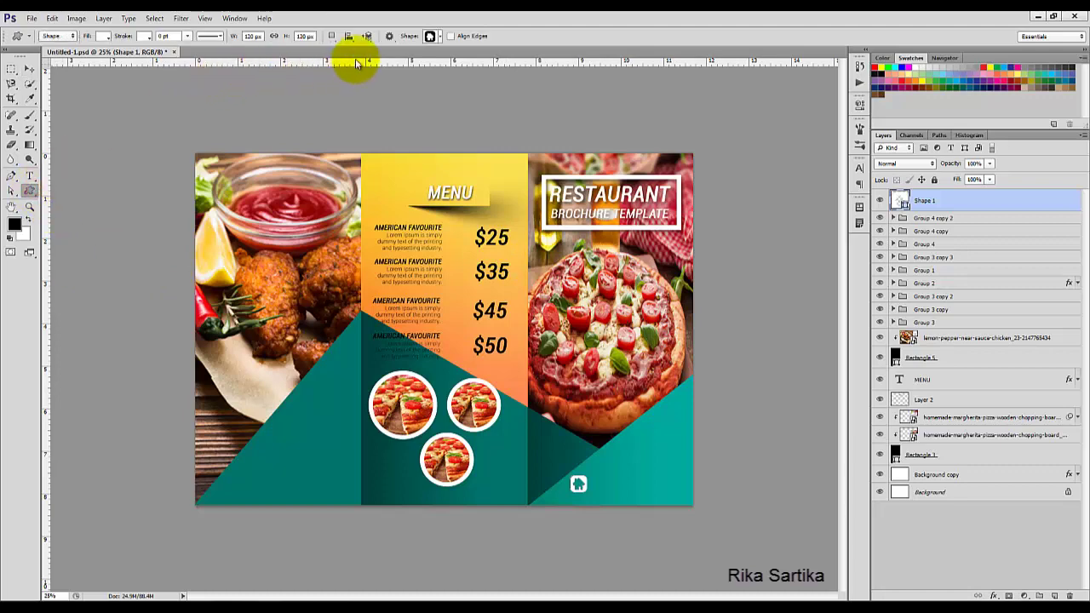
{"action": "left_click", "coordinate": [435, 37]}
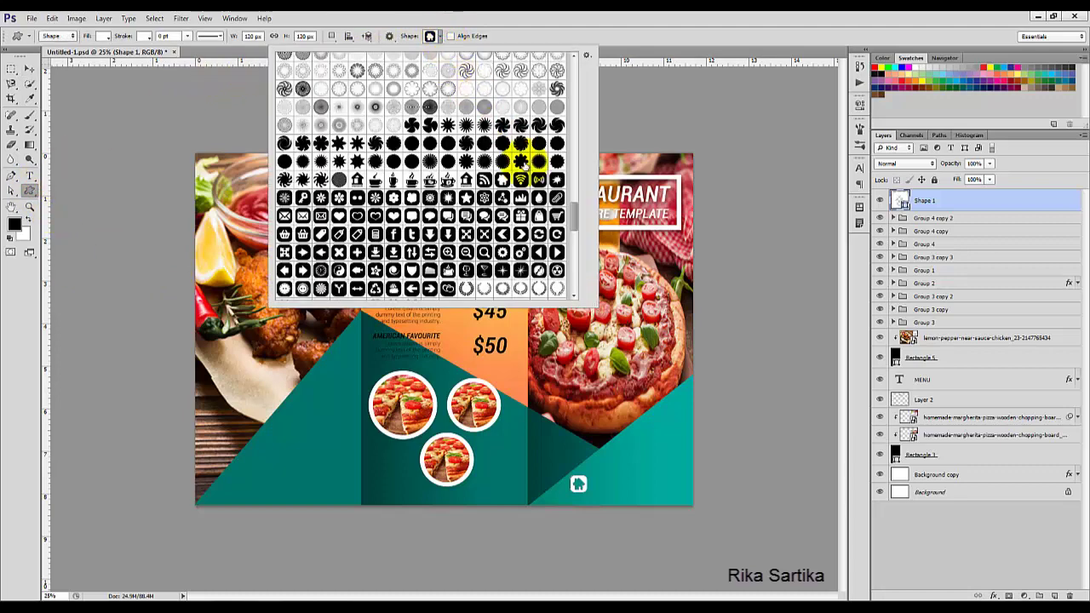
{"action": "double_click", "coordinate": [483, 180]}
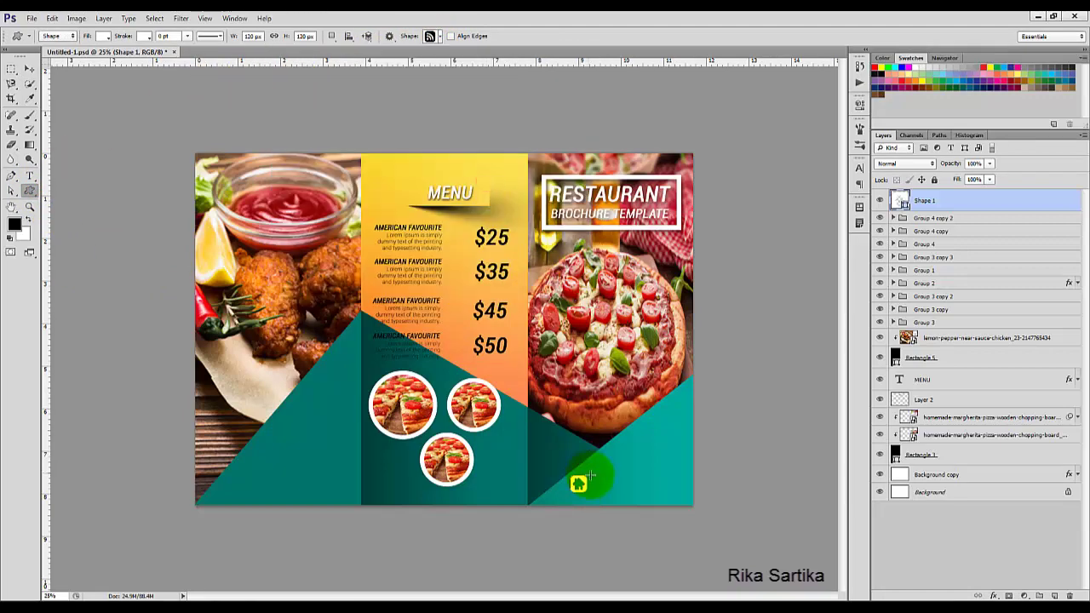
{"action": "left_click_drag", "start_coordinate": [599, 478], "coordinate": [603, 485]}
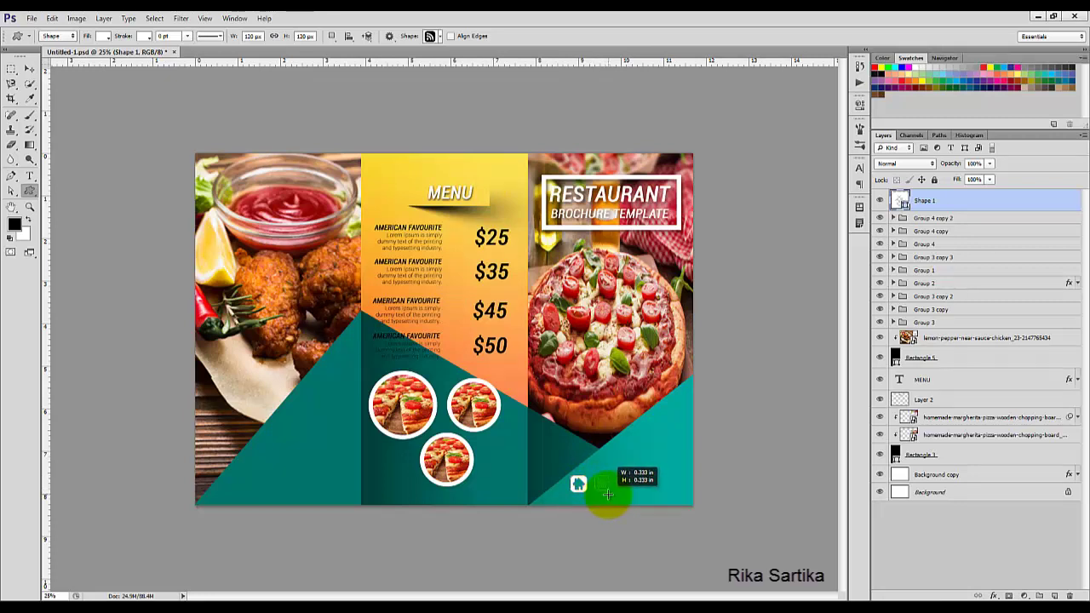
{"action": "left_click_drag", "start_coordinate": [609, 495], "coordinate": [609, 493]}
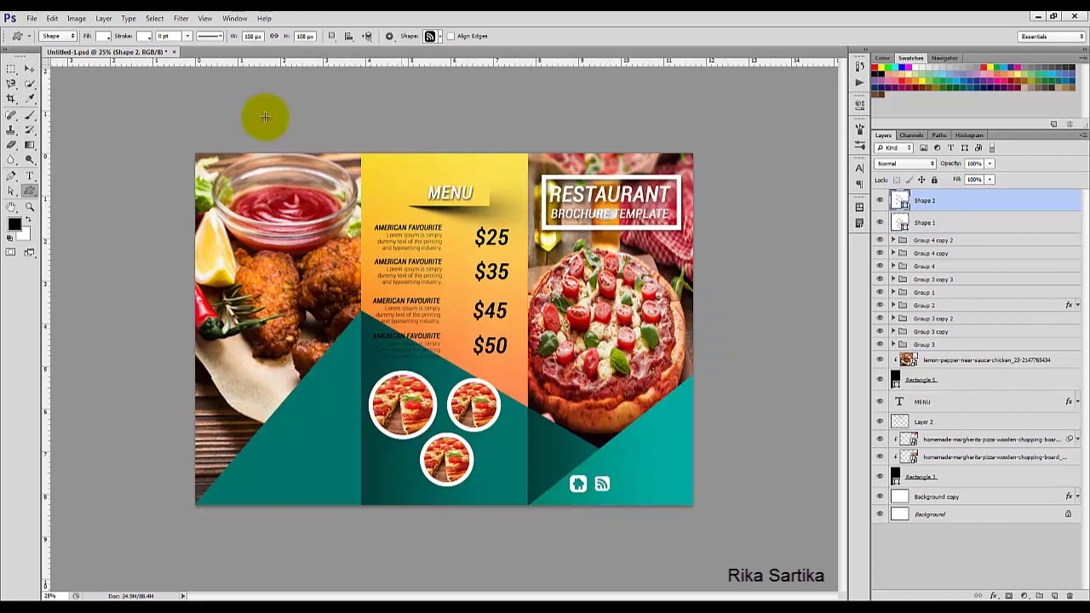
Scale the RSS icon to about 113% to match the house icon and align it beside that icon
{"action": "key", "text": "ctrl+t"}
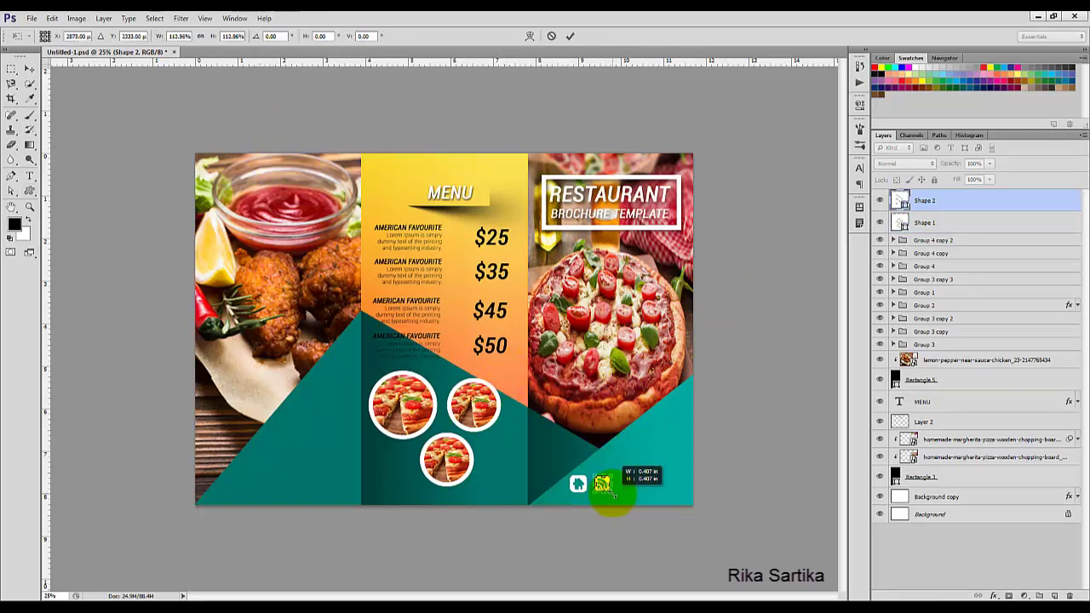
{"action": "left_click", "coordinate": [571, 36]}
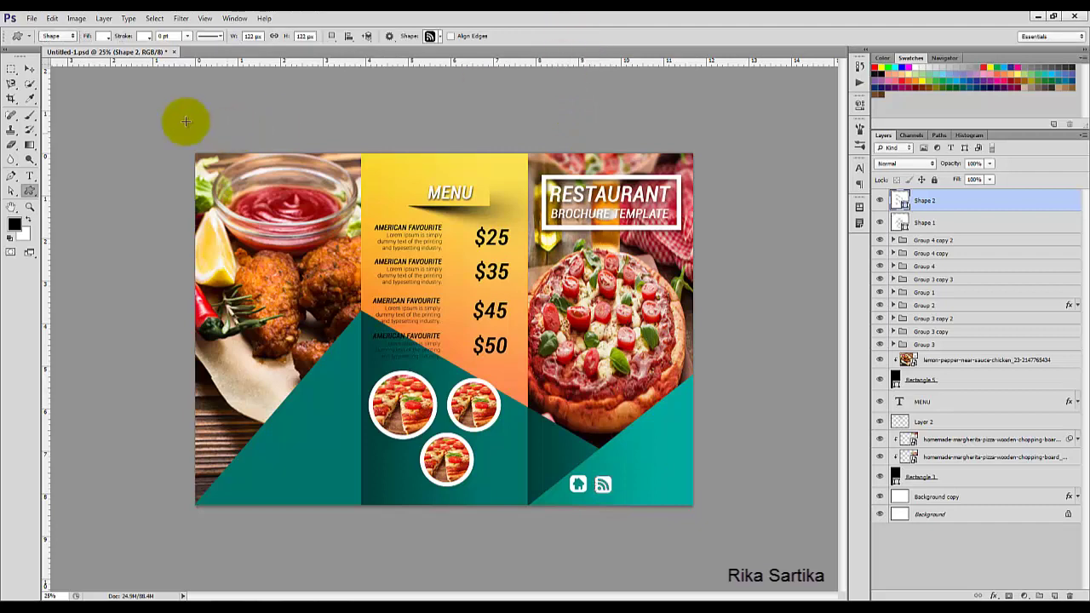
{"action": "left_click", "coordinate": [34, 72]}
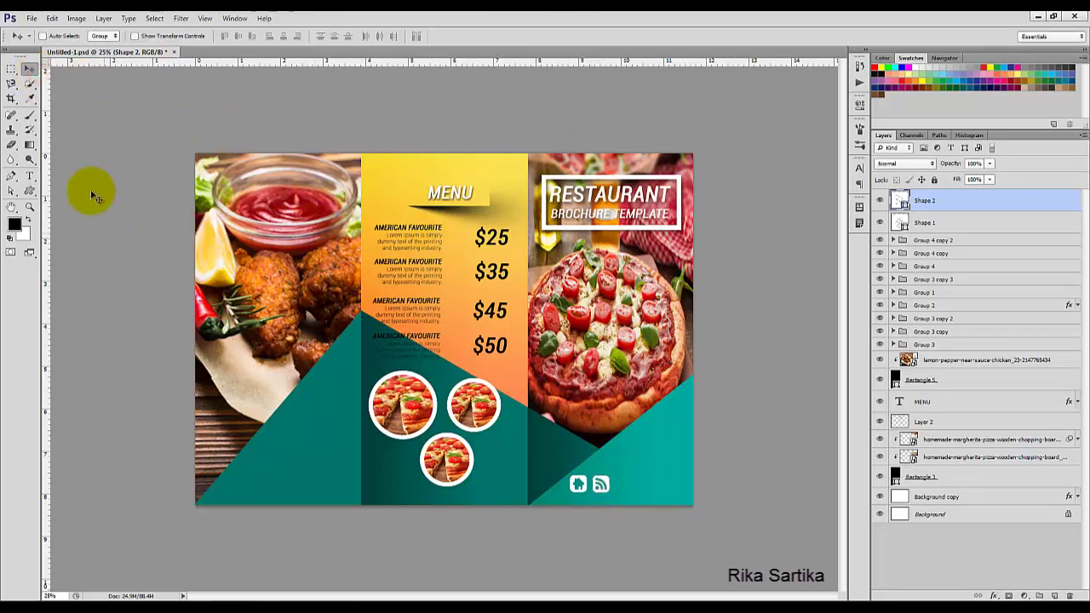
Add a text line with the phone number near the house and RSS icons at the foot of the cover column
{"action": "left_click", "coordinate": [29, 175]}
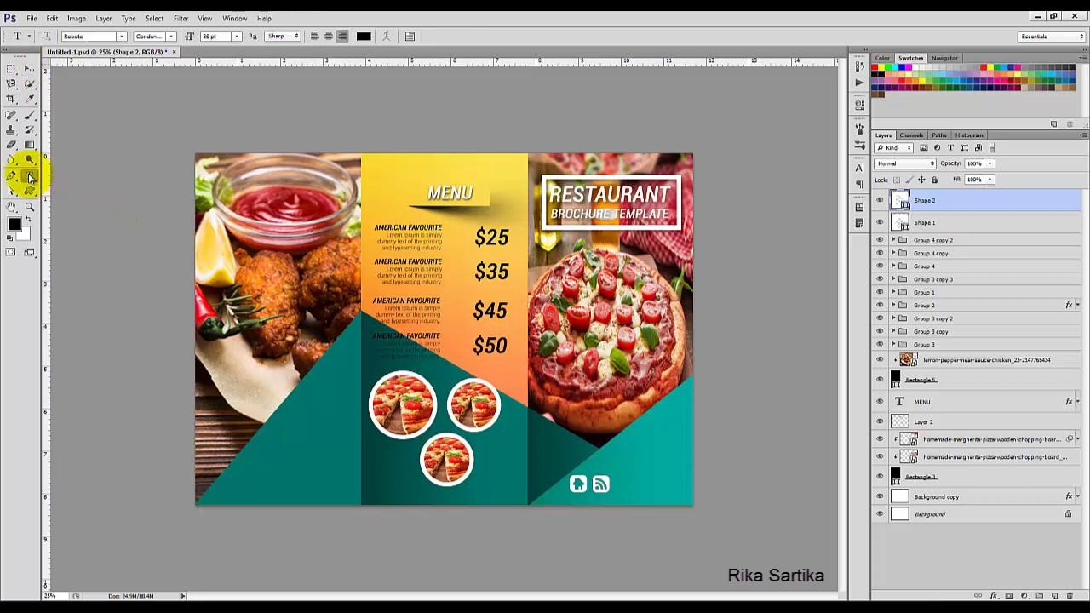
{"action": "left_click", "coordinate": [625, 482]}
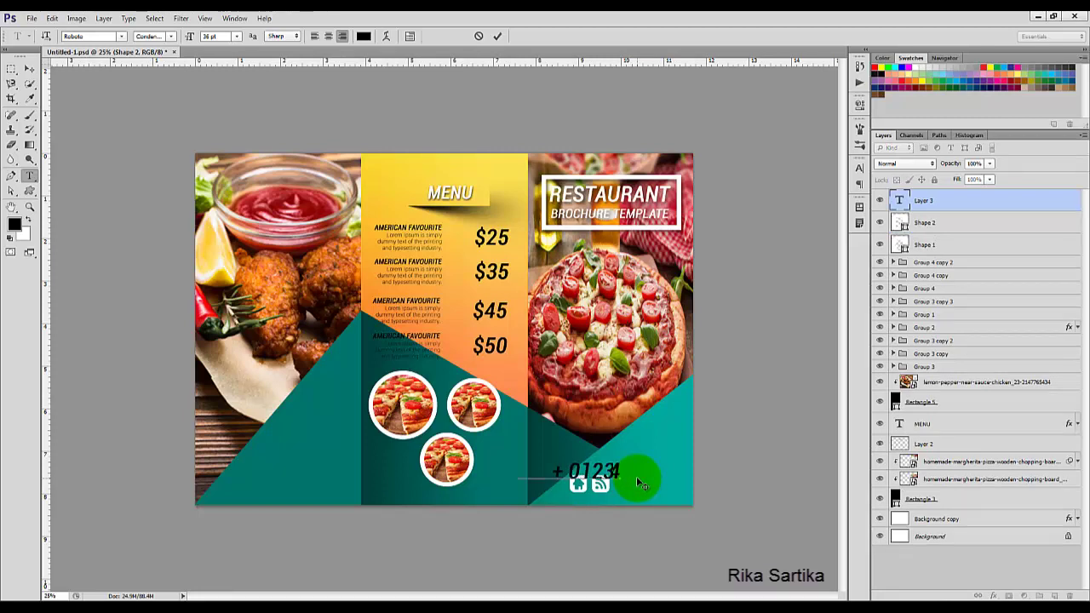
{"action": "type", "text": "+ 0123 4567"}
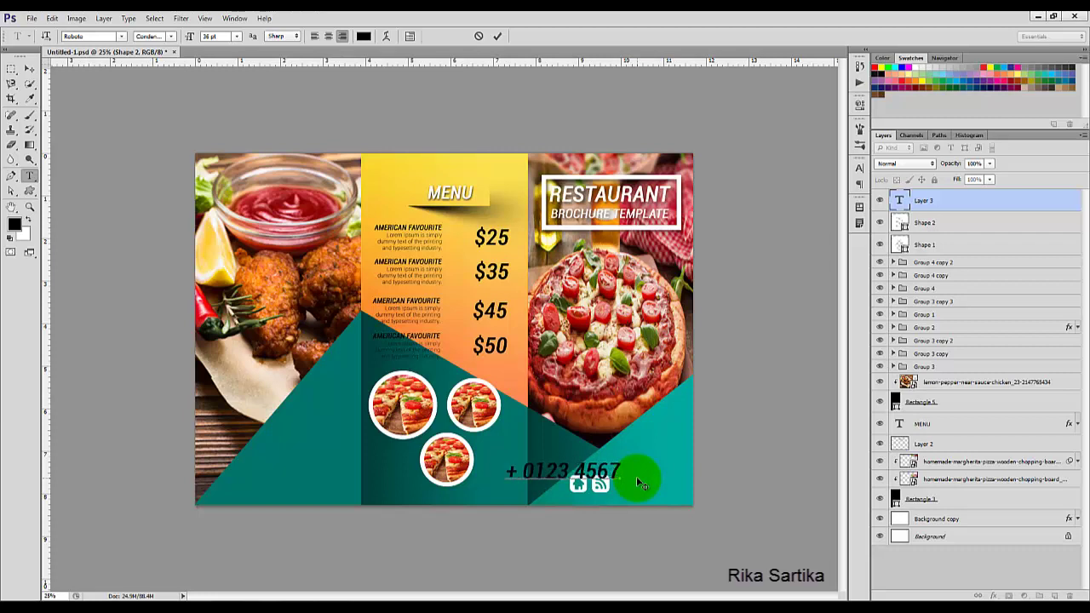
{"action": "type", "text": "8 8901"}
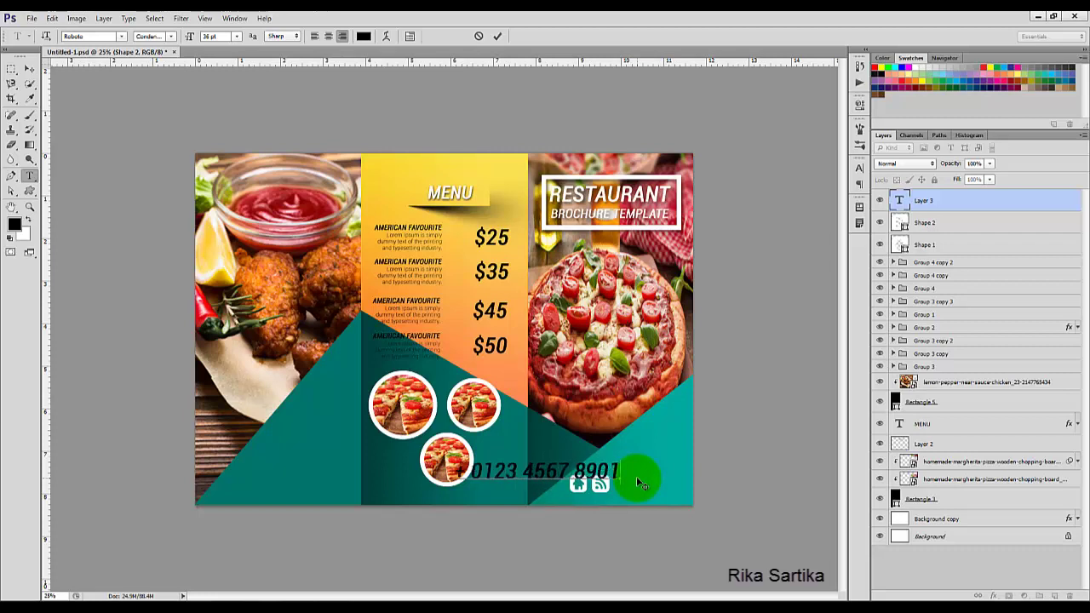
Set the phone number text to 14 pt and move it just right of the RSS icon
{"action": "key", "text": "ctrl+a"}
{"action": "left_click", "coordinate": [236, 36]}
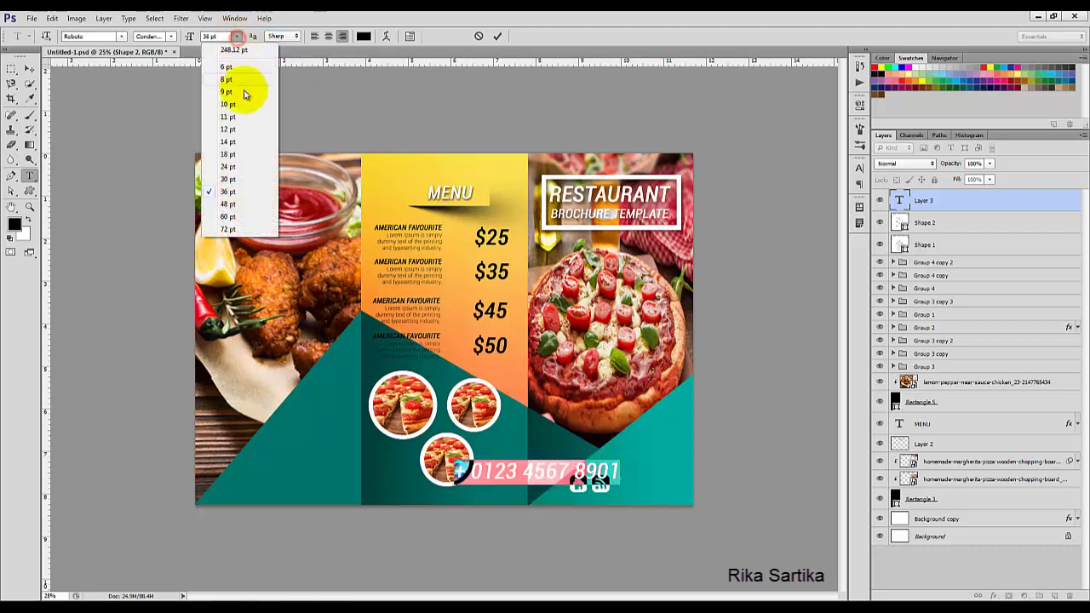
{"action": "left_click", "coordinate": [242, 141]}
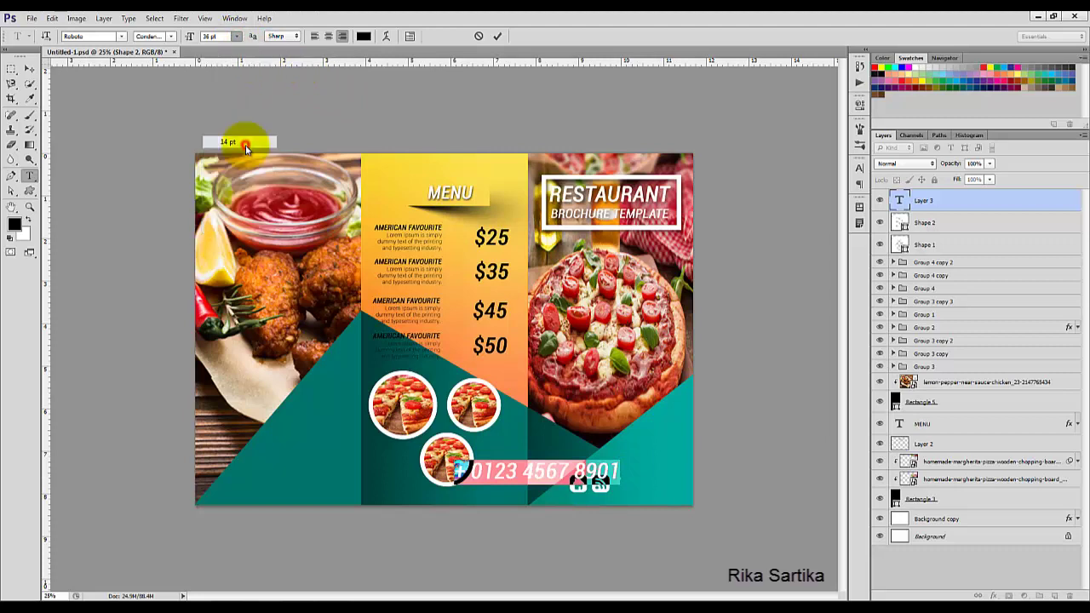
{"action": "left_click", "coordinate": [499, 40]}
{"action": "left_click", "coordinate": [29, 68]}
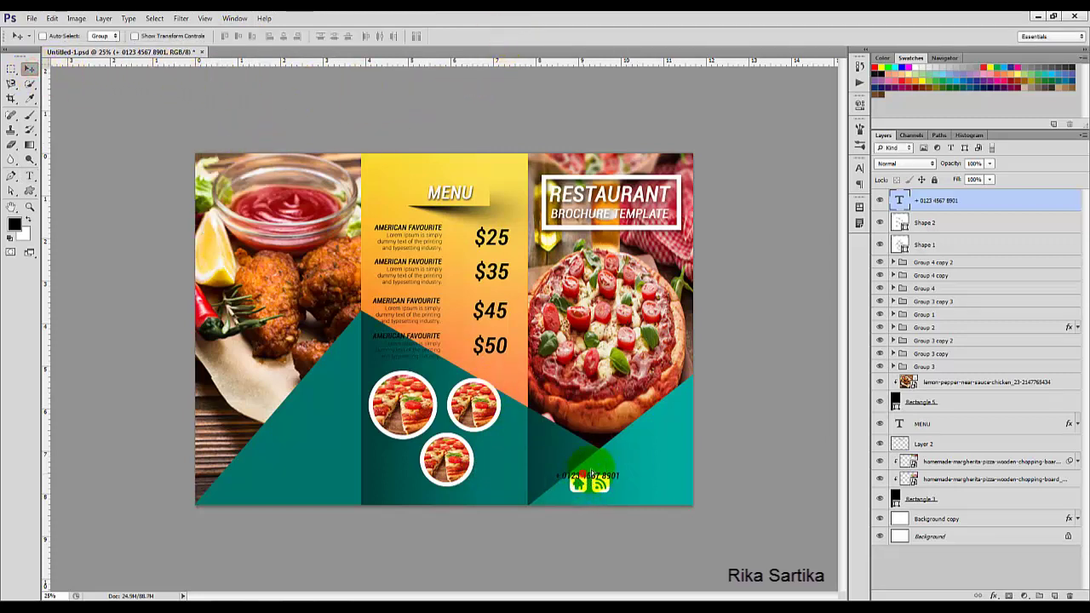
{"action": "left_click_drag", "start_coordinate": [591, 474], "coordinate": [649, 478]}
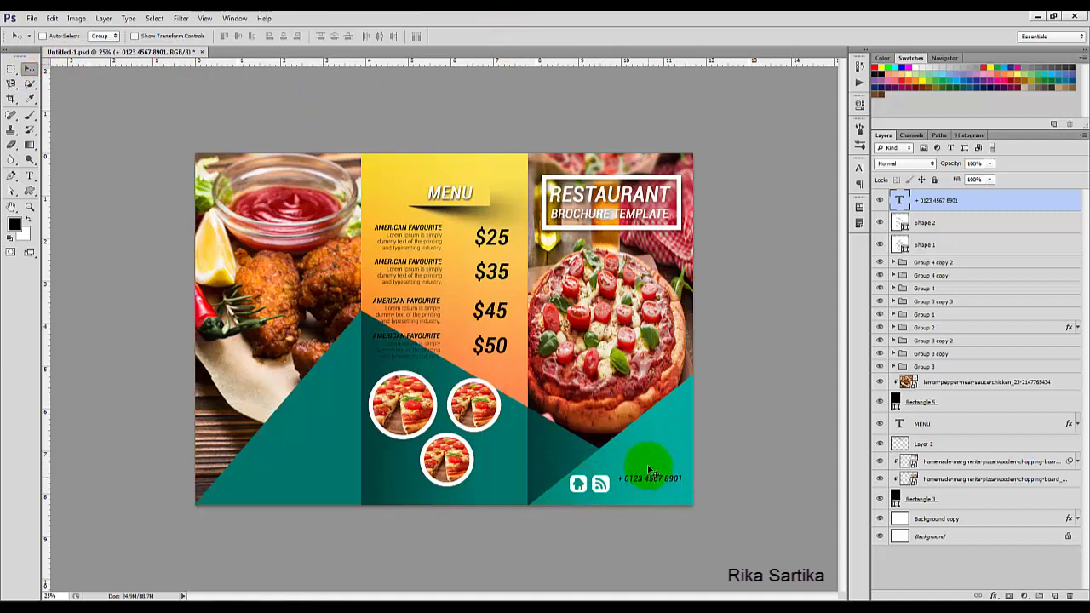
Apply a white Color Overlay layer style to the phone number text and collapse its effects list
{"action": "right_click", "coordinate": [1003, 207]}
{"action": "left_click", "coordinate": [948, 182]}
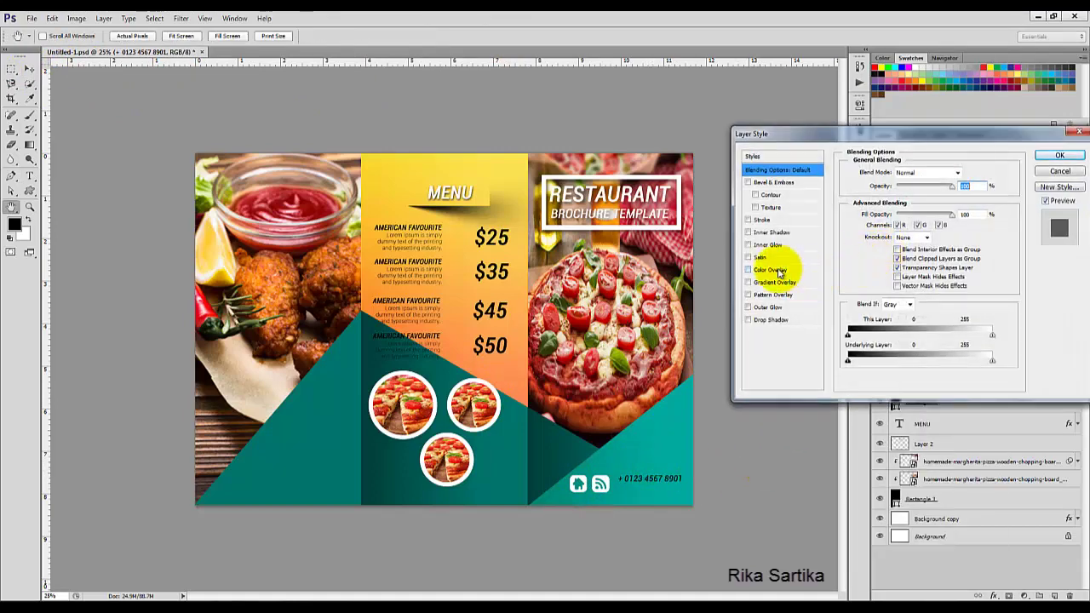
{"action": "left_click", "coordinate": [776, 271]}
{"action": "left_click", "coordinate": [967, 172]}
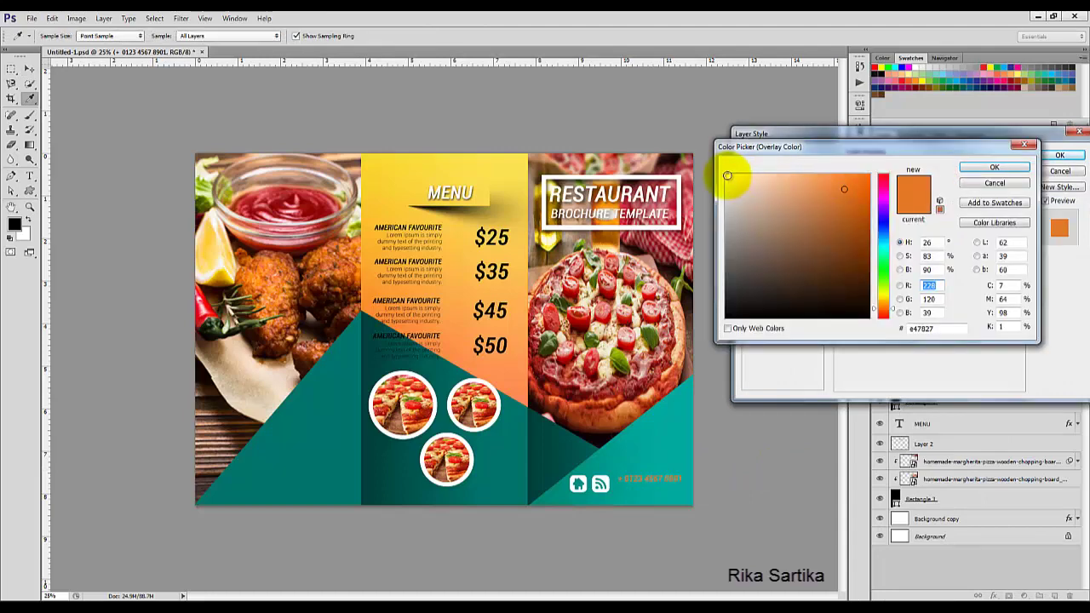
{"action": "left_click", "coordinate": [727, 175]}
{"action": "left_click", "coordinate": [975, 167]}
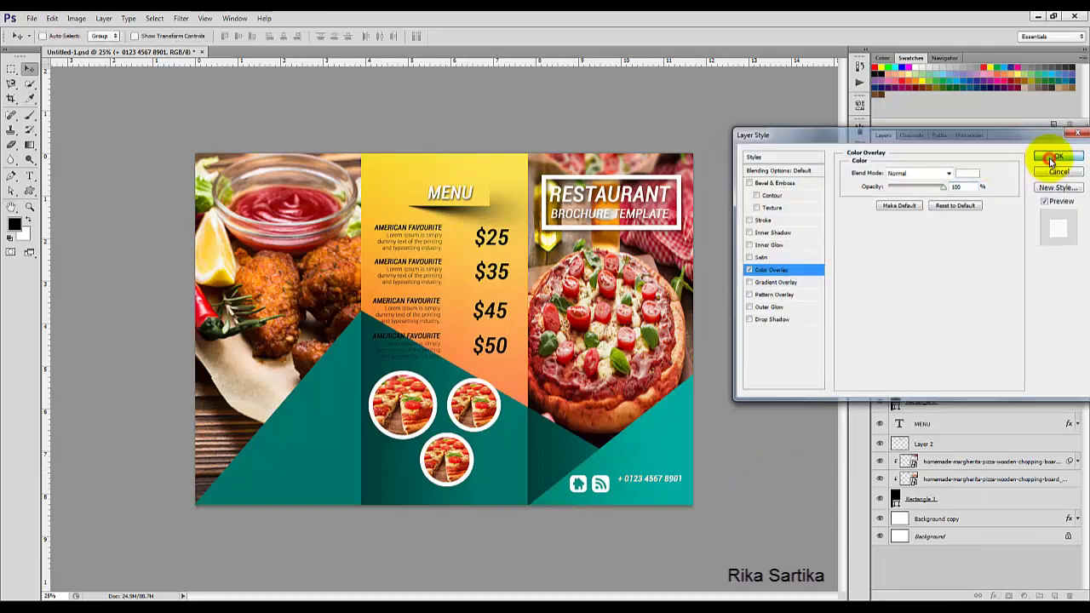
{"action": "left_click", "coordinate": [1054, 158]}
{"action": "left_click", "coordinate": [1076, 201]}
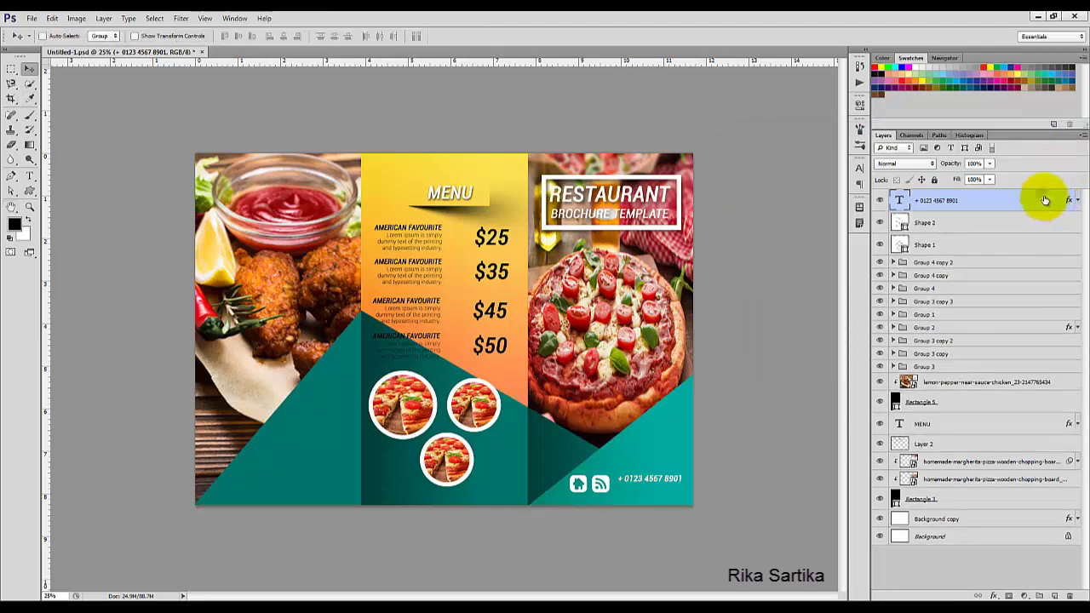
Duplicate the phone number text layer and move the copy down to form a second line directly below the original
{"action": "right_click", "coordinate": [1045, 200]}
{"action": "left_click", "coordinate": [1005, 198]}
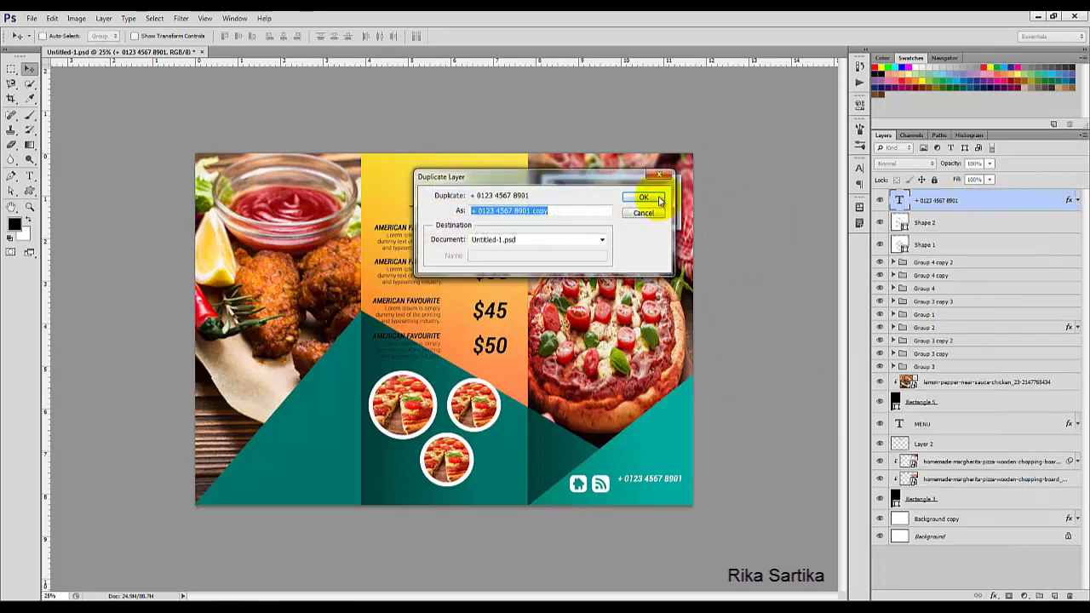
{"action": "left_click", "coordinate": [644, 197]}
{"action": "key", "text": "shift+Down"}
{"action": "key", "text": "shift+Down"}
{"action": "key", "text": "shift+Down"}
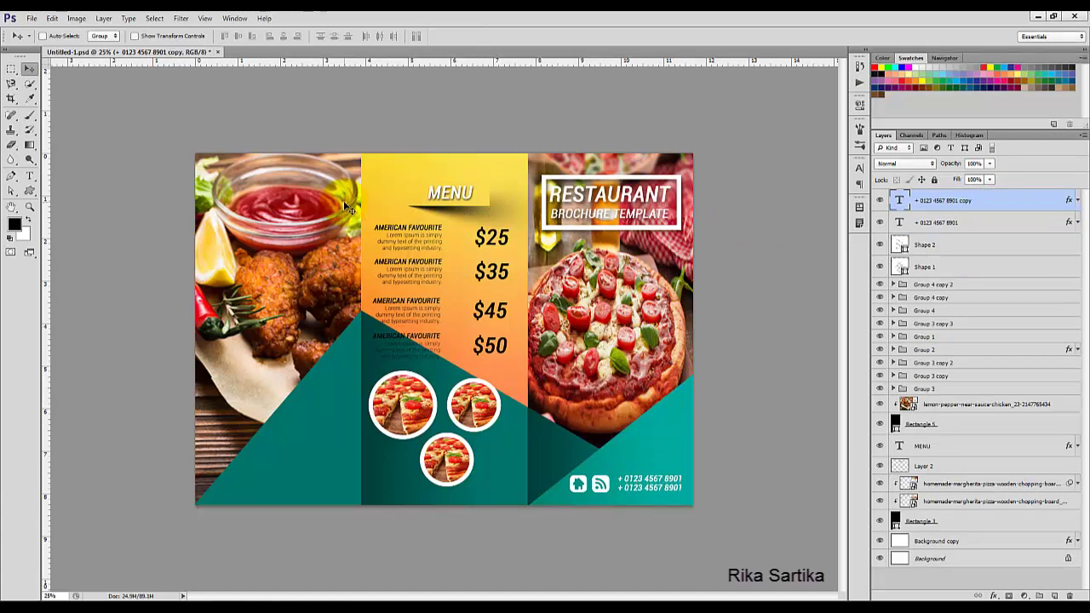
Duplicate the Group 4 copy 2 circular pizza picture three times and arrange the copies in a triangle on the first column
{"action": "left_click", "coordinate": [975, 200]}
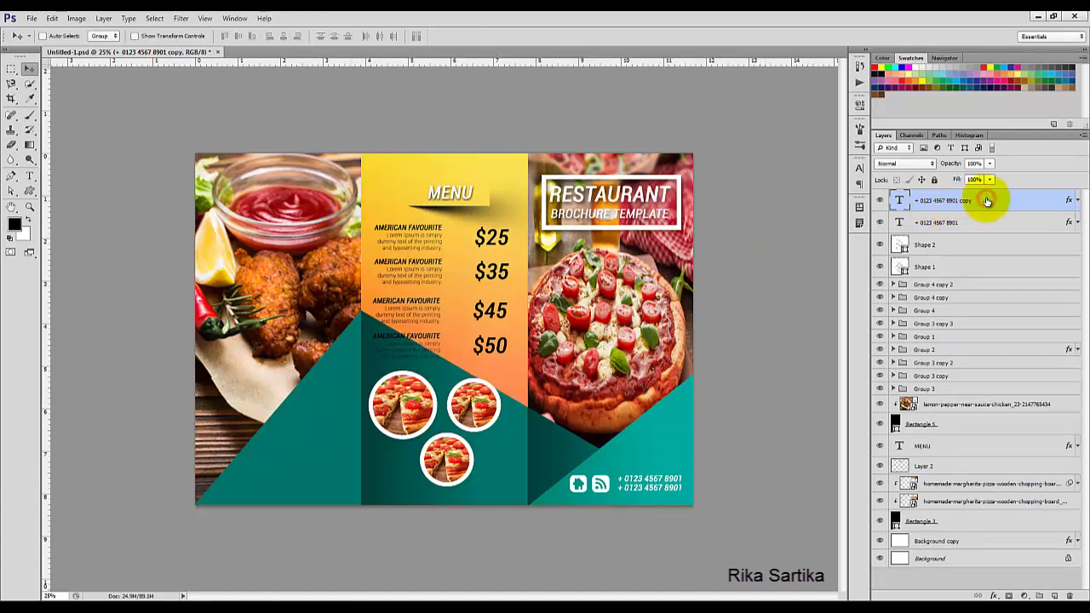
{"action": "left_click", "coordinate": [880, 284]}
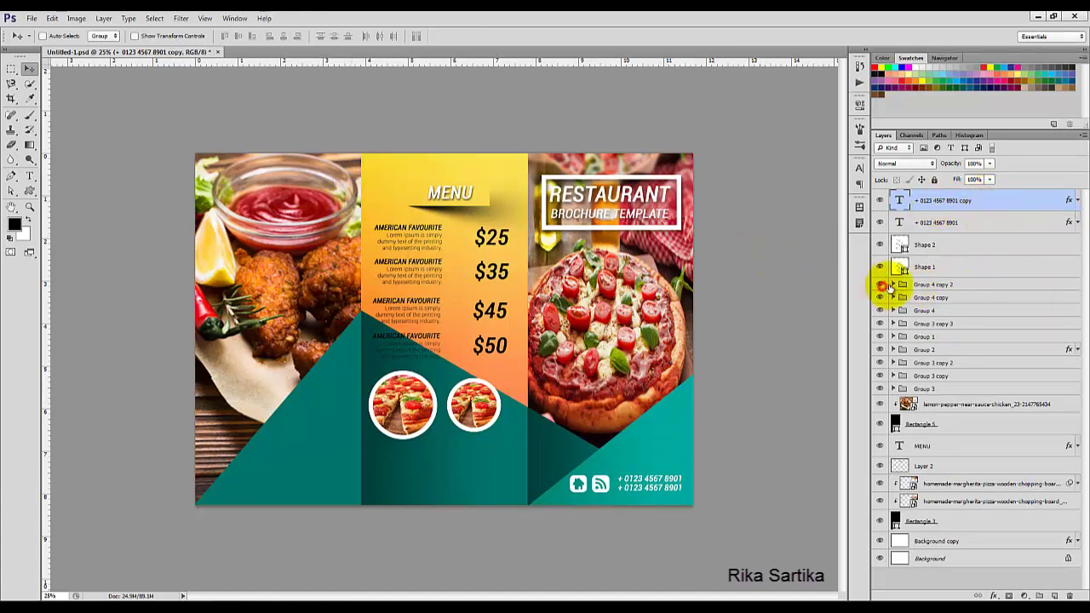
{"action": "left_click", "coordinate": [882, 285]}
{"action": "left_click", "coordinate": [970, 283]}
{"action": "right_click", "coordinate": [974, 284]}
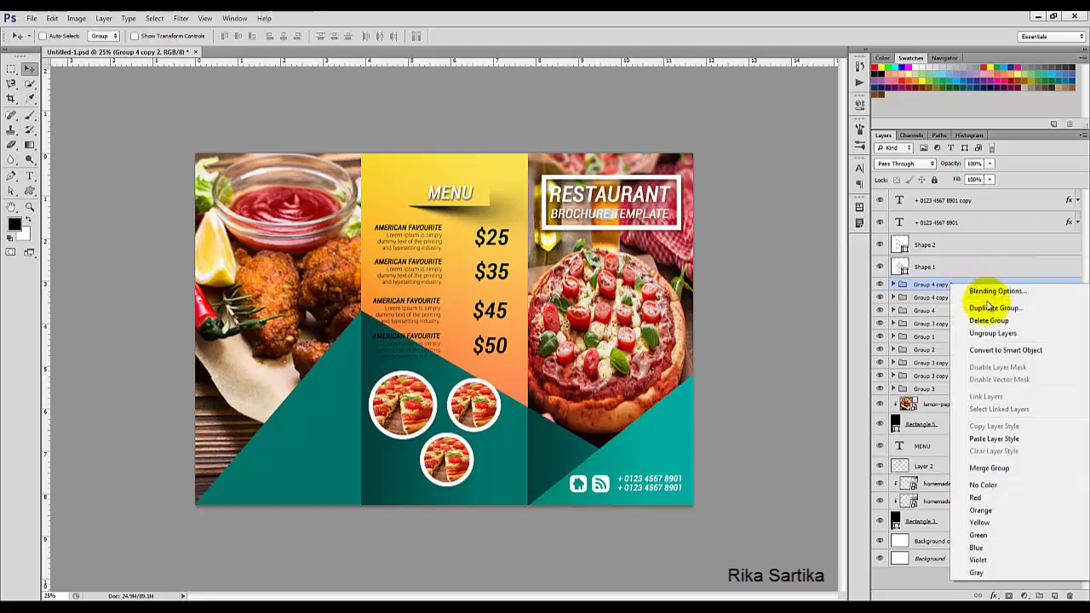
{"action": "left_click", "coordinate": [992, 307]}
{"action": "left_click", "coordinate": [655, 196]}
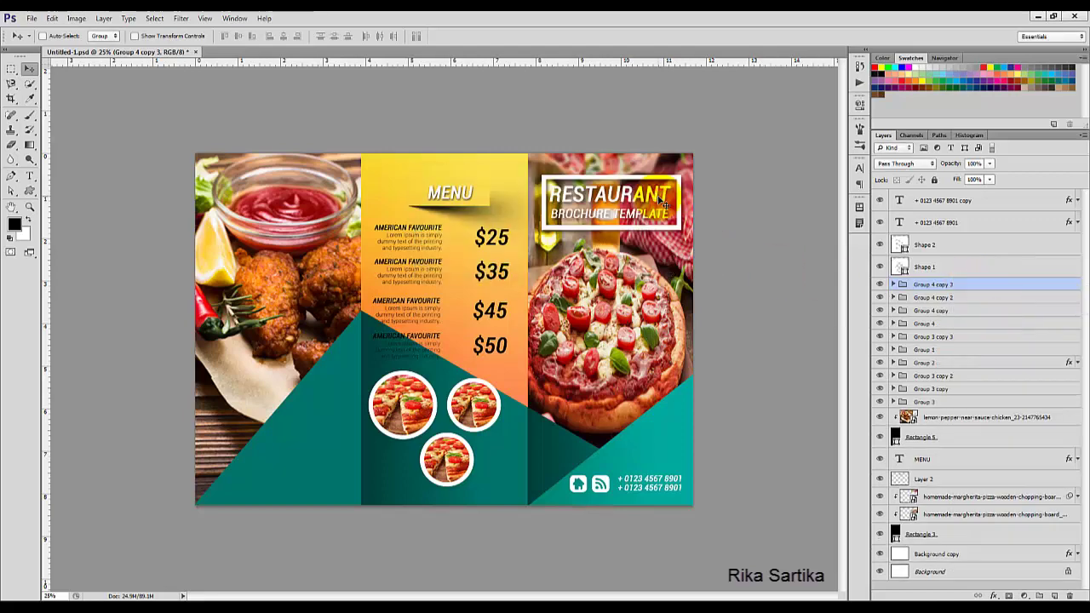
{"action": "left_click", "coordinate": [458, 462]}
{"action": "left_click_drag", "start_coordinate": [407, 466], "coordinate": [287, 427]}
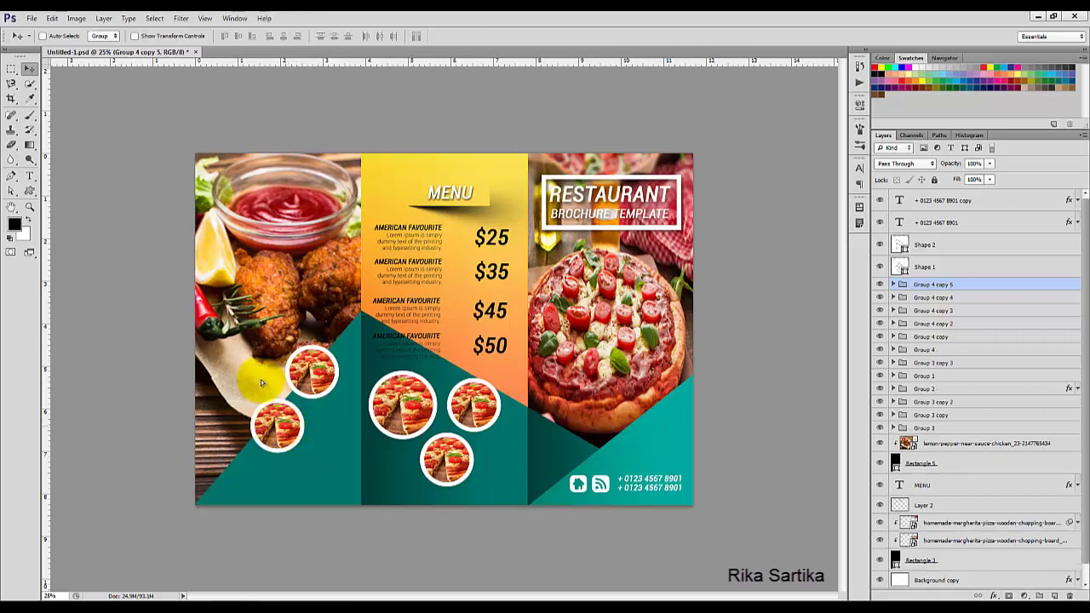
{"action": "left_click_drag", "start_coordinate": [260, 379], "coordinate": [262, 380]}
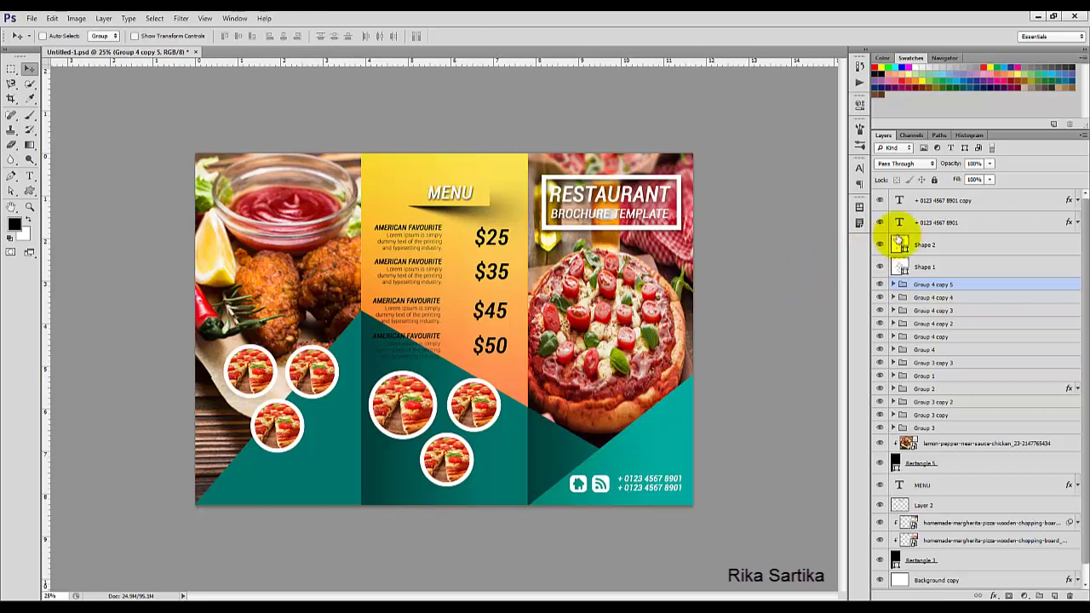
Draw a serrated round badge custom shape about 464 px across over the cover pizza, above the top text layer
{"action": "left_click", "coordinate": [957, 196]}
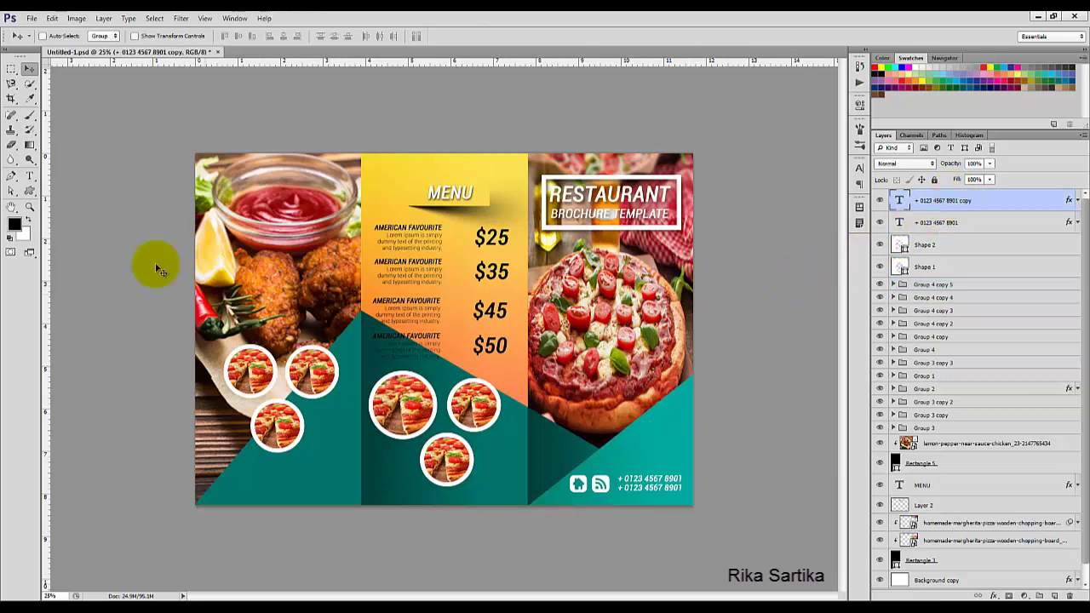
{"action": "left_click", "coordinate": [29, 190]}
{"action": "left_click", "coordinate": [81, 243]}
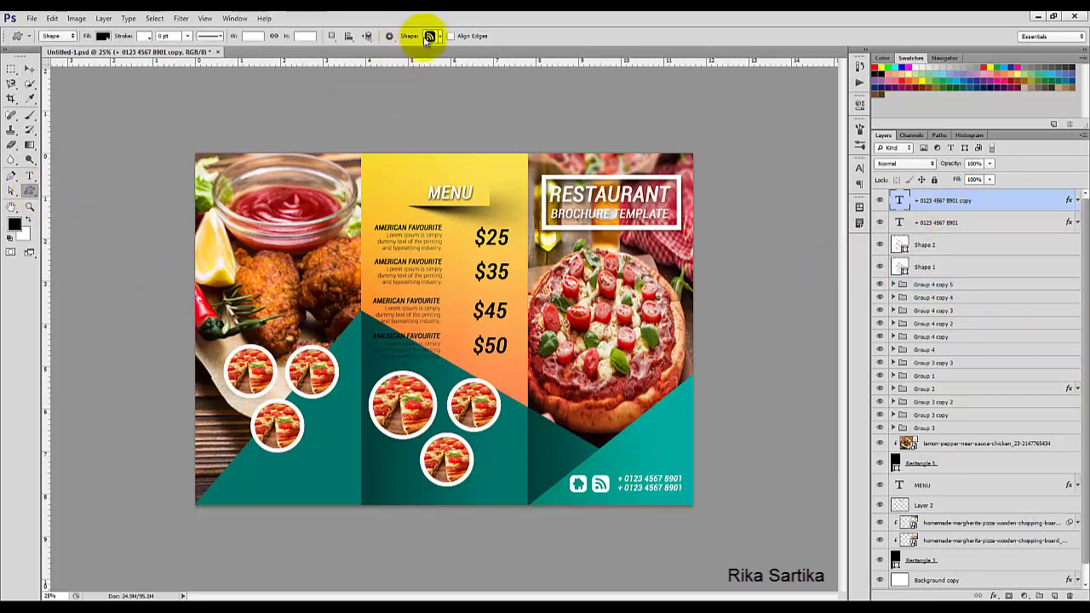
{"action": "left_click", "coordinate": [432, 36]}
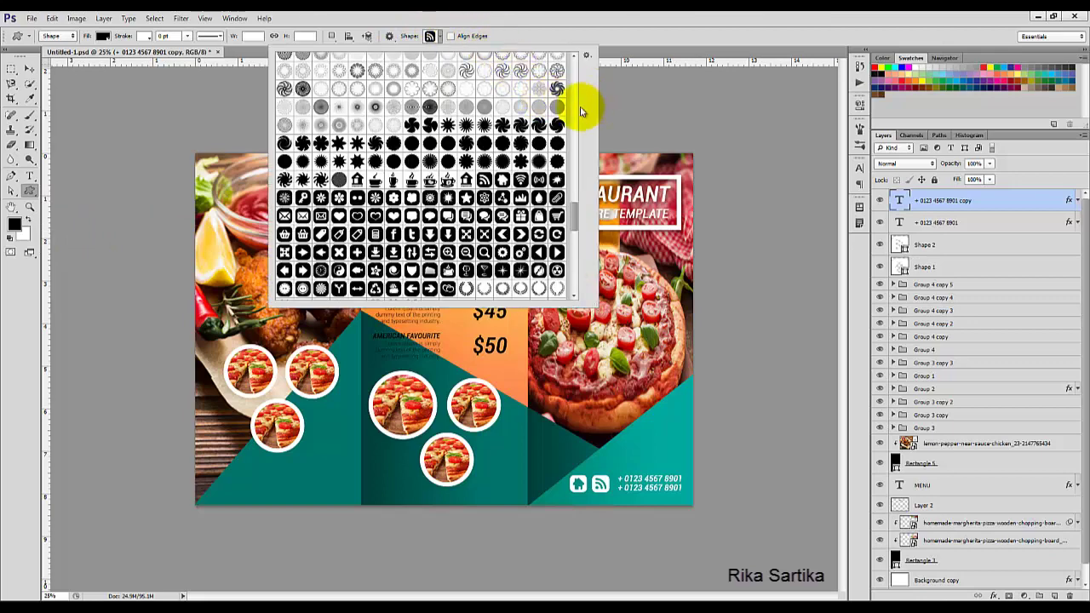
{"action": "left_click", "coordinate": [575, 112]}
{"action": "left_click", "coordinate": [574, 111]}
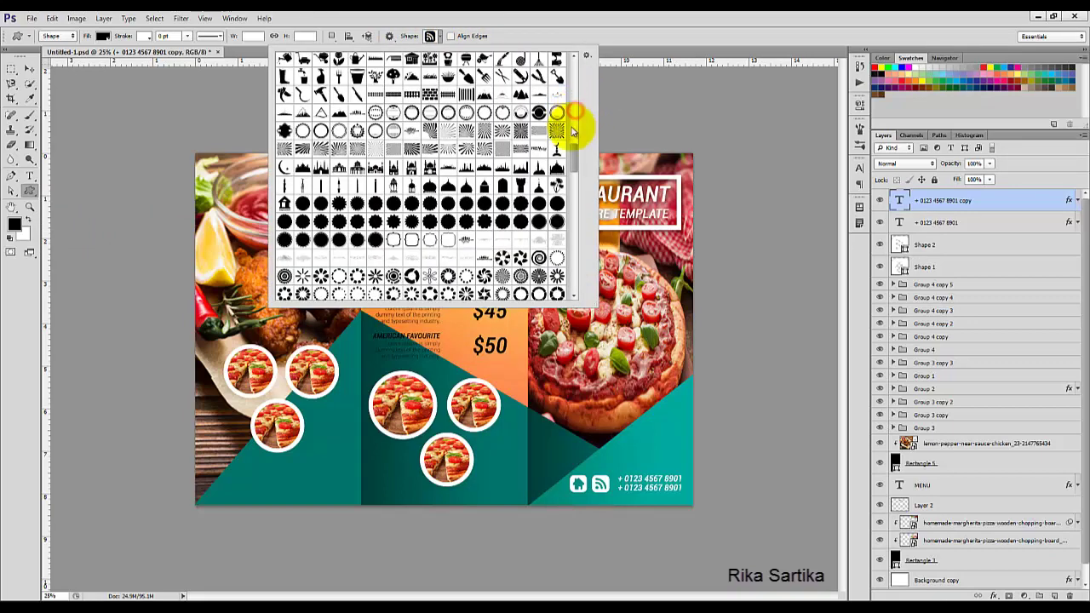
{"action": "left_click_drag", "start_coordinate": [577, 154], "coordinate": [575, 161]}
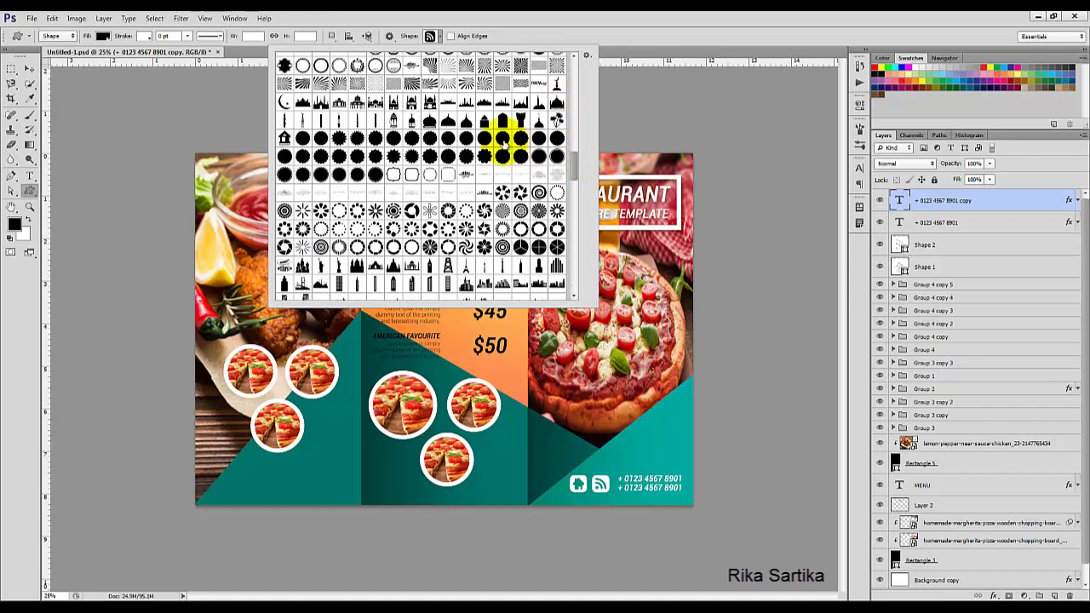
{"action": "double_click", "coordinate": [504, 141]}
{"action": "left_click_drag", "start_coordinate": [548, 316], "coordinate": [613, 416]}
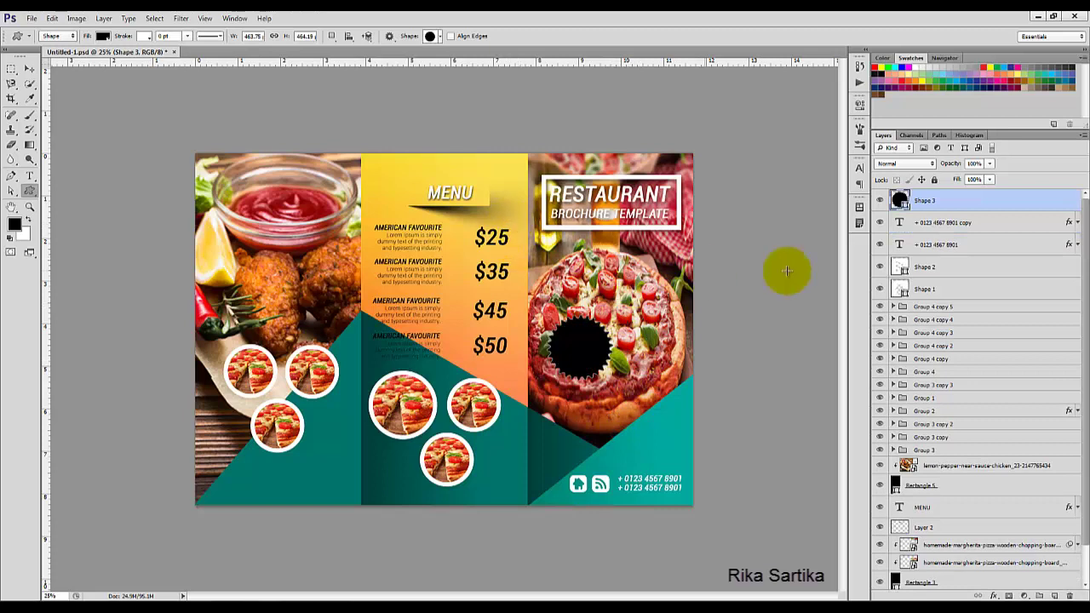
Fill the serrated badge with light orange and move it down to the lower-left part of the cover pizza
{"action": "left_click", "coordinate": [102, 36]}
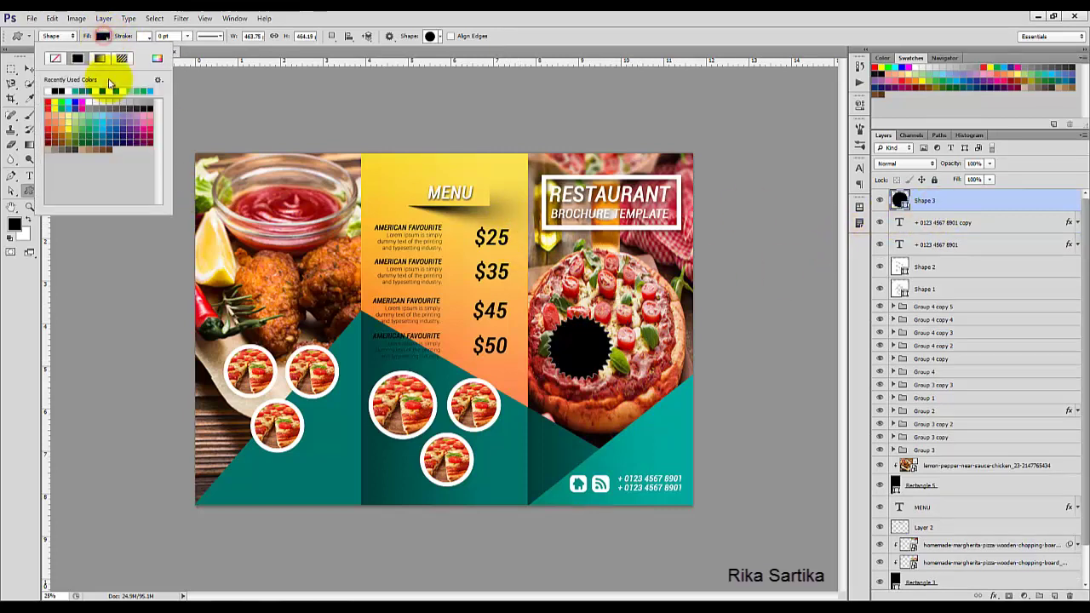
{"action": "left_click", "coordinate": [67, 124]}
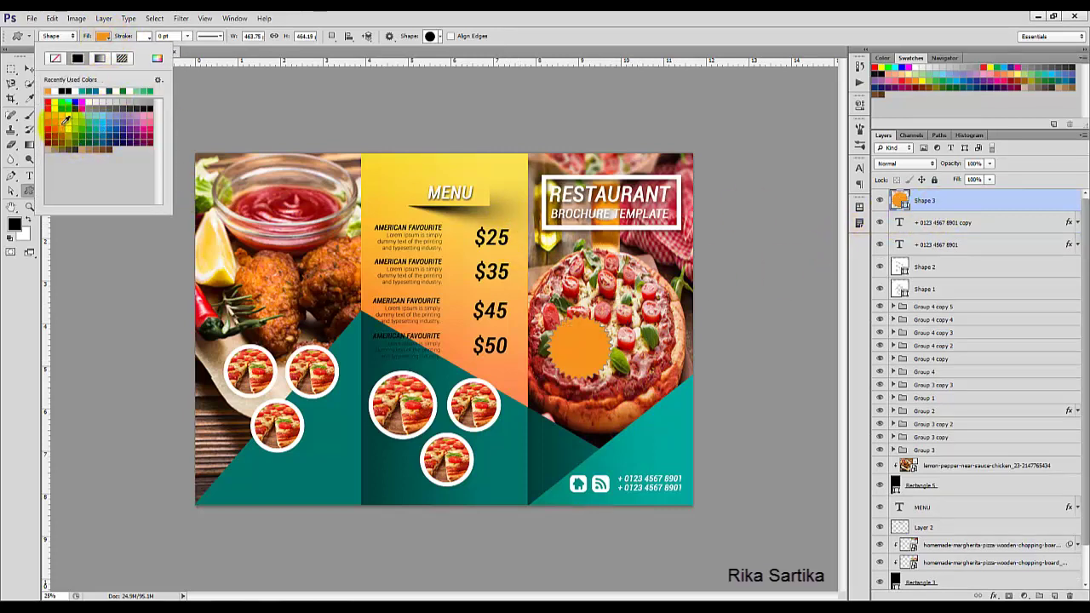
{"action": "left_click", "coordinate": [59, 124]}
{"action": "left_click", "coordinate": [60, 134]}
{"action": "left_click", "coordinate": [59, 117]}
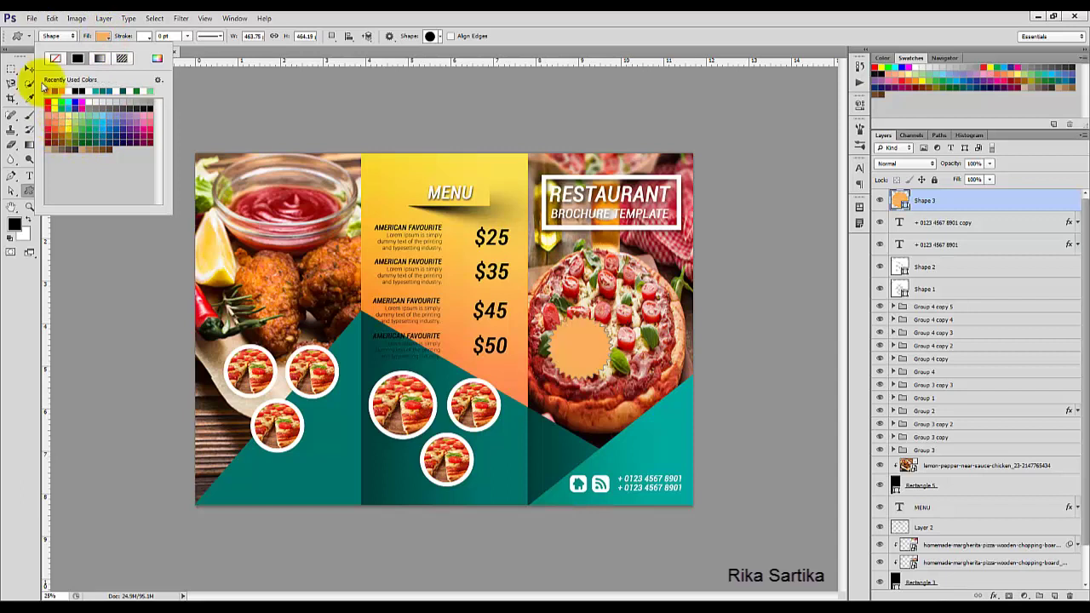
{"action": "left_click", "coordinate": [29, 68]}
{"action": "left_click_drag", "start_coordinate": [579, 345], "coordinate": [556, 382]}
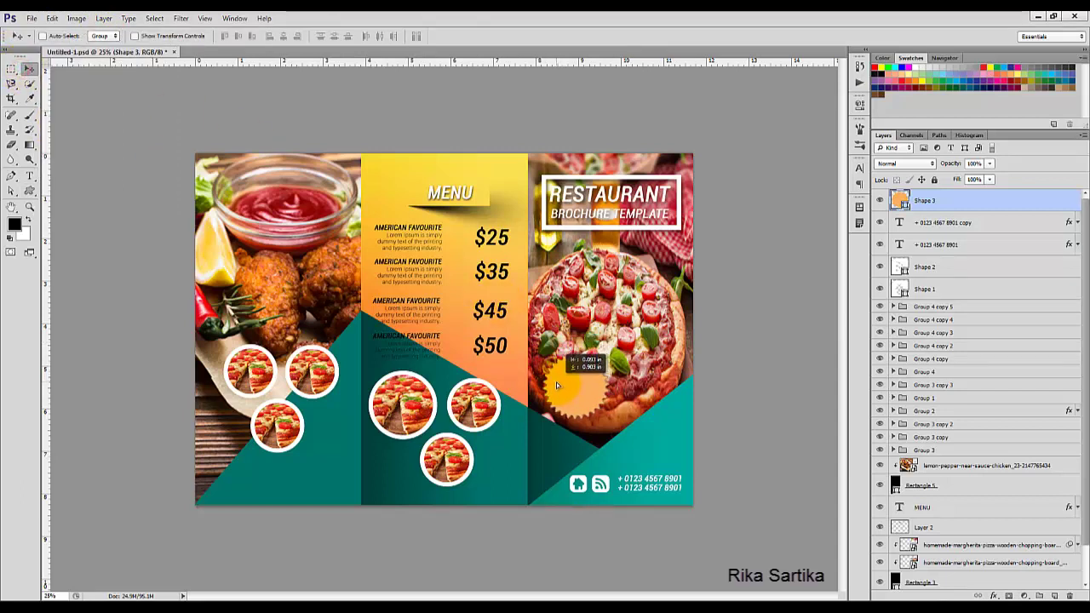
Add the text "20%" in 14 pt and place it on the upper part of the orange badge
{"action": "left_click", "coordinate": [32, 179]}
{"action": "left_click", "coordinate": [590, 335]}
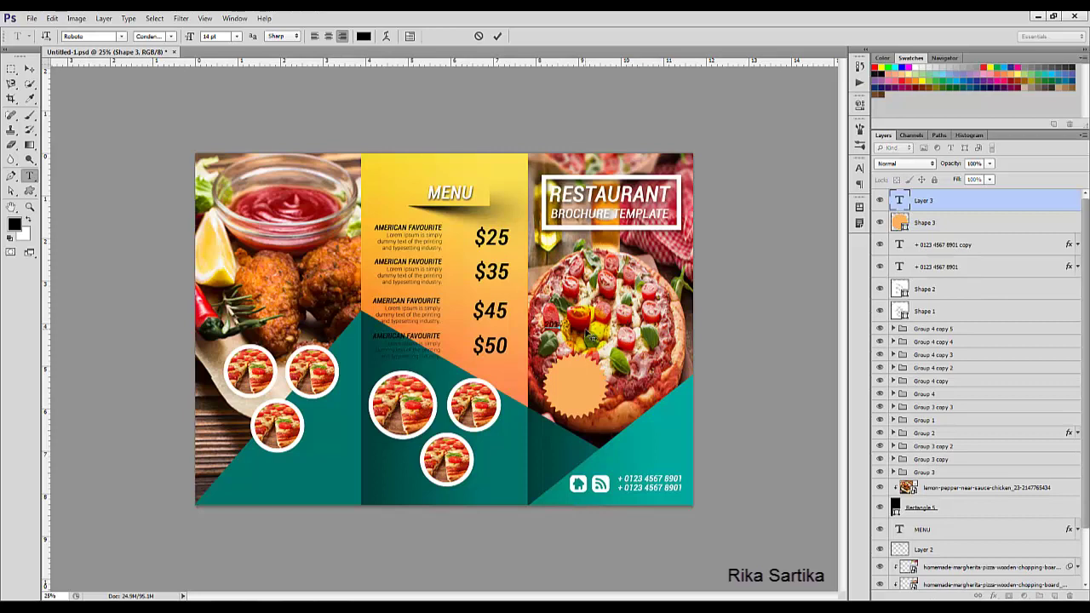
{"action": "left_click", "coordinate": [499, 41]}
{"action": "left_click", "coordinate": [29, 68]}
{"action": "left_click_drag", "start_coordinate": [549, 322], "coordinate": [569, 373]}
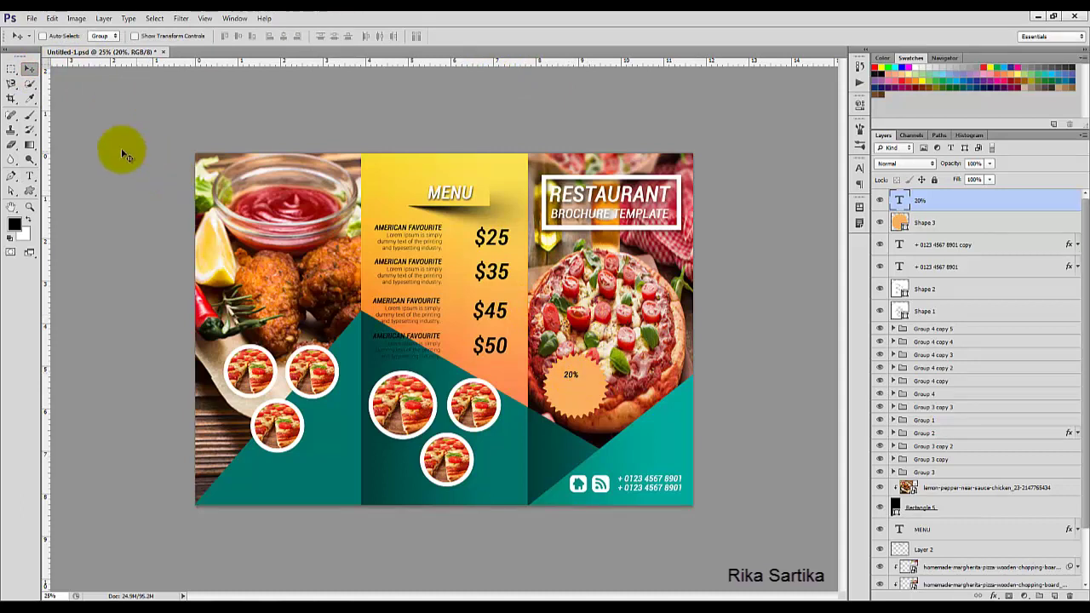
Enlarge the "20%" text on the badge to 30 pt
{"action": "left_click", "coordinate": [28, 176]}
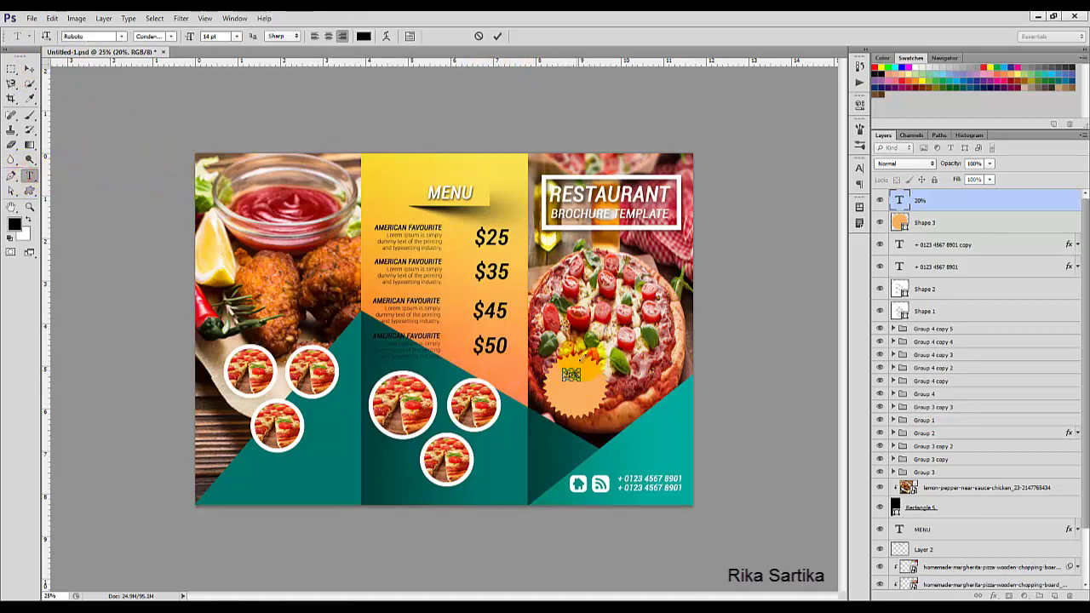
{"action": "left_click", "coordinate": [237, 36]}
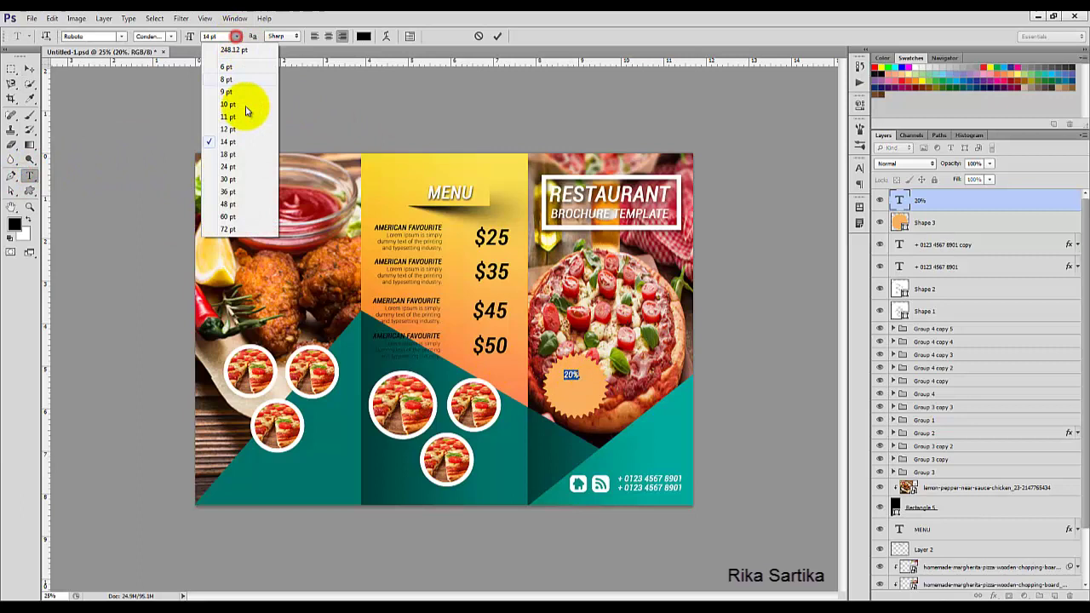
{"action": "left_click", "coordinate": [241, 175]}
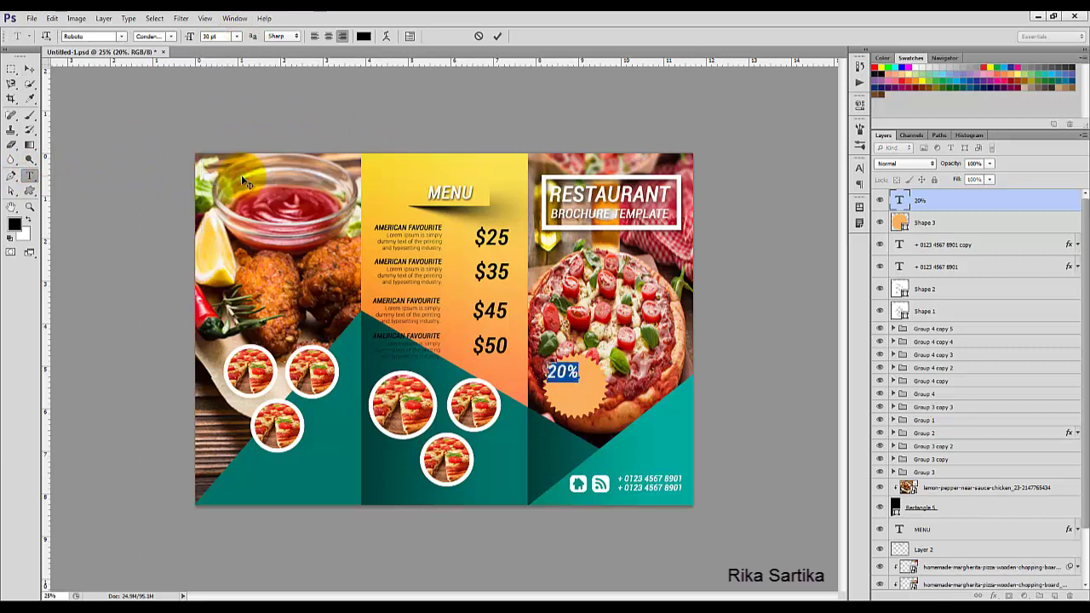
Center the enlarged "20%" text horizontally on the upper part of the orange badge
{"action": "left_click", "coordinate": [499, 37]}
{"action": "left_click", "coordinate": [28, 68]}
{"action": "left_click_drag", "start_coordinate": [553, 375], "coordinate": [569, 379]}
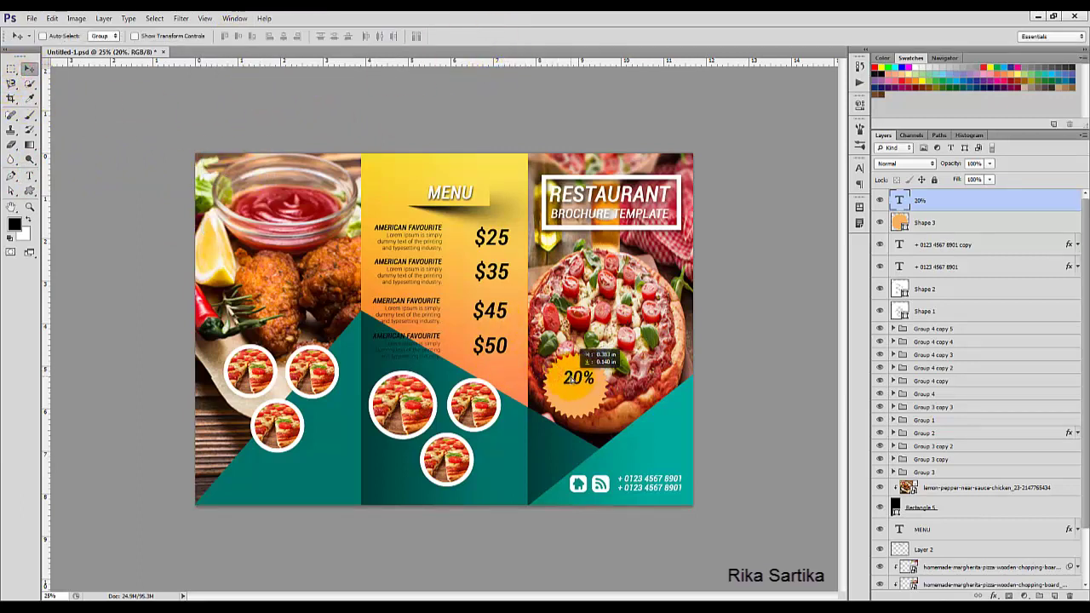
Add the text "Offer" in 30 pt and place it directly below "20%" on the orange badge
{"action": "left_click", "coordinate": [30, 175]}
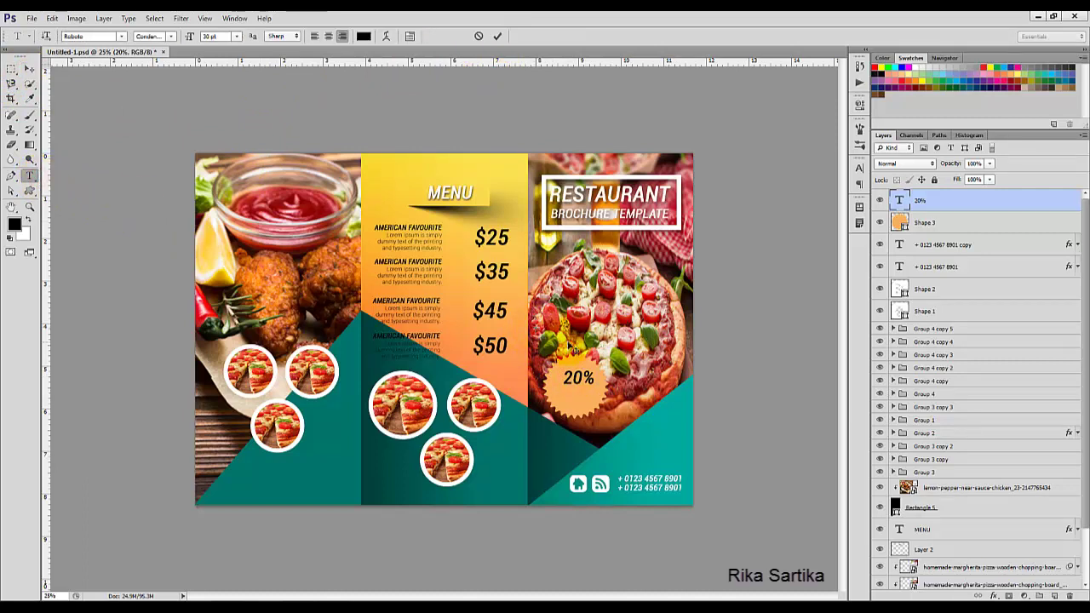
{"action": "left_click", "coordinate": [573, 349]}
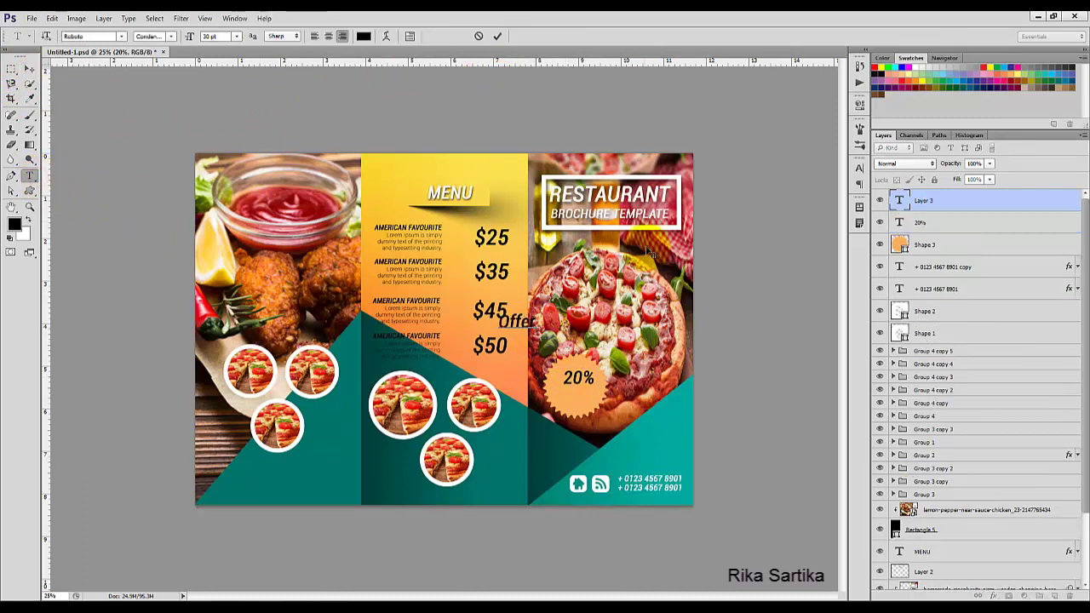
{"action": "left_click", "coordinate": [491, 39]}
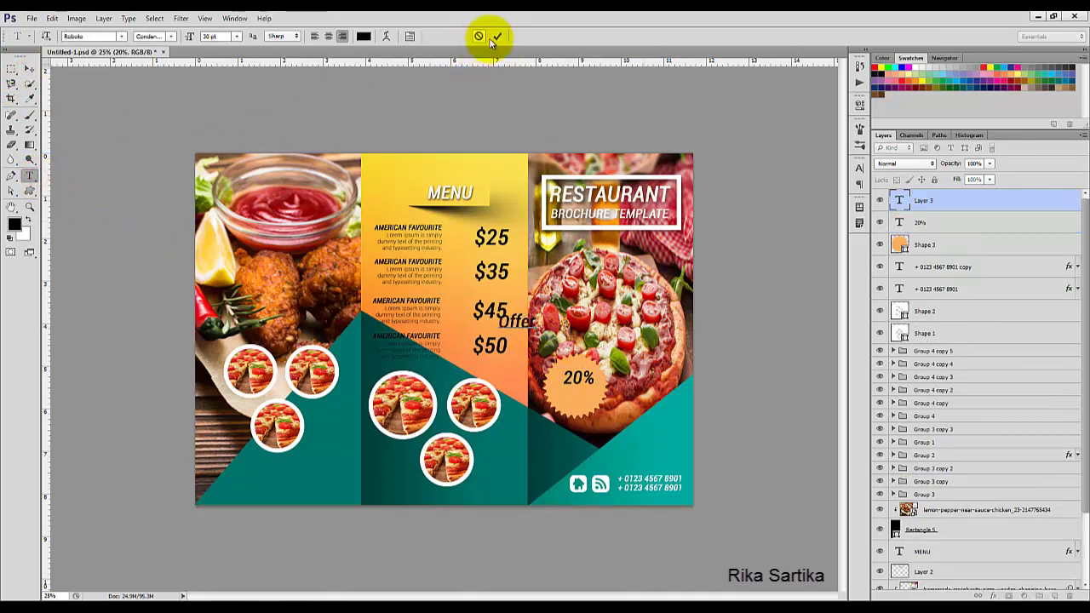
{"action": "left_click", "coordinate": [30, 68]}
{"action": "left_click_drag", "start_coordinate": [519, 337], "coordinate": [584, 401]}
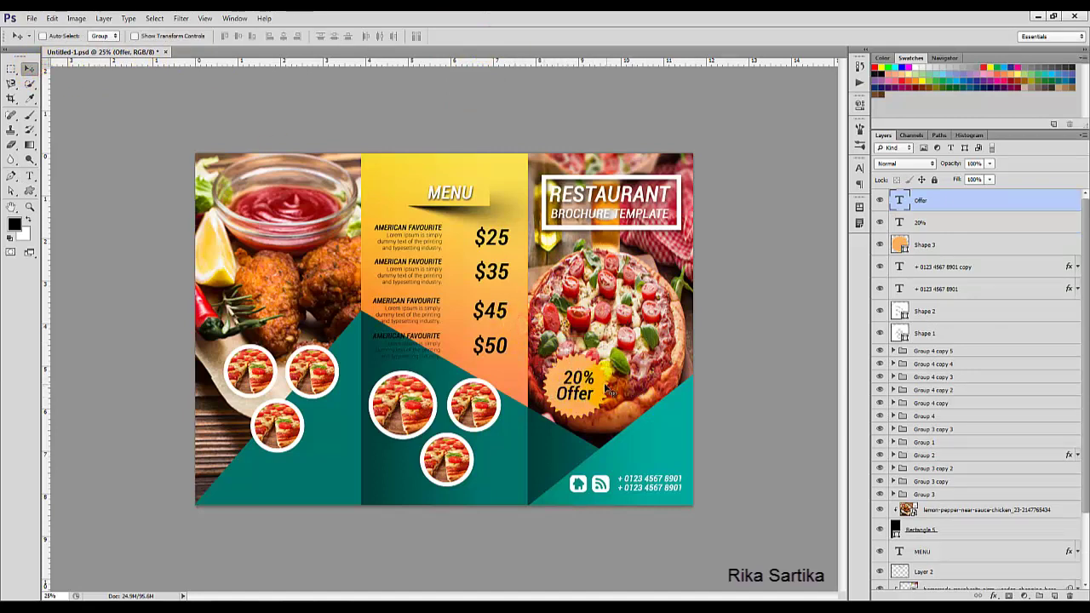
Rotate the "20%" and "Offer" text layers together about 24 degrees counter-clockwise on the badge
{"action": "left_click", "coordinate": [963, 221], "text": "shift"}
{"action": "key", "text": "ctrl+t"}
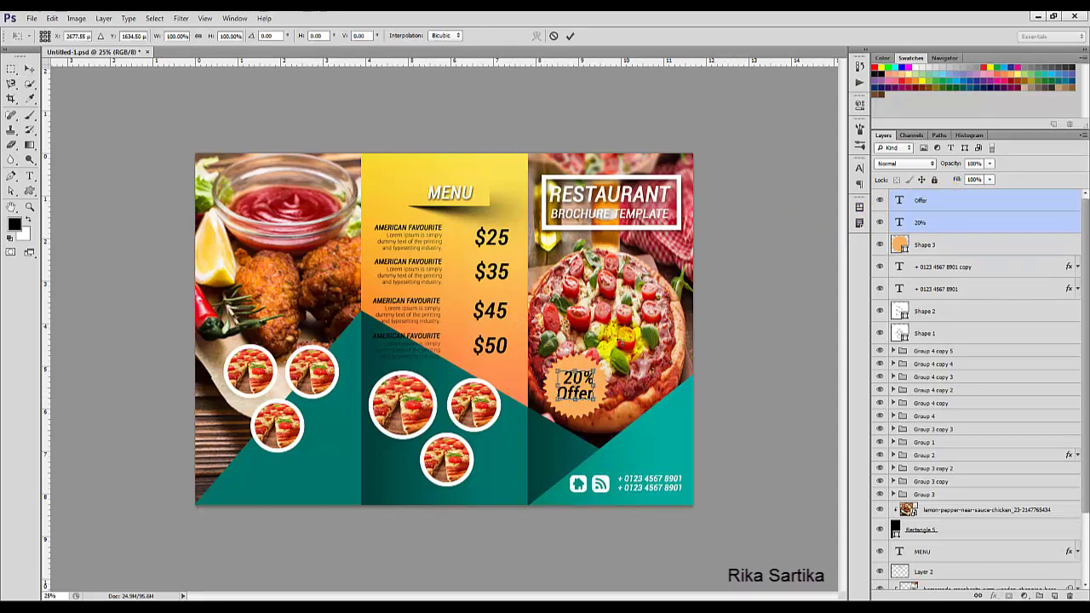
{"action": "left_click_drag", "start_coordinate": [634, 340], "coordinate": [623, 313]}
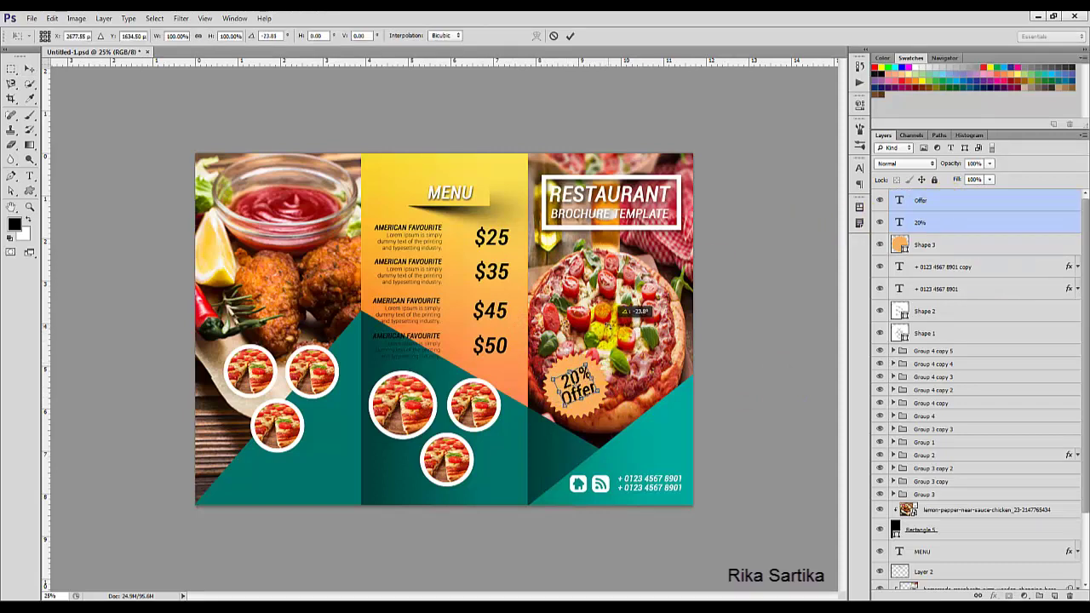
{"action": "left_click", "coordinate": [570, 36]}
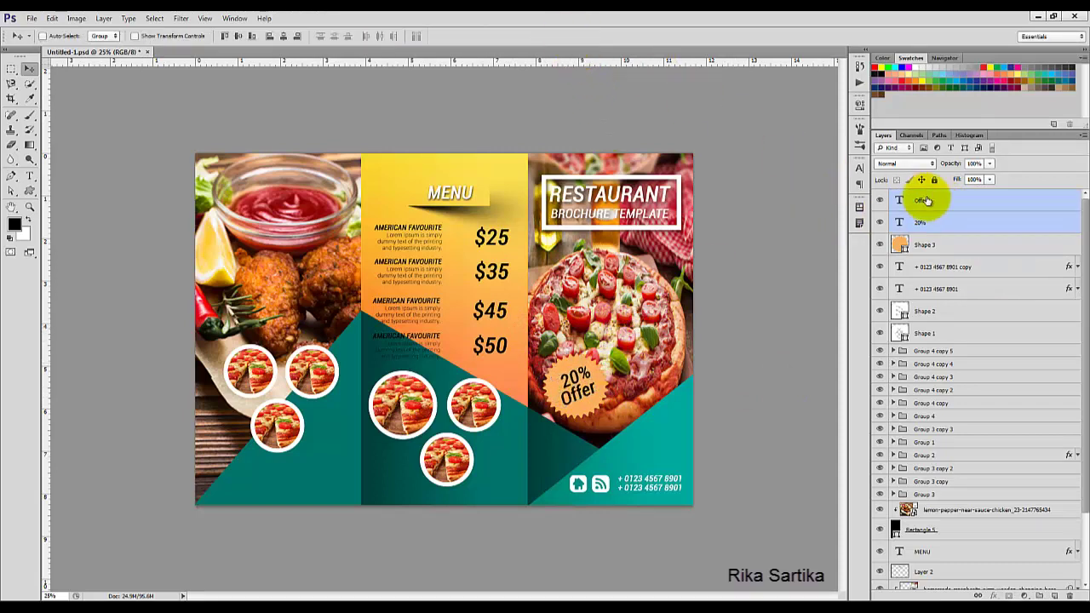
Add a drop shadow to the serrated orange badge shape and collapse its effects list
{"action": "left_click", "coordinate": [966, 208]}
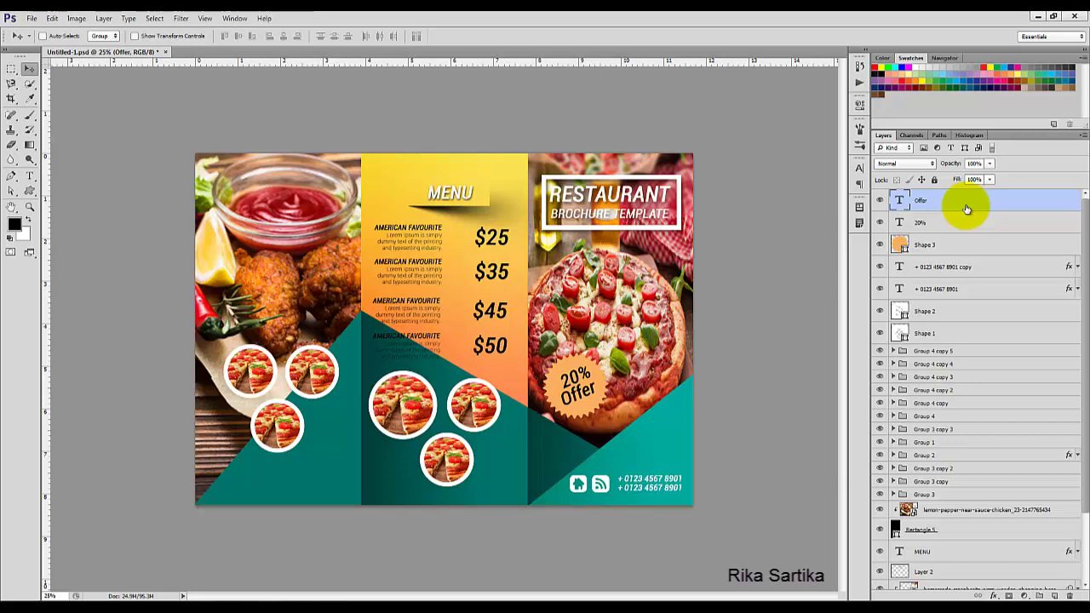
{"action": "double_click", "coordinate": [992, 245]}
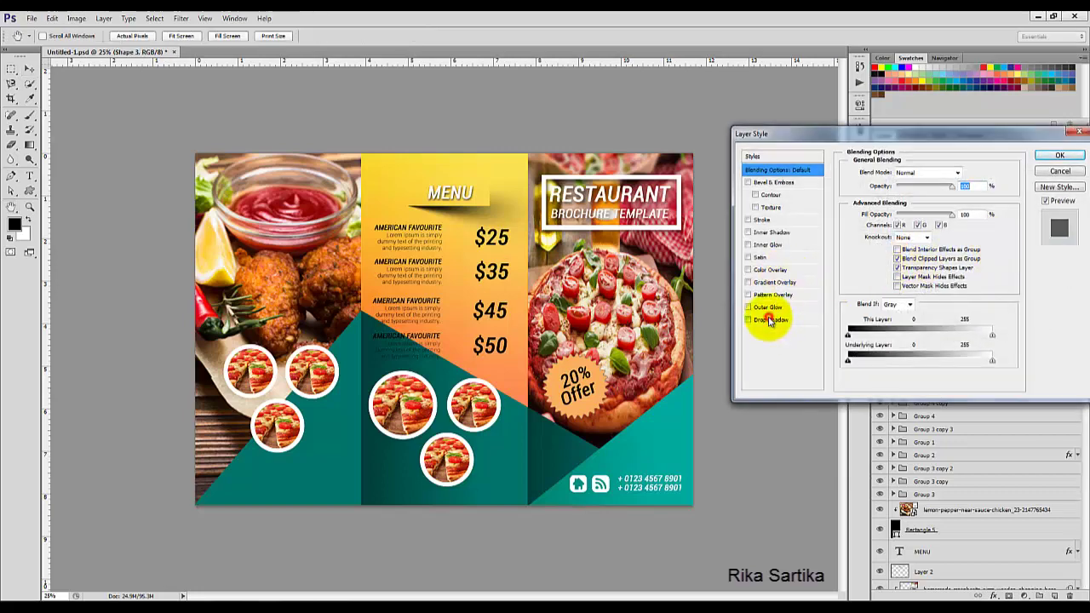
{"action": "left_click", "coordinate": [766, 319]}
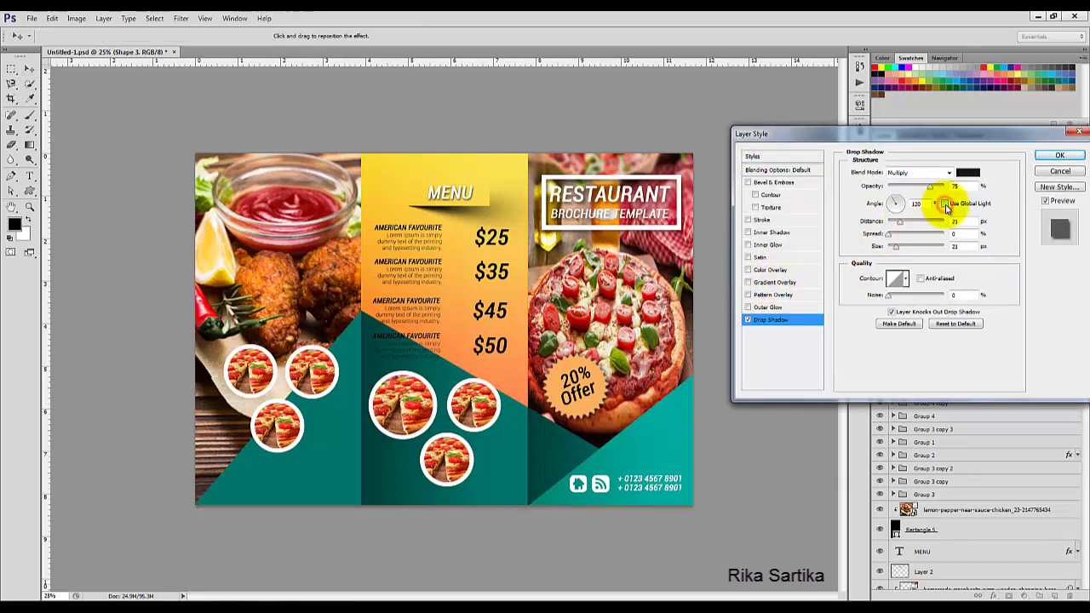
{"action": "left_click", "coordinate": [1057, 156]}
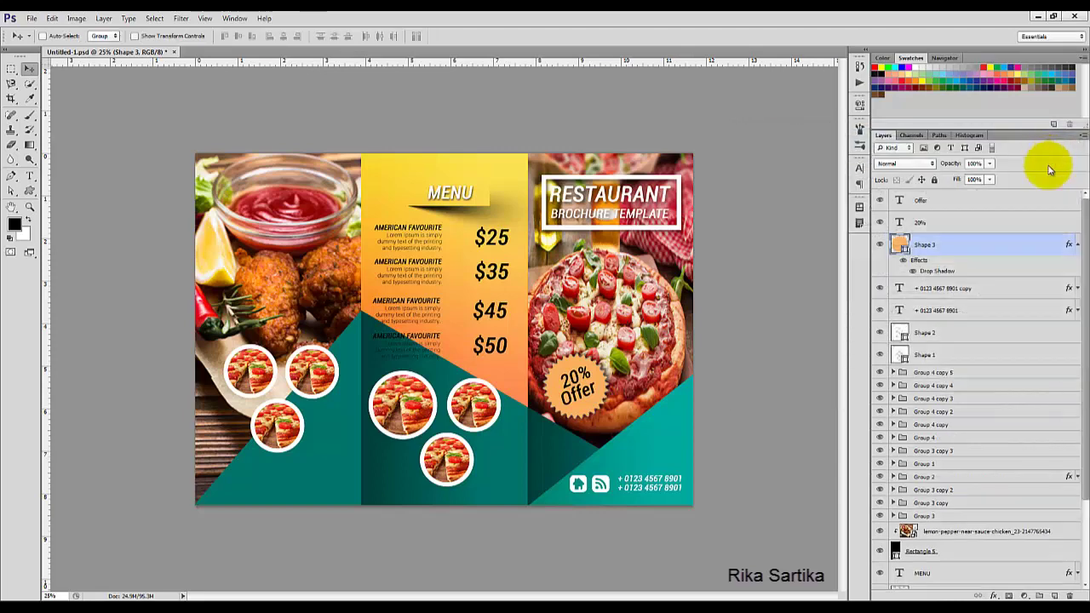
{"action": "left_click", "coordinate": [1077, 244]}
Create a new empty layer above the "Offer" text and select the whole brochure canvas with a rectangular marquee
{"action": "left_click", "coordinate": [1014, 202]}
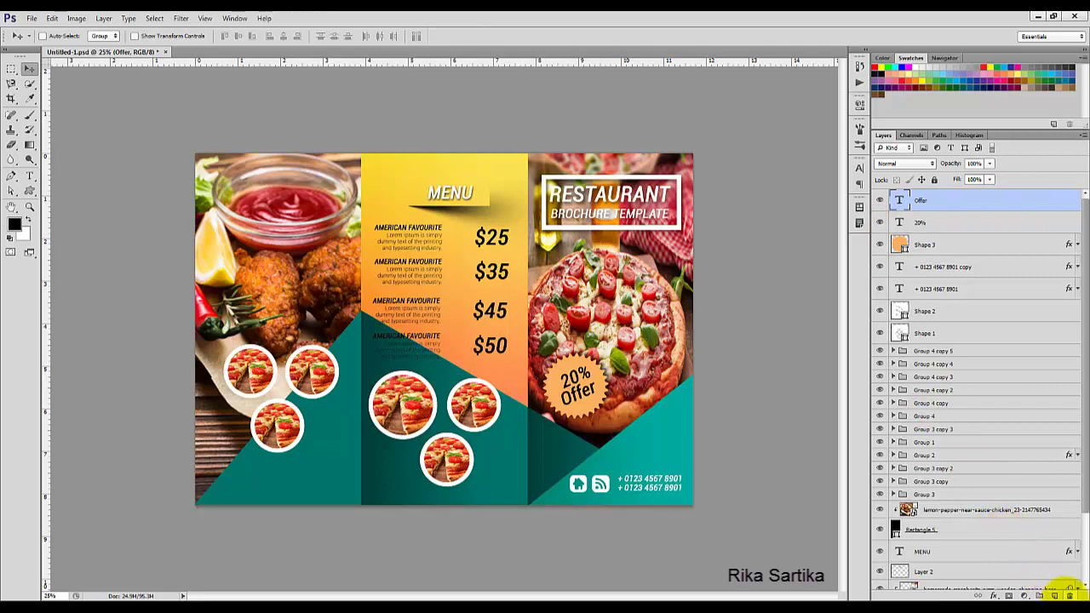
{"action": "left_click", "coordinate": [1055, 594]}
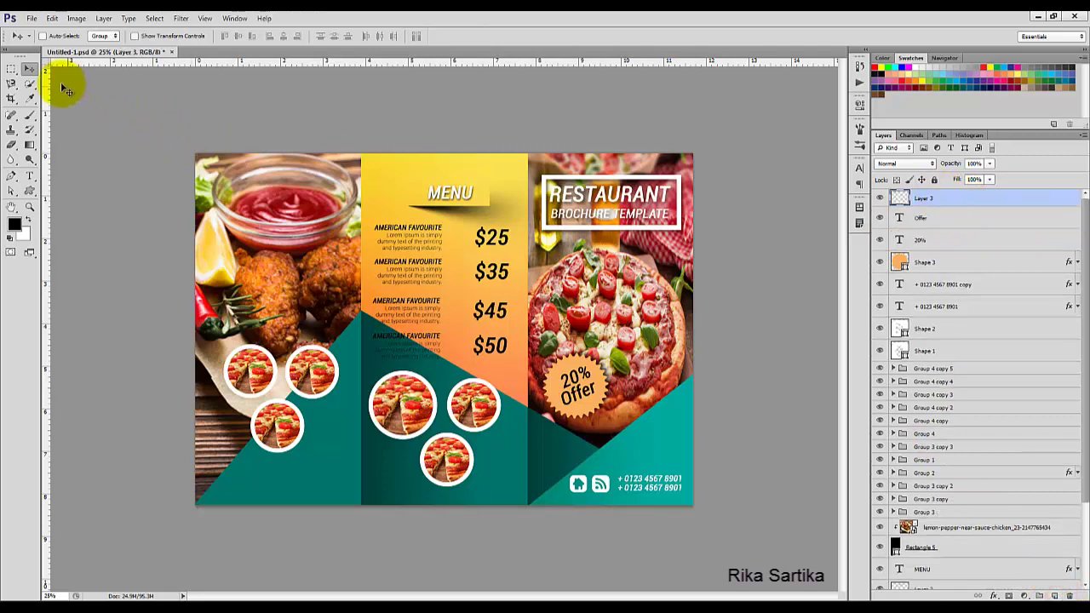
{"action": "left_click", "coordinate": [14, 70]}
{"action": "left_click_drag", "start_coordinate": [142, 114], "coordinate": [718, 531]}
Stroke the canvas selection 40 px wide on the inside in near-white (fefcfc) to frame the brochure, and deselect
{"action": "right_click", "coordinate": [516, 349]}
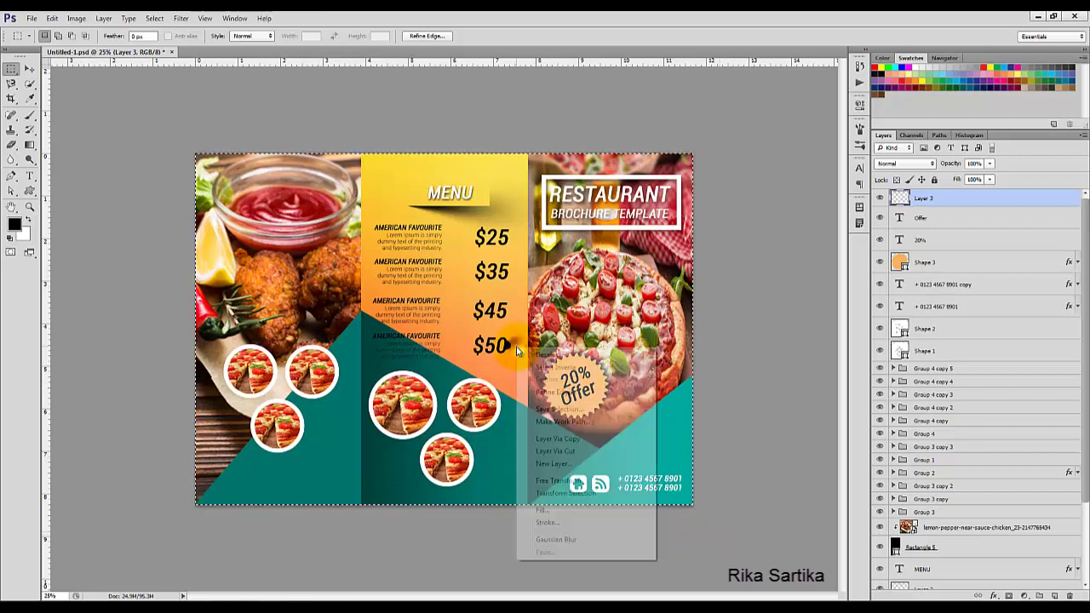
{"action": "left_click", "coordinate": [562, 522]}
{"action": "type", "text": "40"}
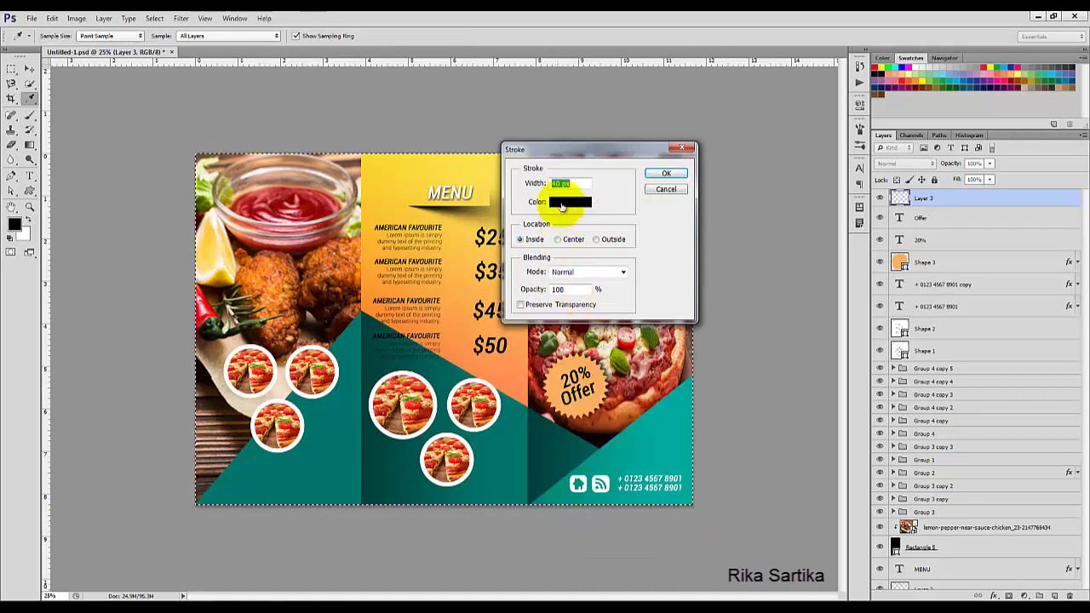
{"action": "left_click", "coordinate": [570, 202]}
{"action": "left_click", "coordinate": [726, 177]}
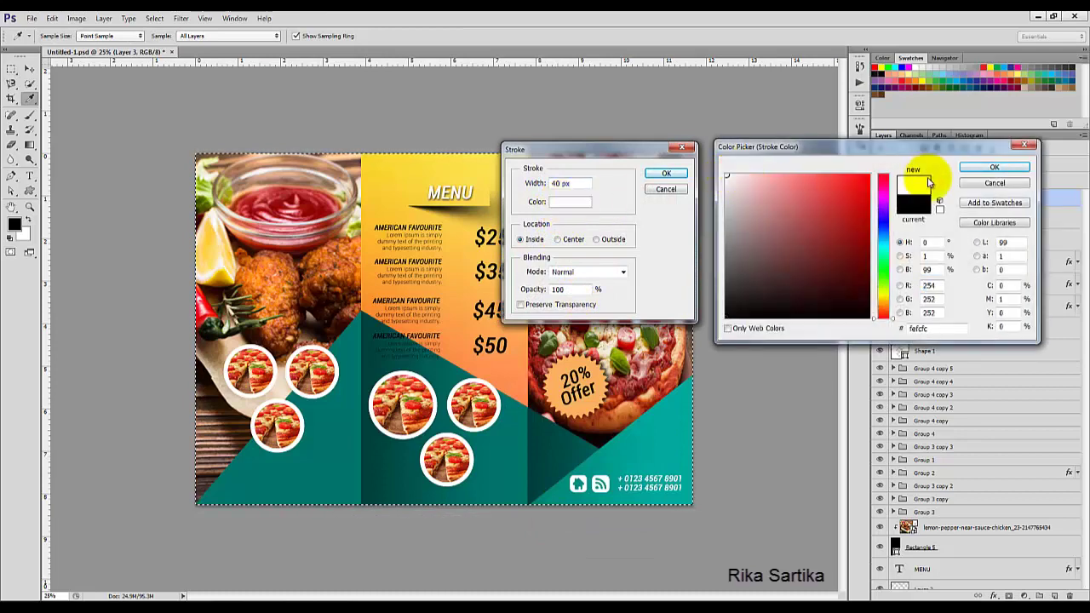
{"action": "left_click", "coordinate": [971, 169]}
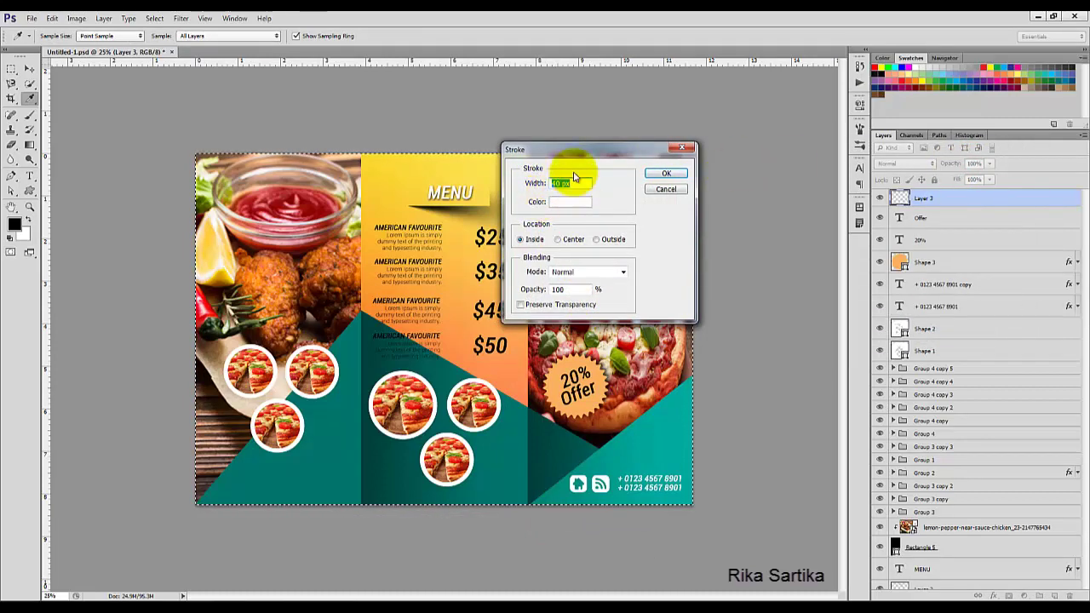
{"action": "left_click", "coordinate": [667, 175]}
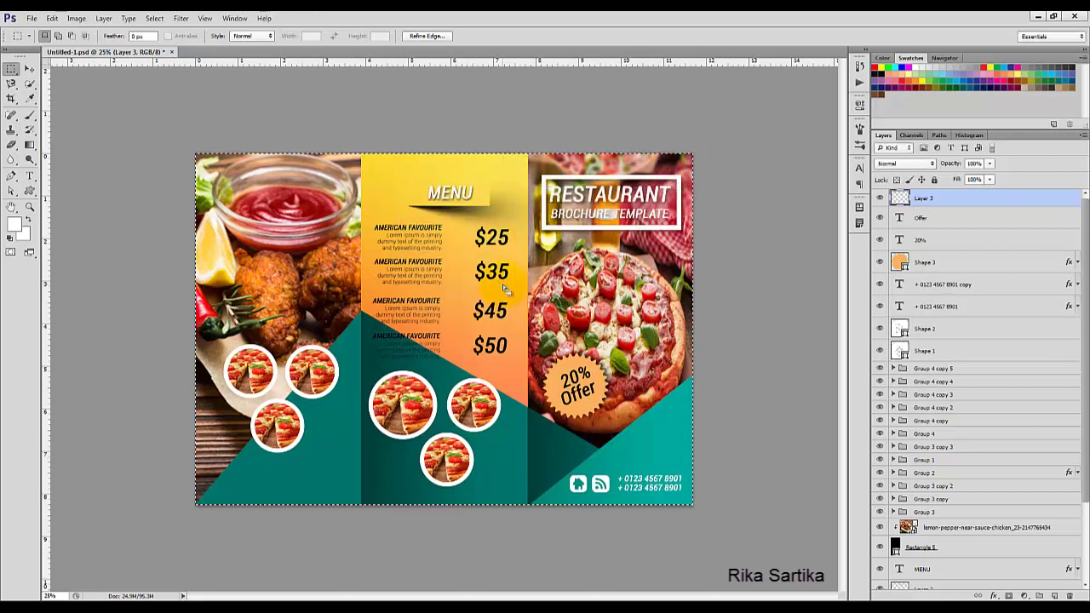
{"action": "left_click", "coordinate": [155, 18]}
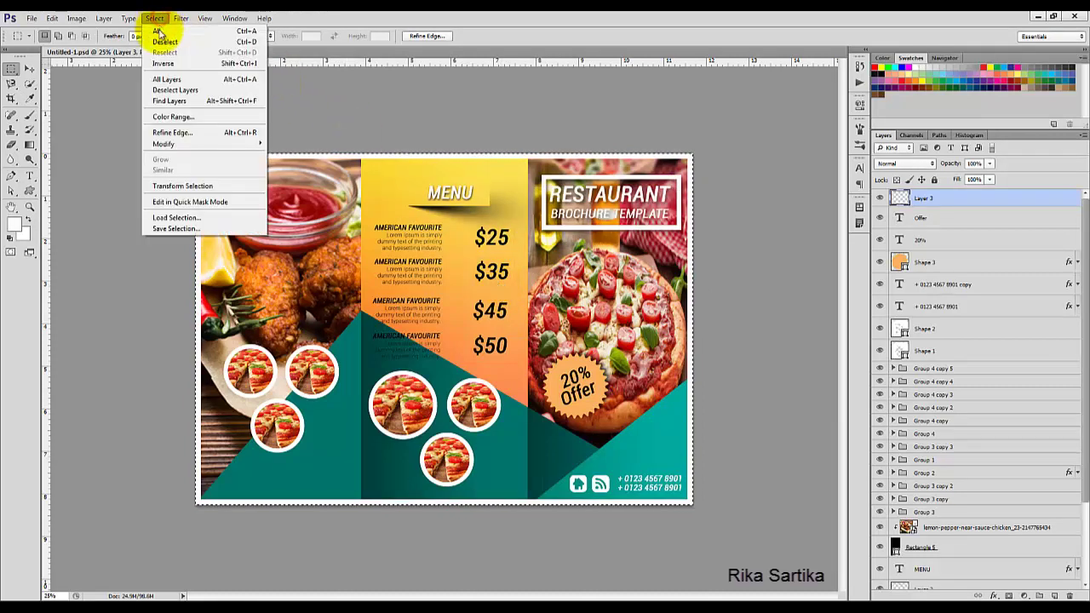
{"action": "left_click", "coordinate": [159, 39]}
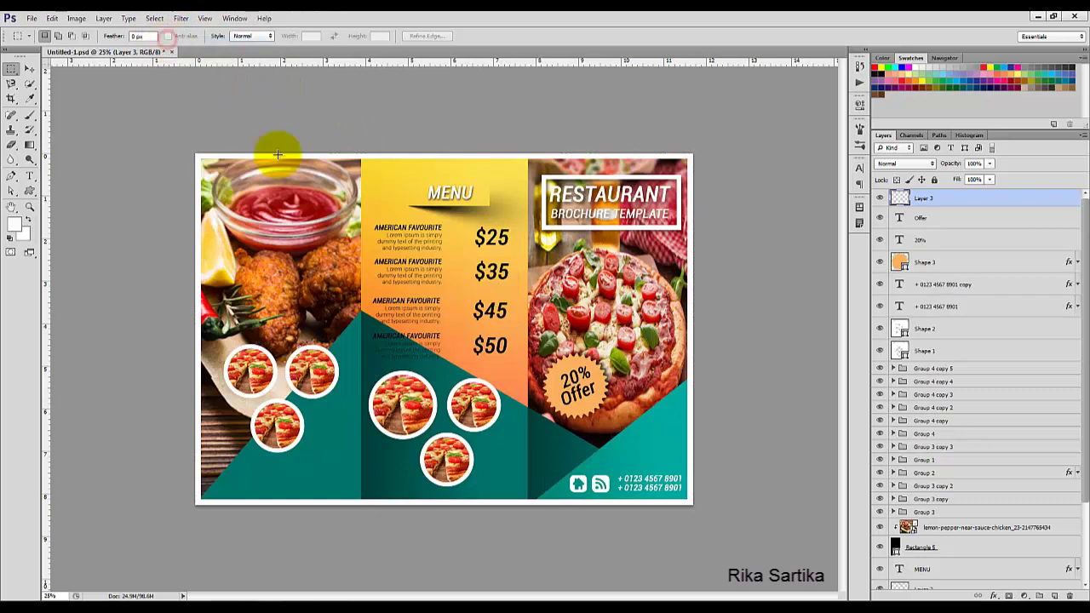
{"action": "left_click", "coordinate": [29, 68]}
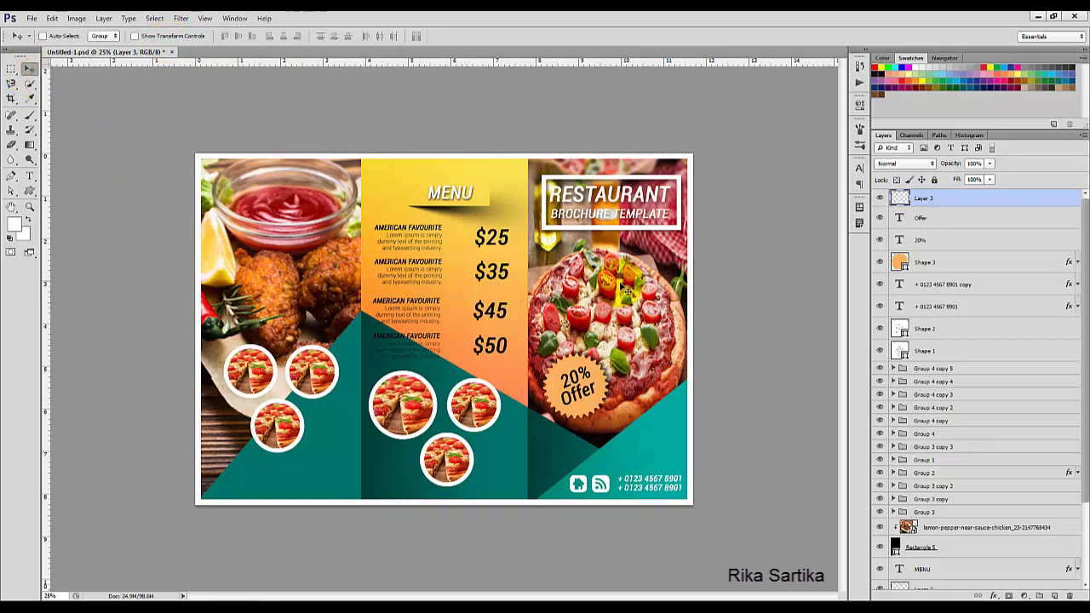